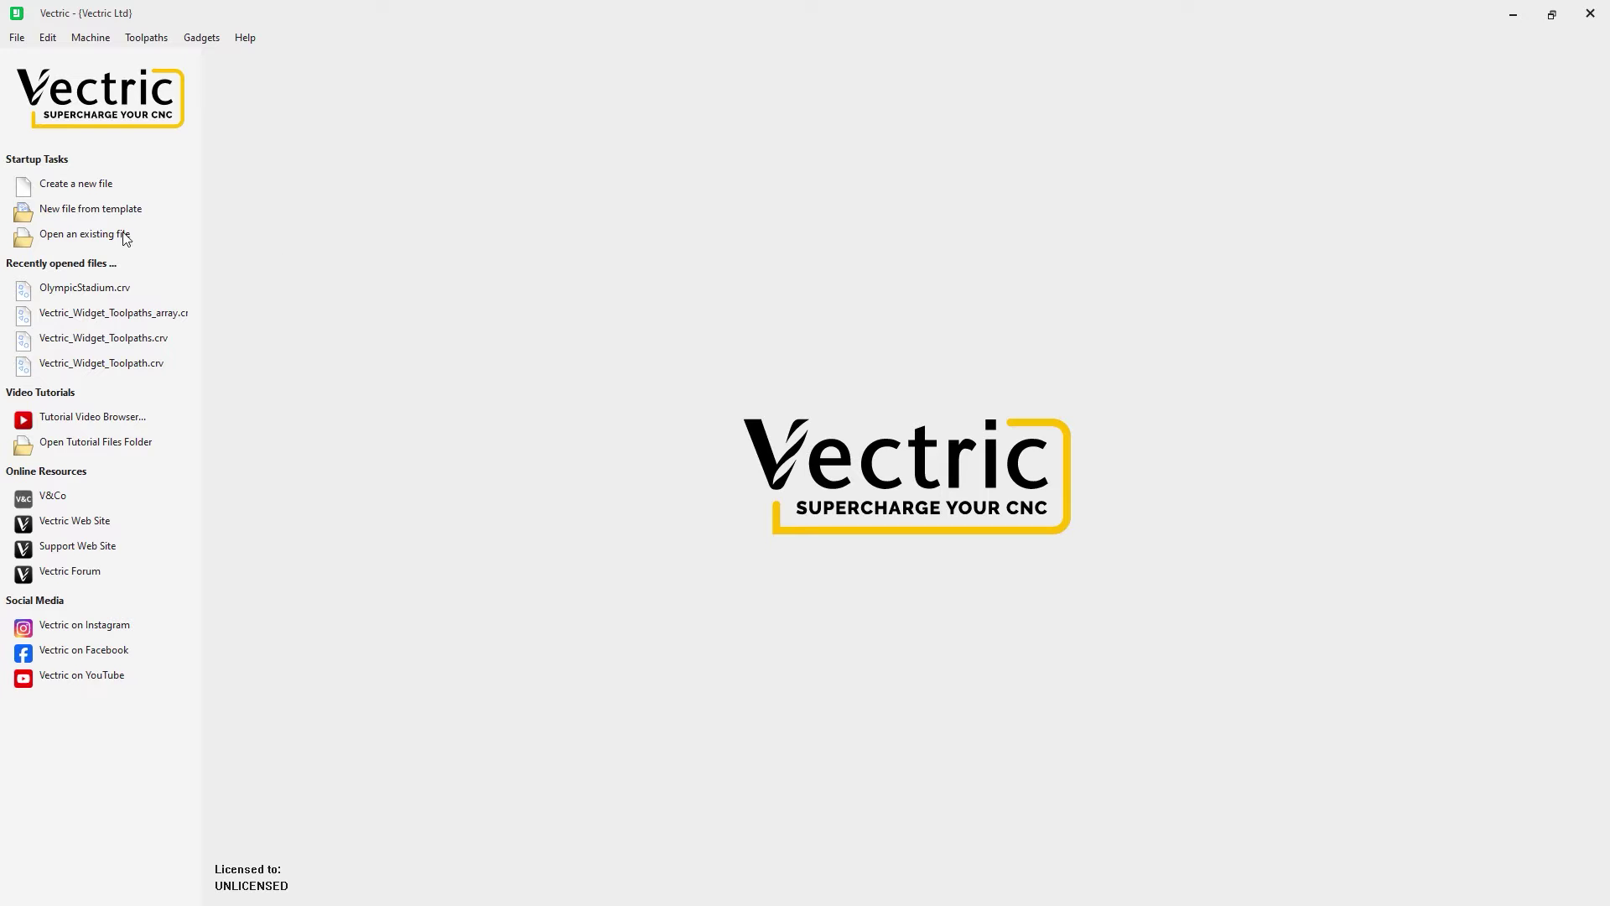
Open the OlympicStadium file and select all the letters and the oval sign for part nesting.
key("ctrl+o")
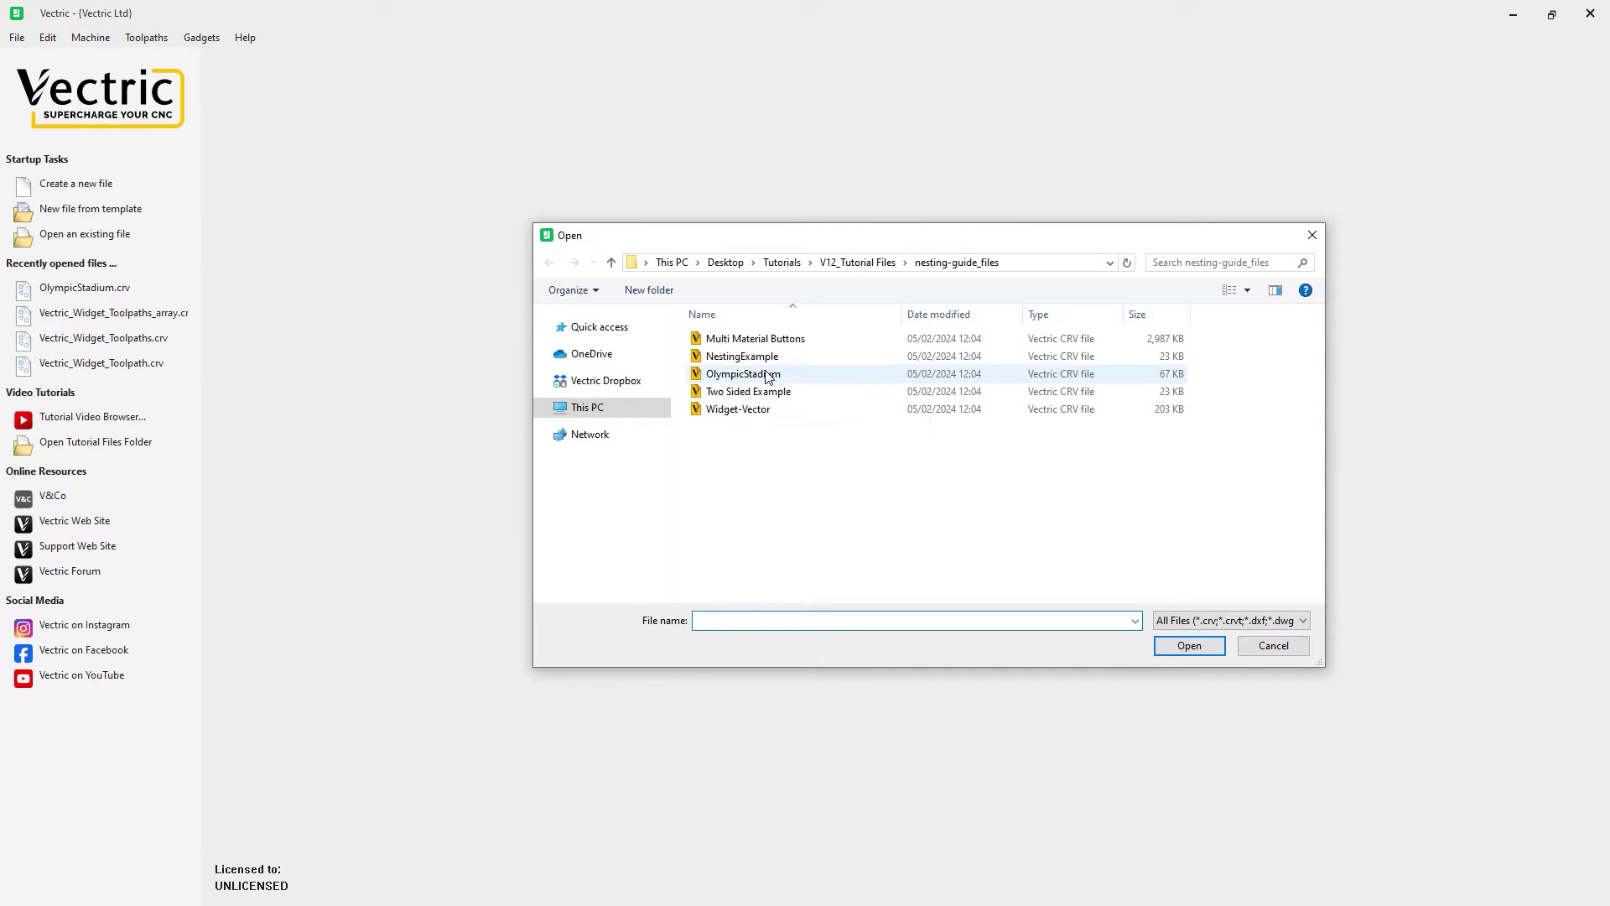
double_click(725, 380)
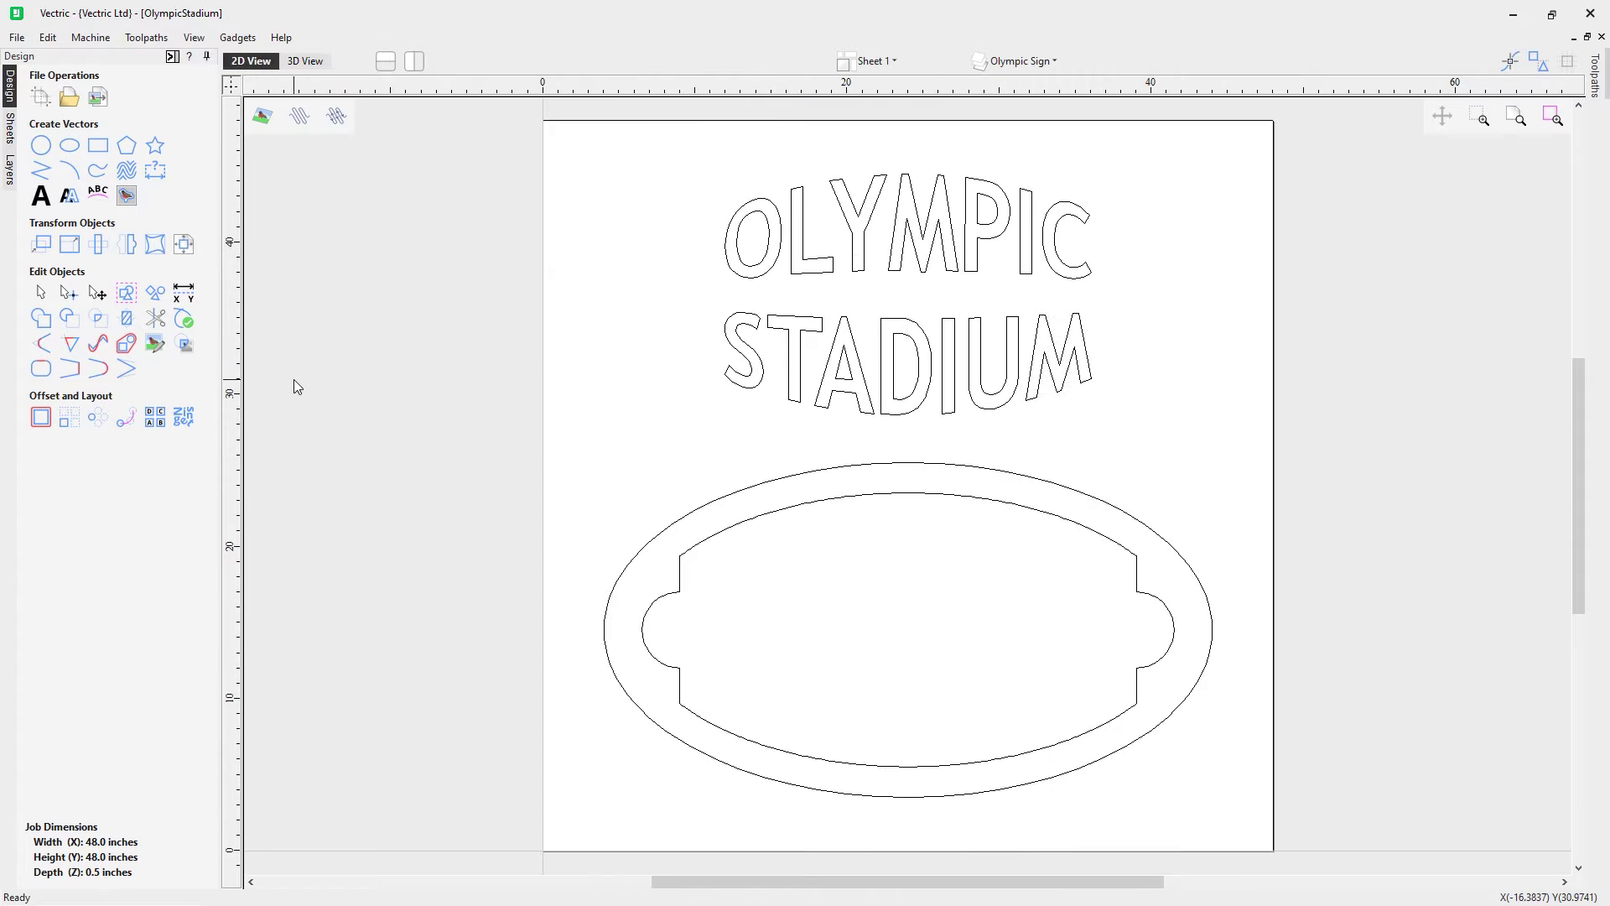
left_click(184, 419)
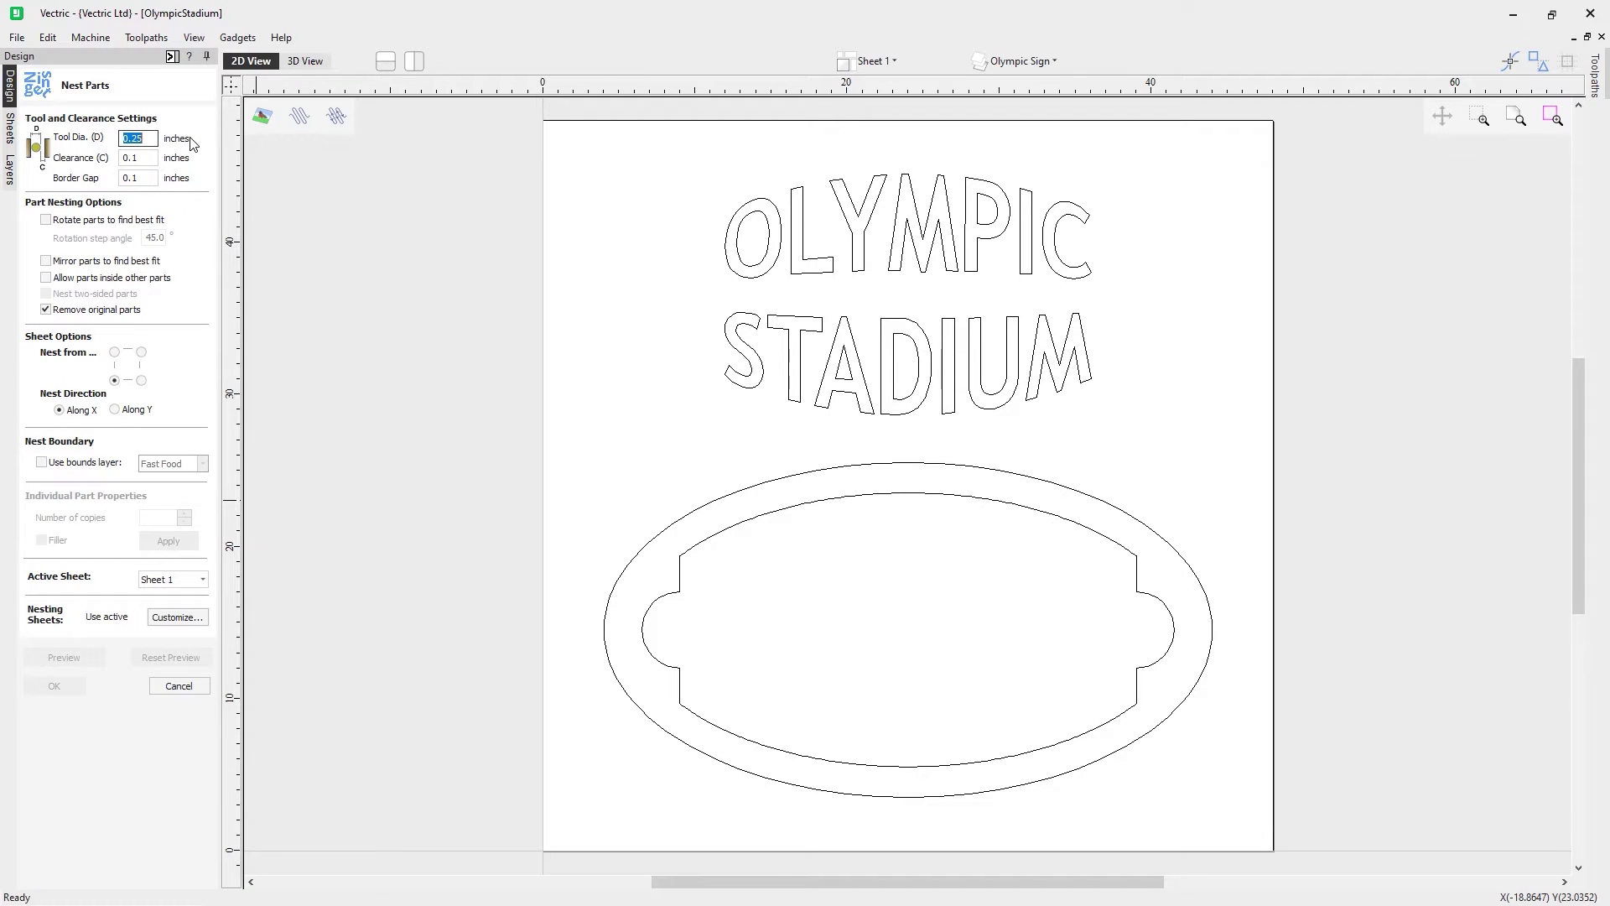
left_click_drag(515, 115, 1326, 847)
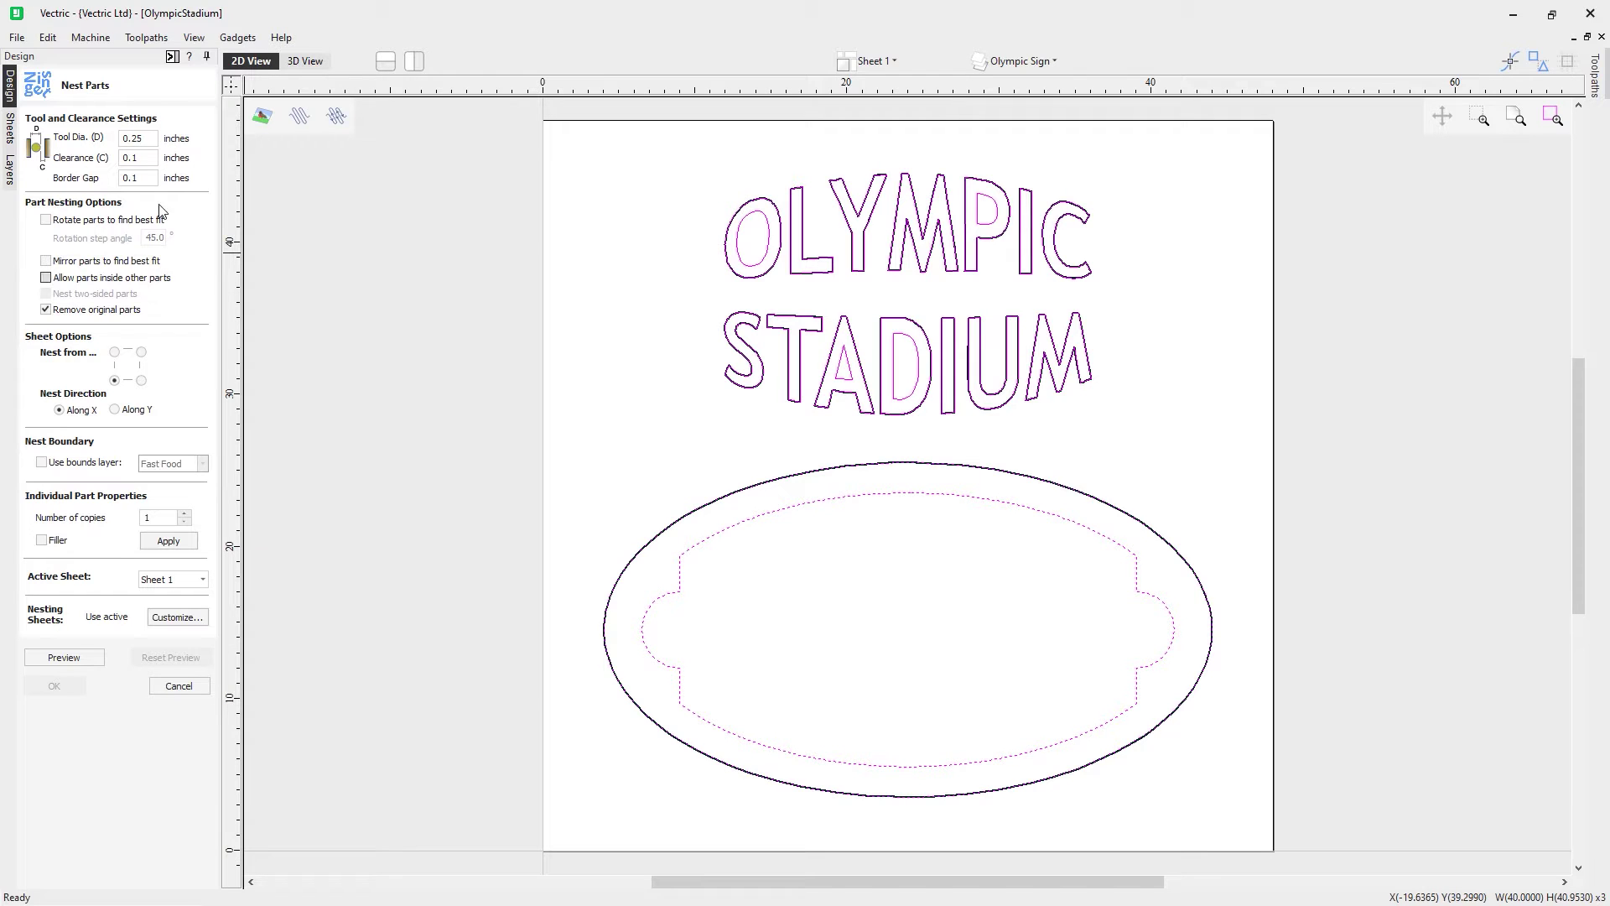
Preview nesting the selected vectors with a 0.25-inch tool diameter, 0.1-inch clearance and 0.1-inch border gap.
left_click(148, 140)
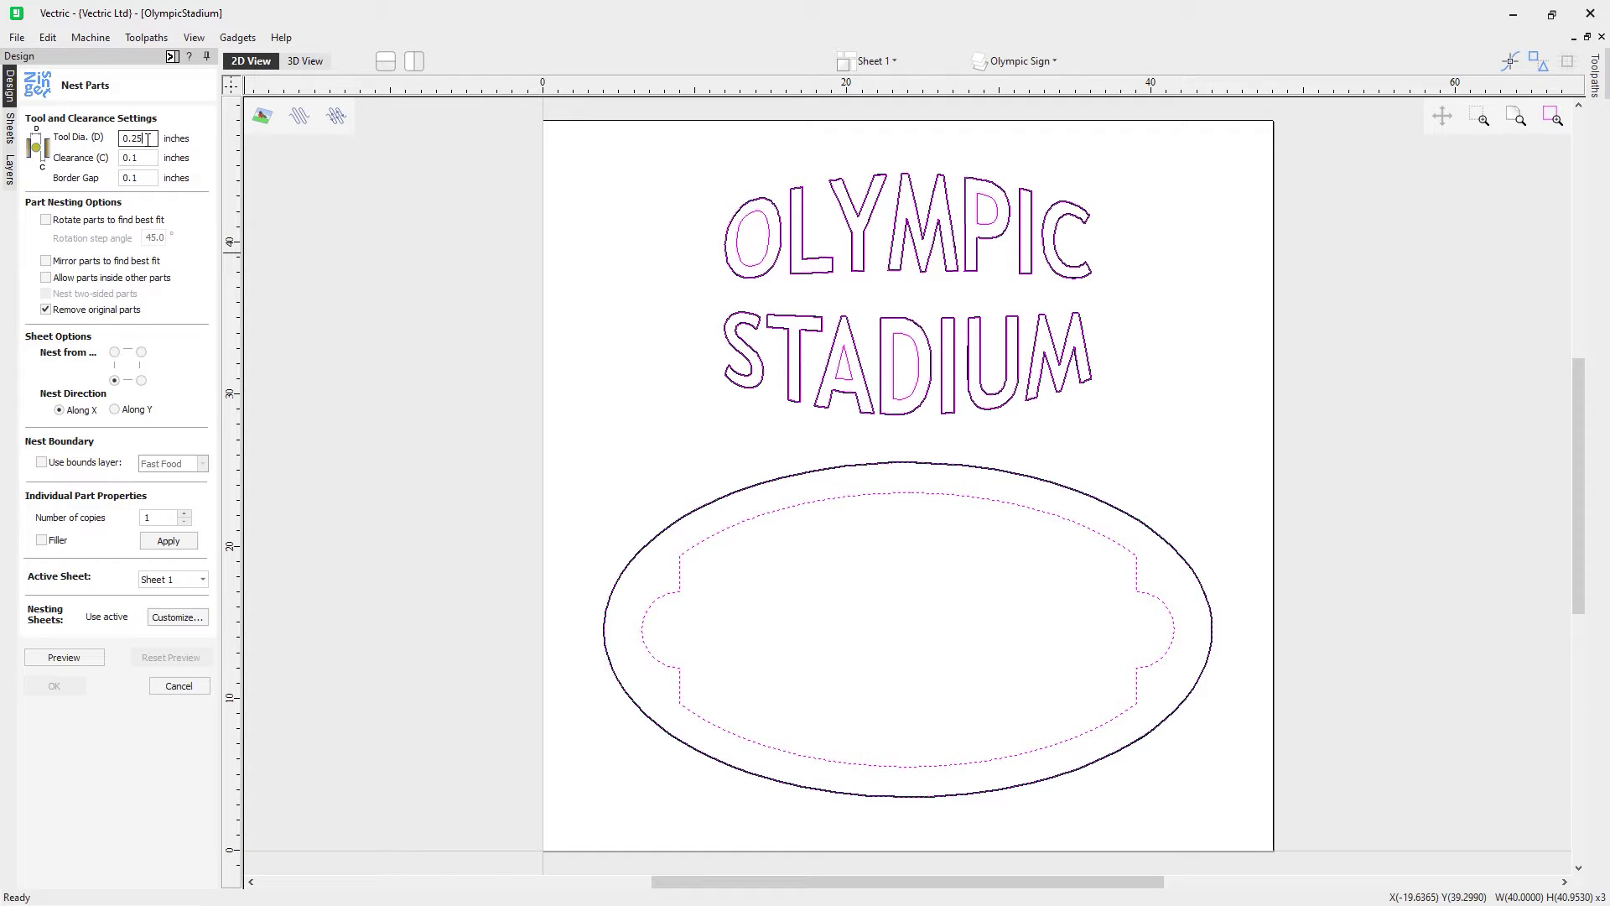
left_click(138, 158)
left_click(145, 177)
left_click(102, 663)
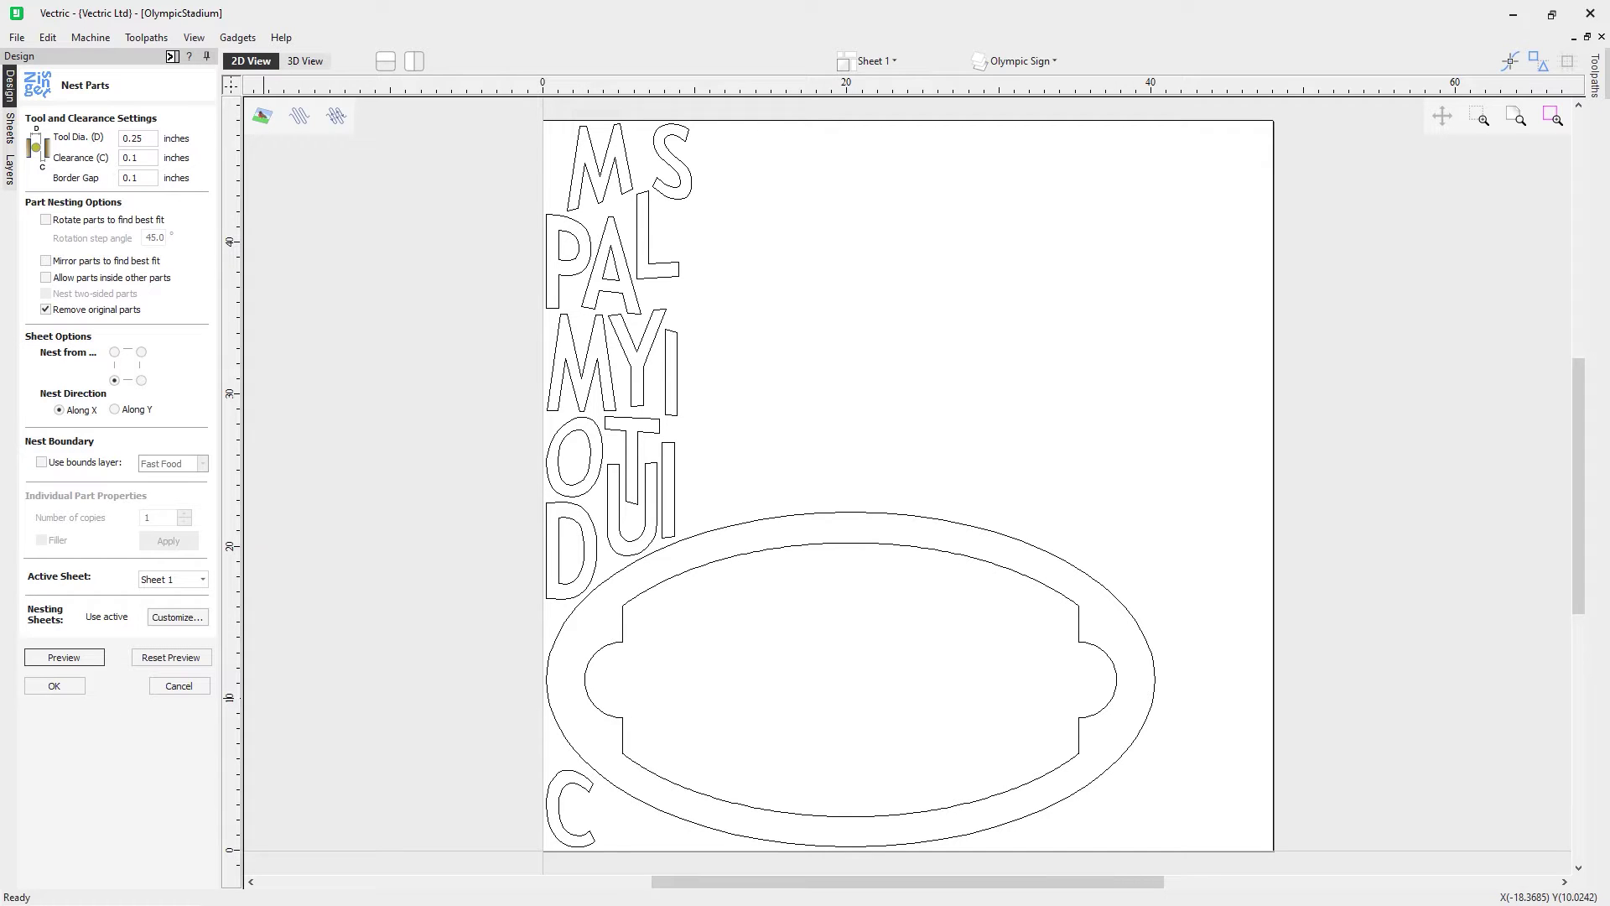
Reset the preview, allow parts inside other parts, and preview the nesting of the sign and letters again.
left_click(59, 285)
left_click(172, 659)
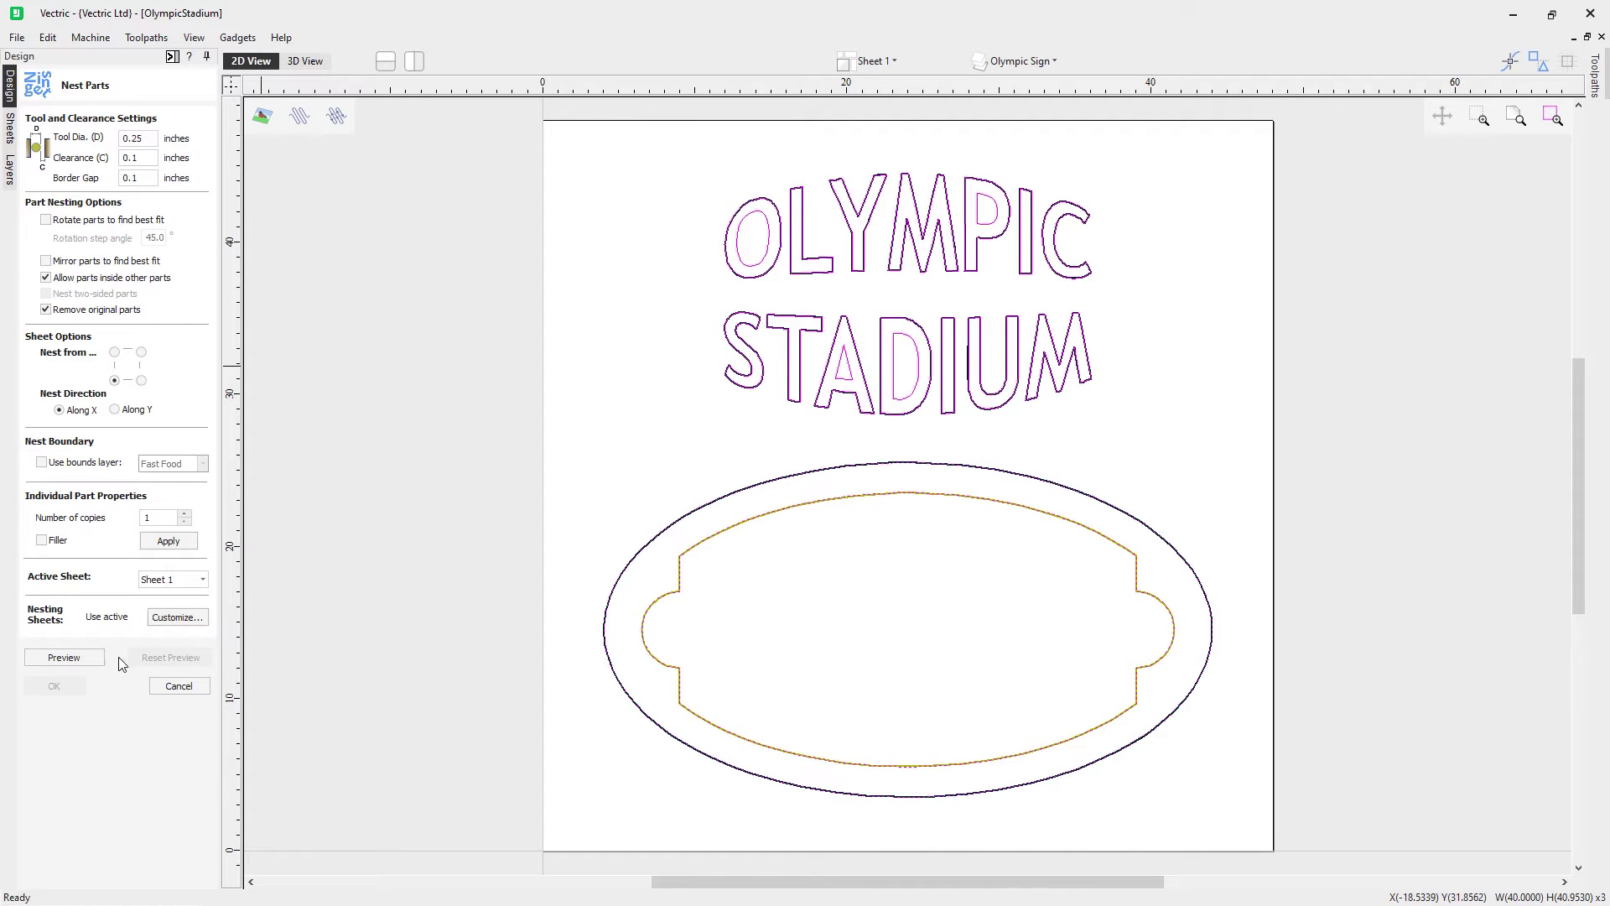
left_click(80, 661)
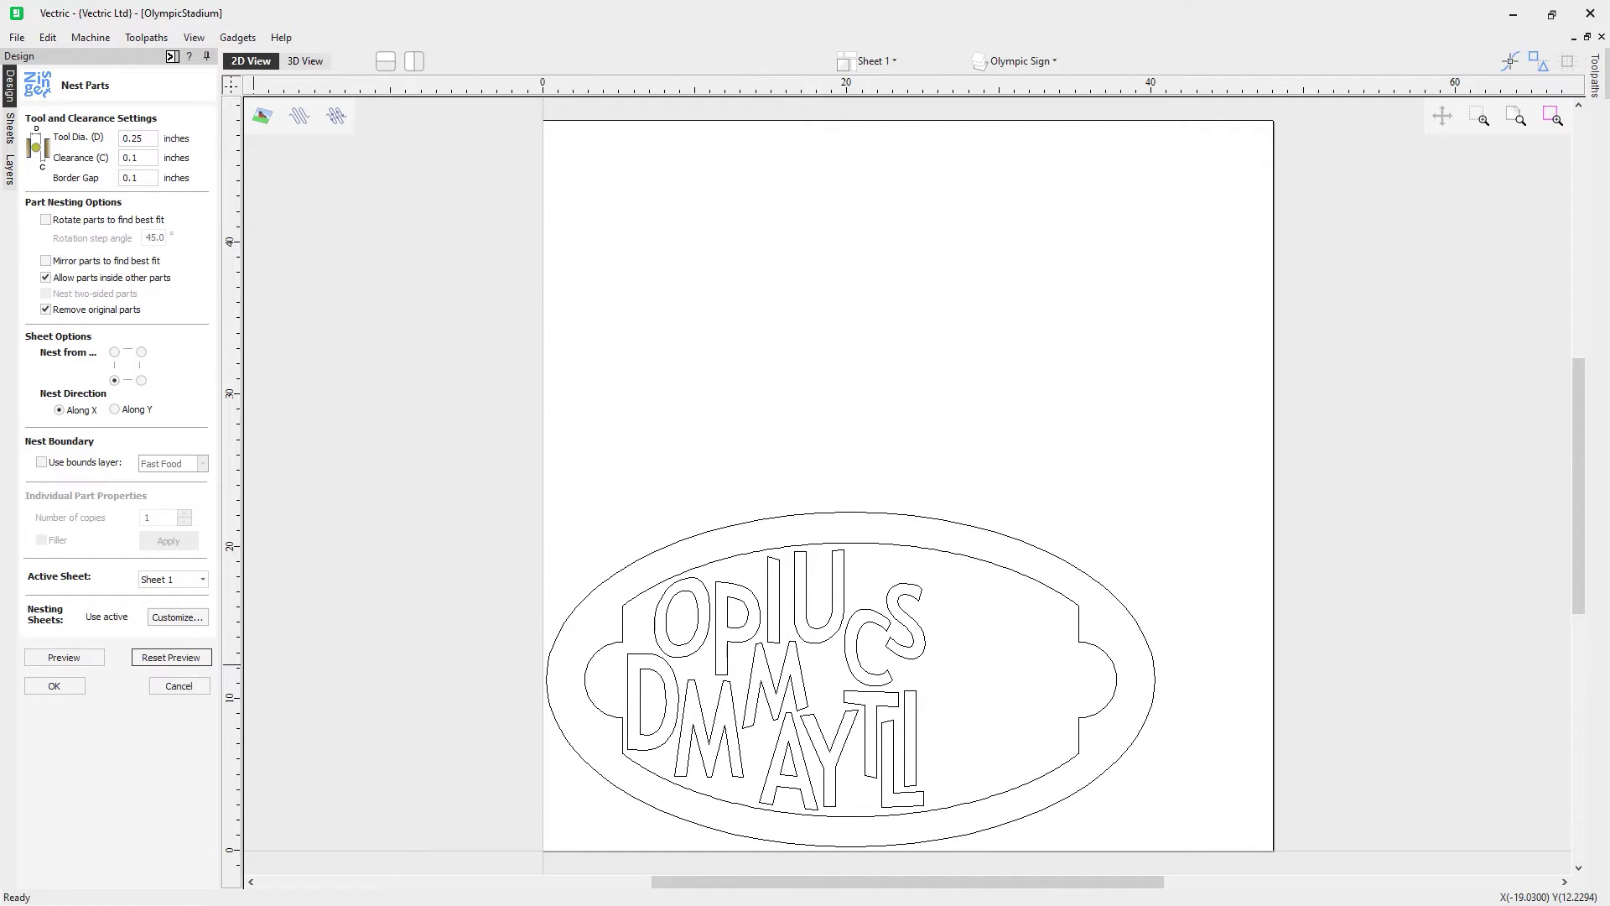
Reset the preview, apply 2 copies to the sign and letters, and preview their nesting again.
left_click(194, 661)
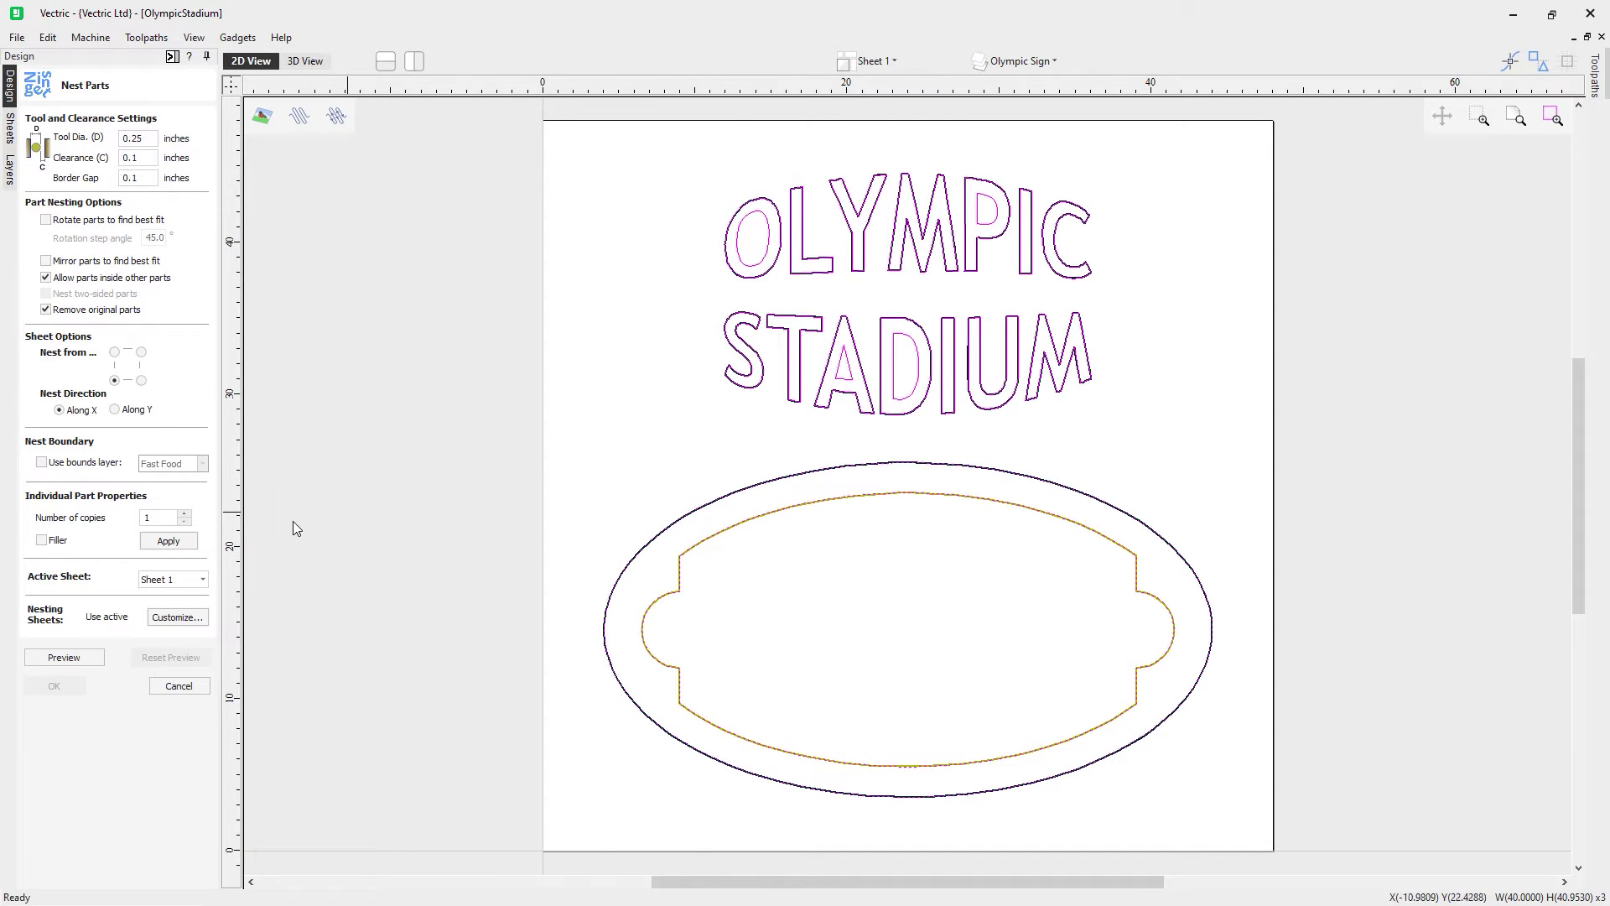
left_click(185, 513)
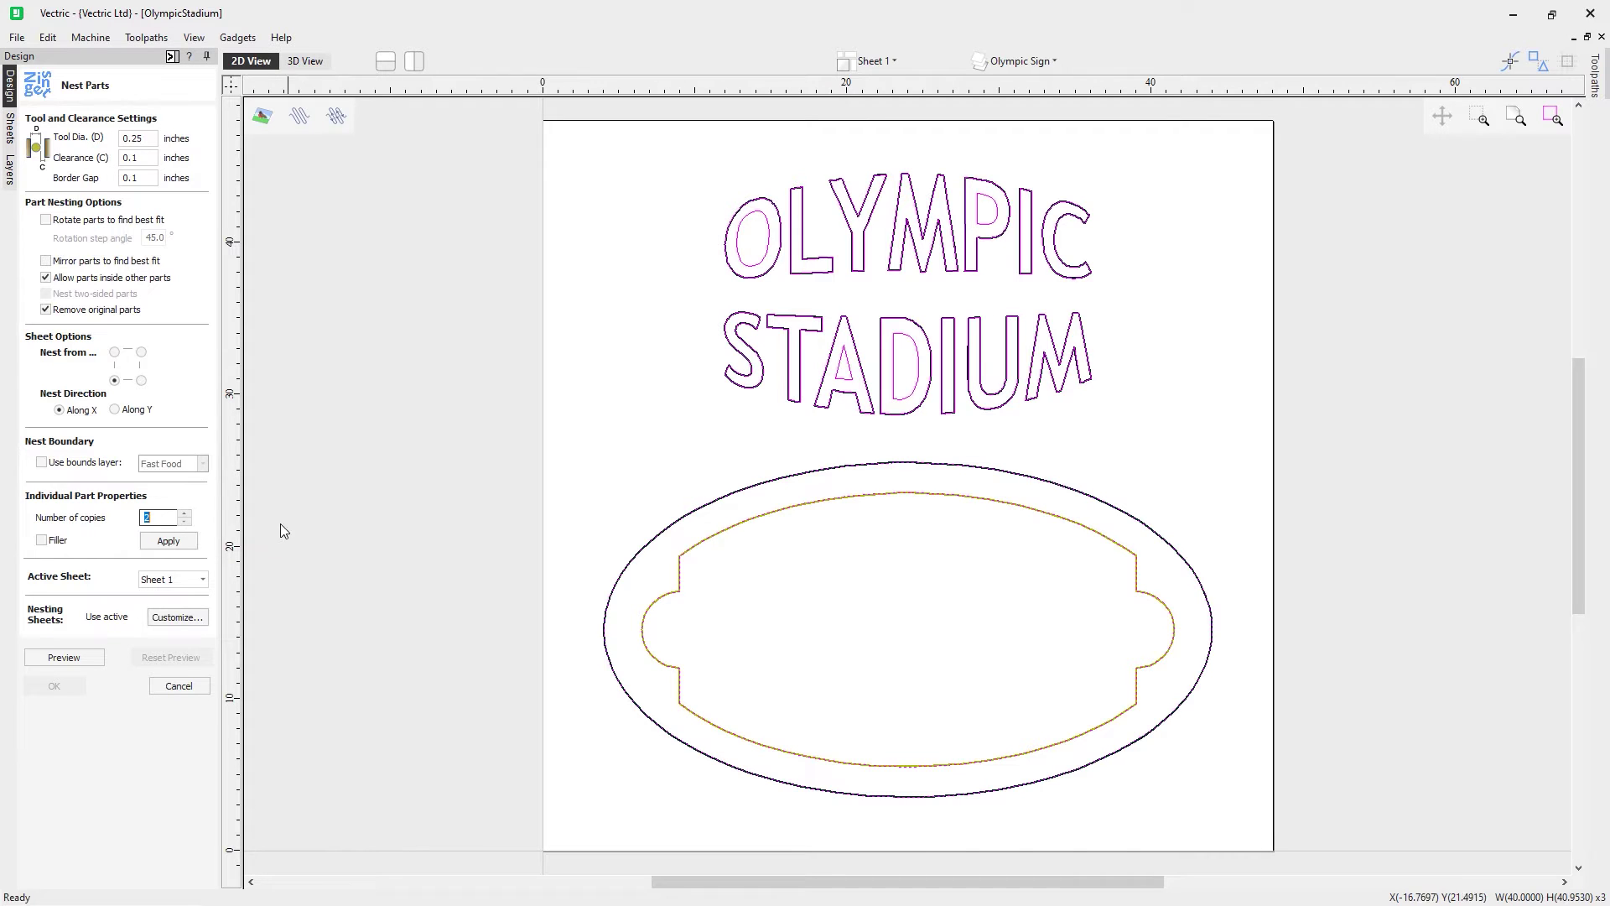
left_click(168, 541)
left_click(93, 658)
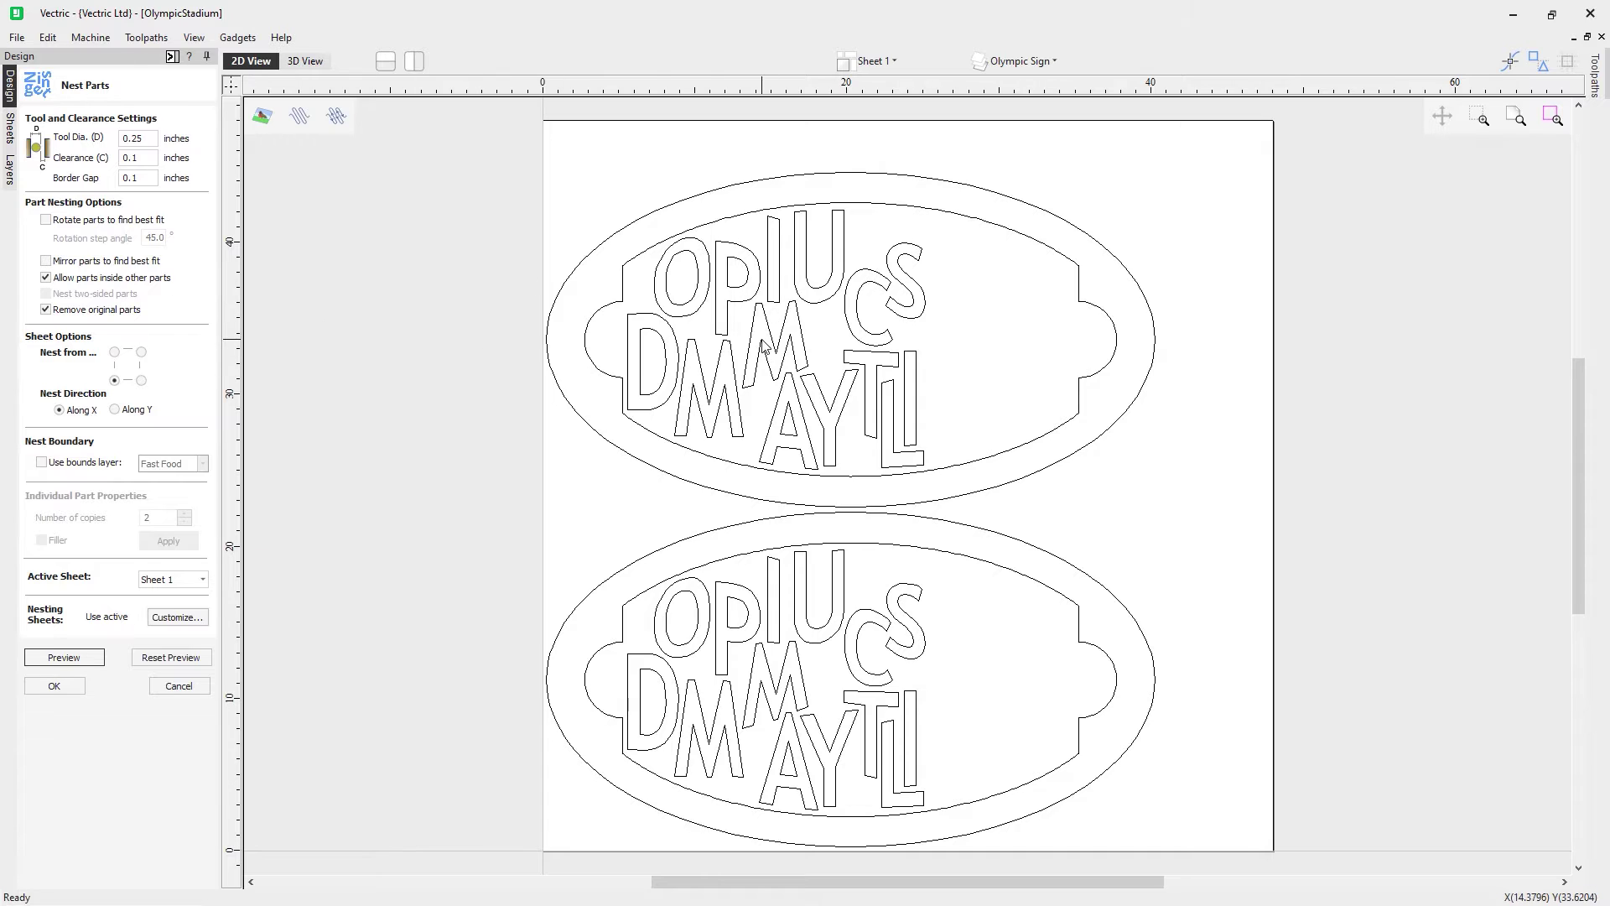
Cancel the nesting and open the NestingExample file without saving the changes to OlympicStadium.
left_click(178, 688)
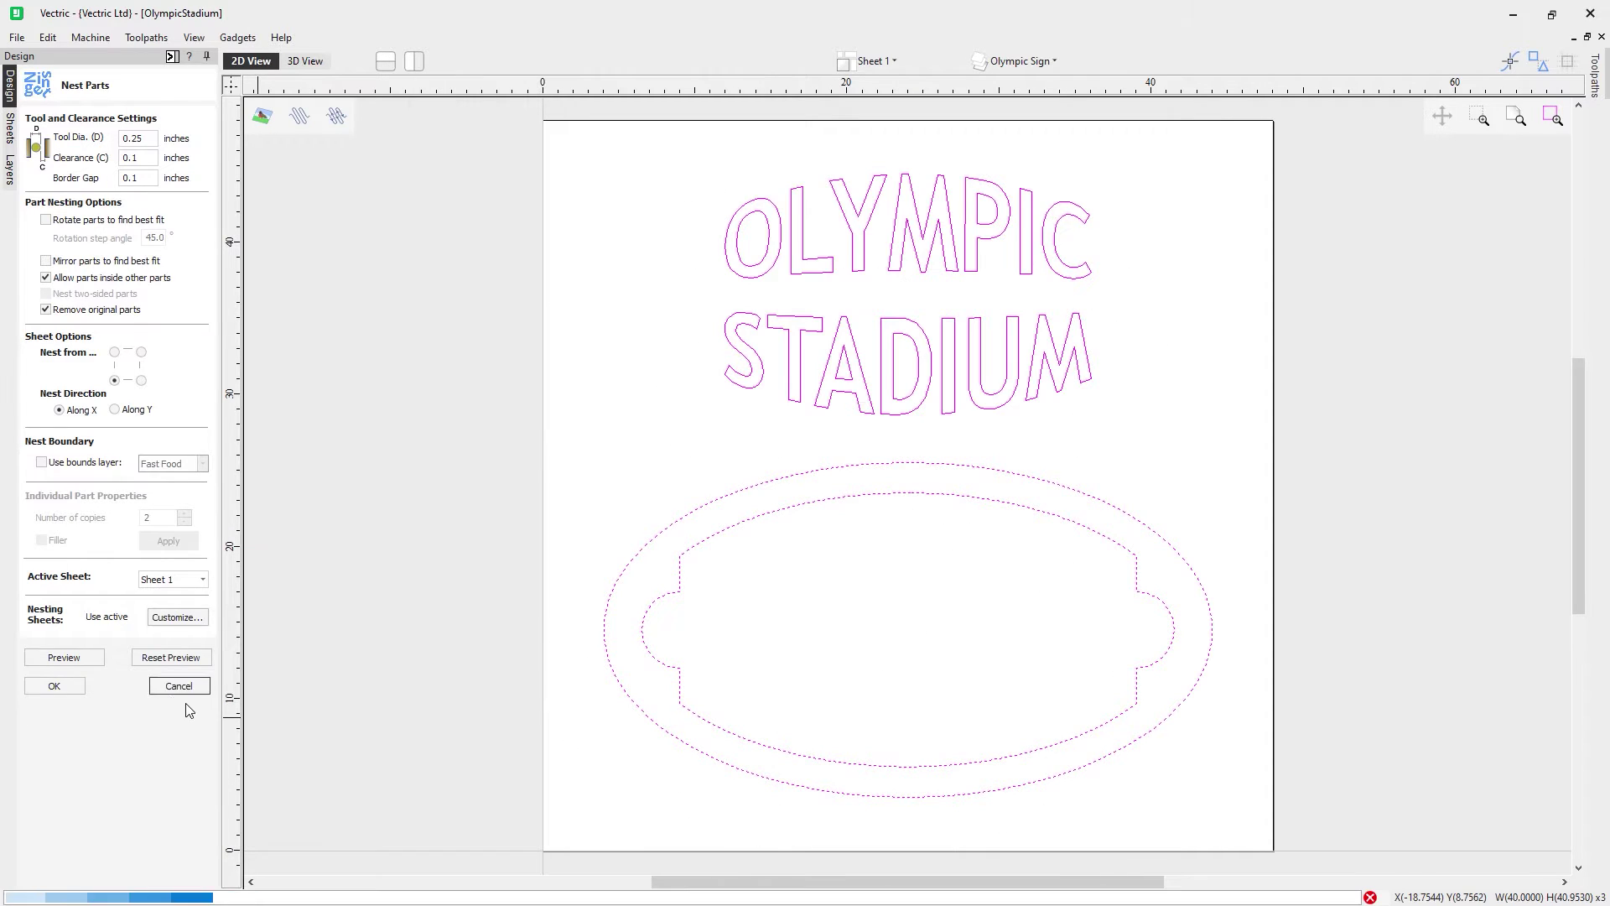
left_click(17, 38)
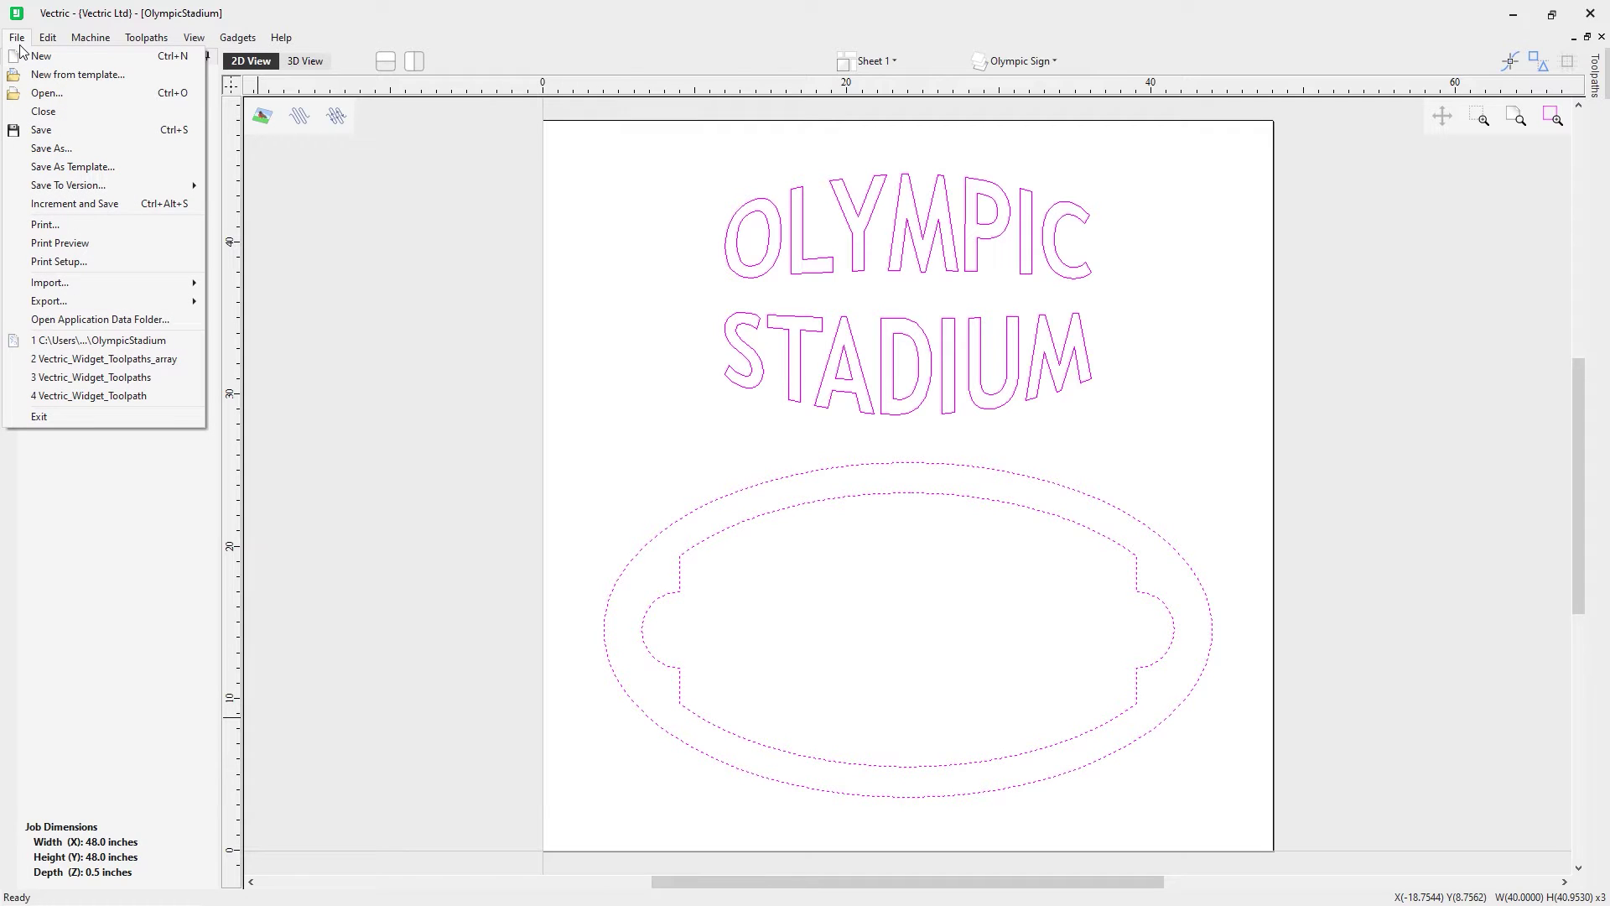
left_click(47, 92)
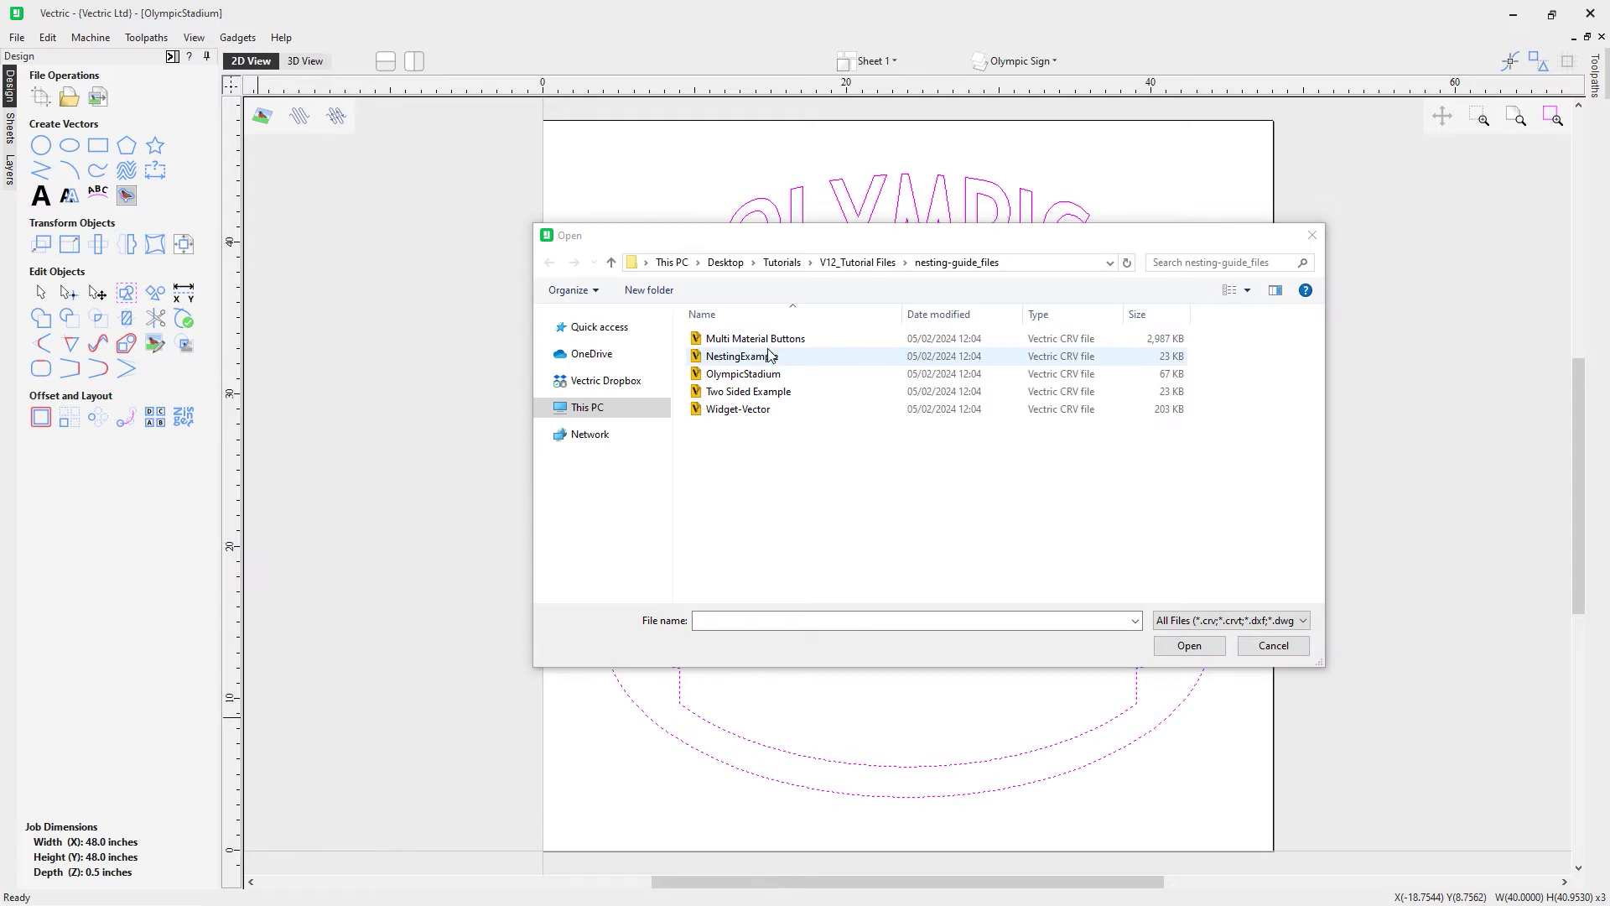
double_click(767, 359)
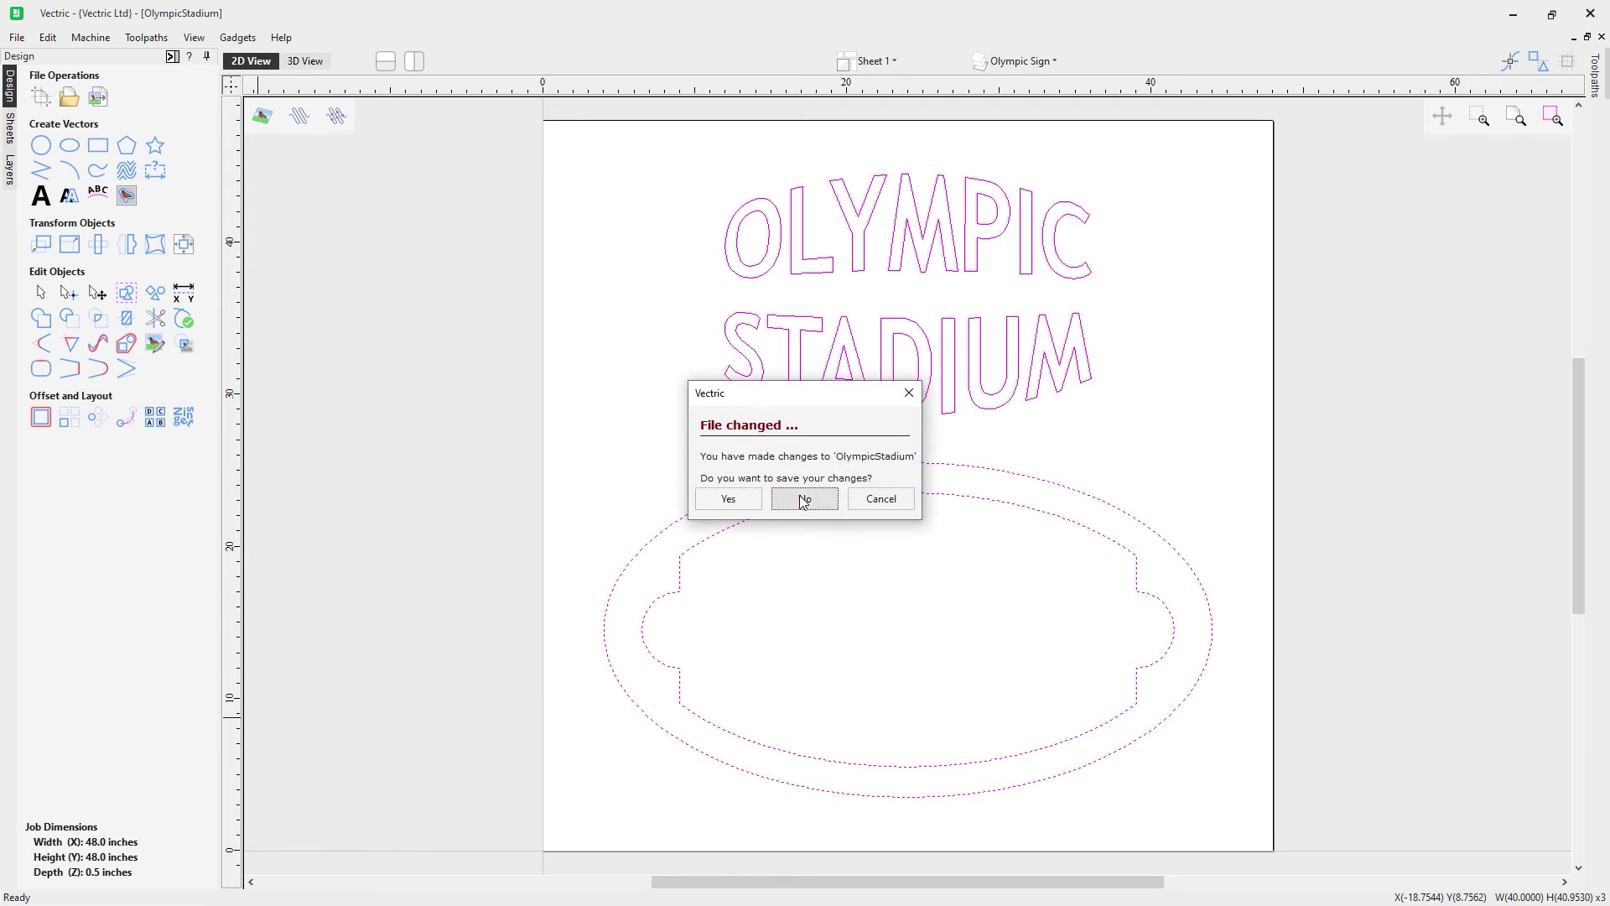
left_click(805, 498)
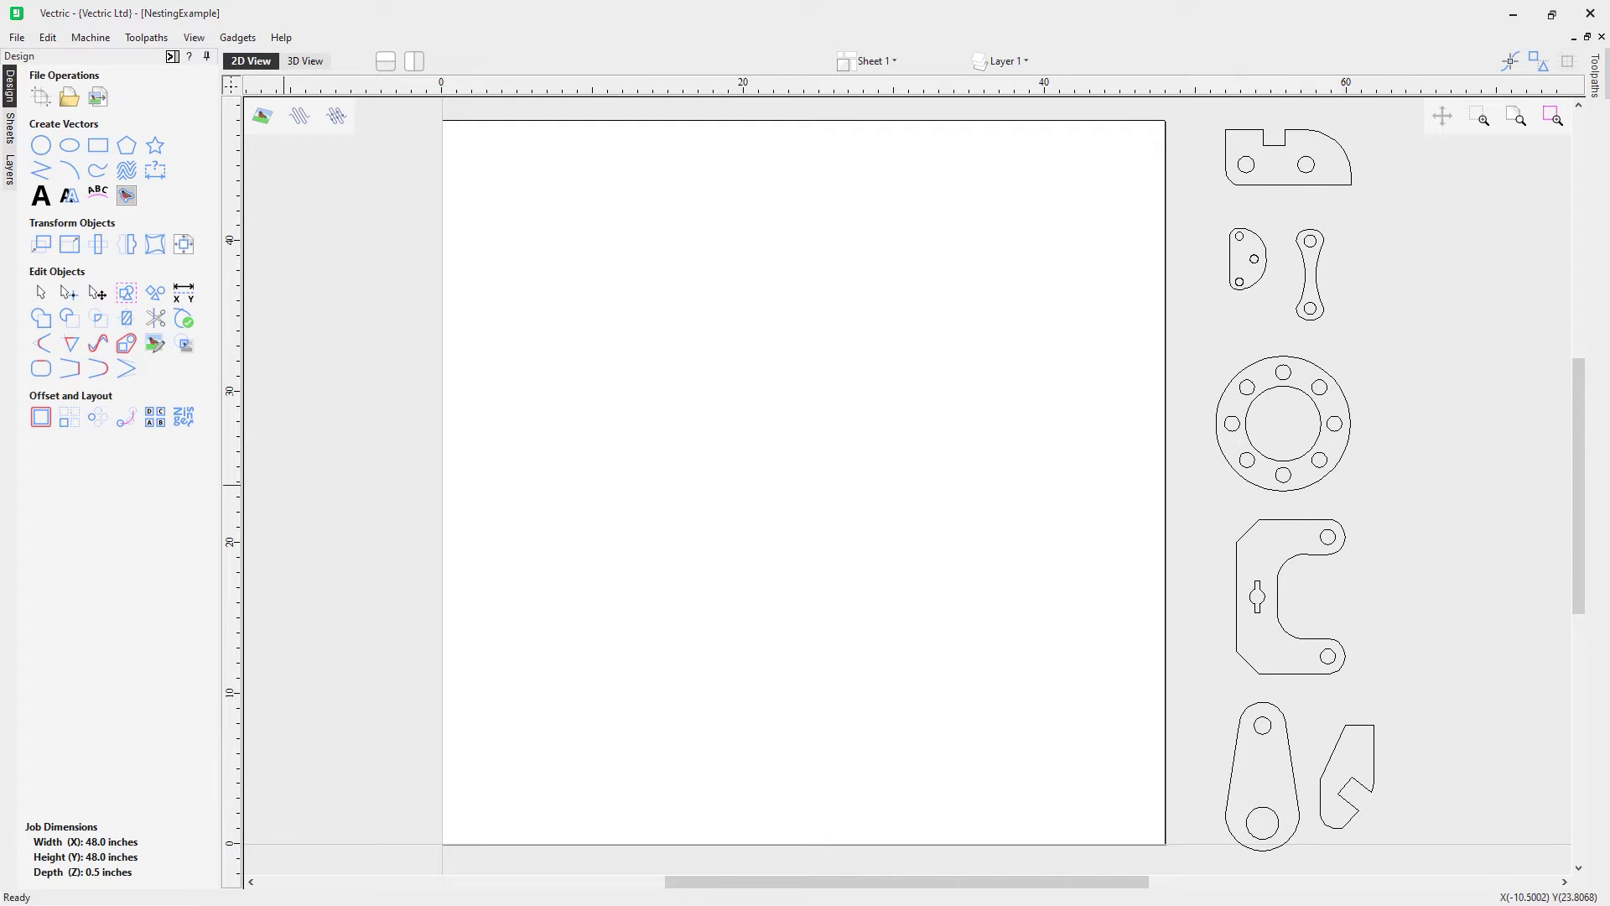
Preview nesting 25 copies of the C-shaped bracket with 0.5-inch clearance and border gap, disallowing parts inside other parts.
left_click_drag(1205, 501, 1393, 695)
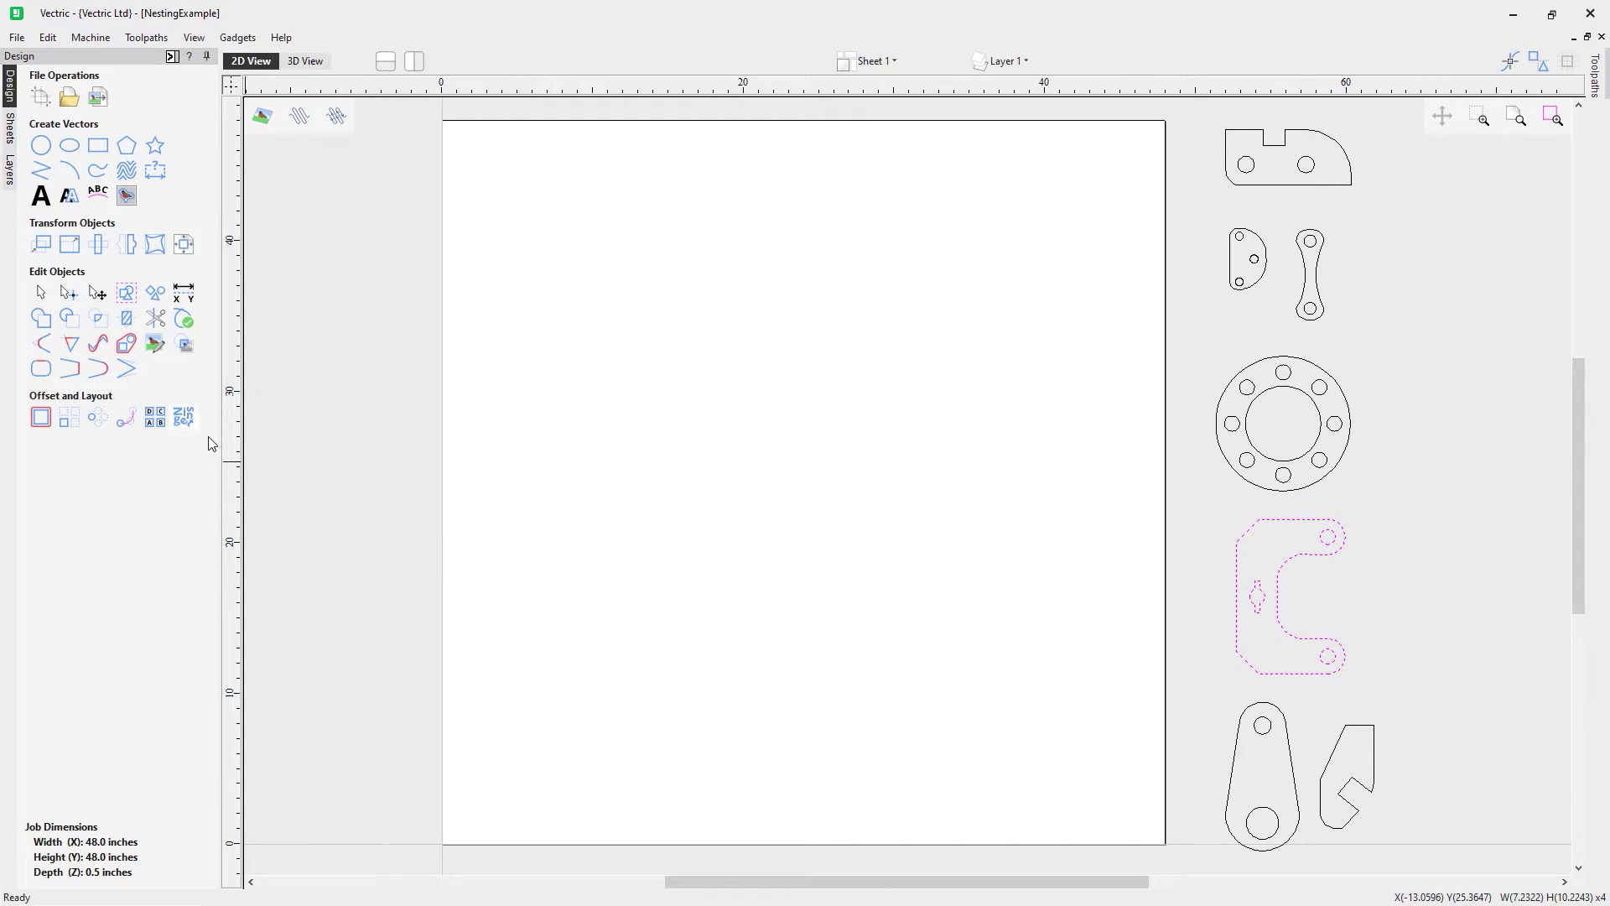
left_click(185, 417)
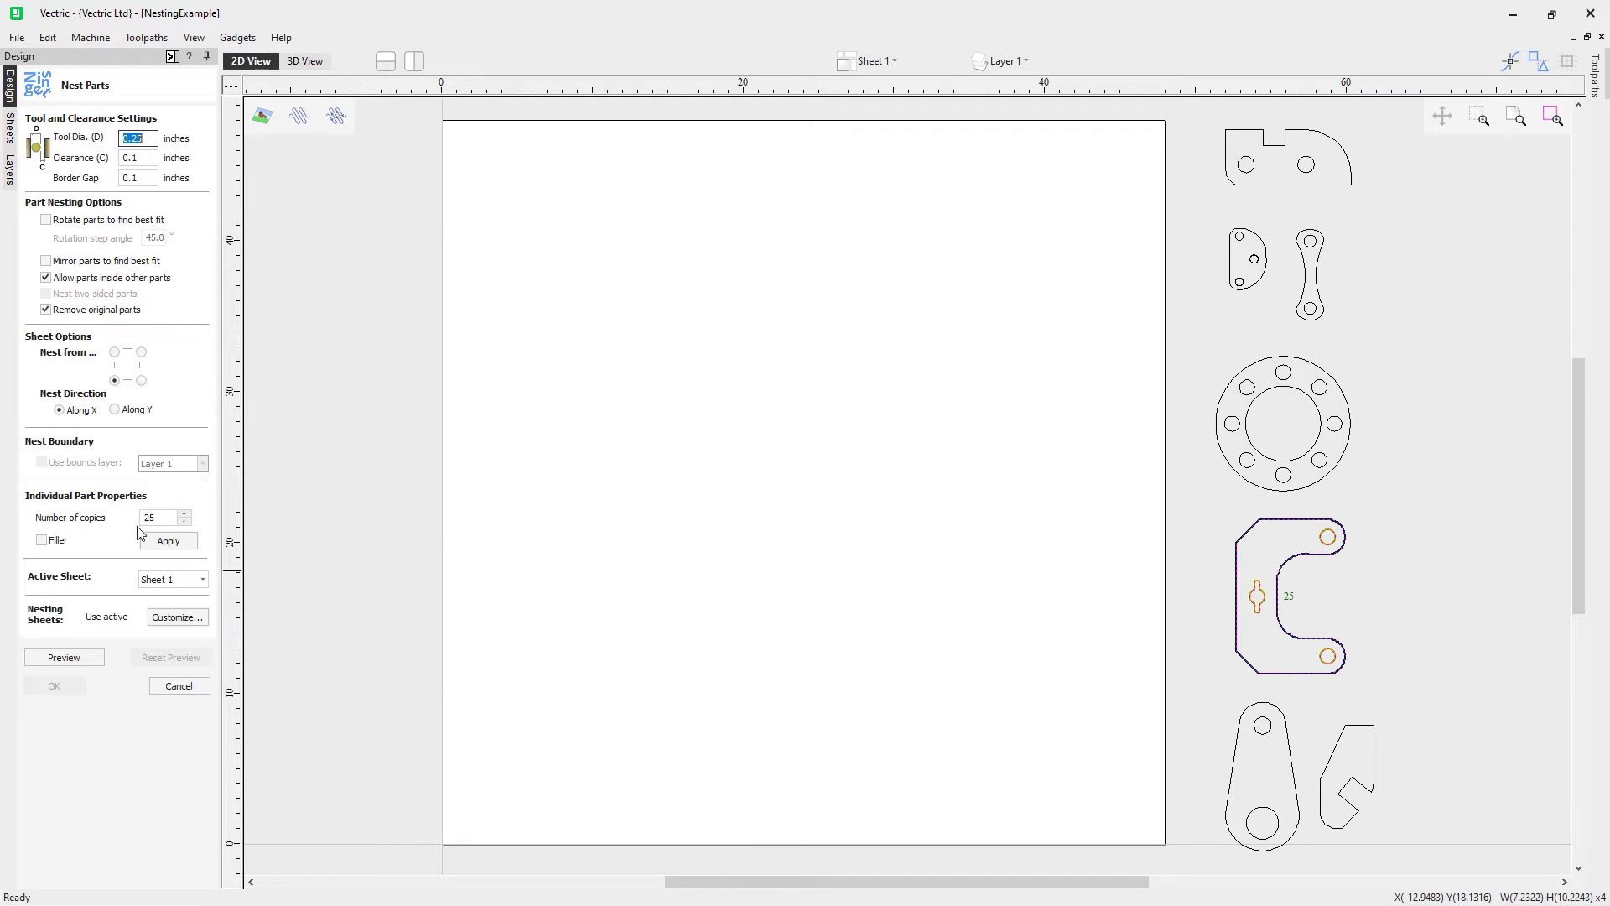
left_click(149, 157)
left_click(150, 175)
left_click(73, 281)
left_click(84, 659)
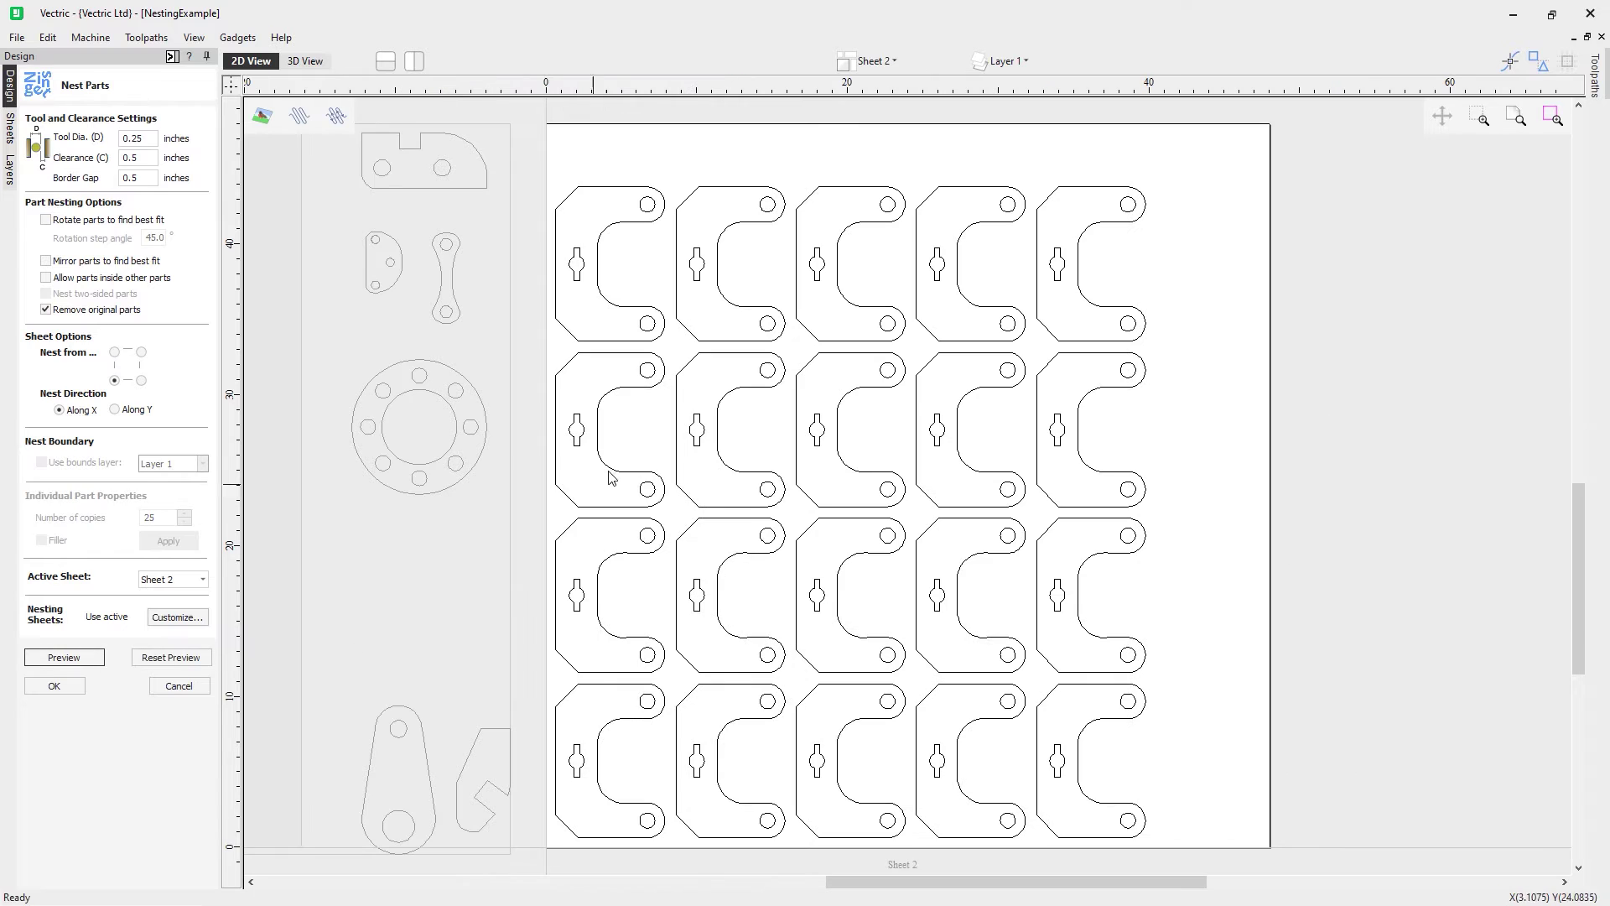
scroll(530, 431, "down", 3)
scroll(530, 431, "down", 3)
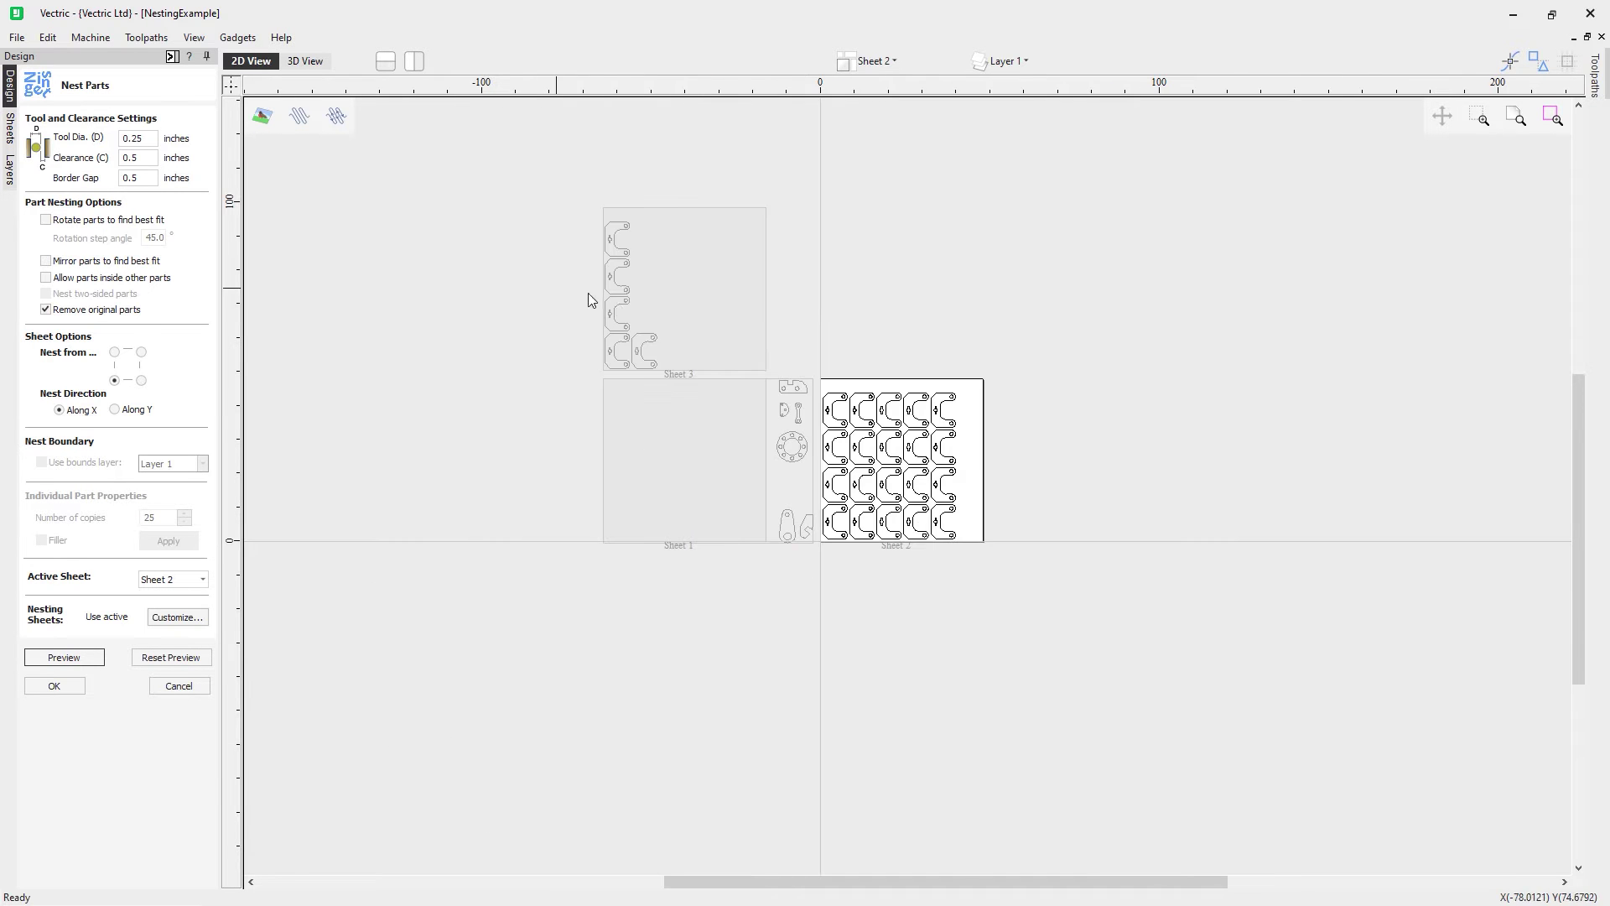
scroll(674, 313, "up", 2)
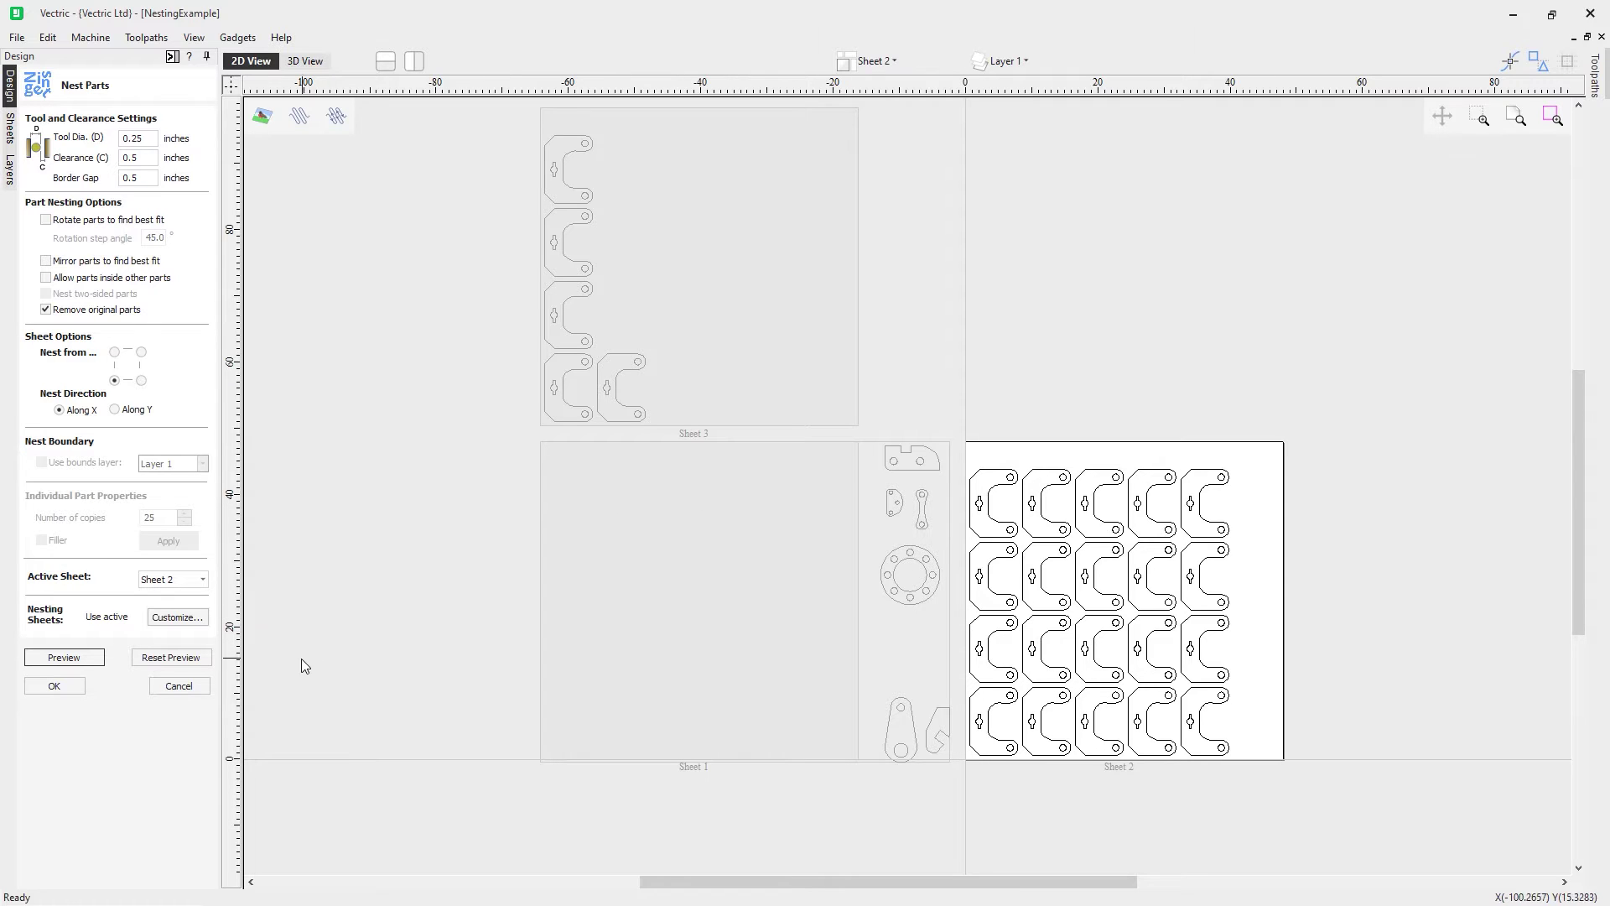
Reset the preview and preview the bracket nesting again with parts mirrored to find the best fit.
left_click(203, 657)
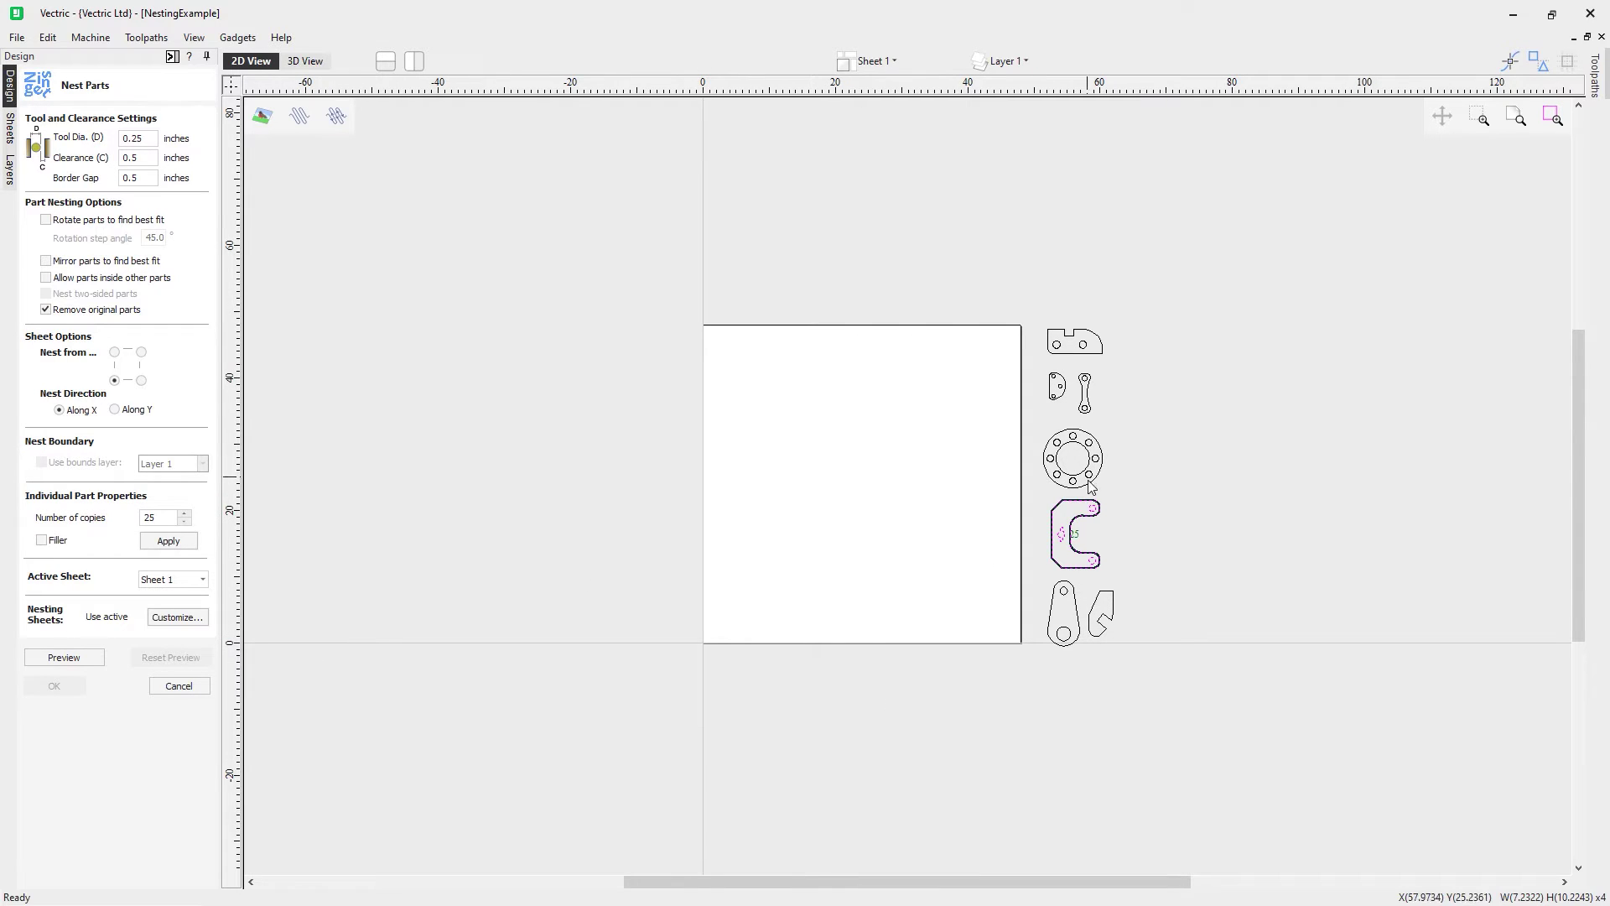
scroll(1020, 466, "up", 2)
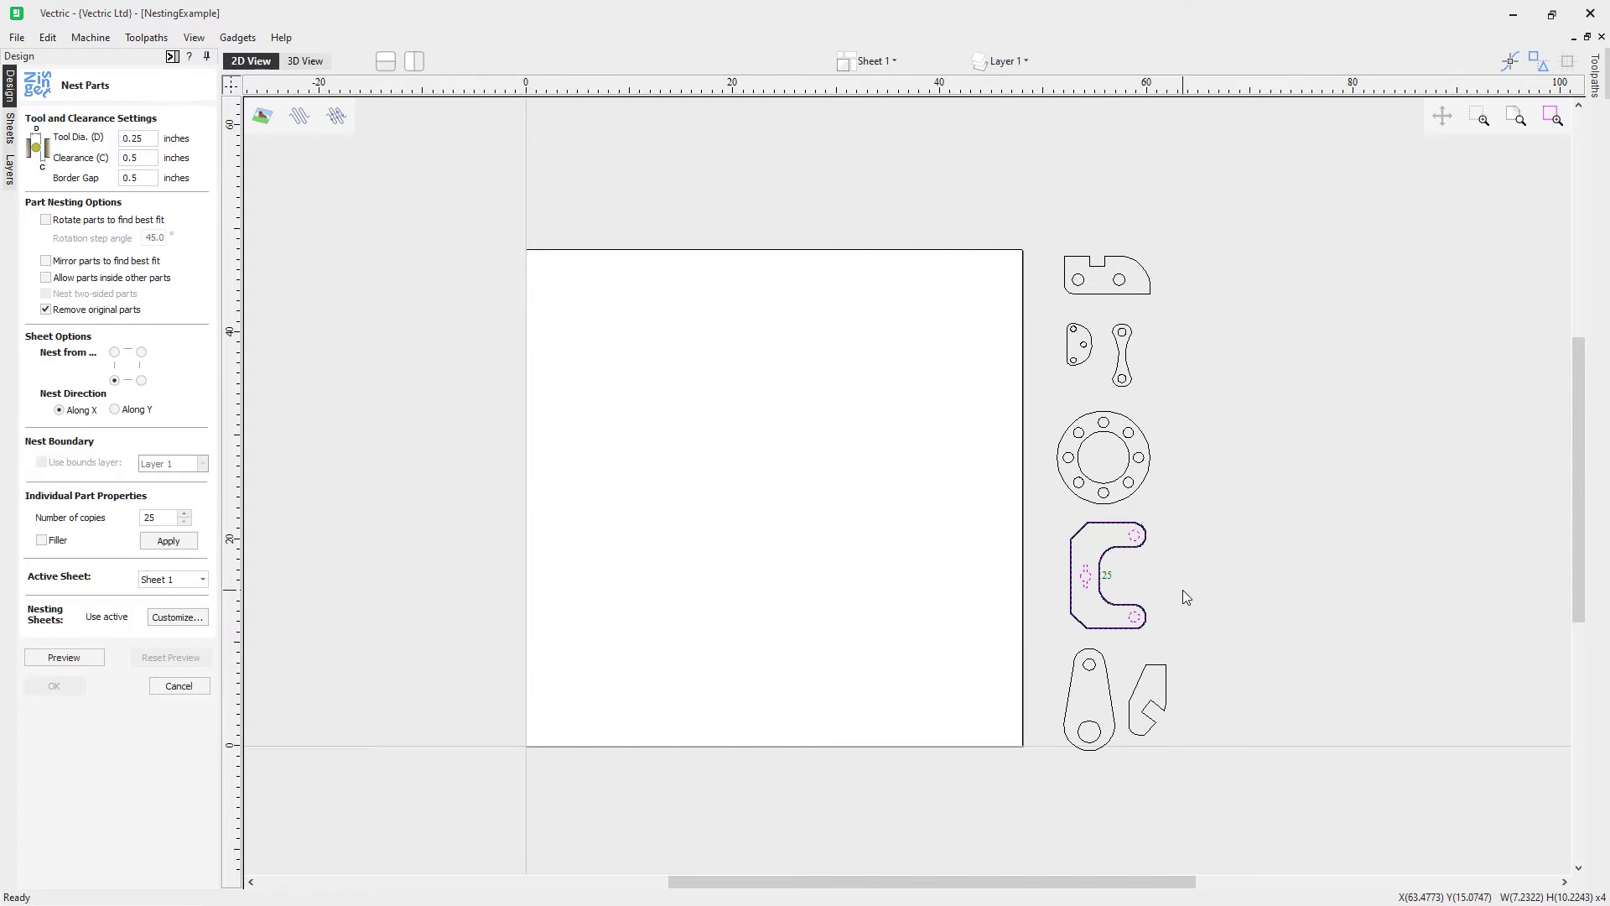
left_click(132, 263)
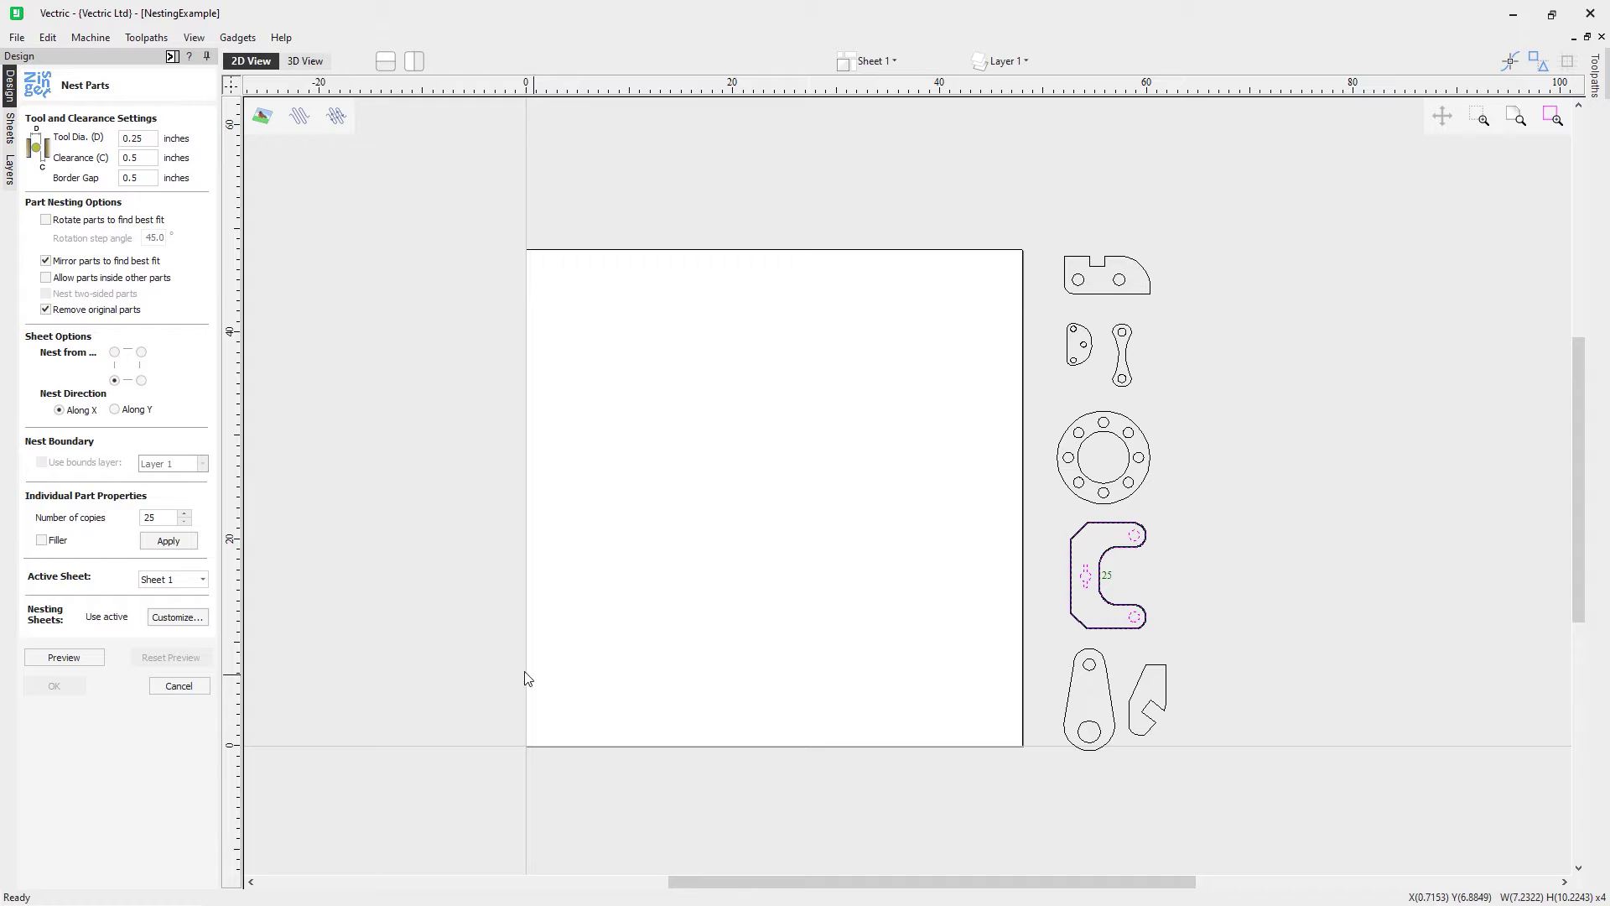
left_click(87, 656)
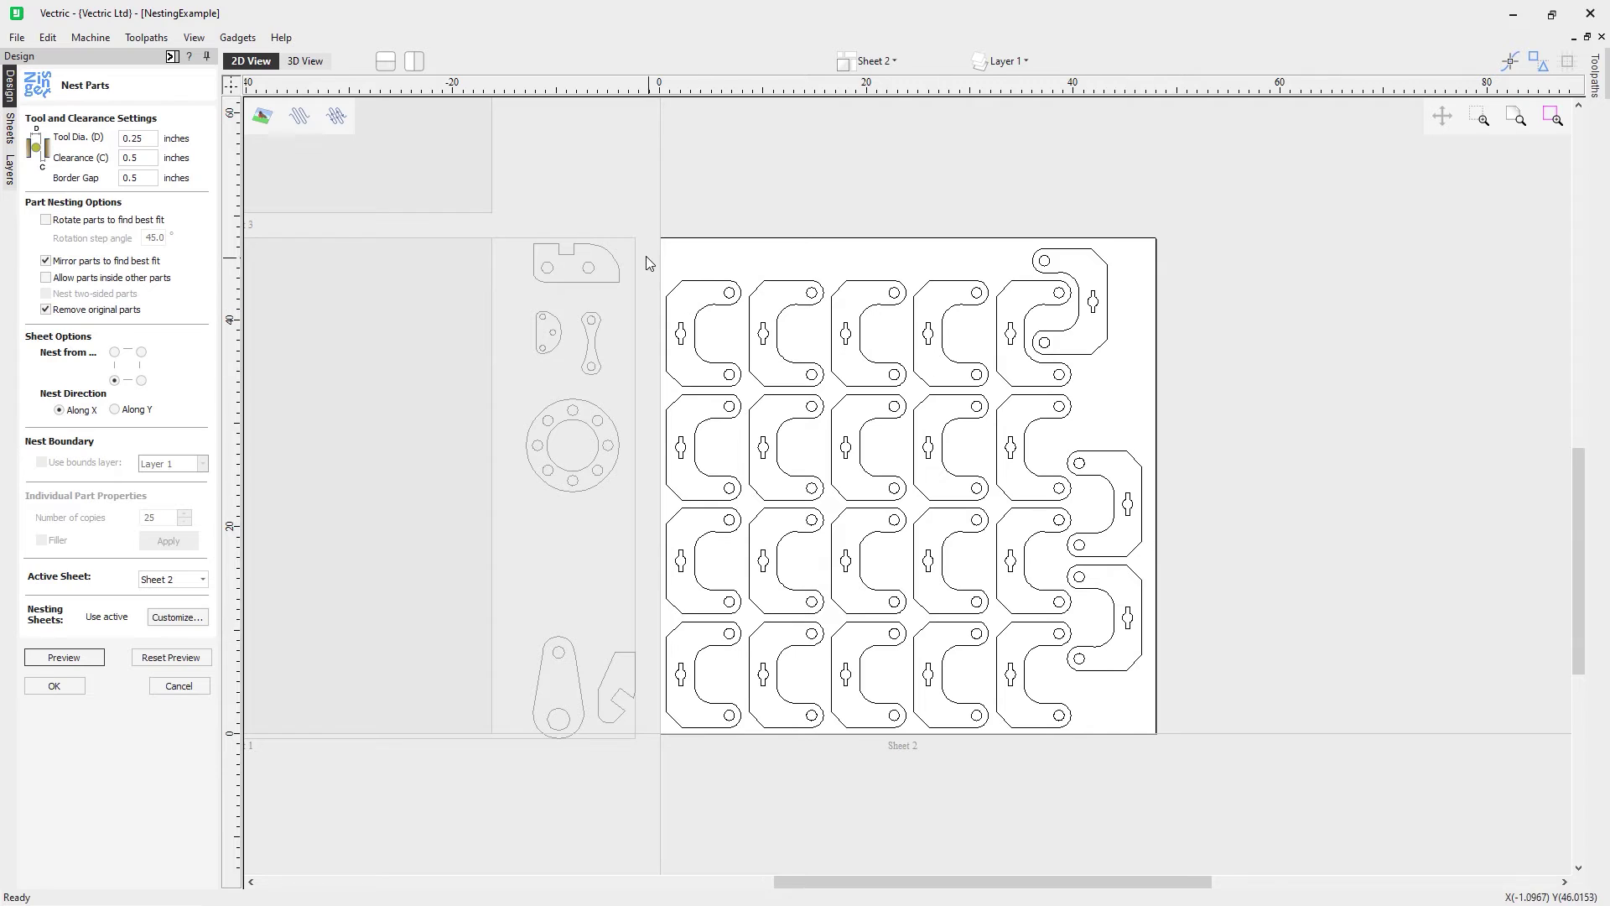
scroll(652, 267, "down", 3)
scroll(671, 201, "up", 2)
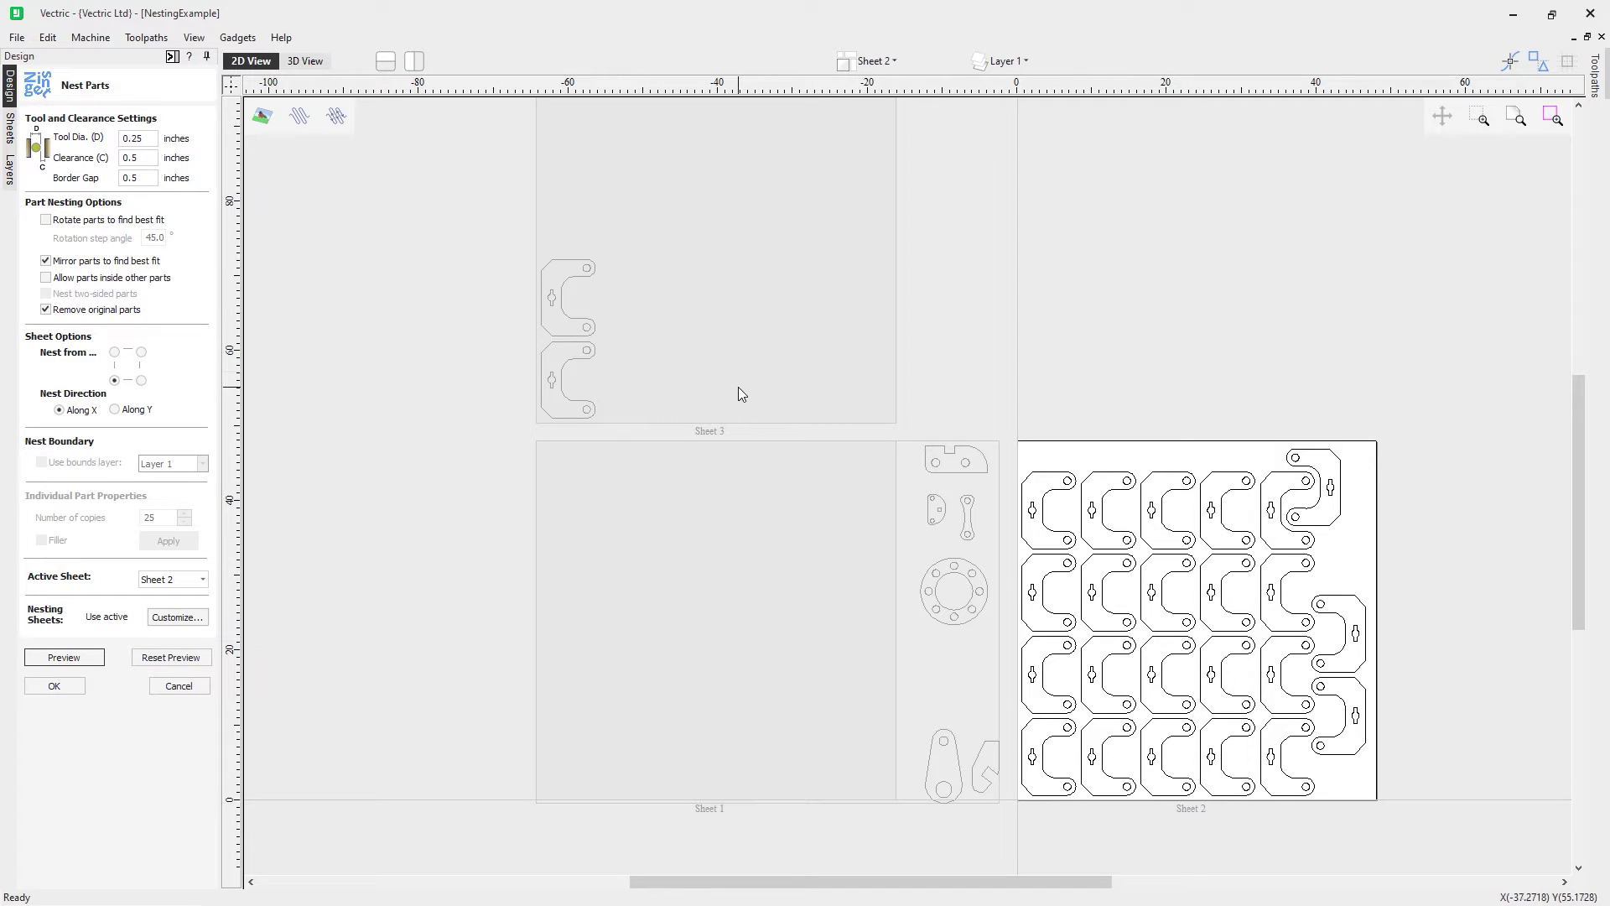
Reset the preview, disable mirroring, and preview the bracket nesting with parts rotated in 45-degree steps to find the best fit.
left_click(173, 658)
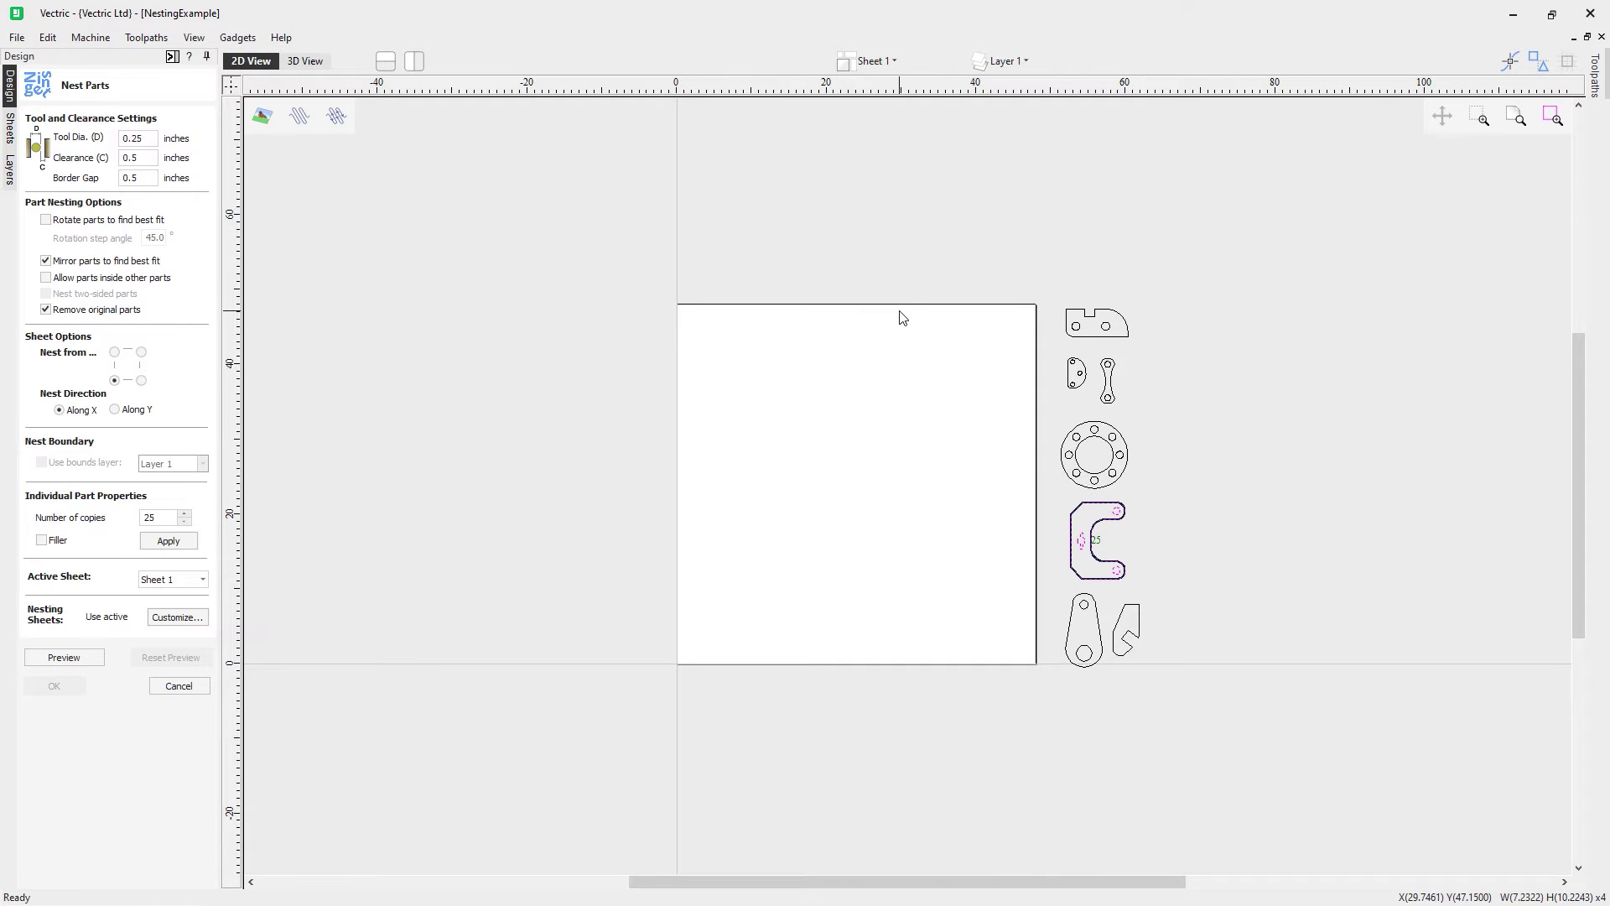
left_click(46, 261)
left_click(122, 220)
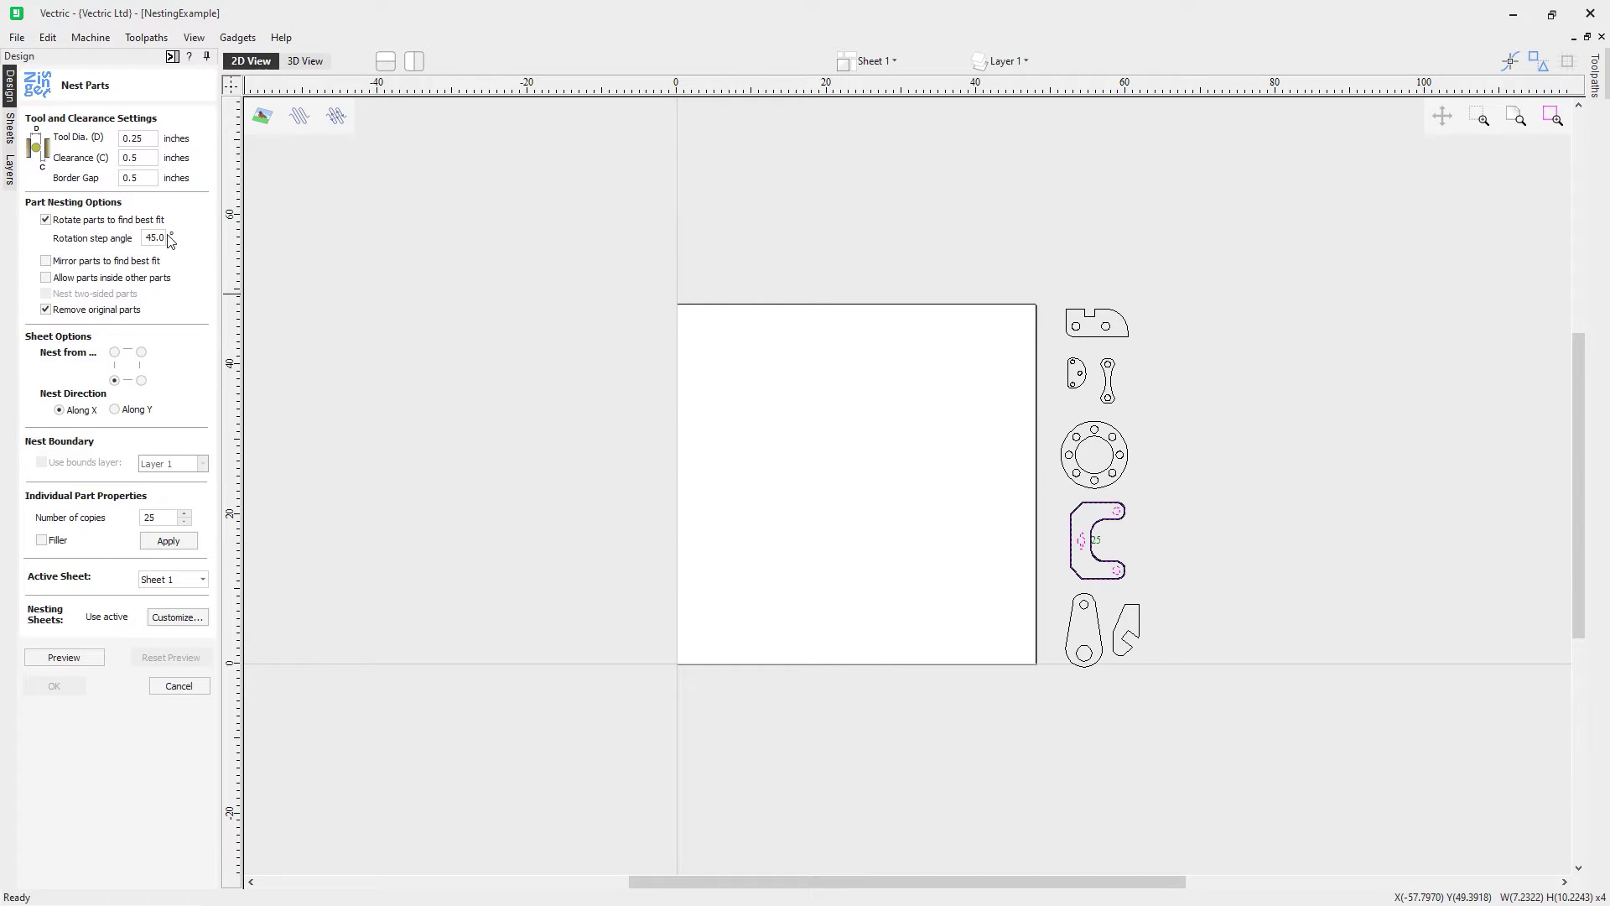
left_click(64, 658)
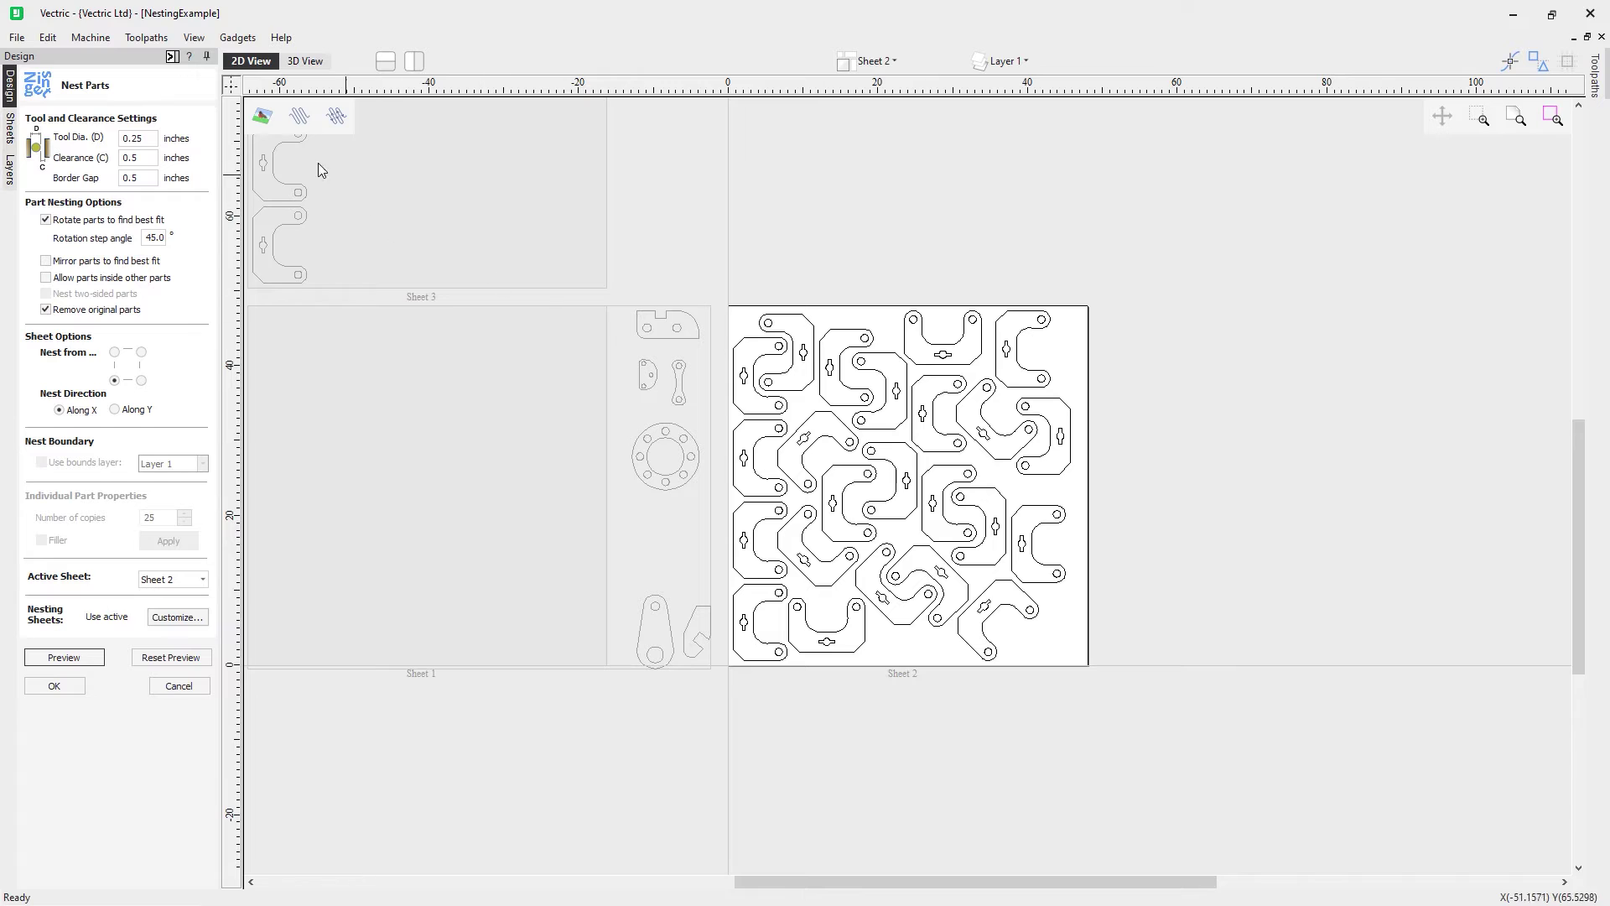
scroll(288, 161, "down", 2)
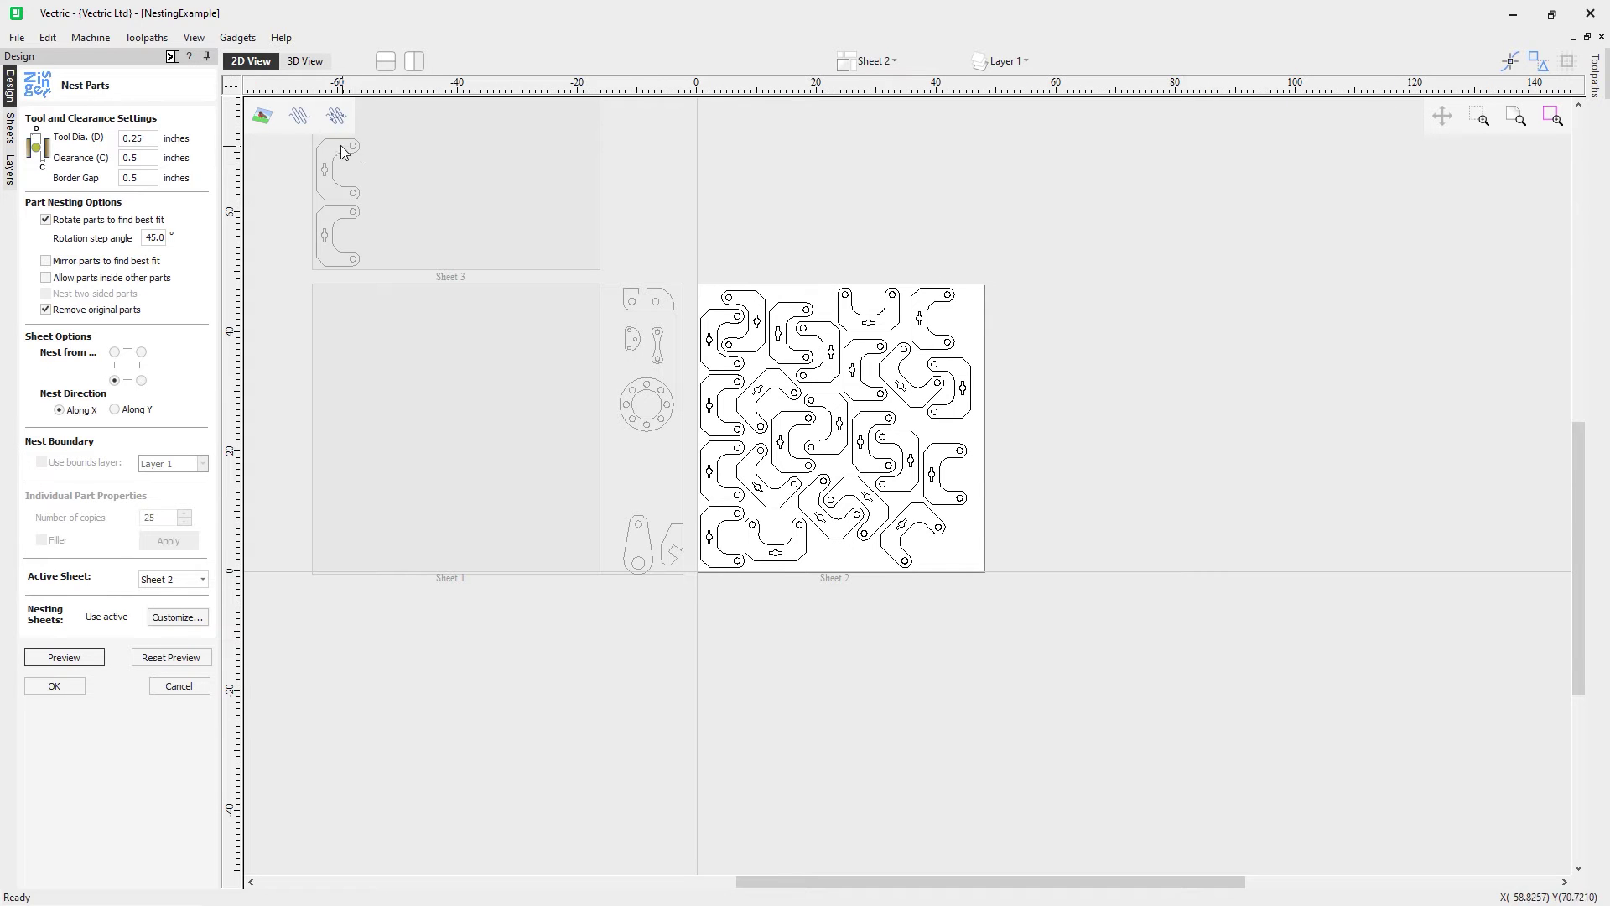
scroll(868, 332, "up", 2)
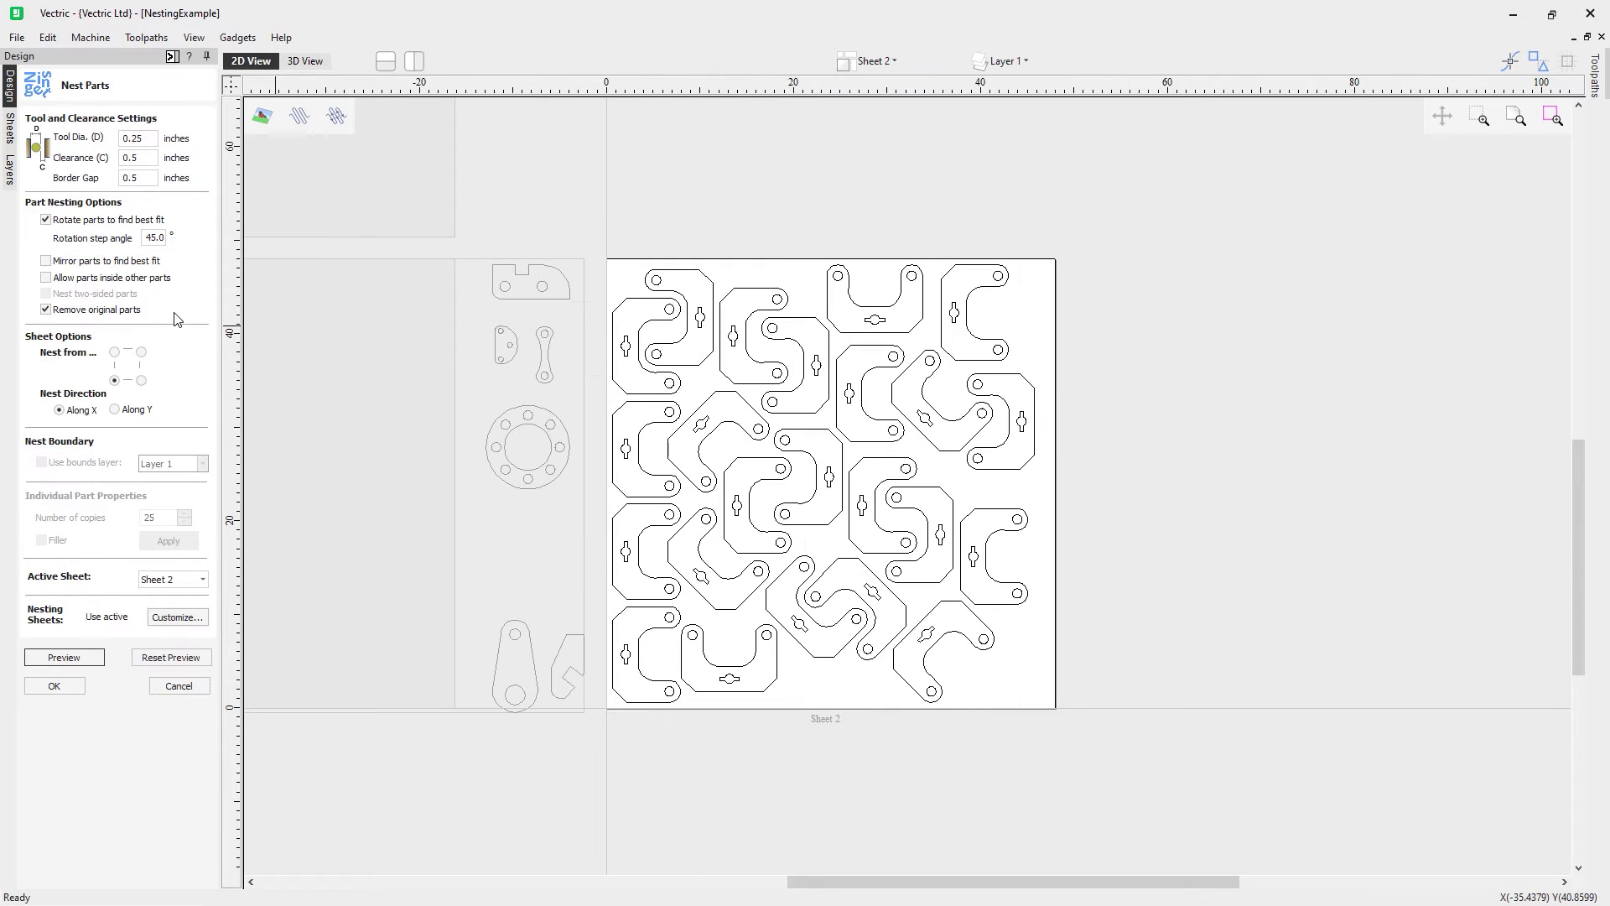
Set the rotation step angle to 1 degree, reset the preview and preview the bracket nesting again.
double_click(159, 240)
left_click_drag(147, 237, 201, 243)
type("1")
left_click(171, 658)
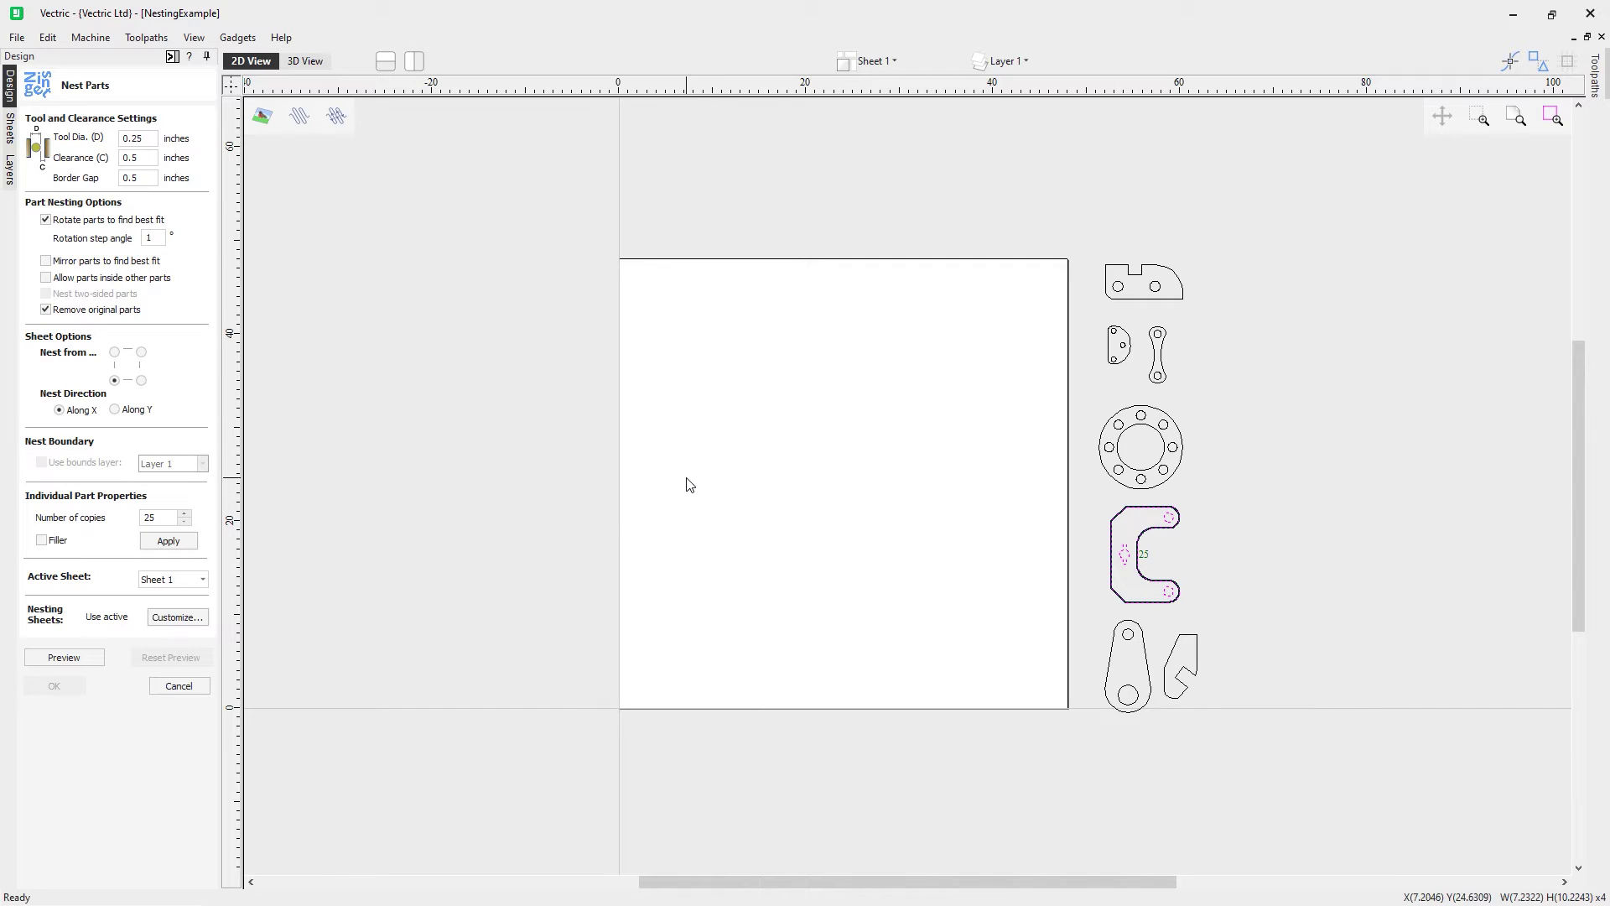
left_click(91, 656)
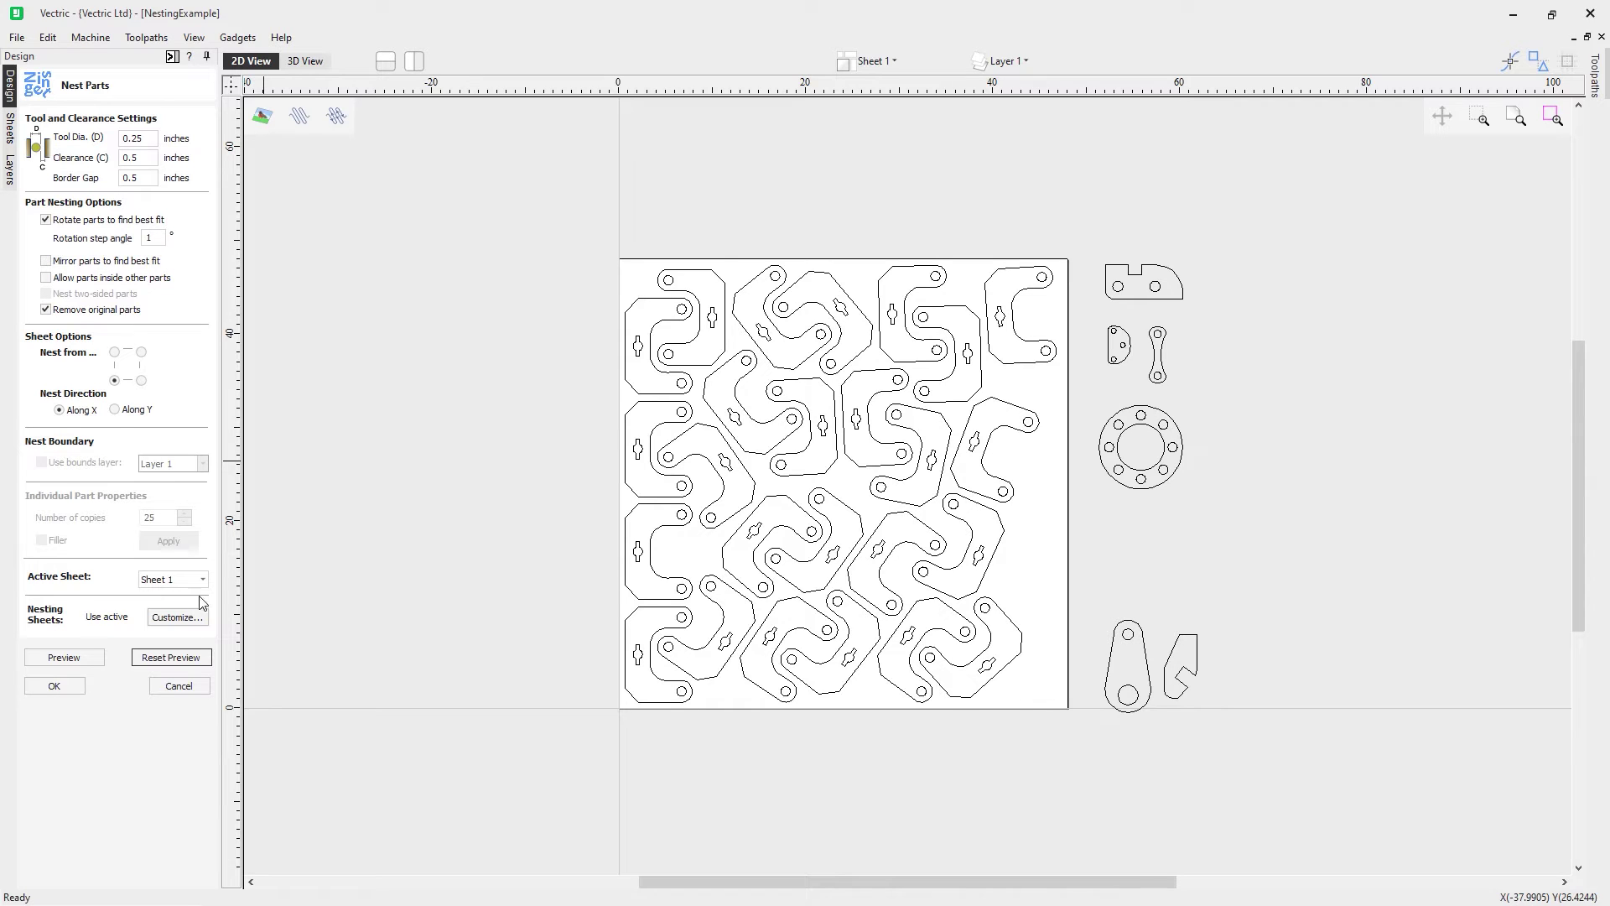
Reset the nesting preview and deselect the C-shaped bracket.
left_click(197, 660)
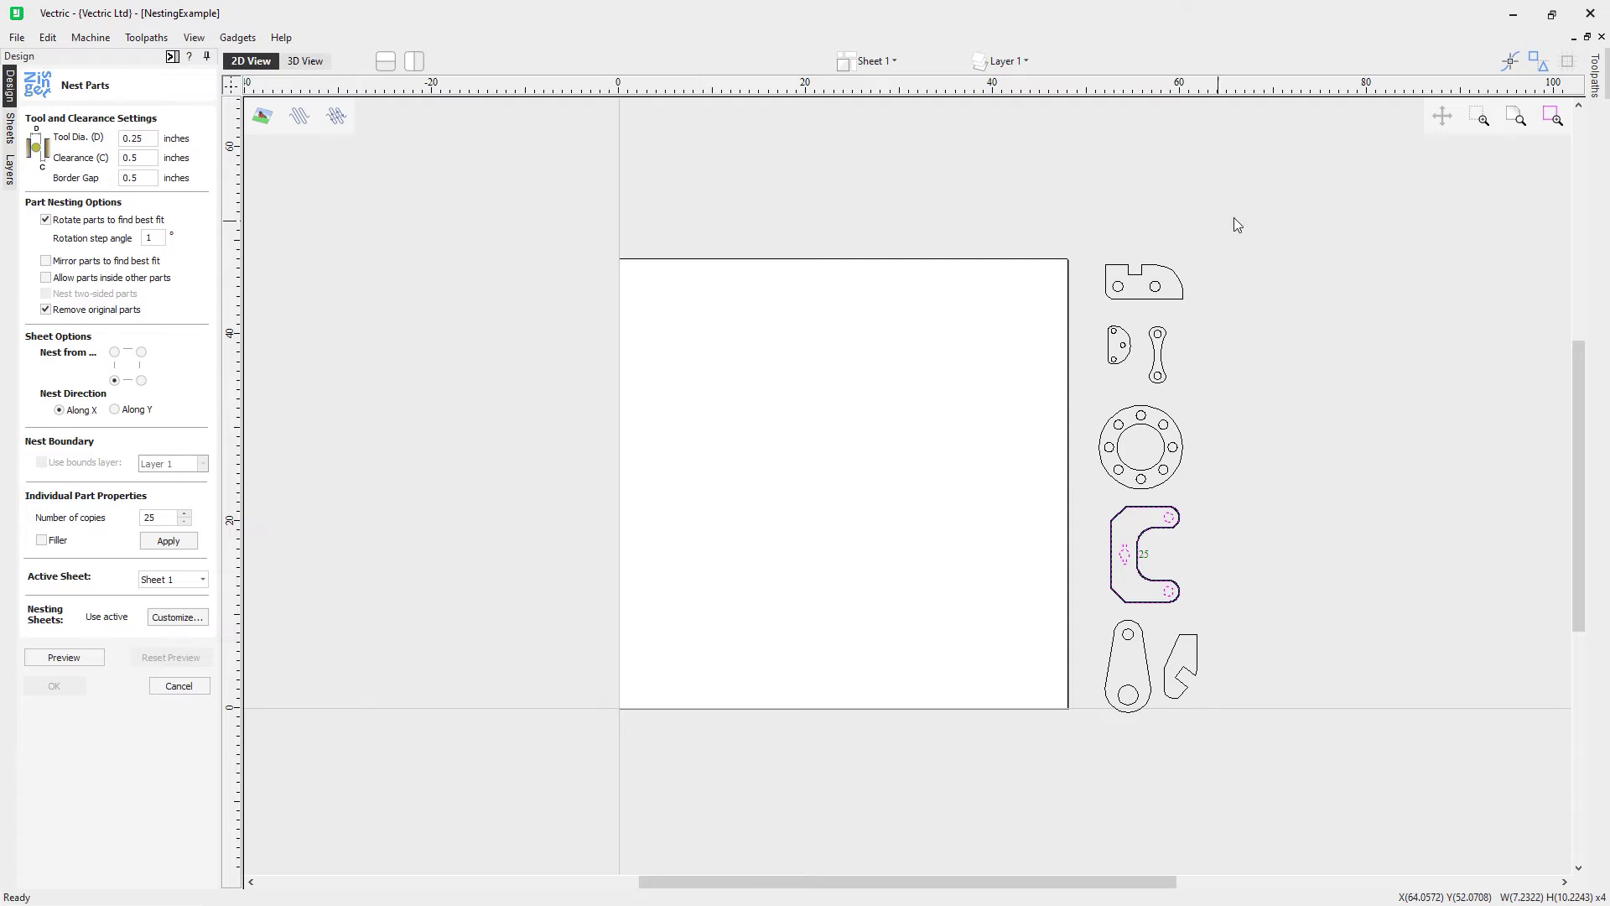
left_click(1295, 391)
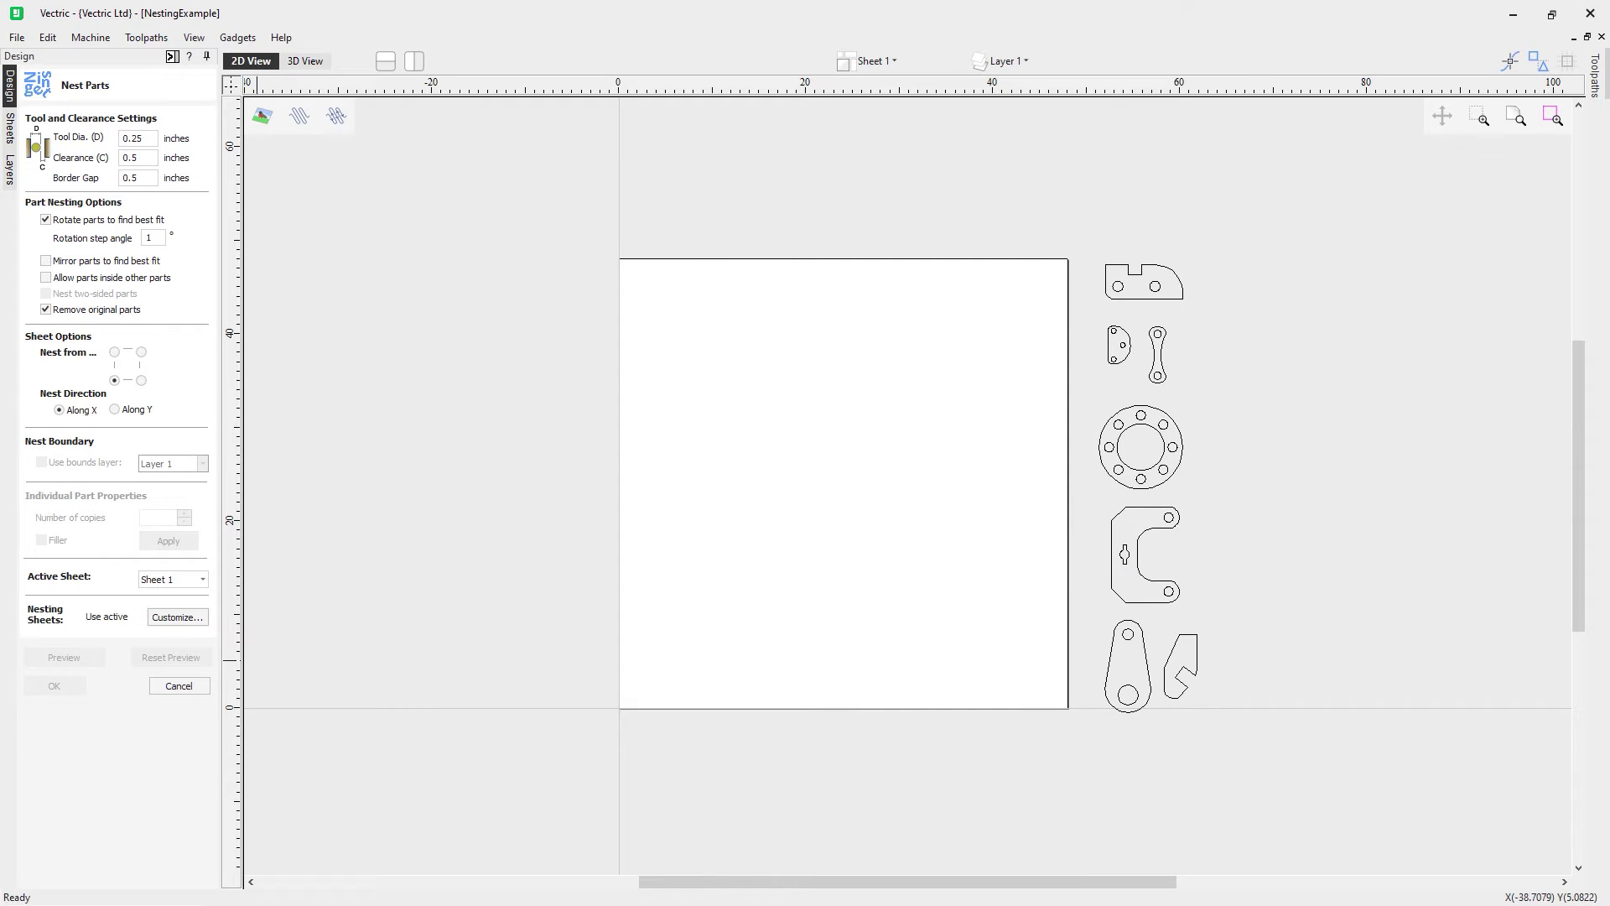
Select the four upper parts beside the sheet, preview their nesting, and accept the layout.
left_click_drag(1224, 480, 1045, 229)
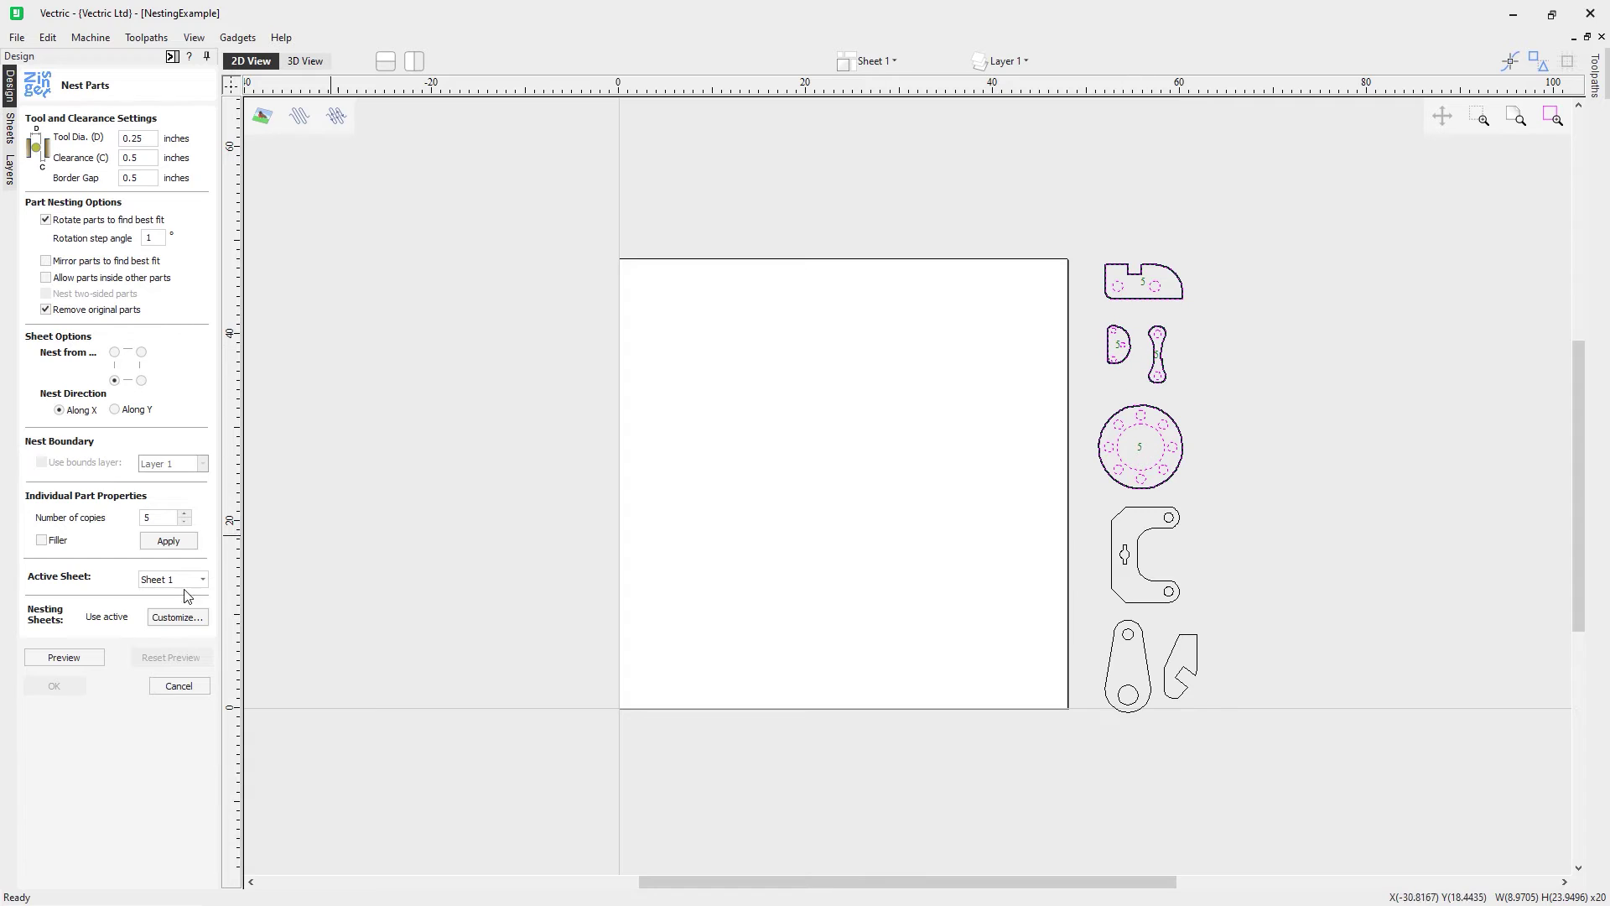
left_click(87, 656)
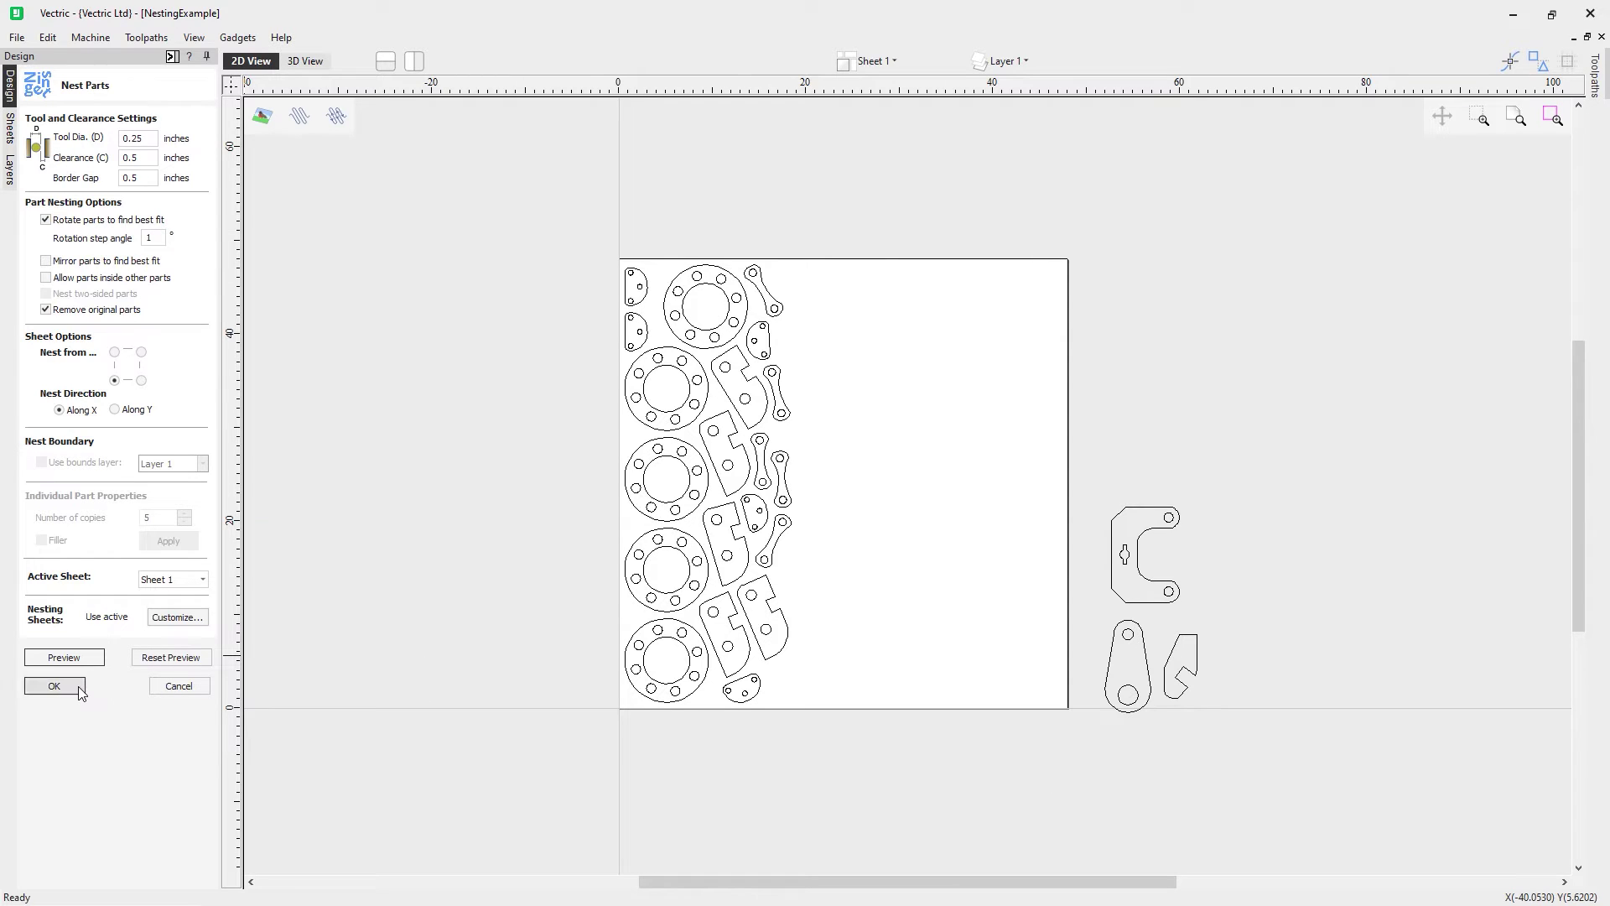
left_click(54, 686)
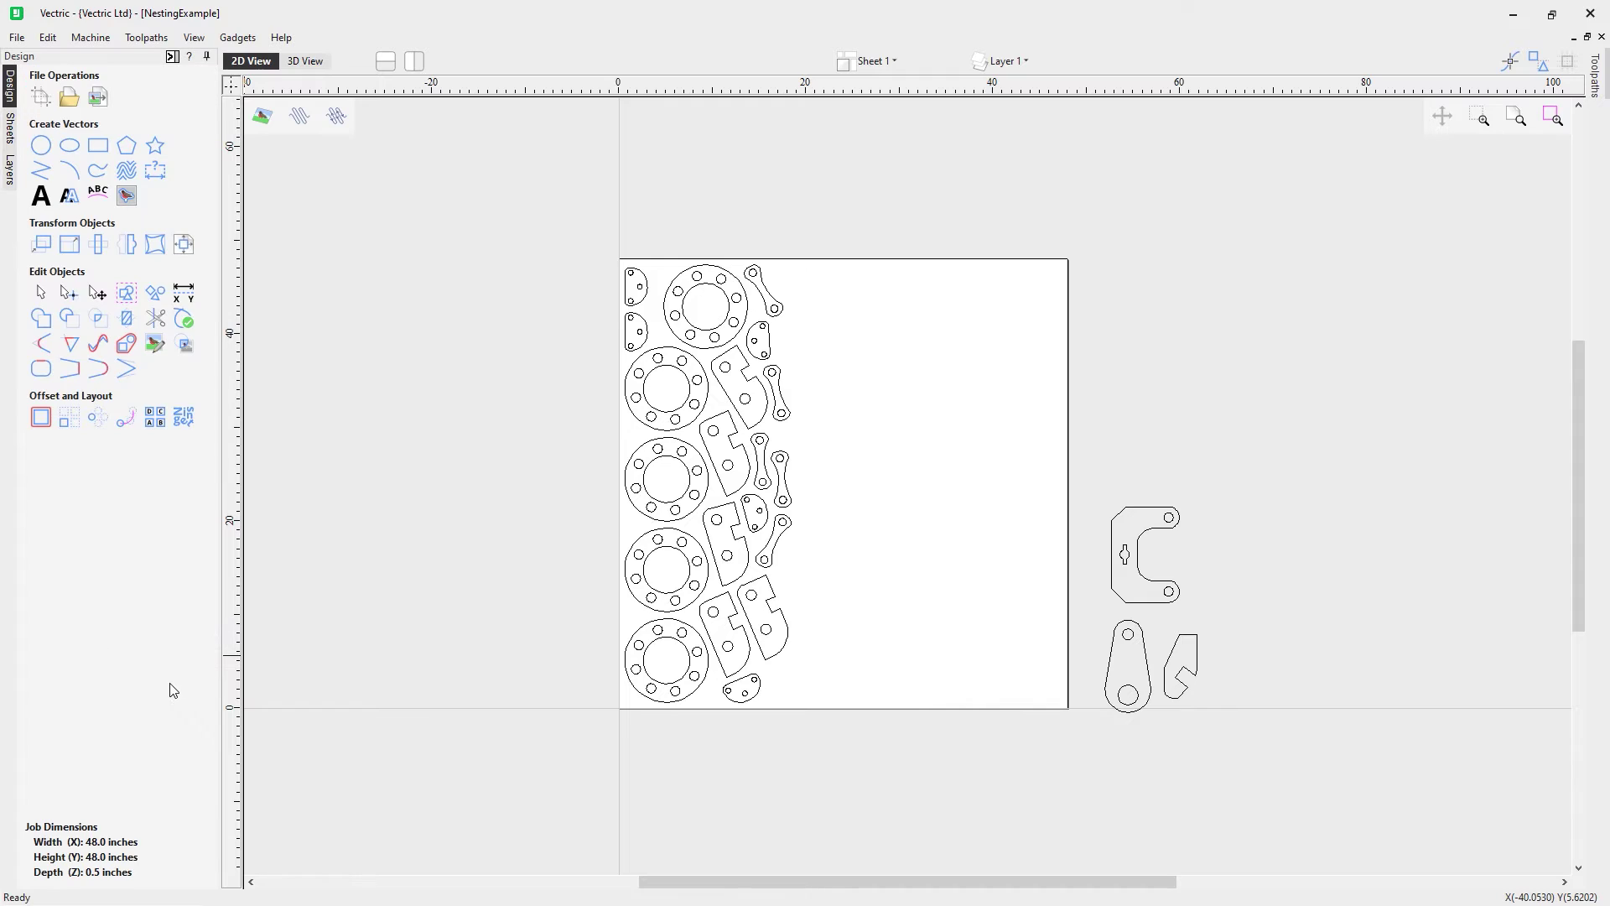
Draw a full-height rectangle over the sheet's empty area and narrow it to about 28.5 inches so it clears the nested parts.
left_click(95, 149)
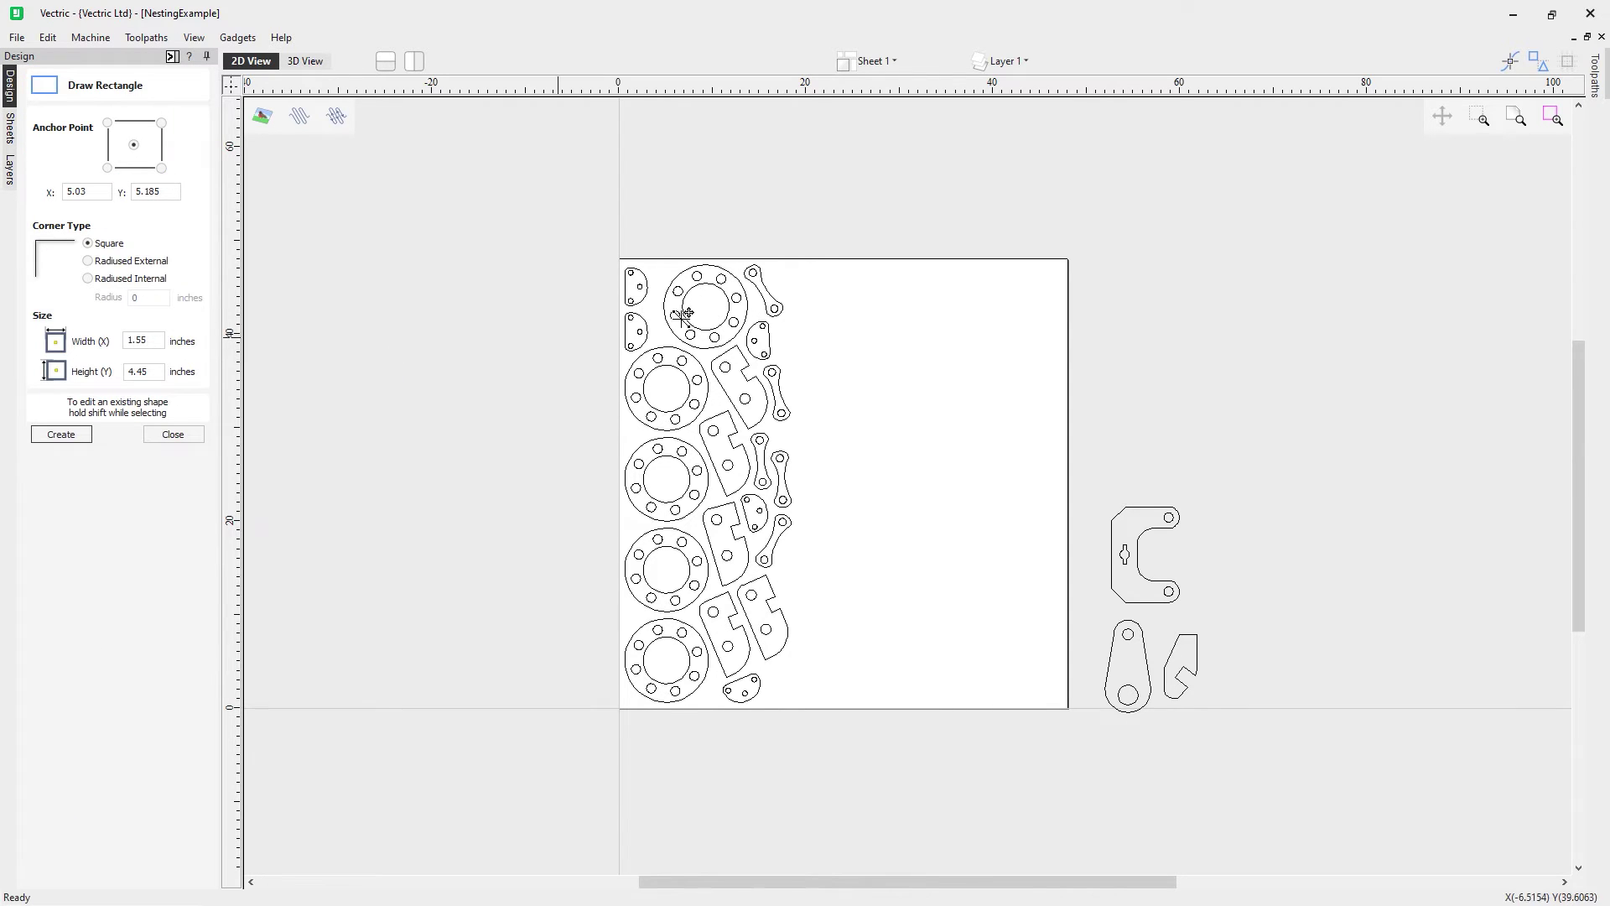
left_click_drag(792, 260, 1068, 711)
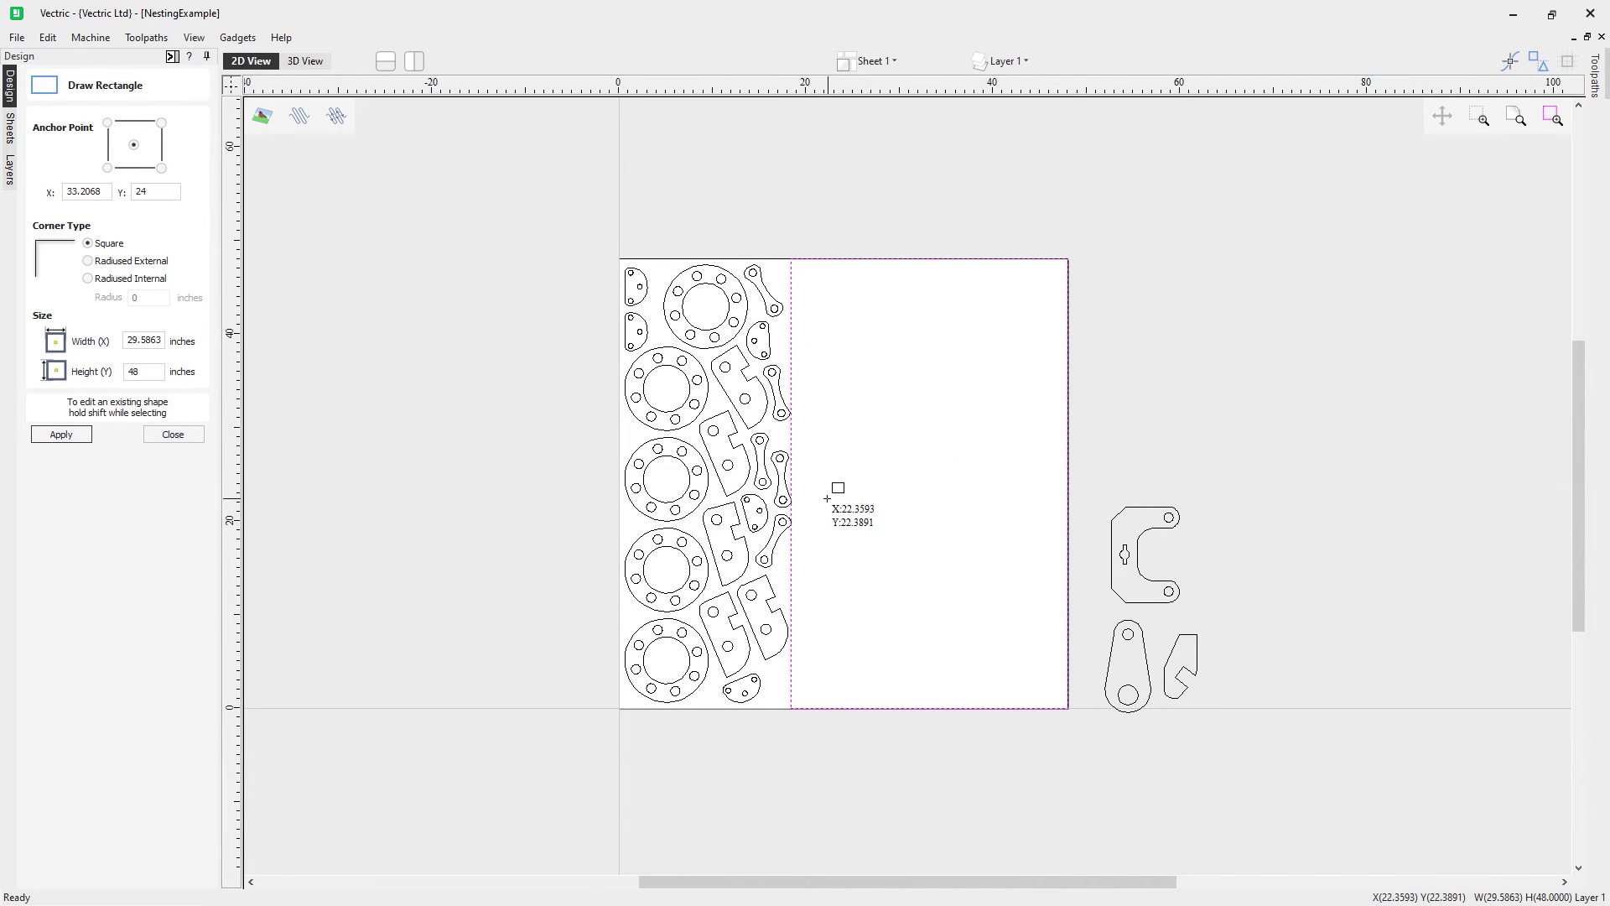
left_click(190, 440)
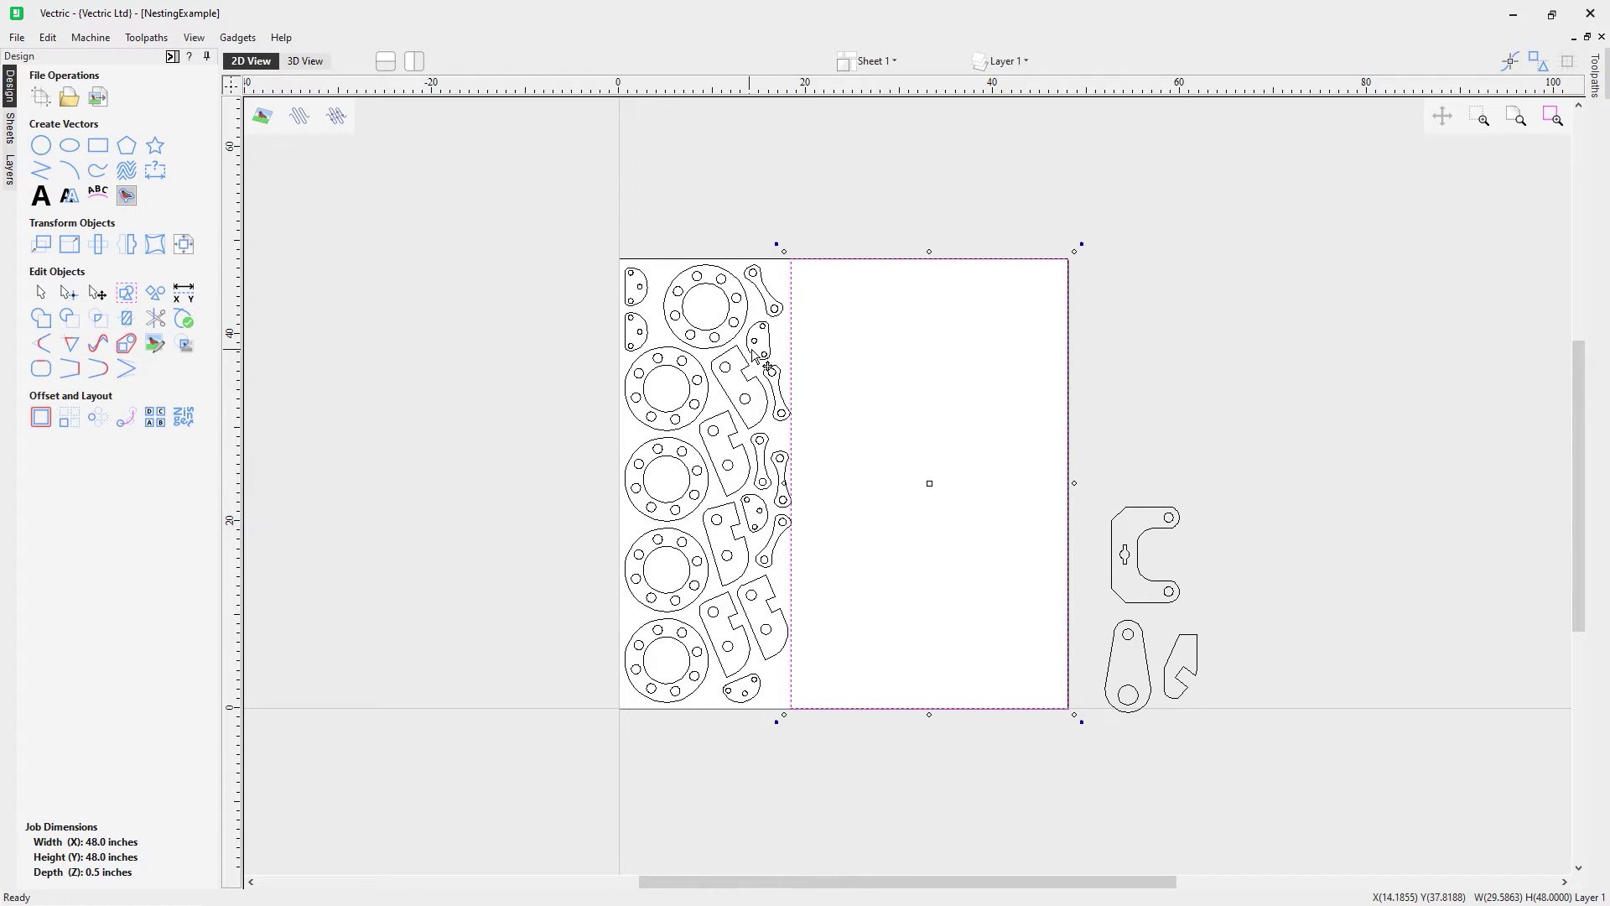
left_click(792, 346)
left_click_drag(791, 485, 798, 482)
left_click(464, 506)
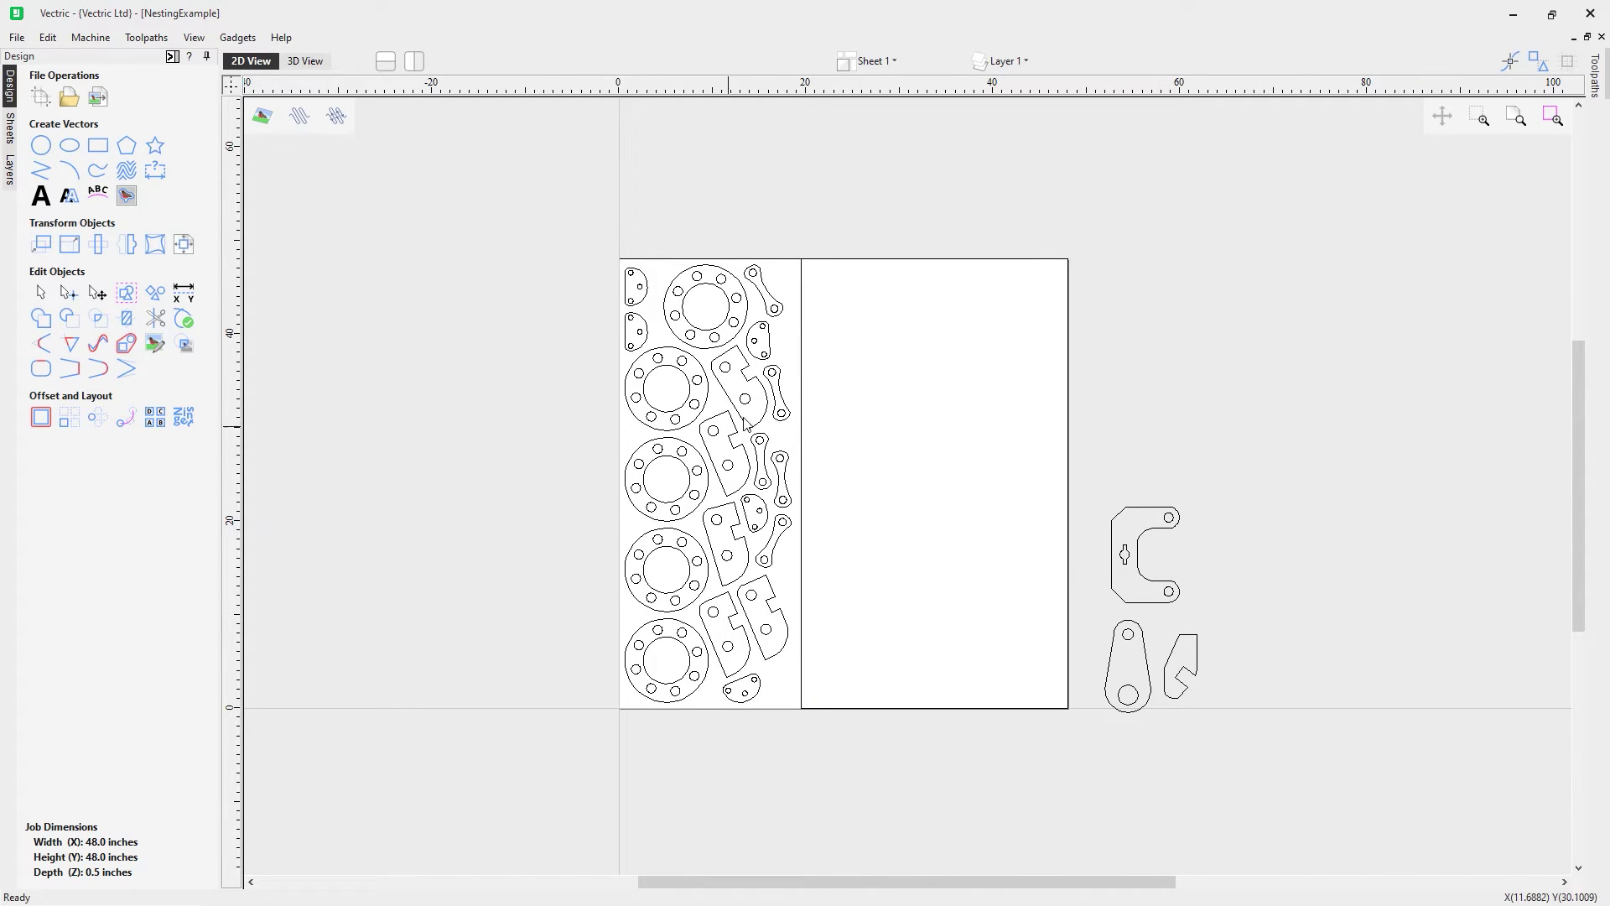
Move the rectangle to a new layer named Boundary.
left_click(803, 354)
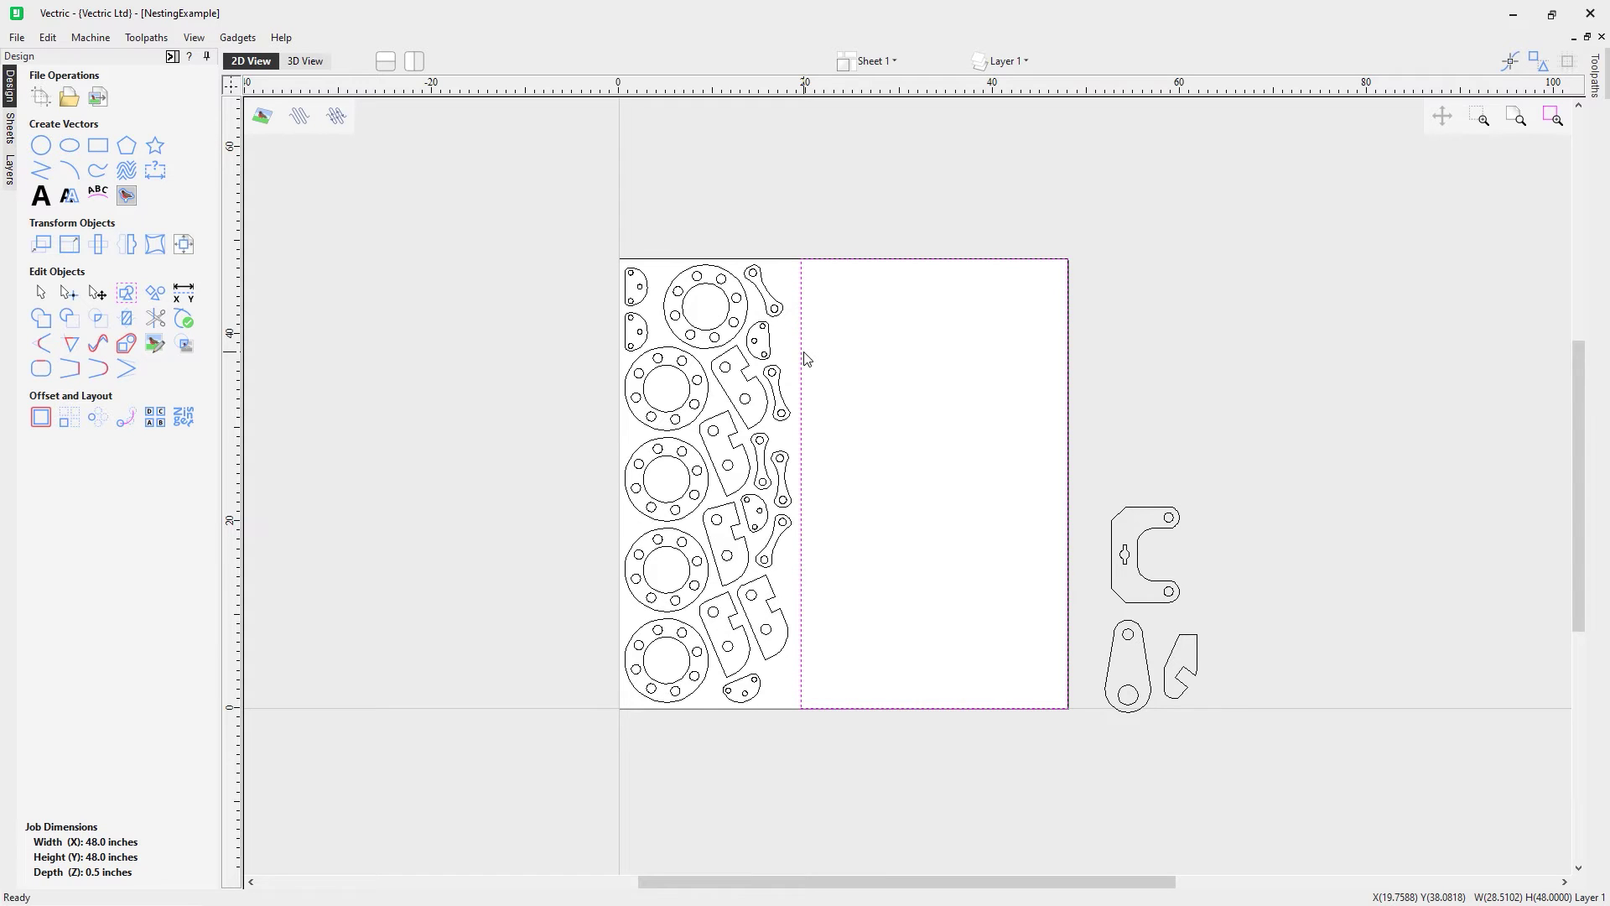
right_click(804, 359)
mouse_move(945, 696)
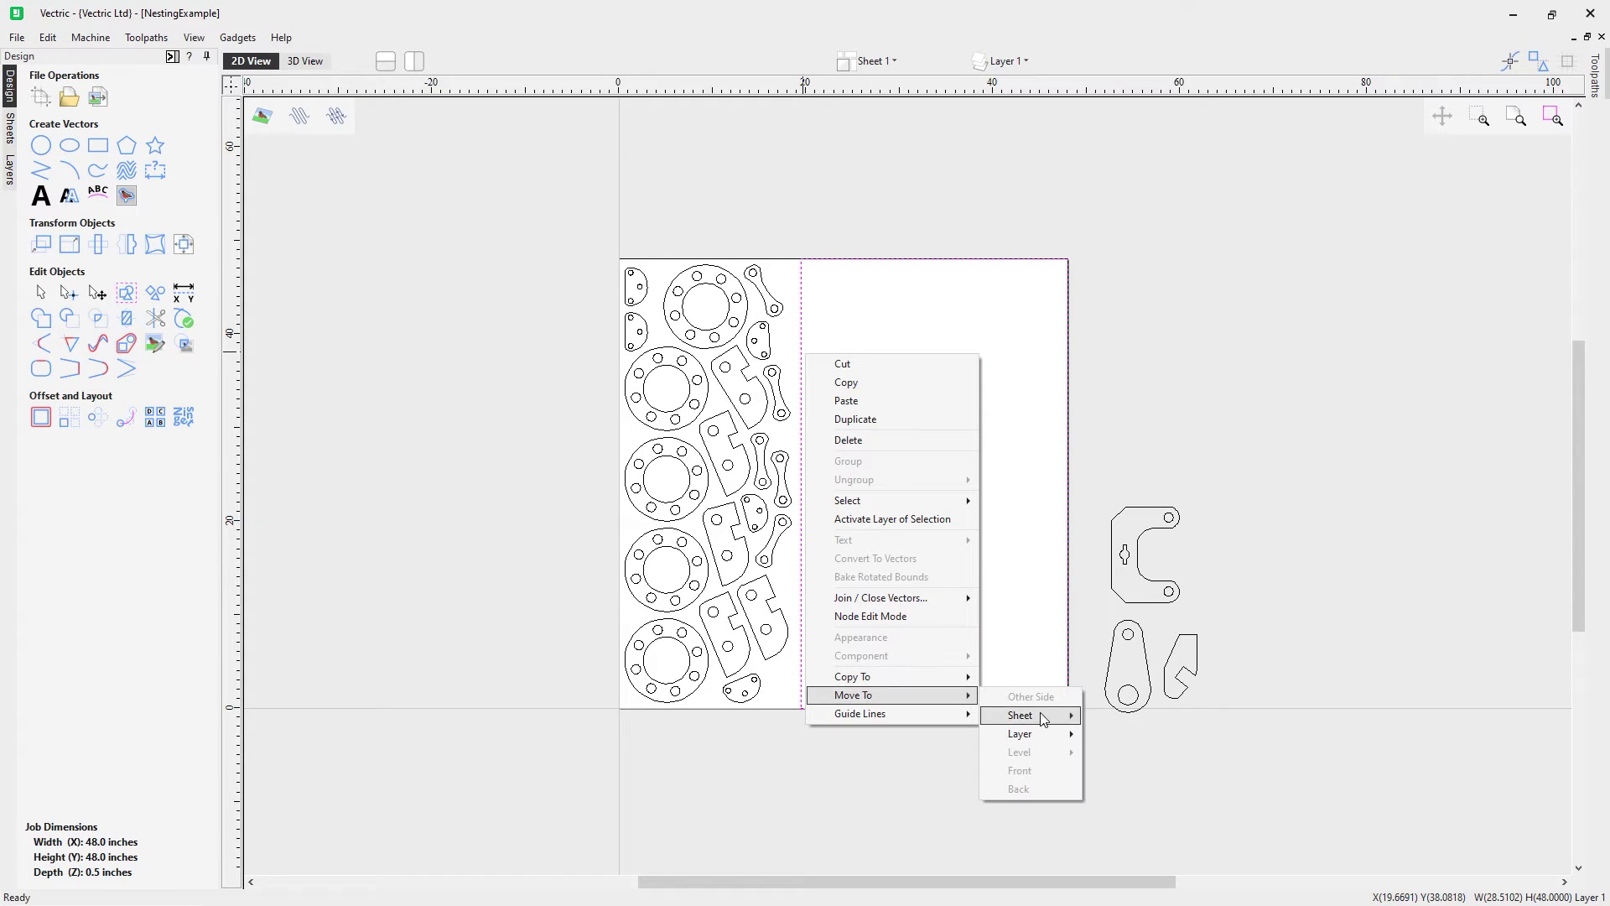
mouse_move(1025, 734)
left_click(1141, 754)
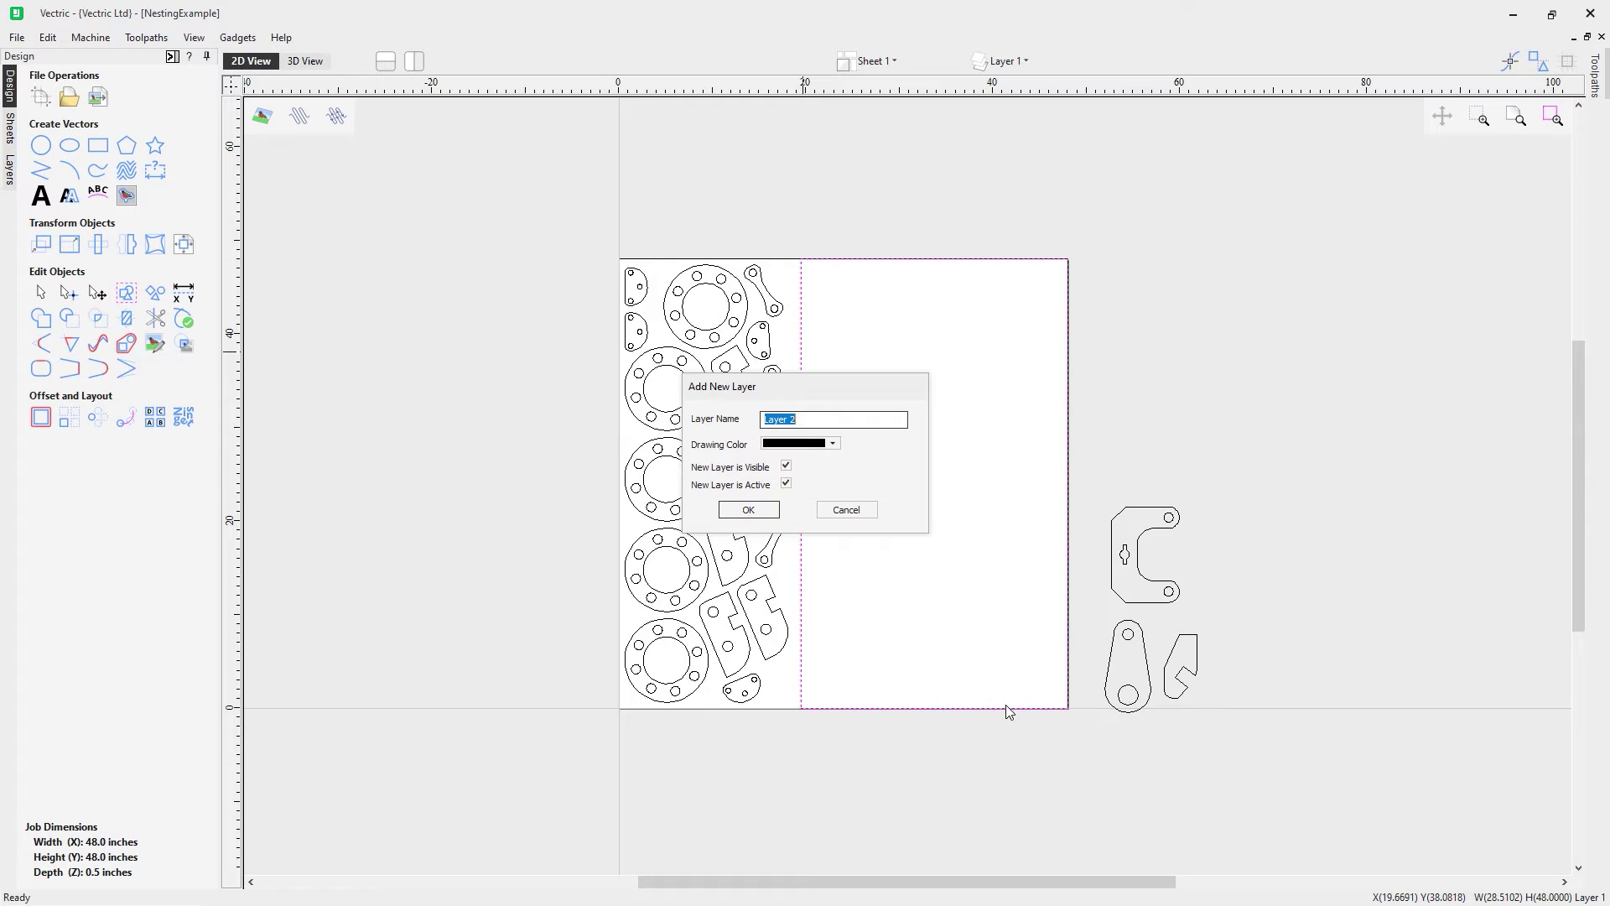
type("Boundary")
left_click(746, 509)
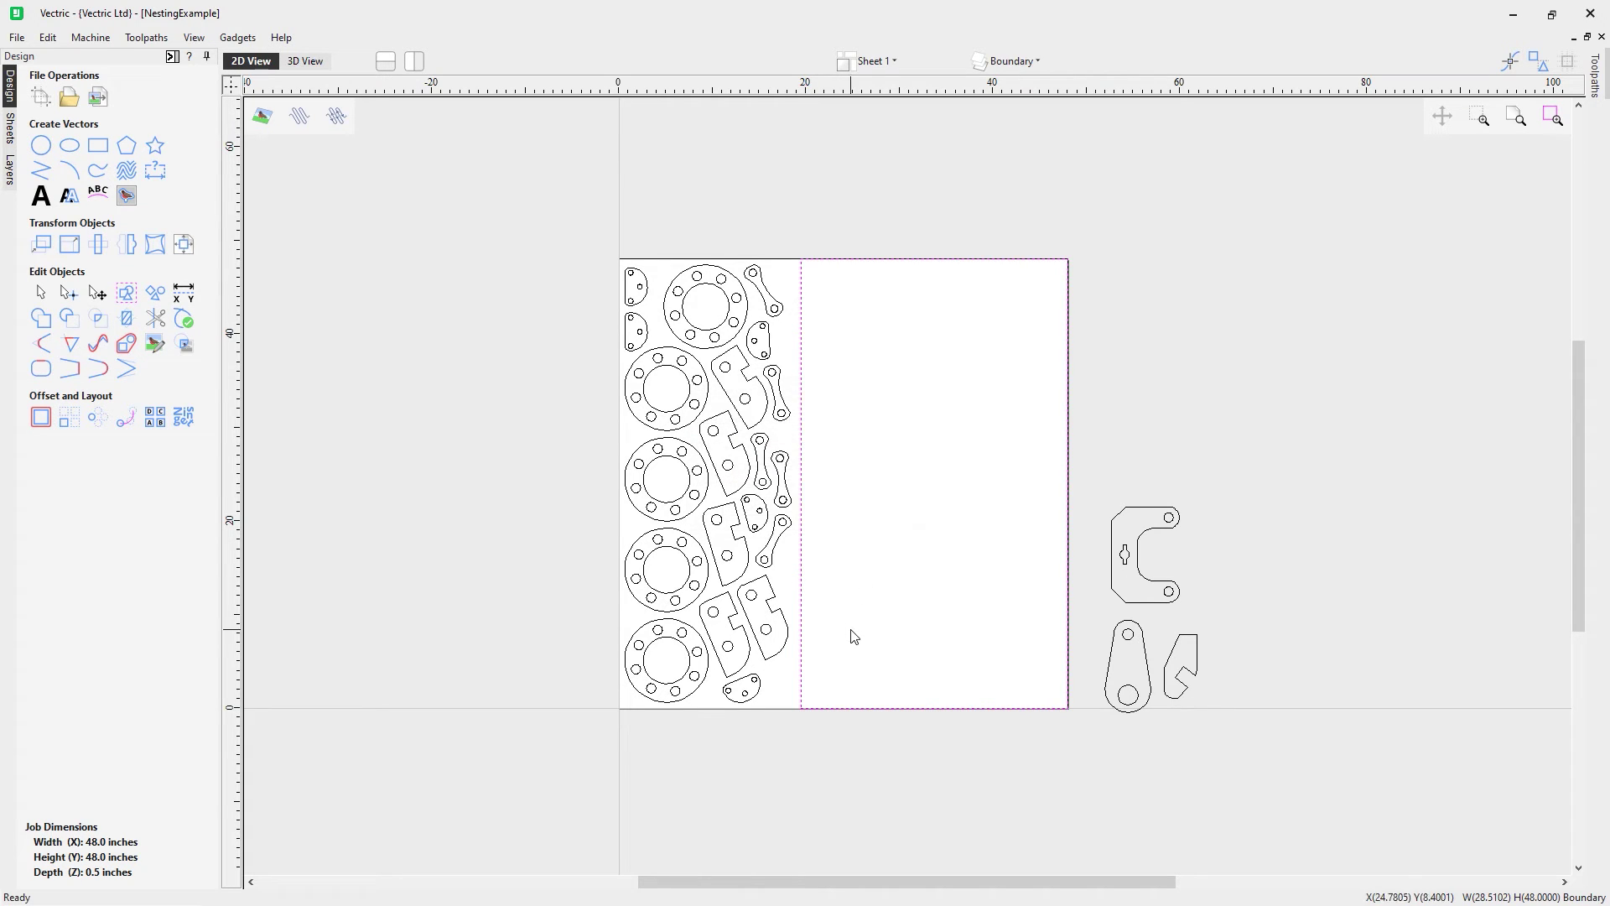
Select the three remaining parts for nesting and use the Boundary layer as the nest boundary.
left_click_drag(1104, 427, 1230, 791)
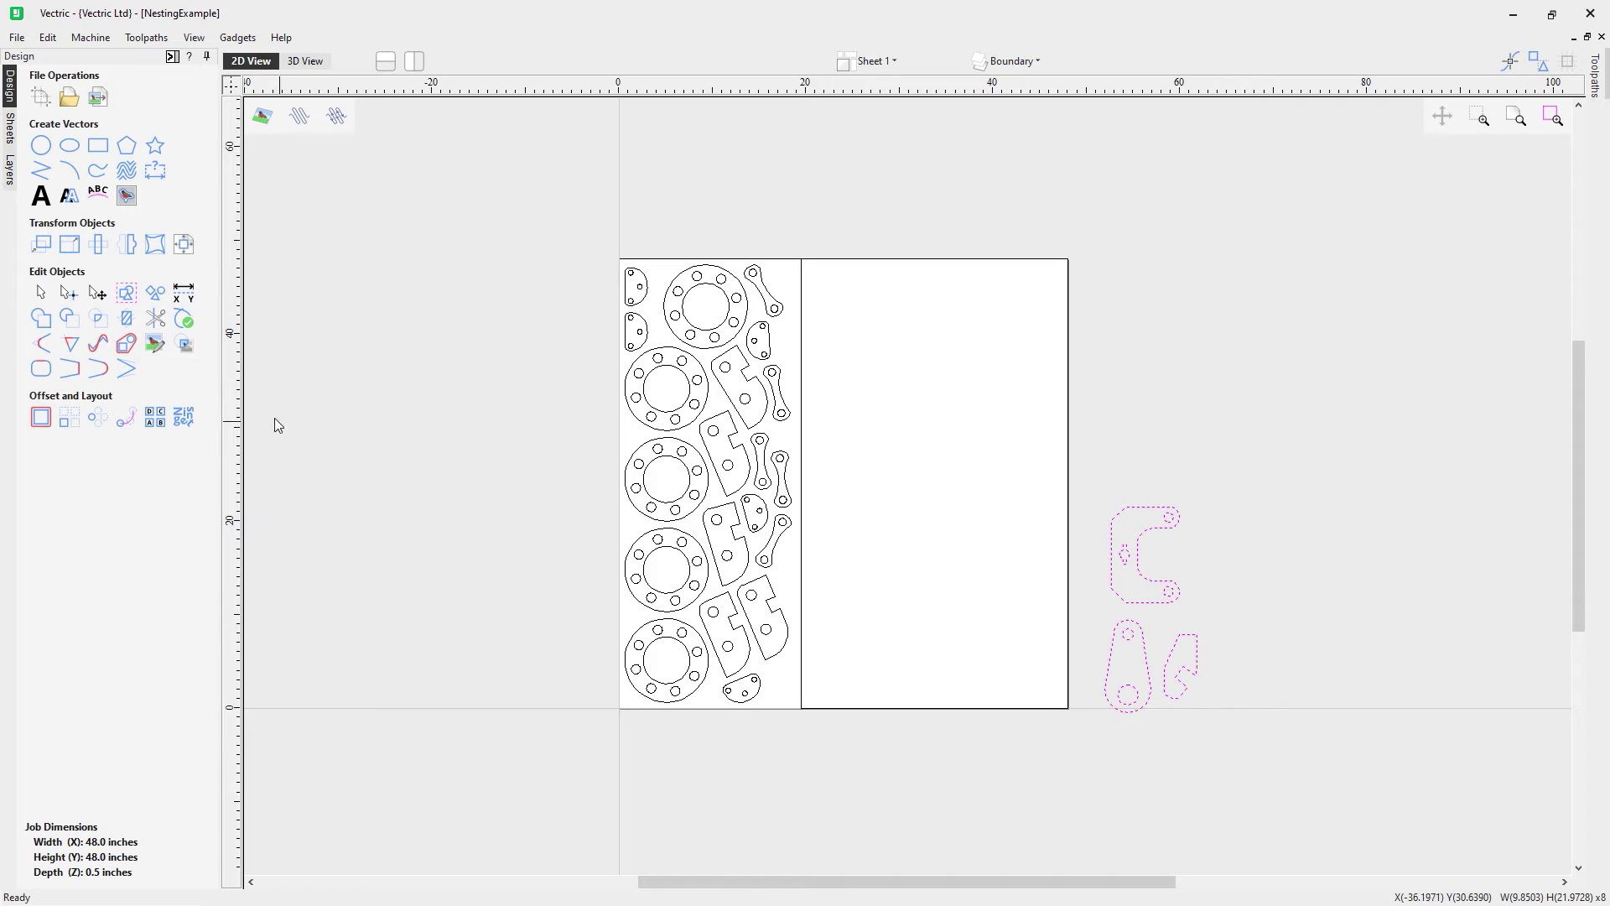
left_click(184, 416)
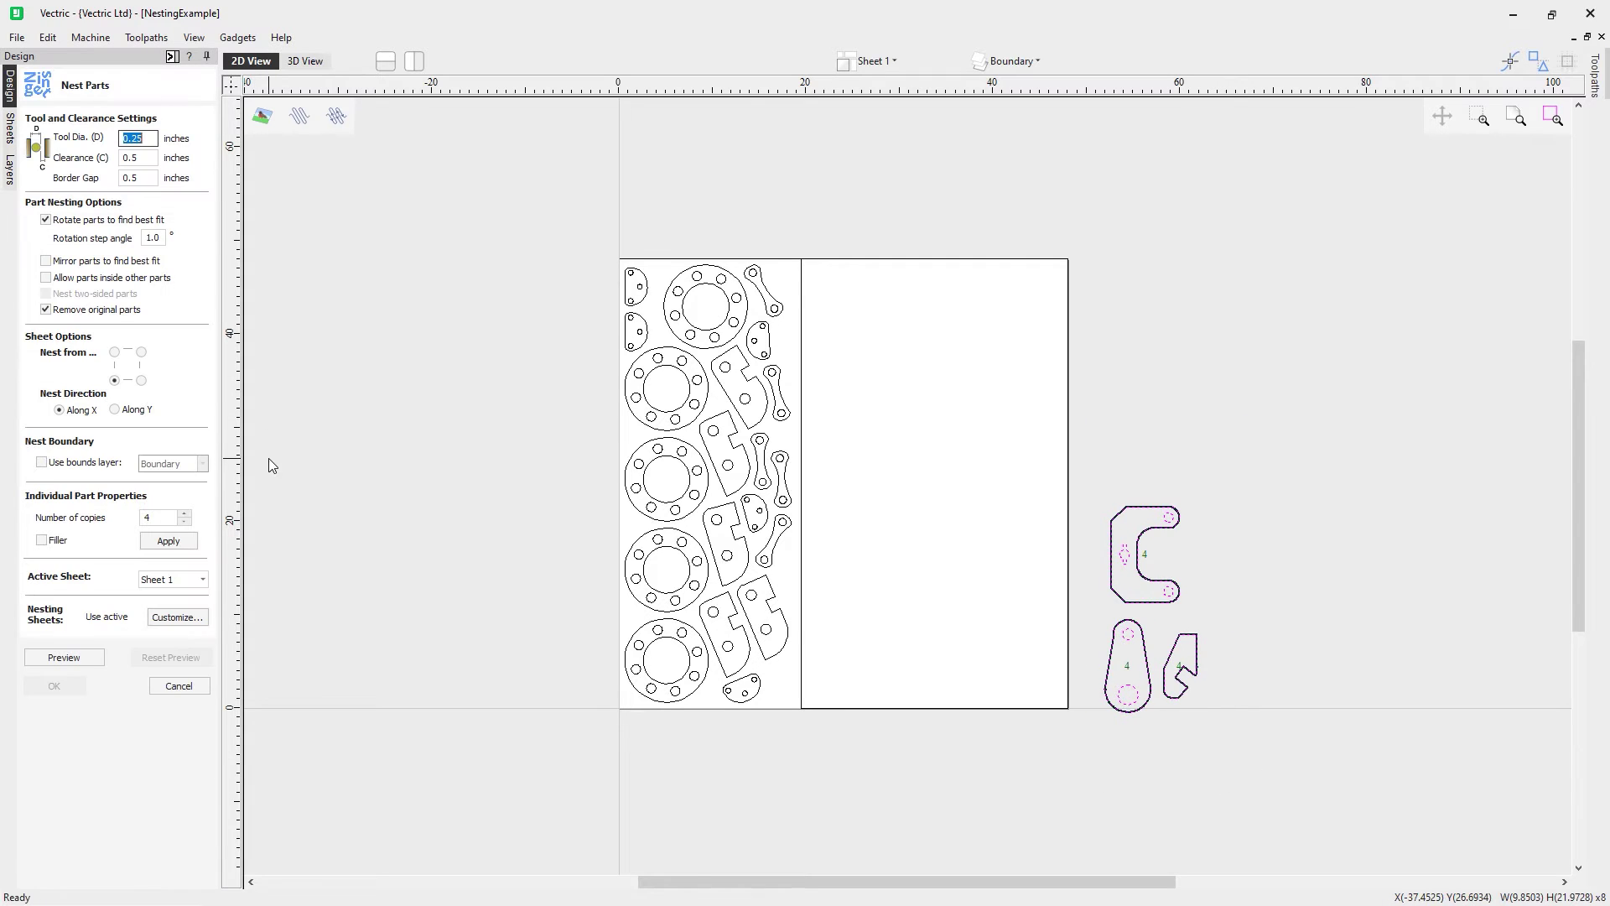
left_click(84, 467)
left_click(192, 466)
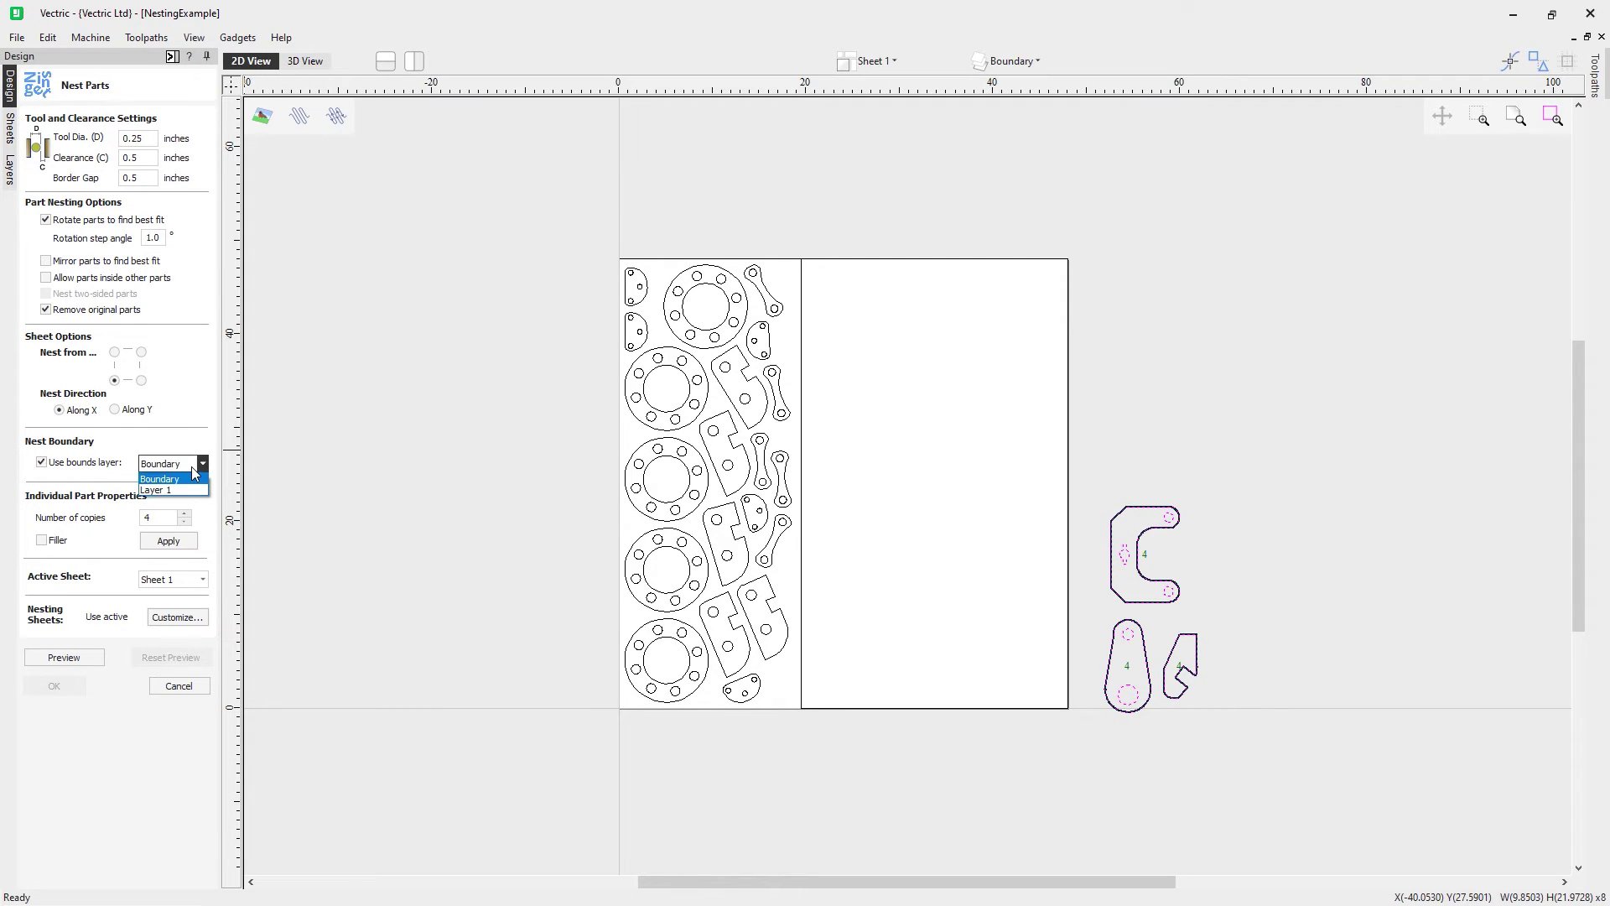
left_click(196, 477)
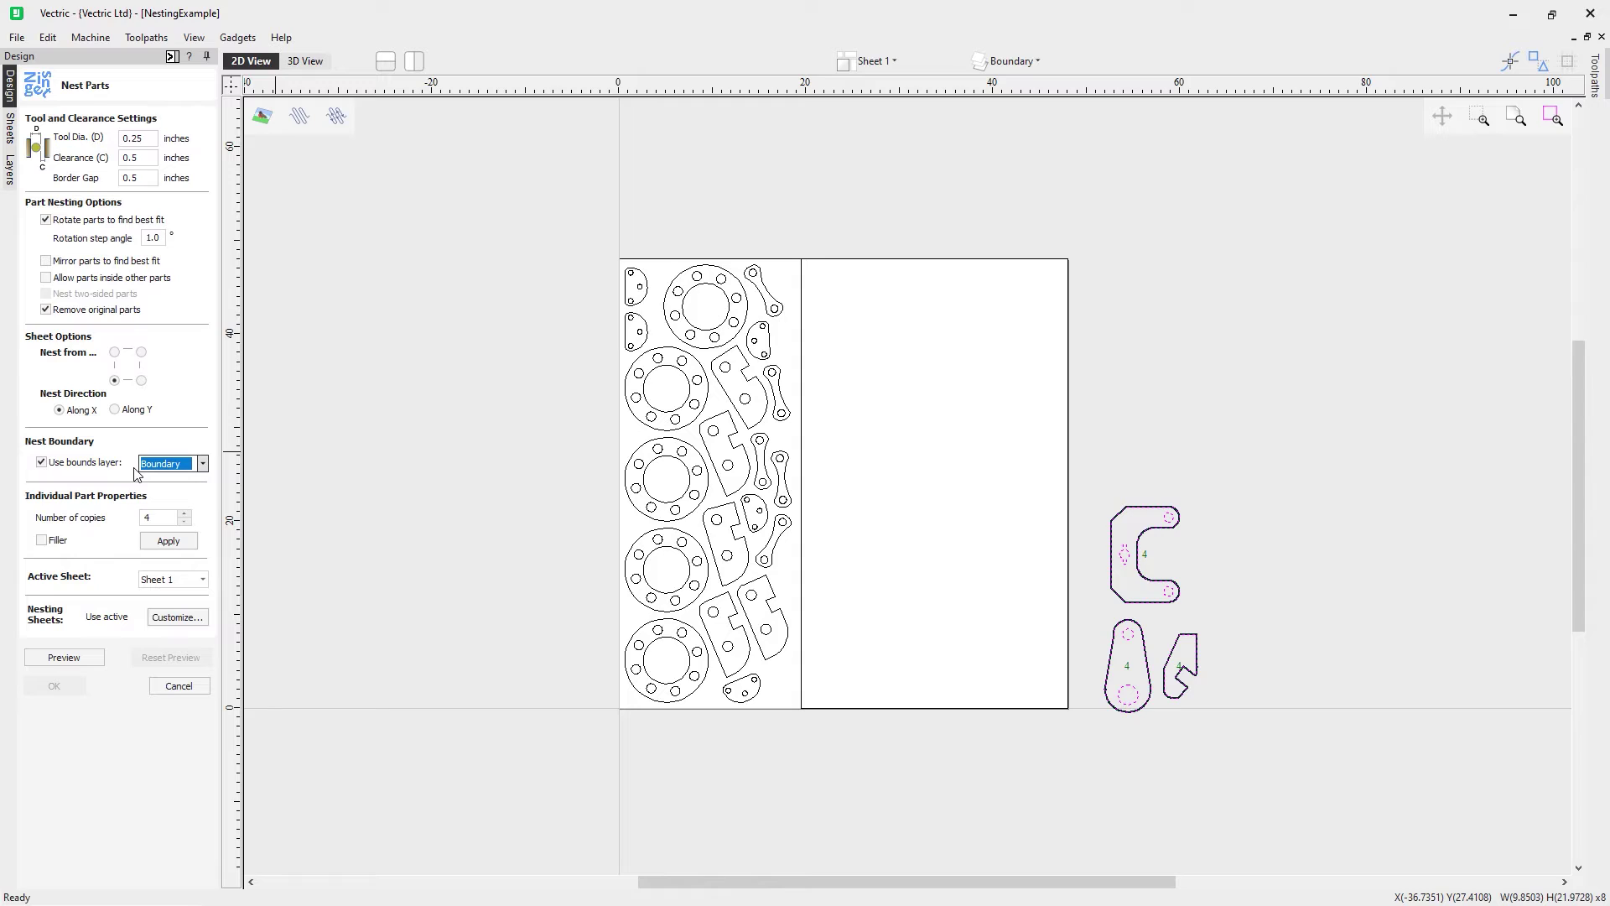
Set the three selected parts to 5 copies each and preview the nesting.
left_click(185, 512)
left_click(185, 547)
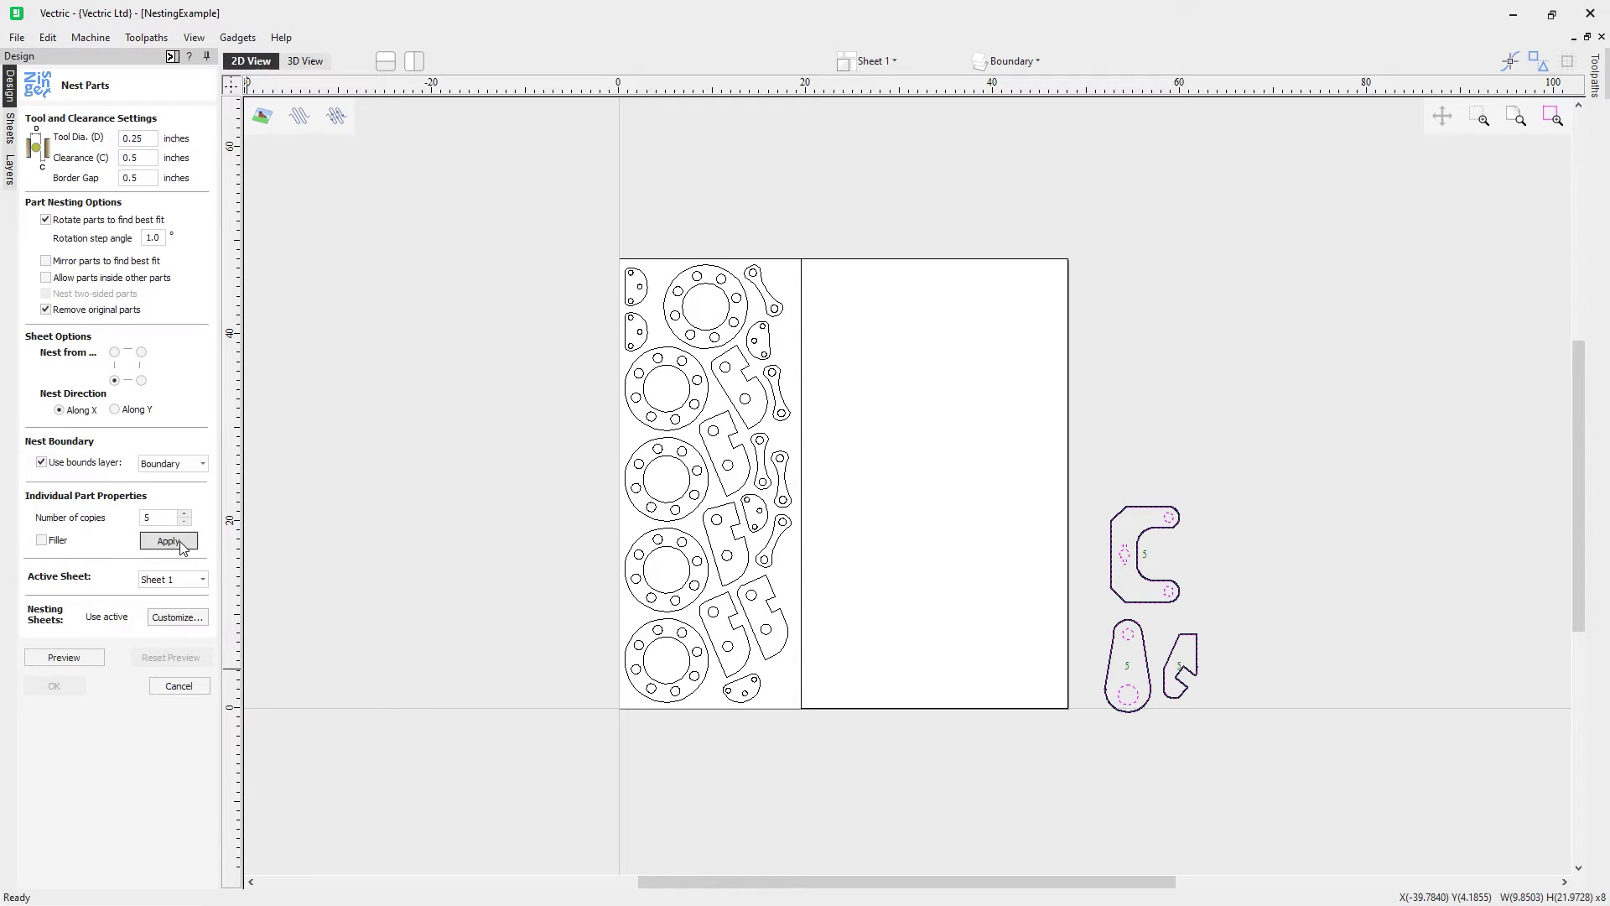
left_click(95, 658)
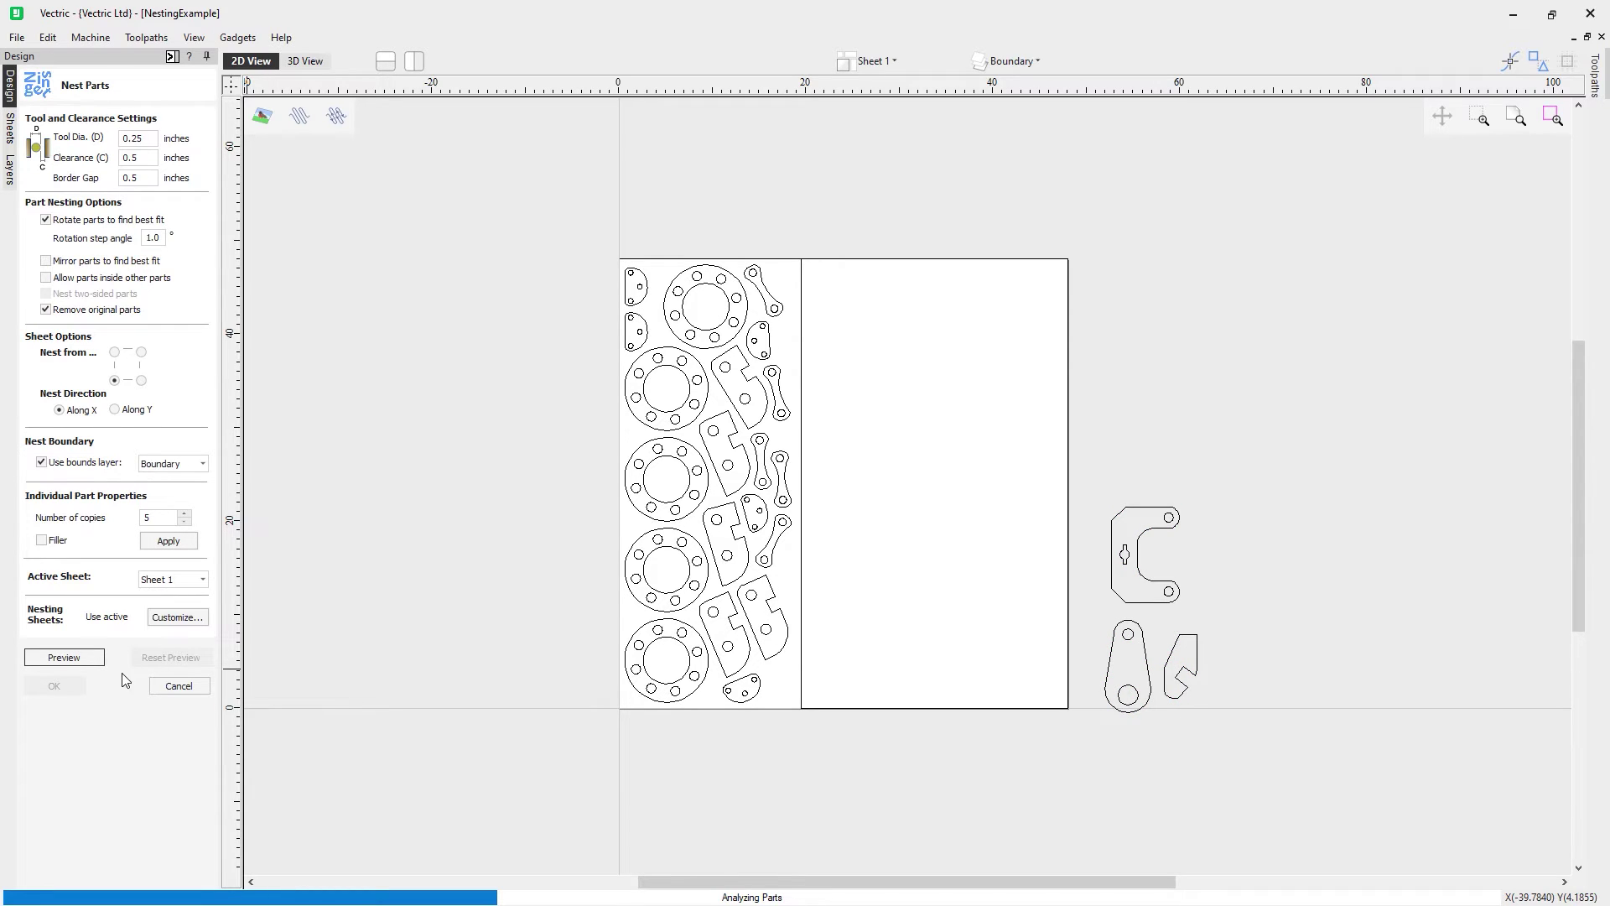
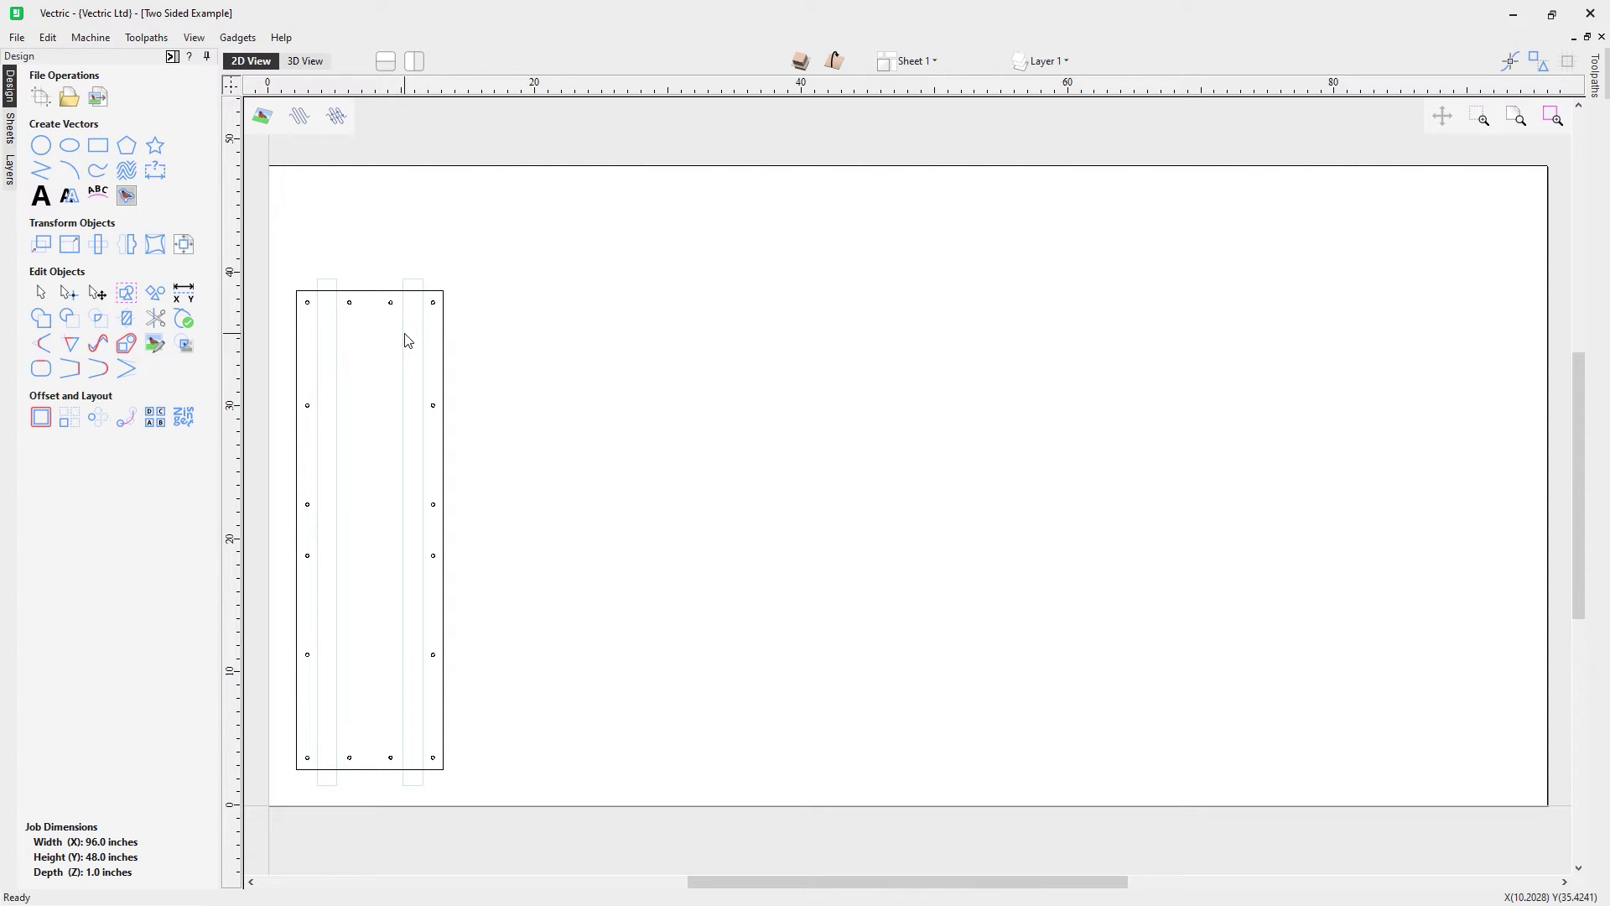
Select all vectors of the two-sided panel, set 5 copies with two-sided nesting enabled, and preview the nesting.
left_click(185, 417)
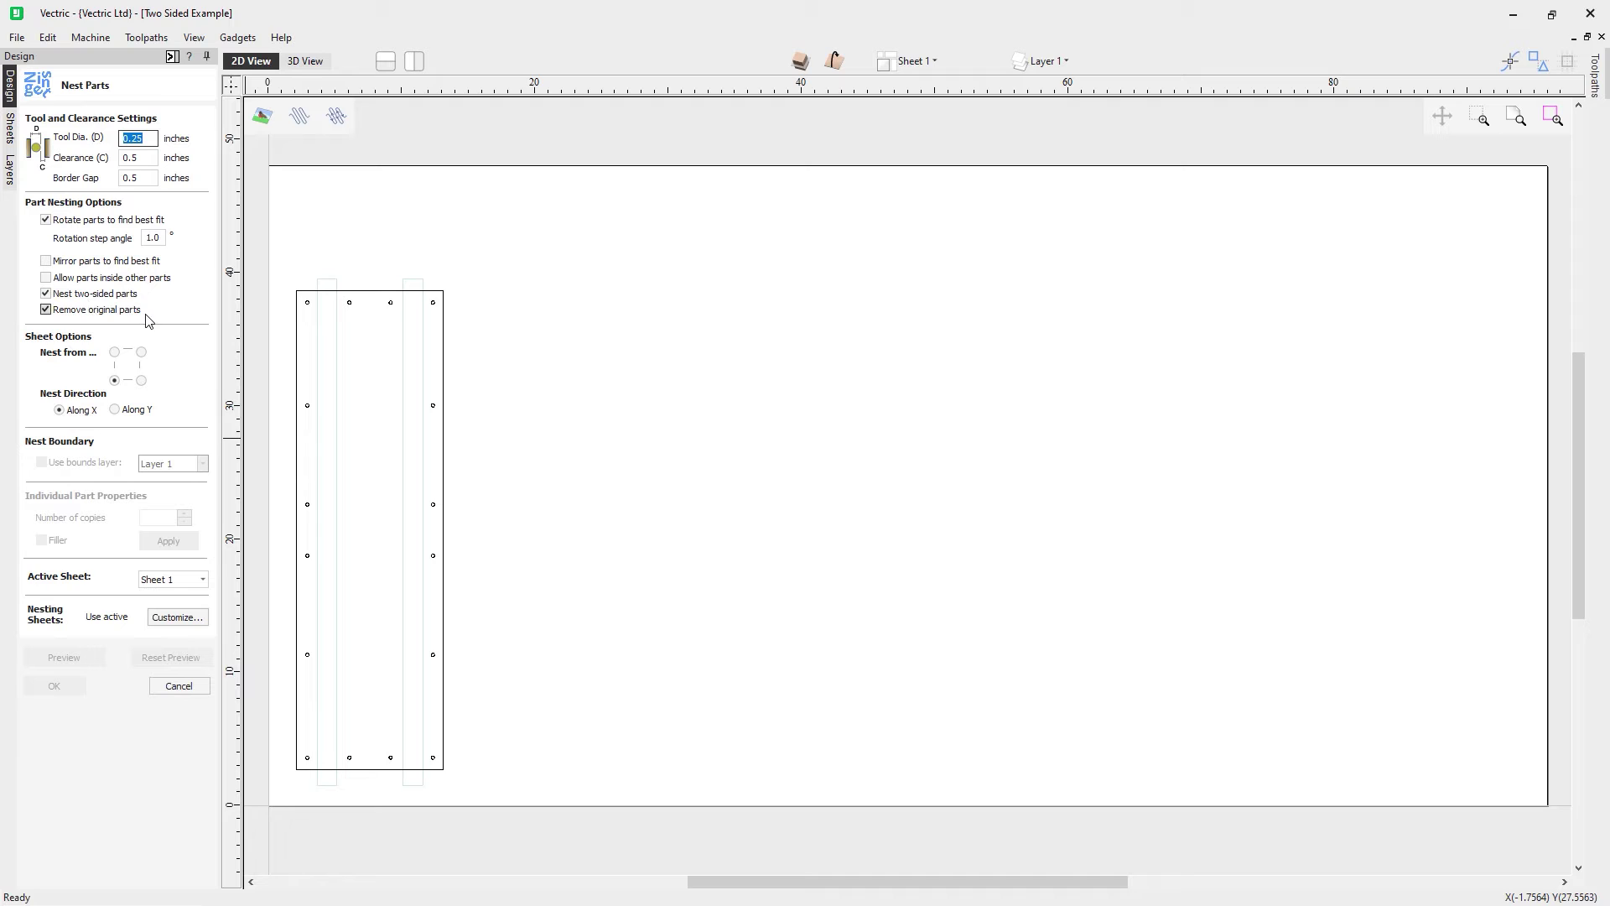
left_click_drag(275, 257, 520, 822)
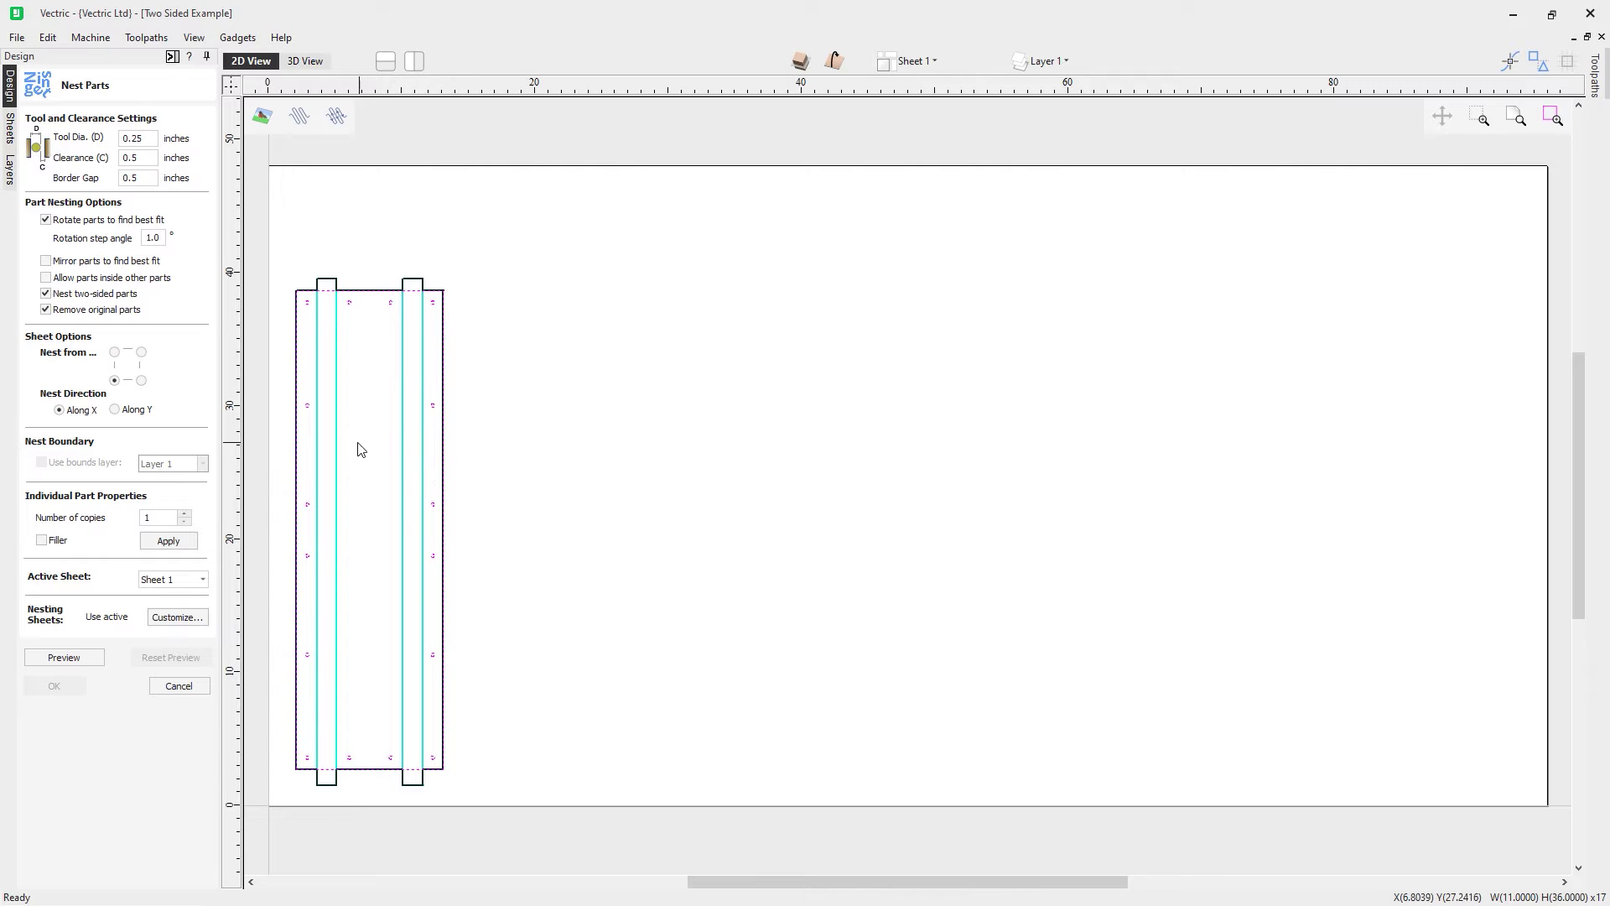
left_click(185, 514)
left_click(185, 514)
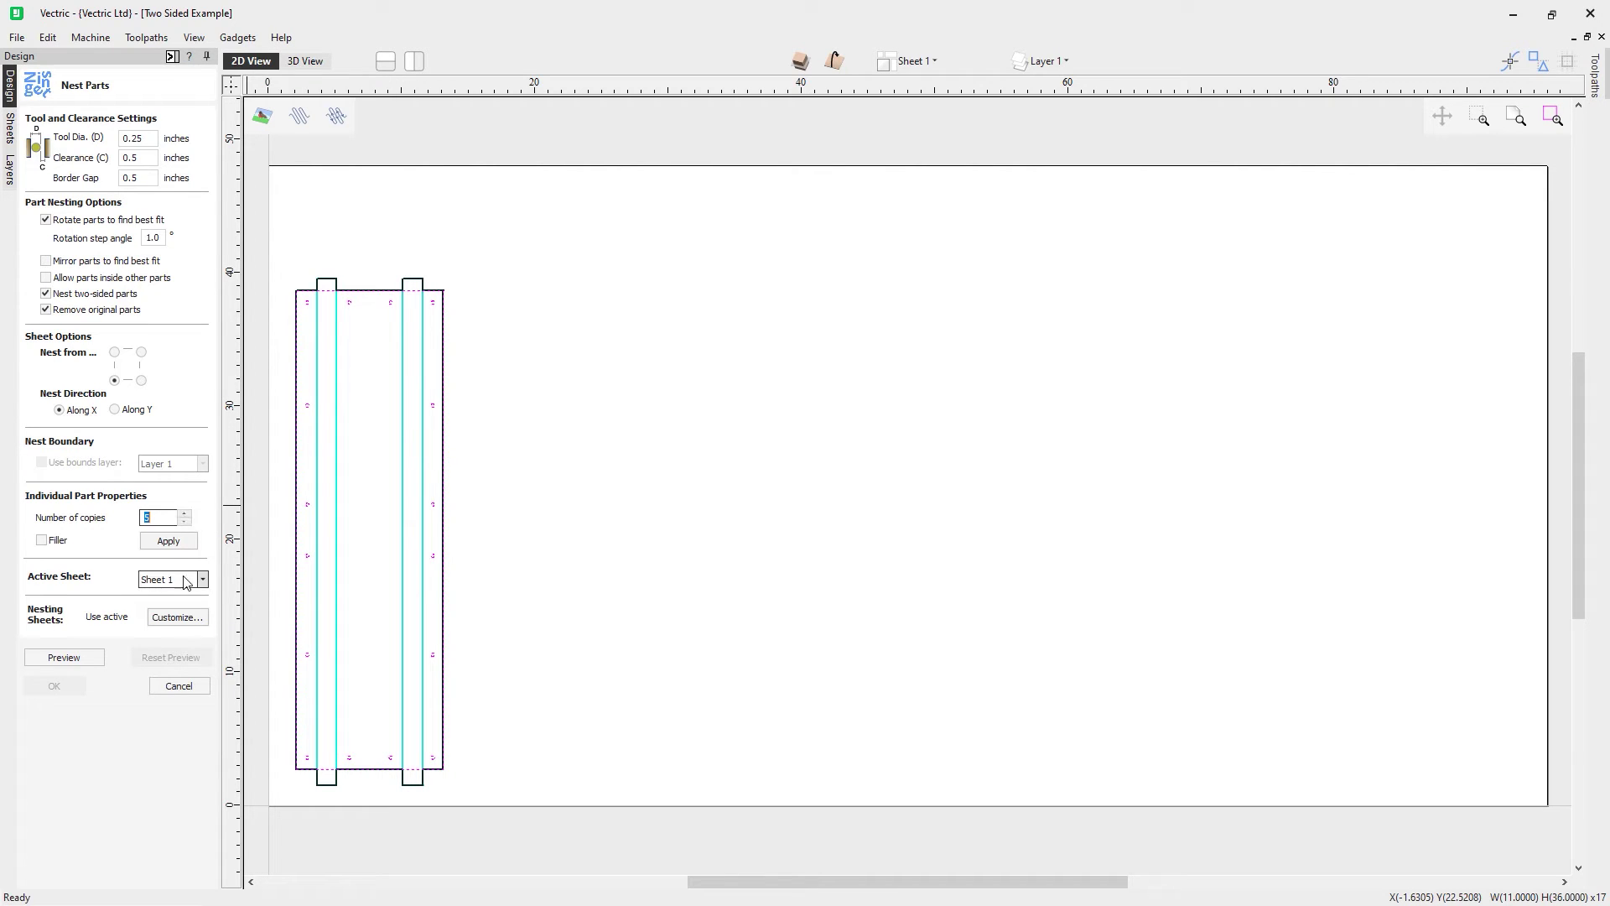
left_click(169, 541)
left_click(64, 657)
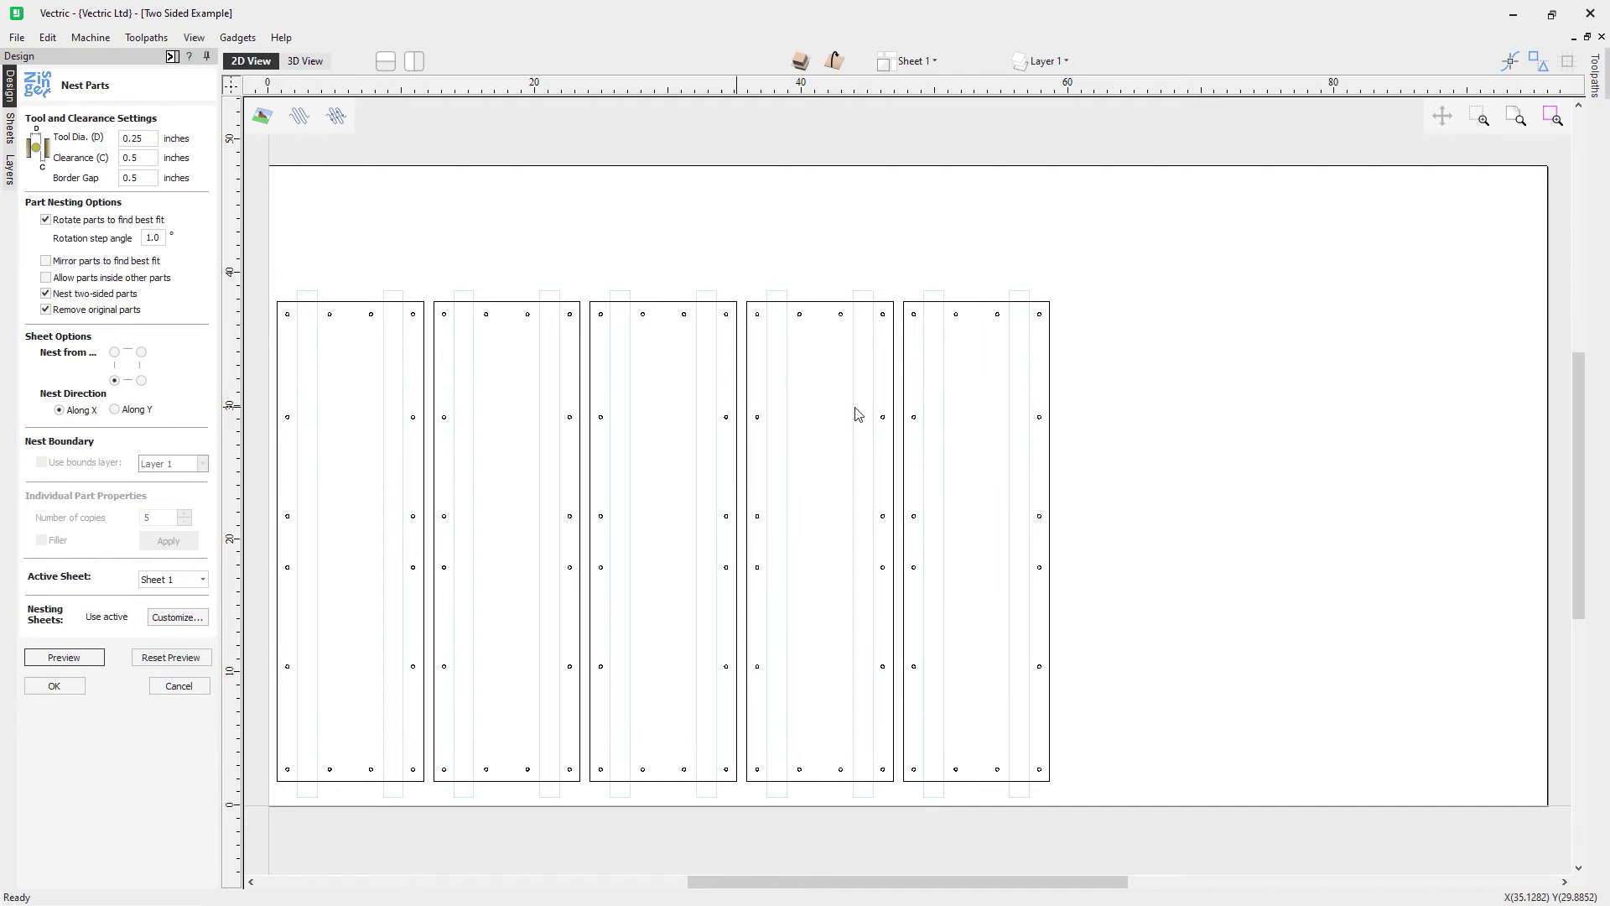
Check the nested panels on the opposite side of the material, return to the first side, and close the nesting tool.
left_click(834, 61)
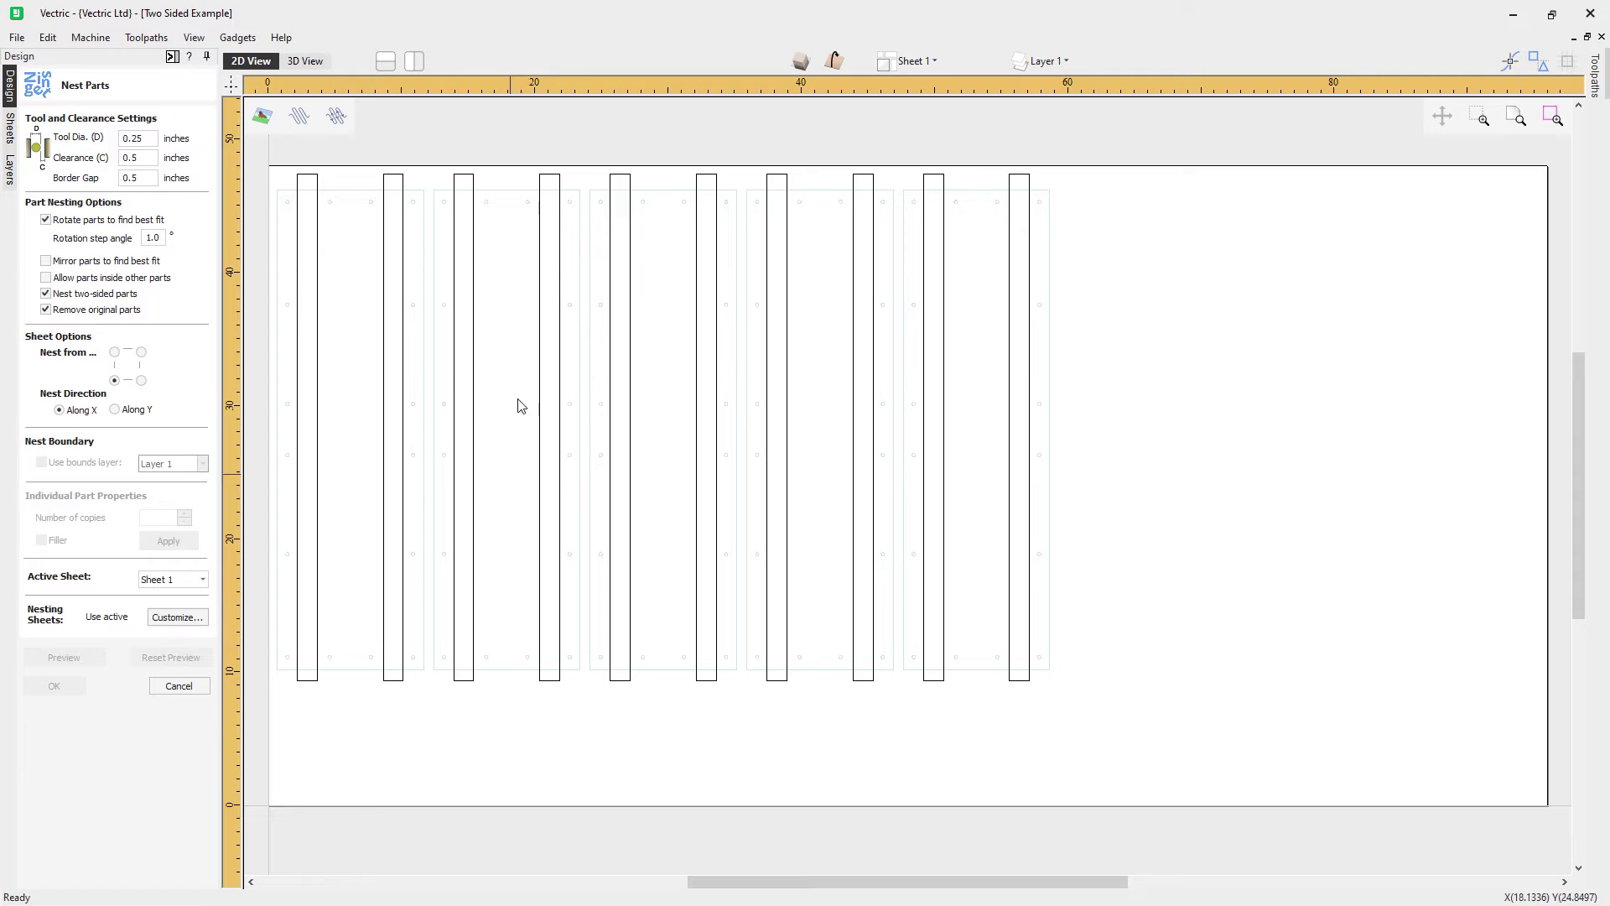
left_click(837, 62)
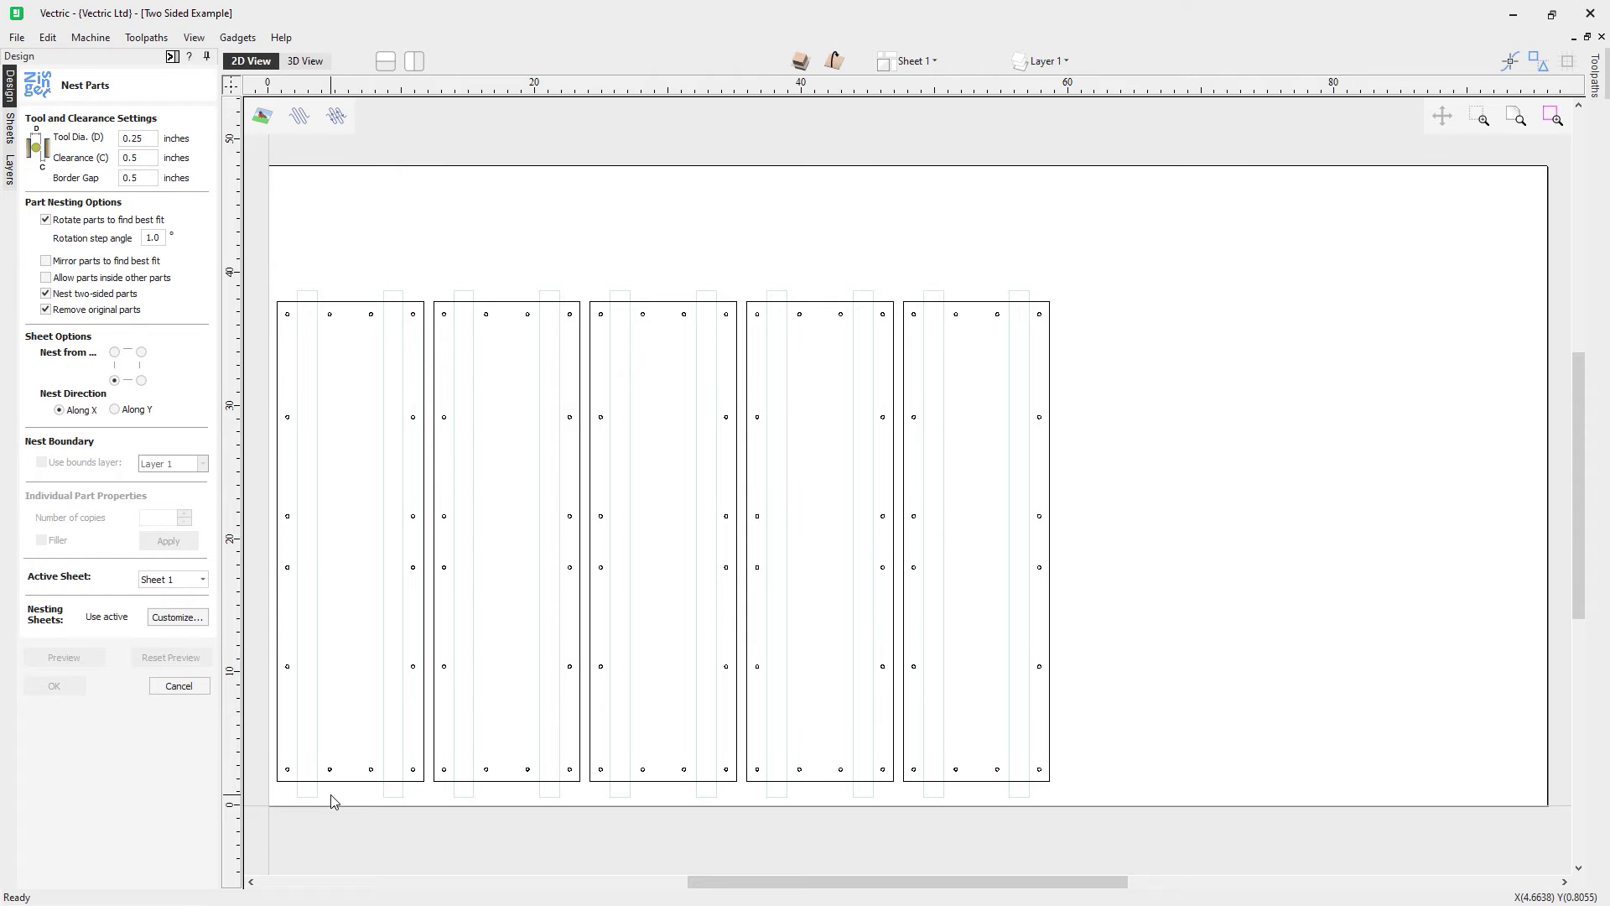
left_click(194, 689)
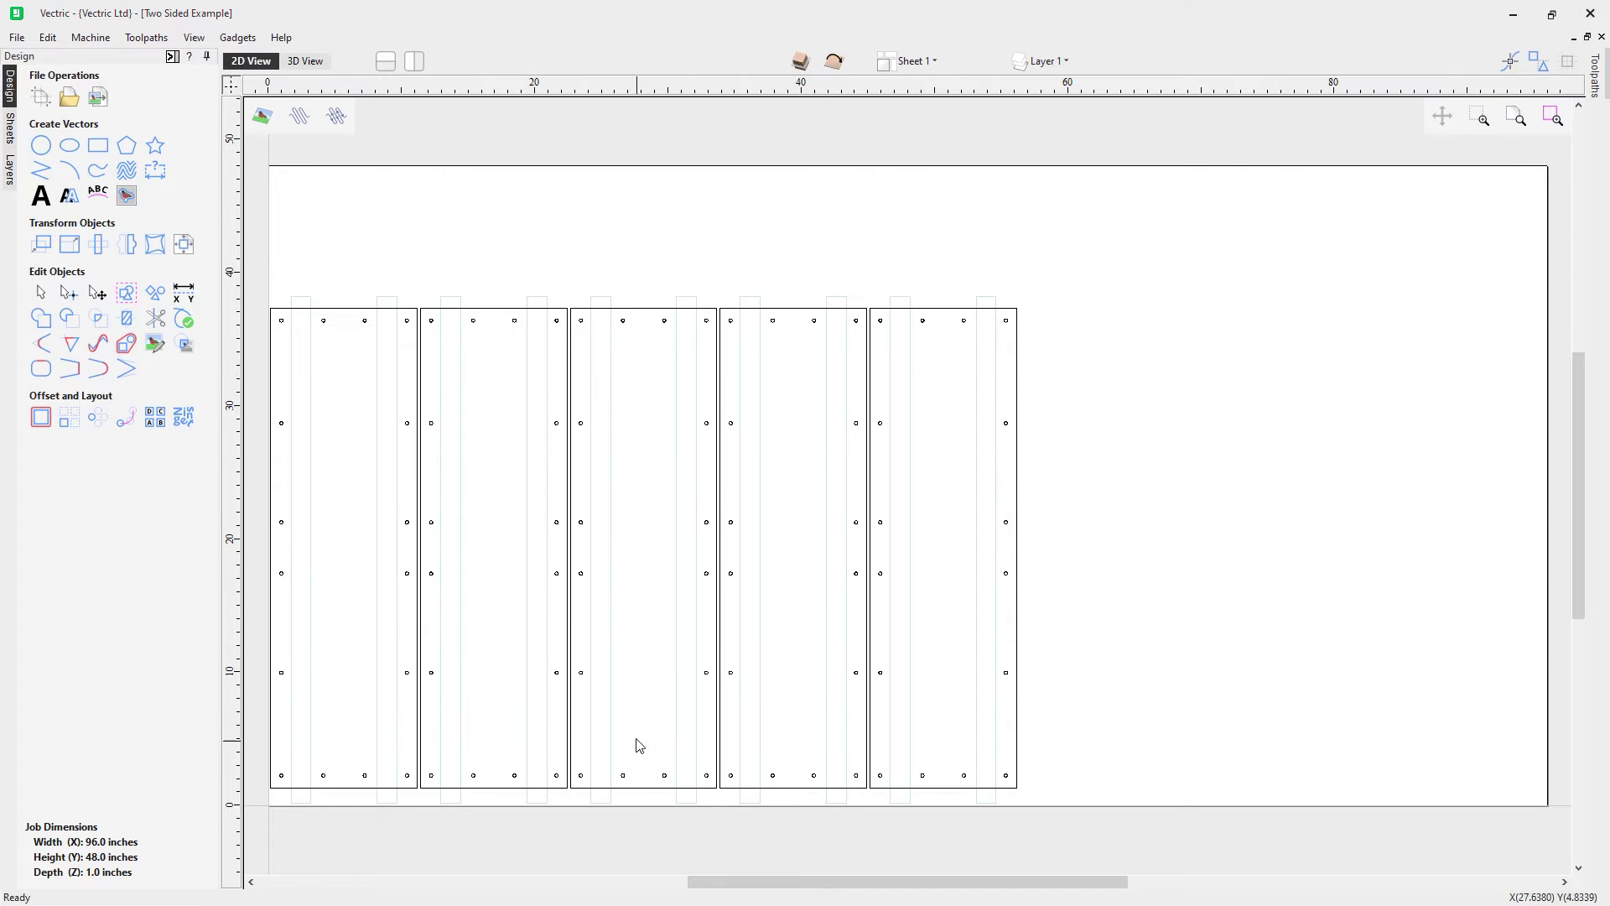
Open the Multi Material Buttons file from the nesting-guide_files folder.
left_click(18, 38)
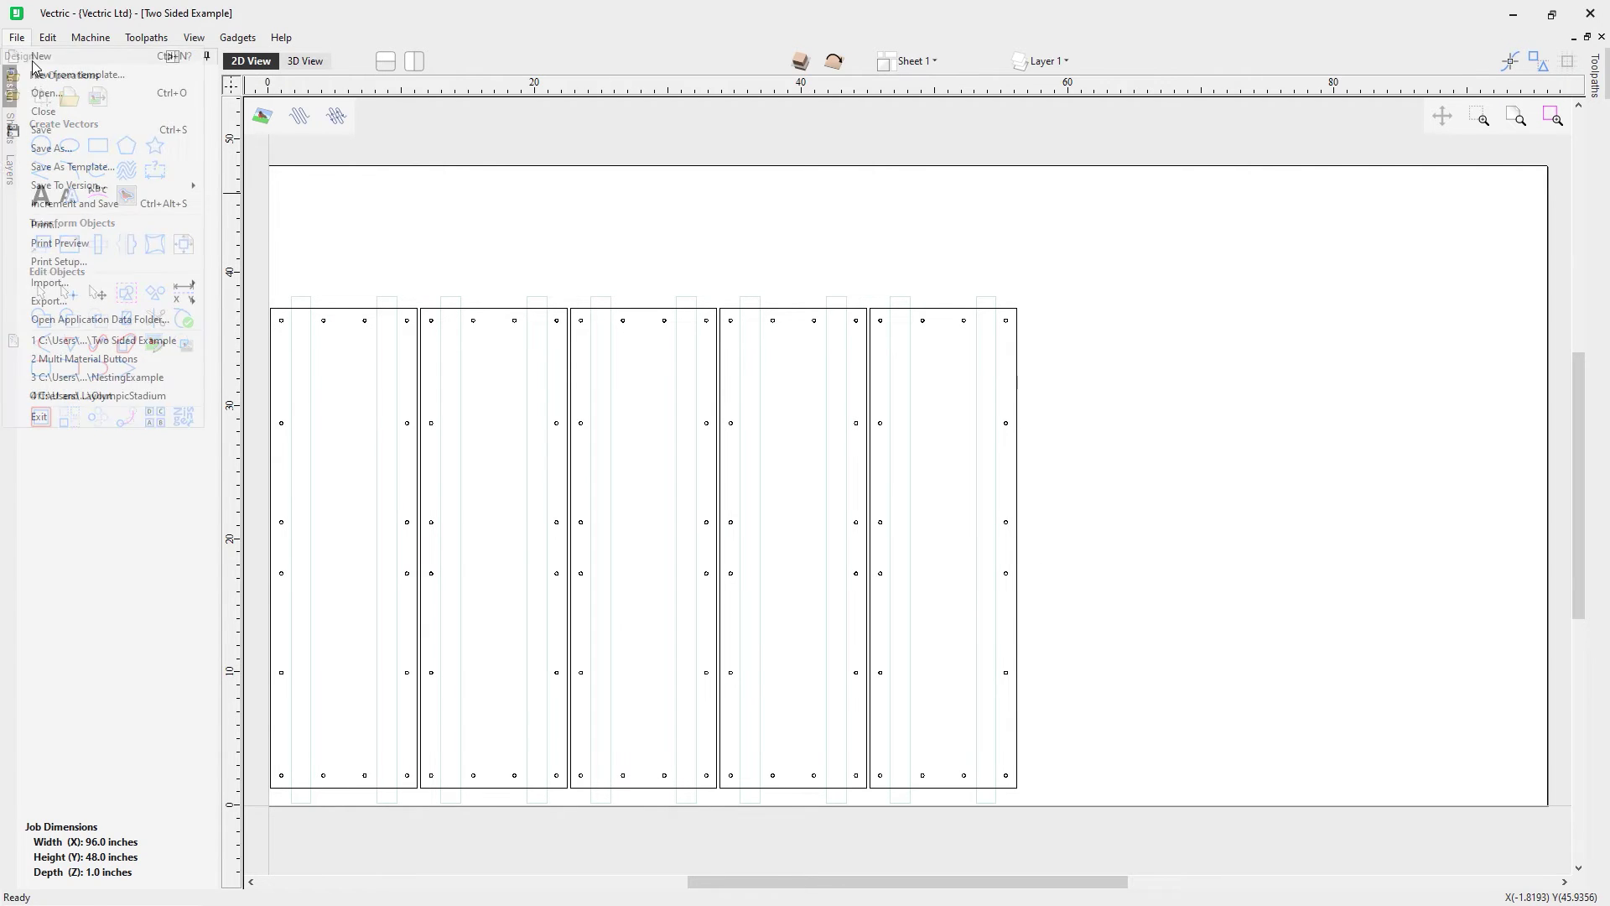
left_click(37, 89)
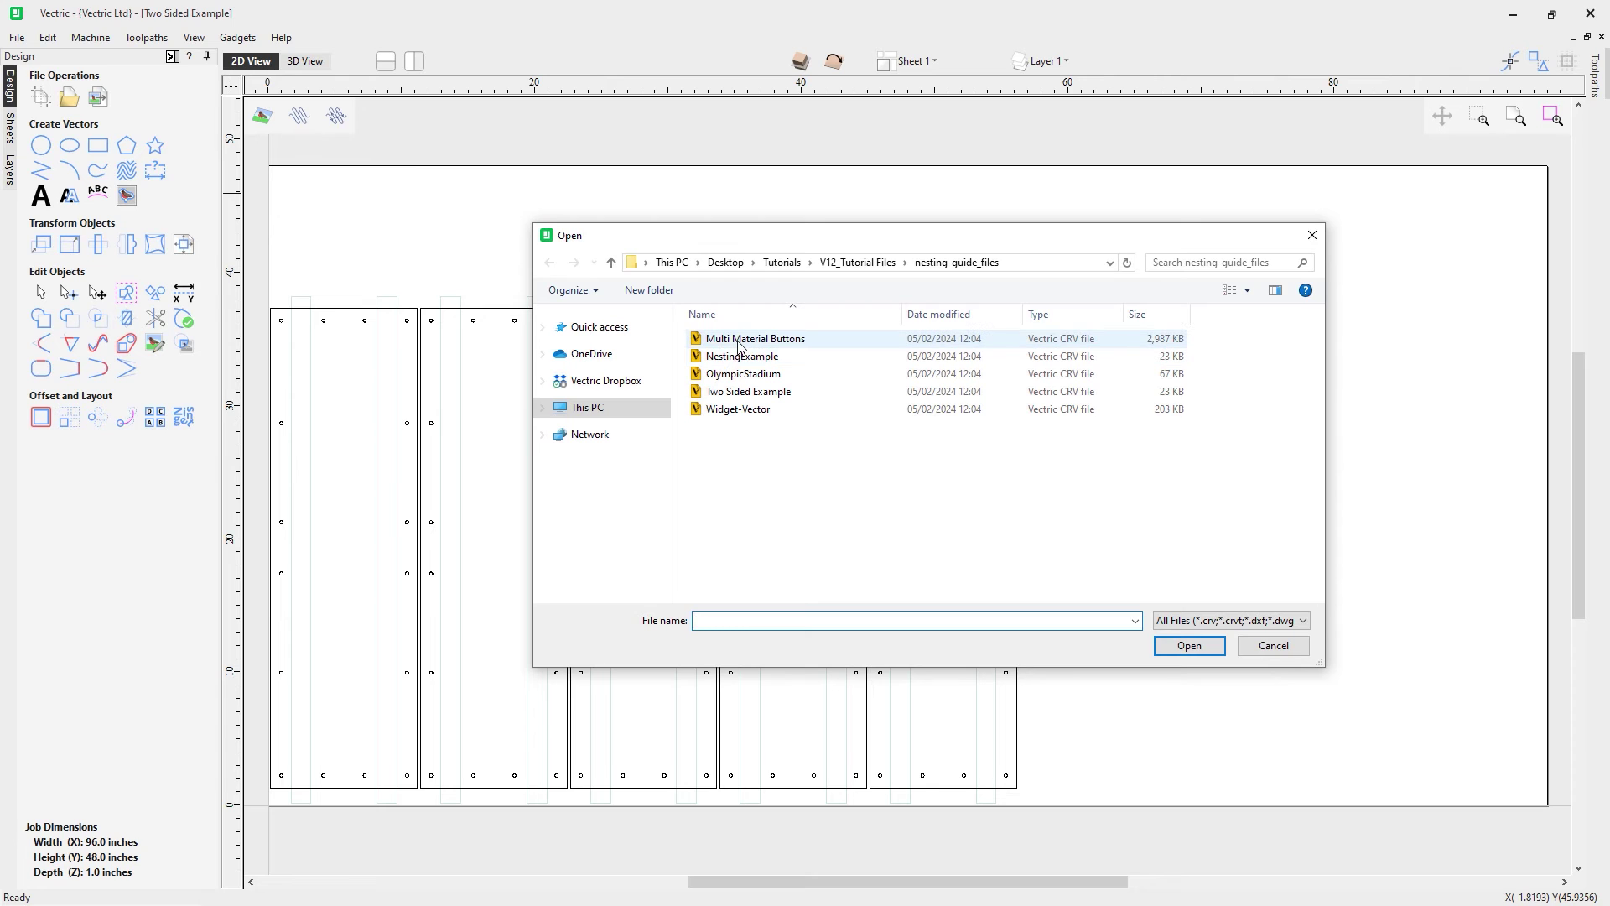
double_click(739, 340)
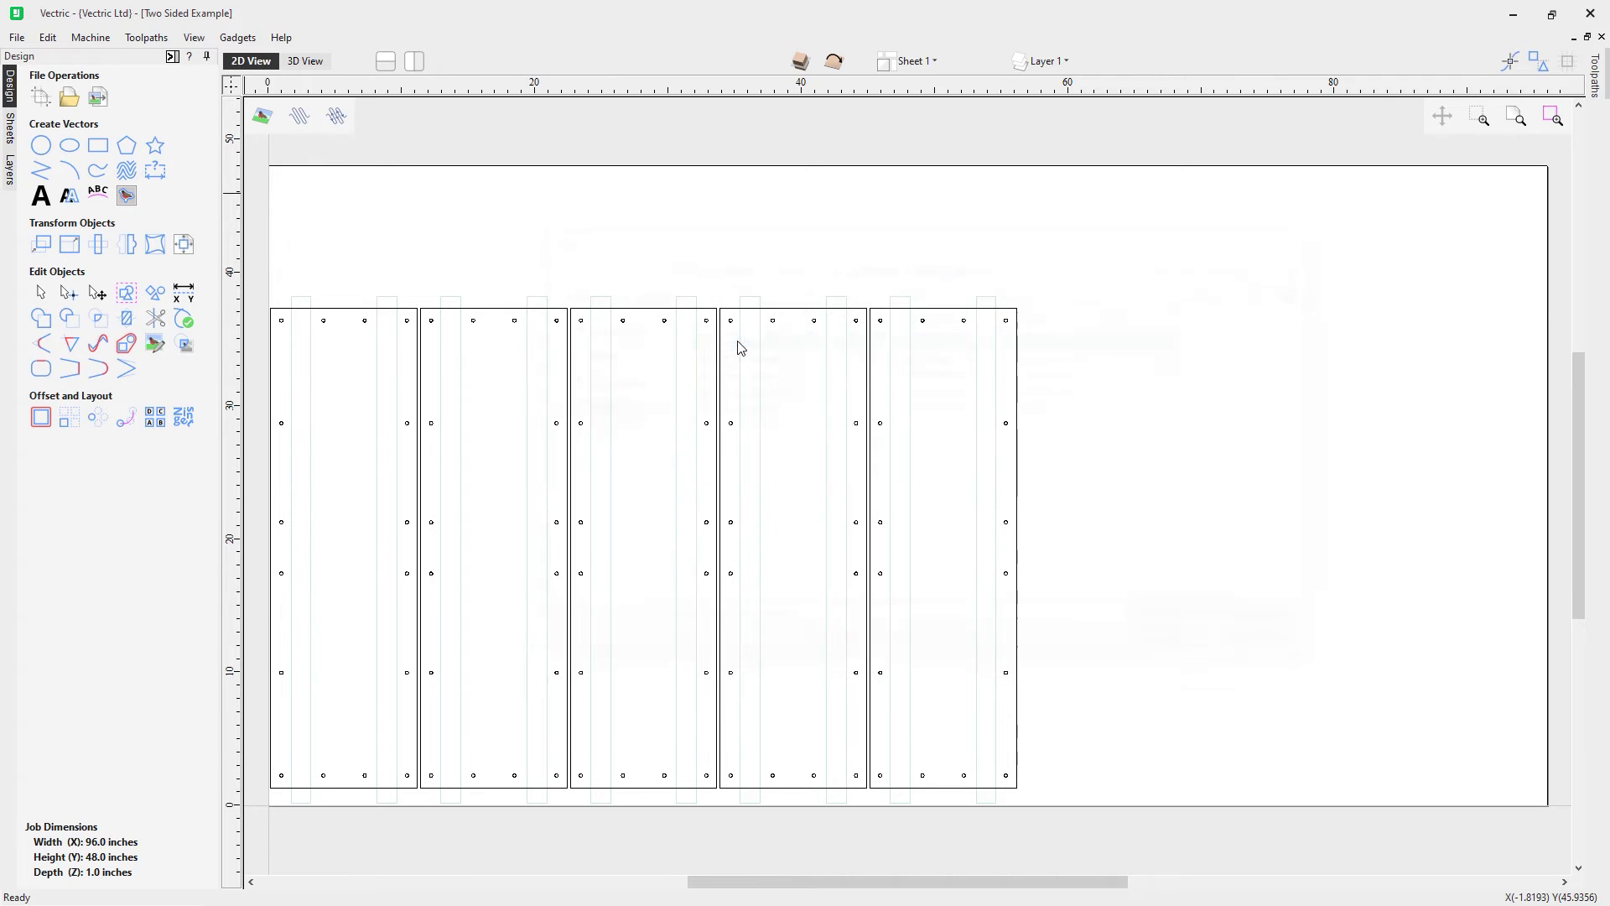
left_click(801, 498)
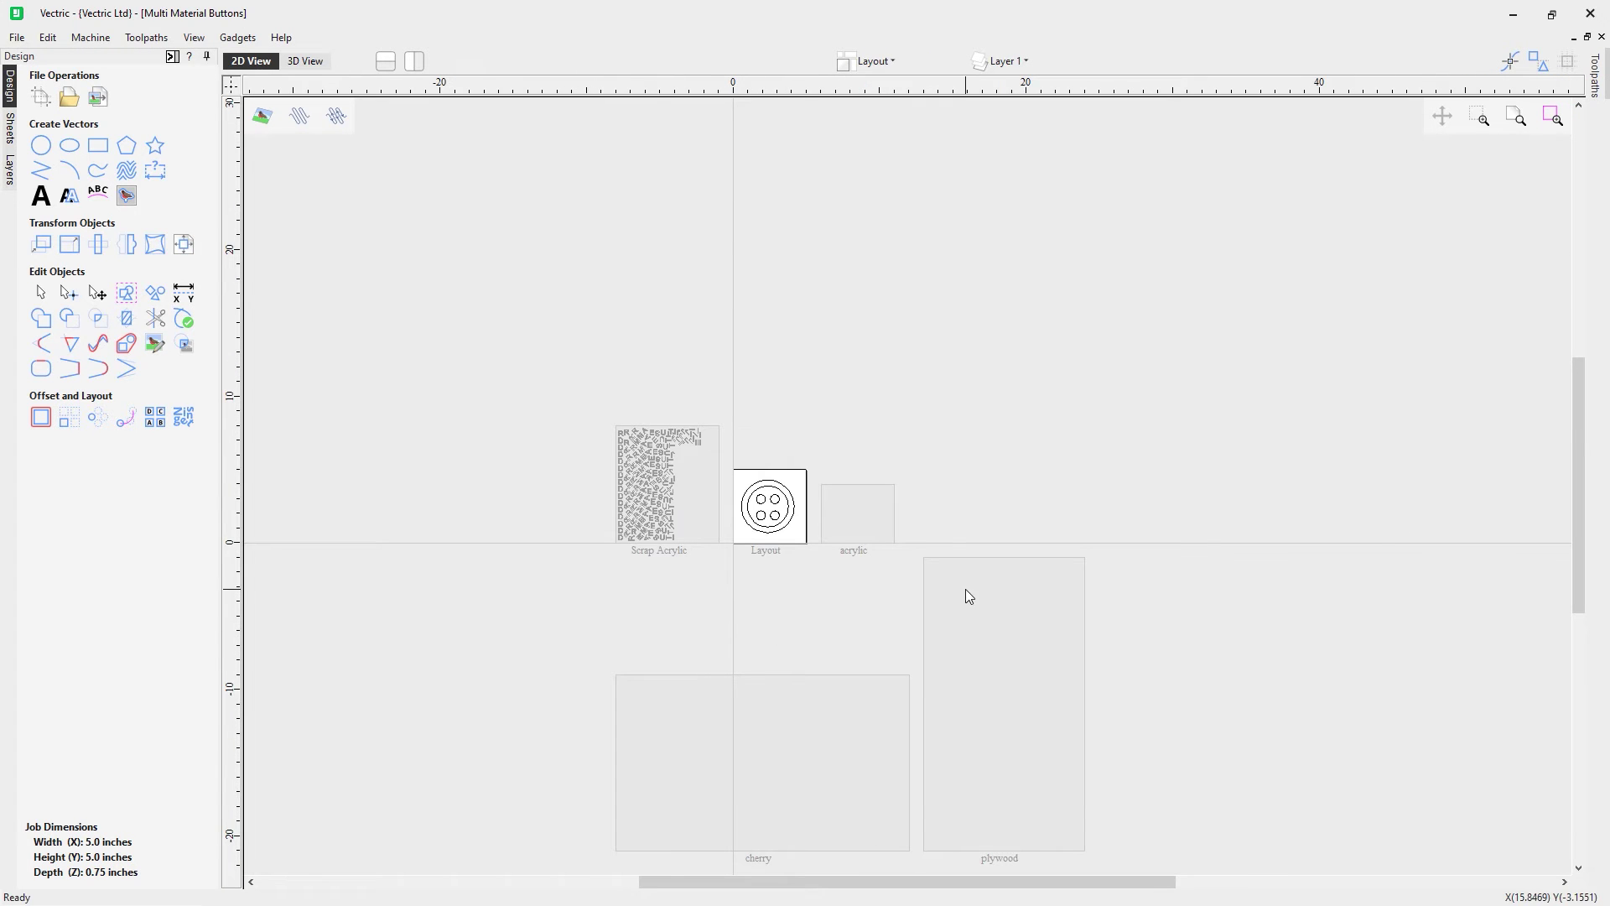
Start the Nest Parts tool and select the two concentric outer circles of the button on the Layout sheet.
left_click_drag(1583, 386, 1583, 416)
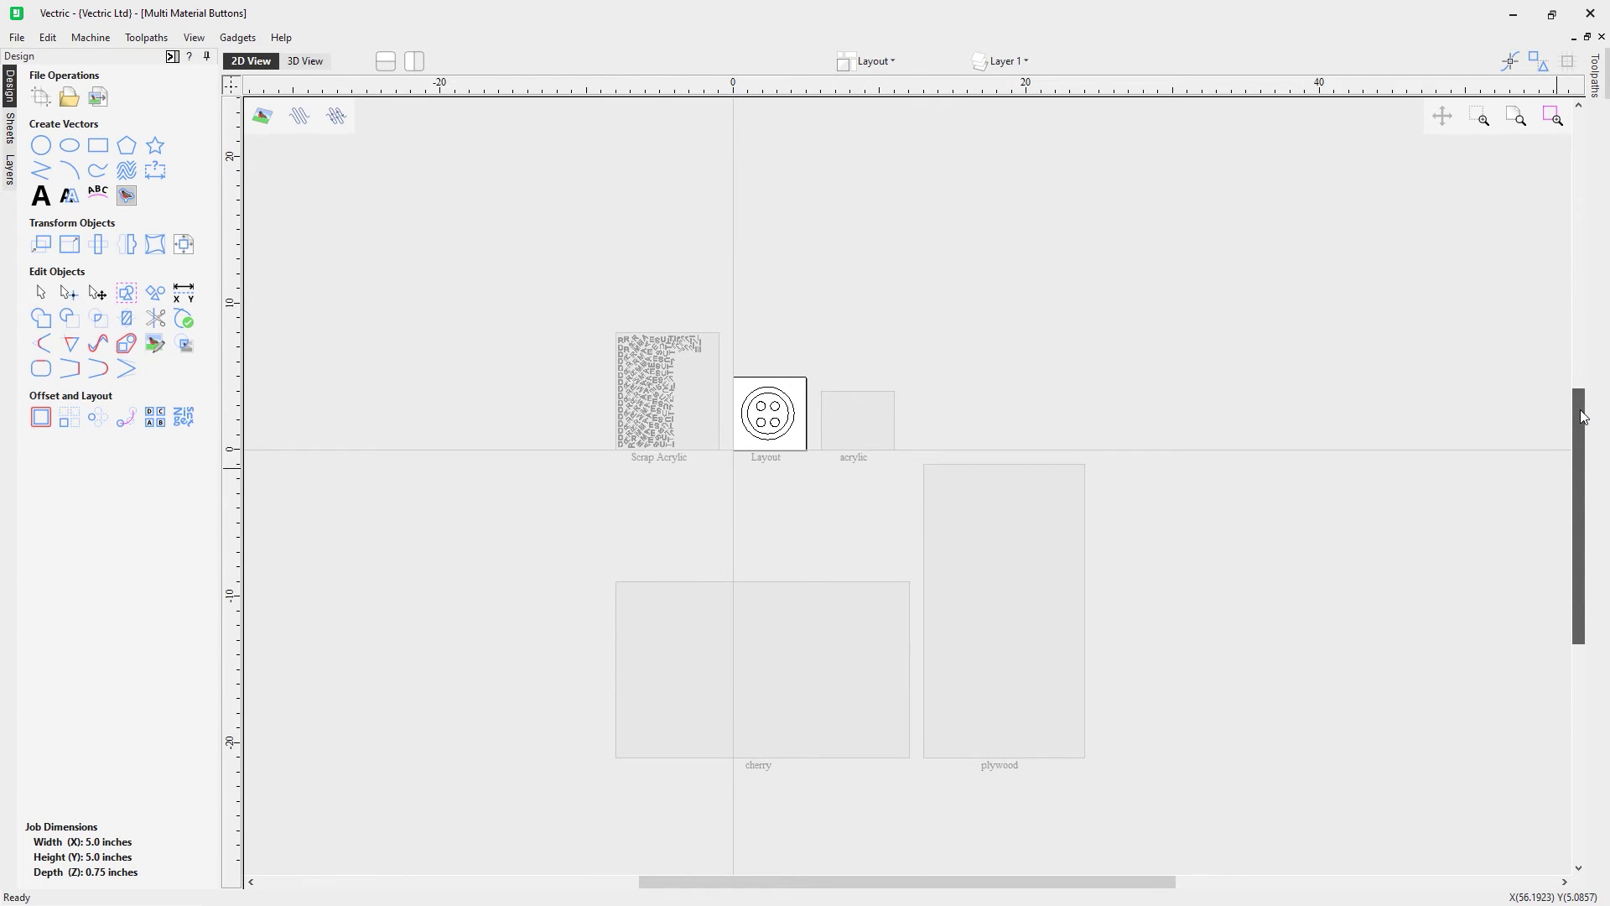
scroll(822, 561, "up", 1)
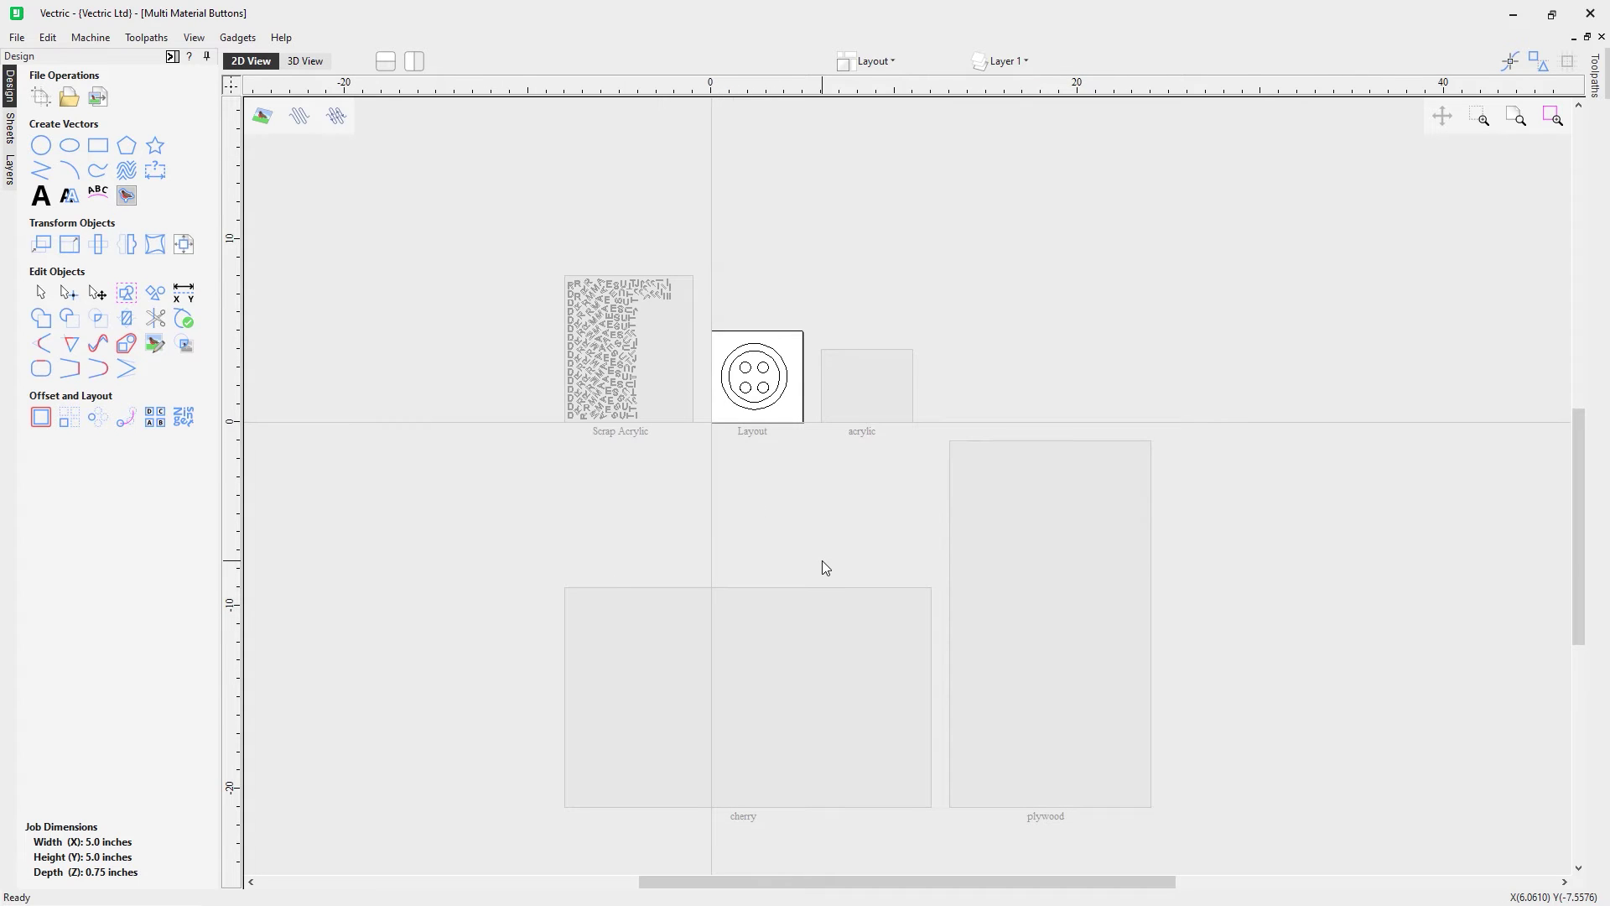
scroll(822, 560, "down", 1)
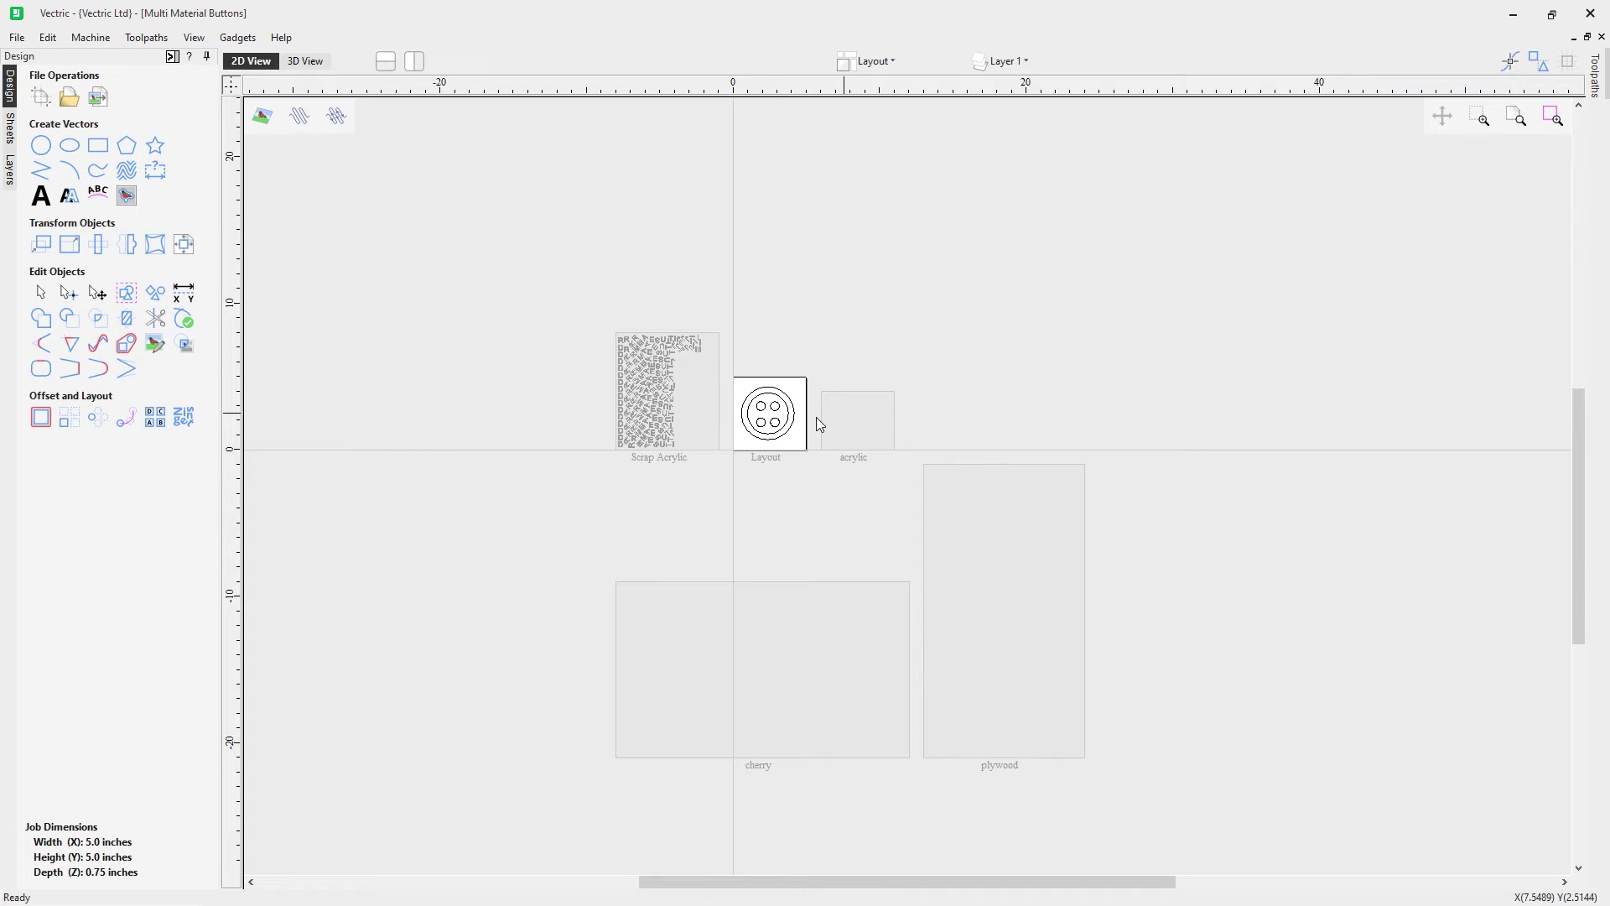
scroll(800, 399, "up", 1)
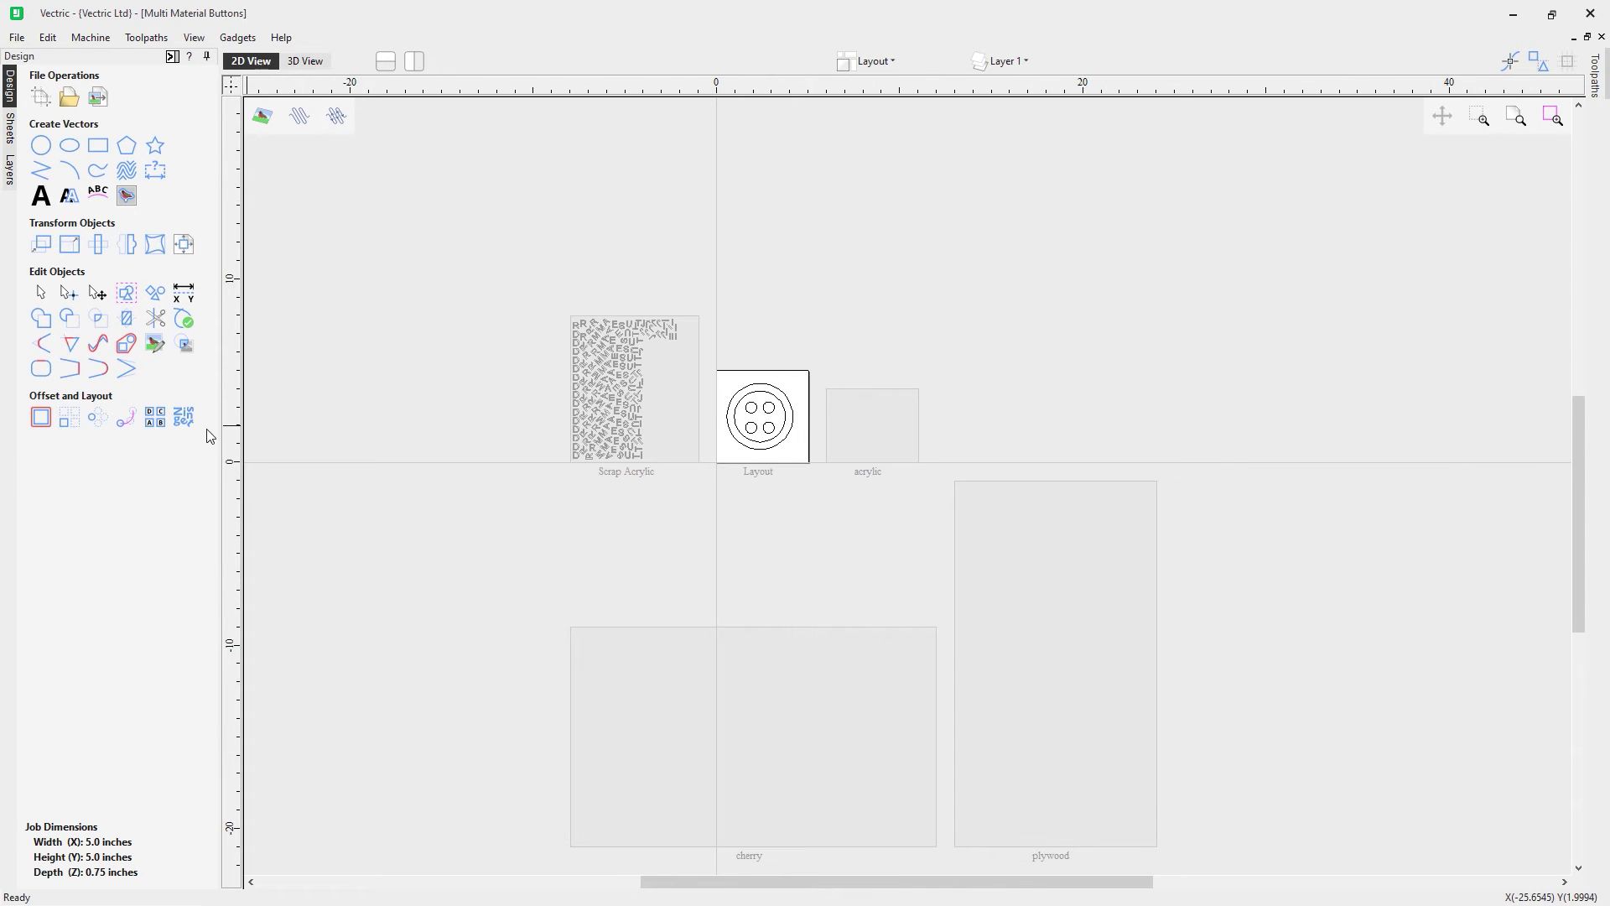
left_click(183, 420)
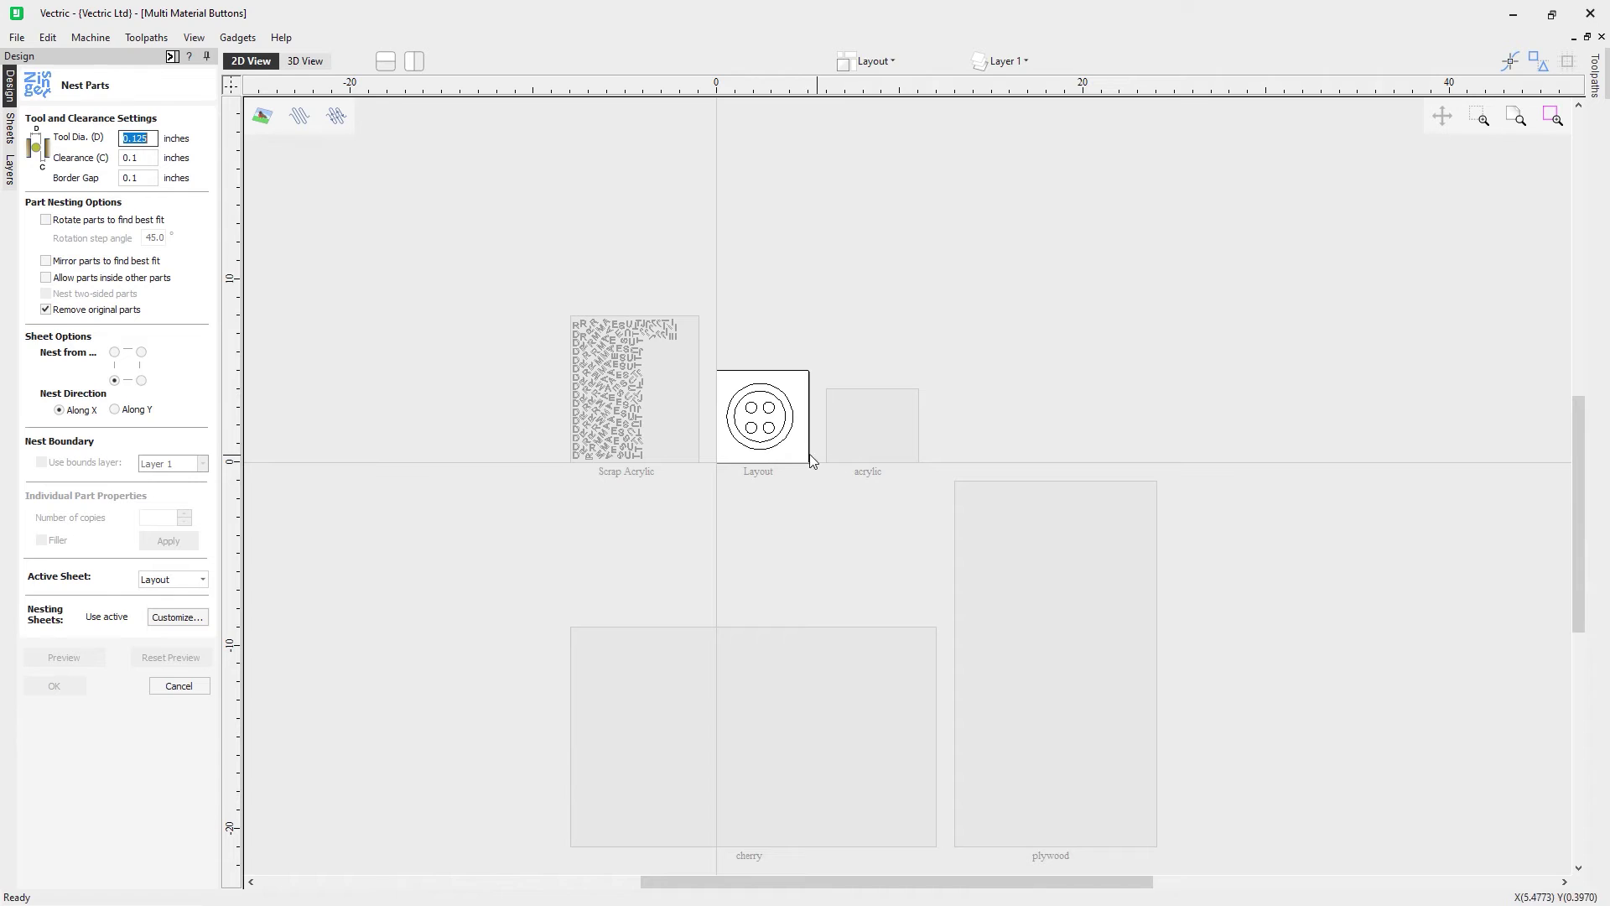
left_click(739, 441)
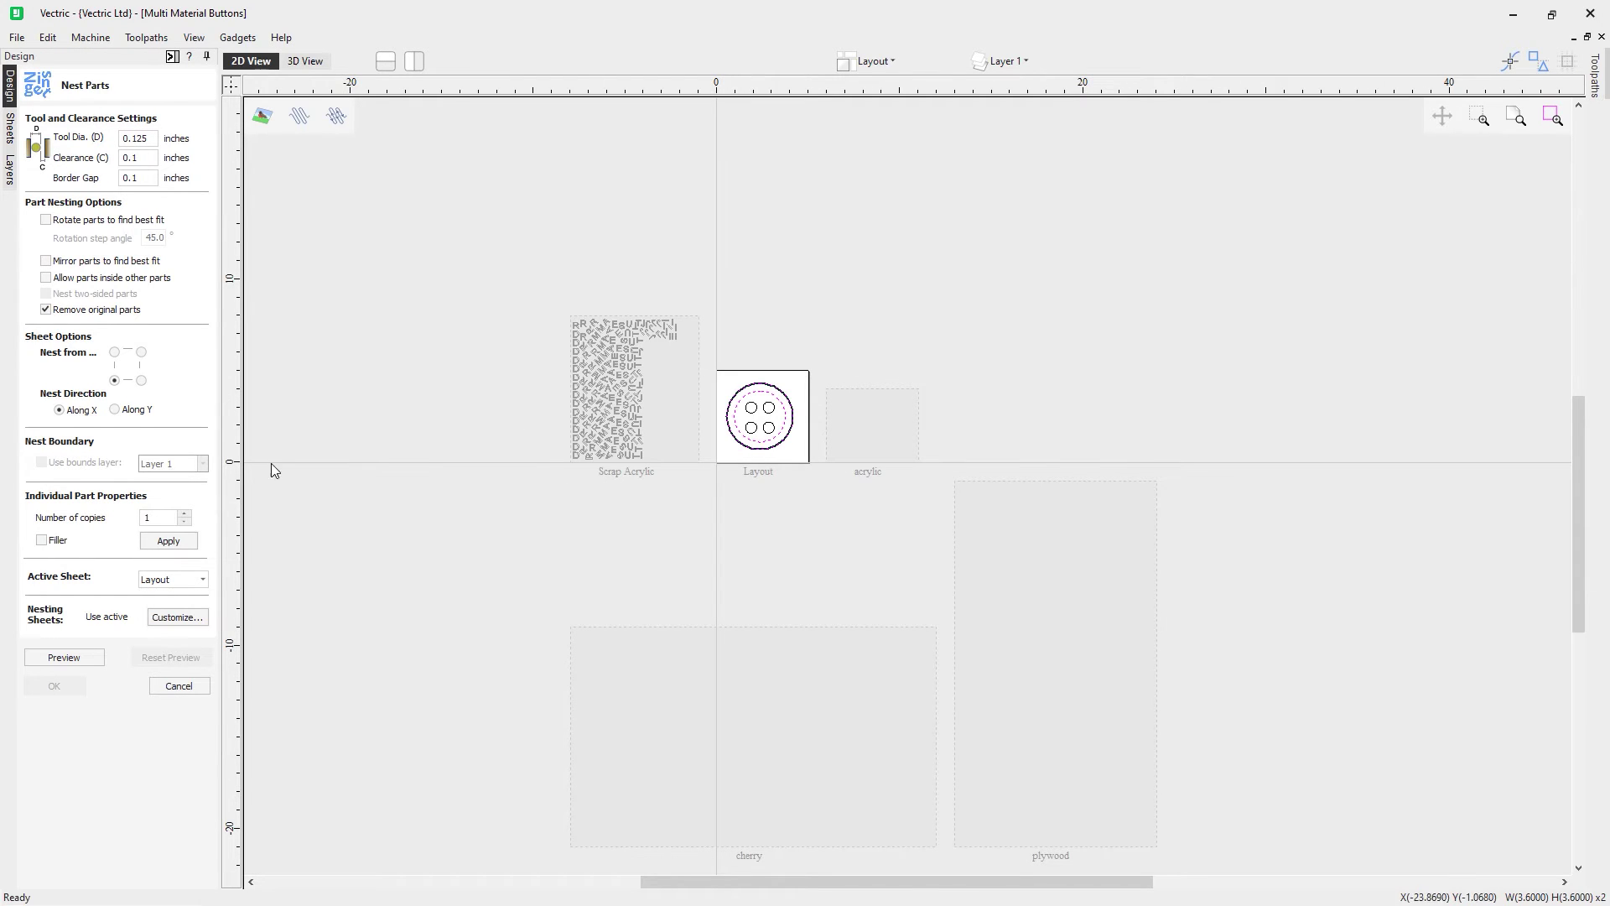
Turn off removal of the original parts and set the number of copies to 8 for the selected rim circles.
left_click(140, 156)
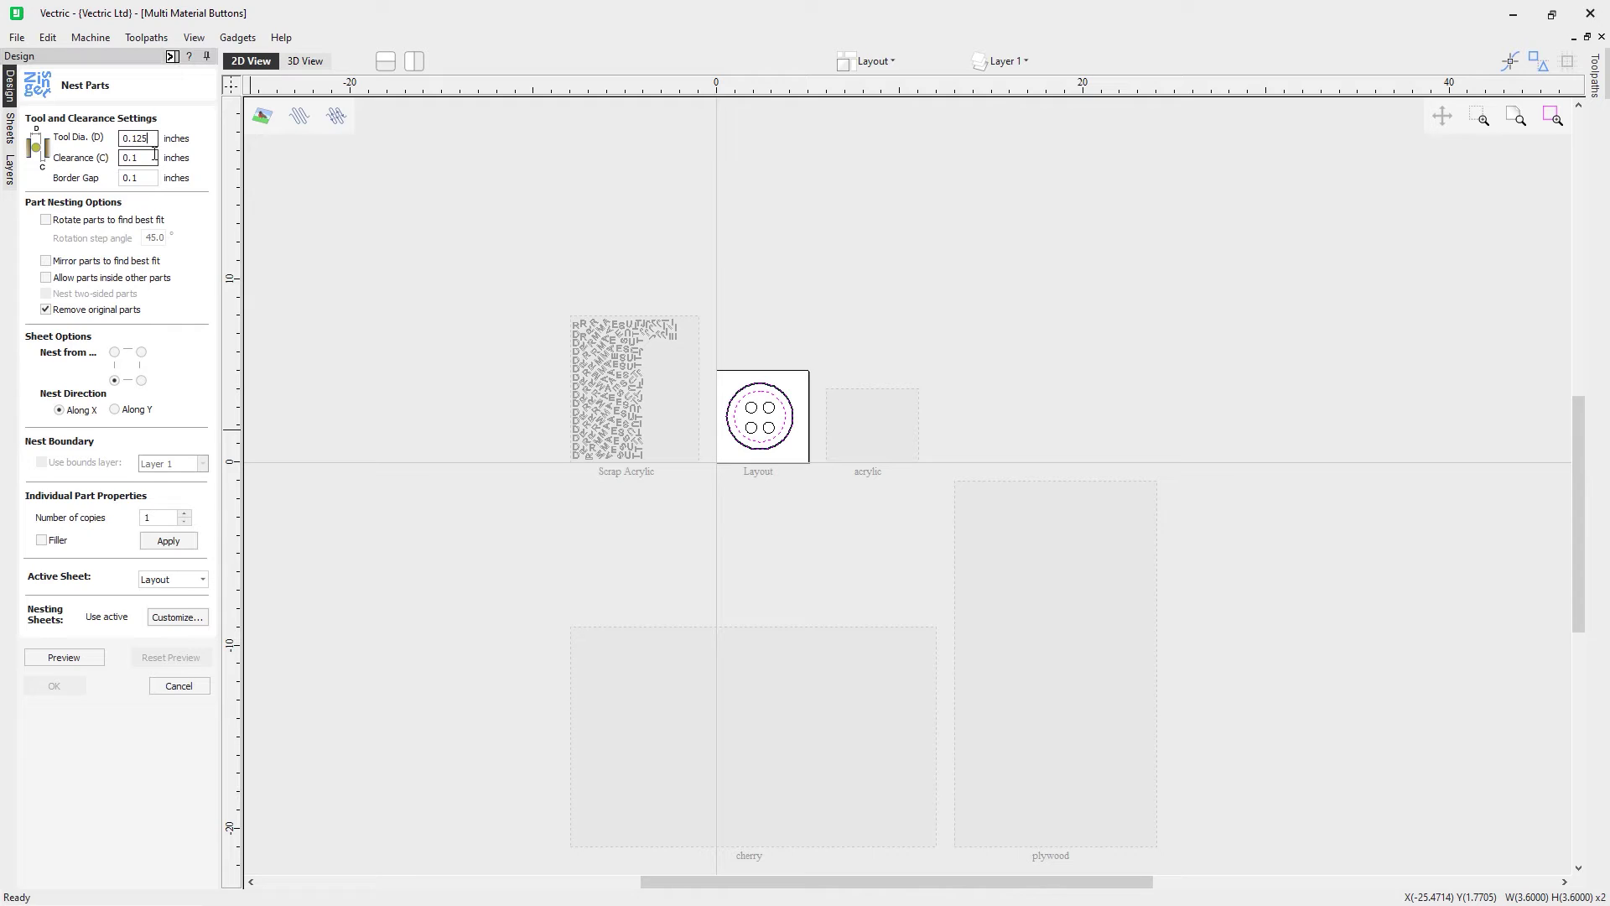
left_click(156, 177)
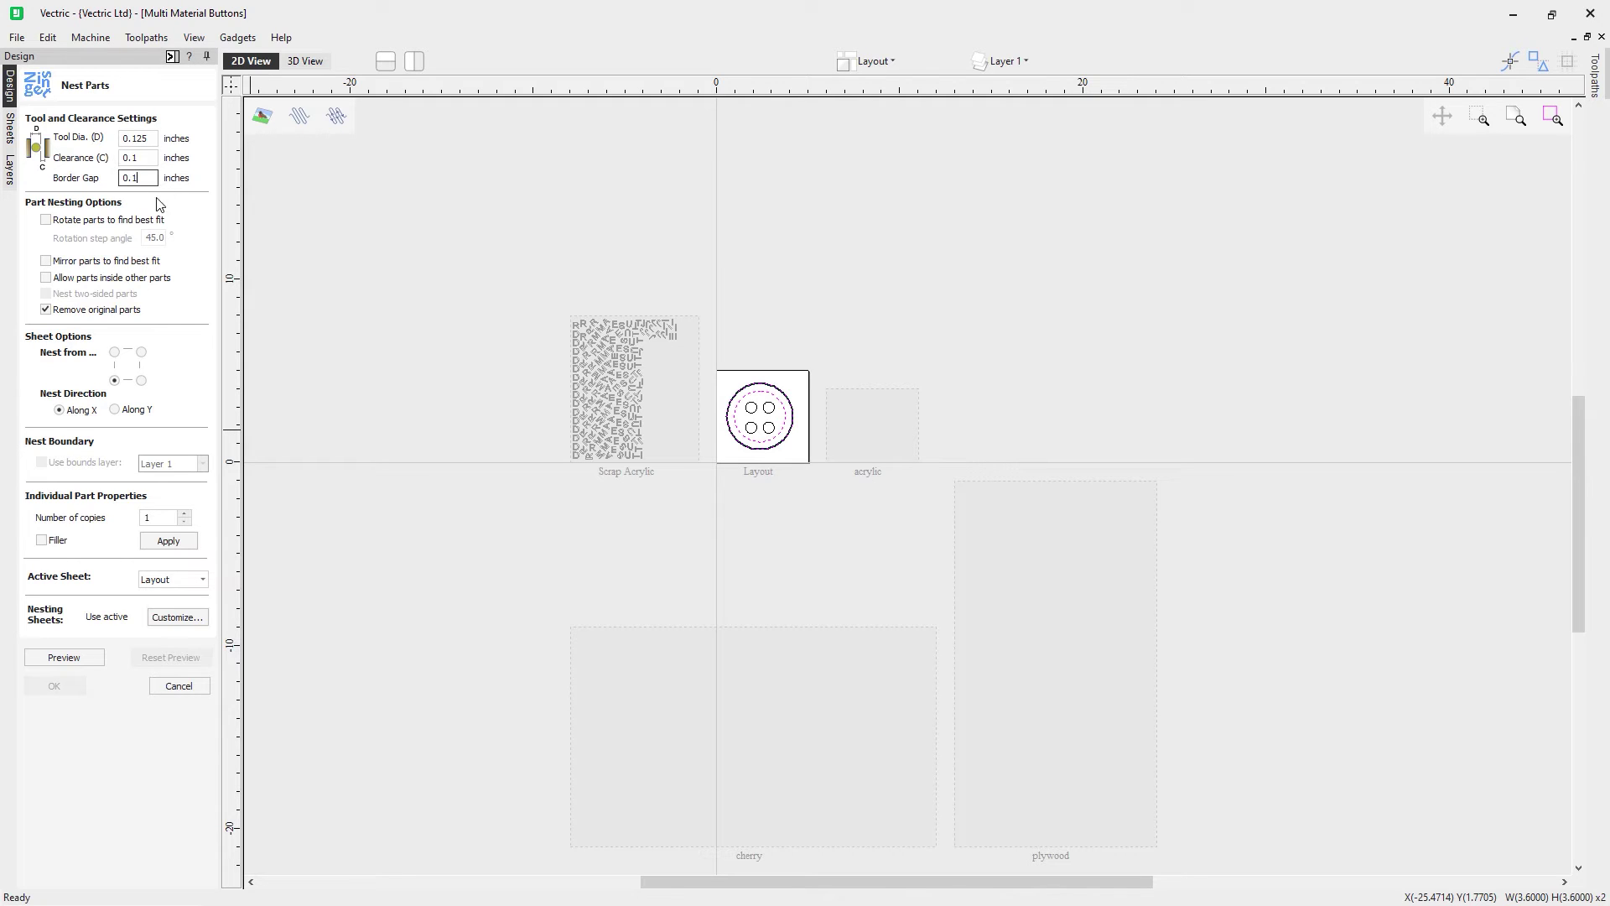
left_click(47, 309)
left_click(167, 518)
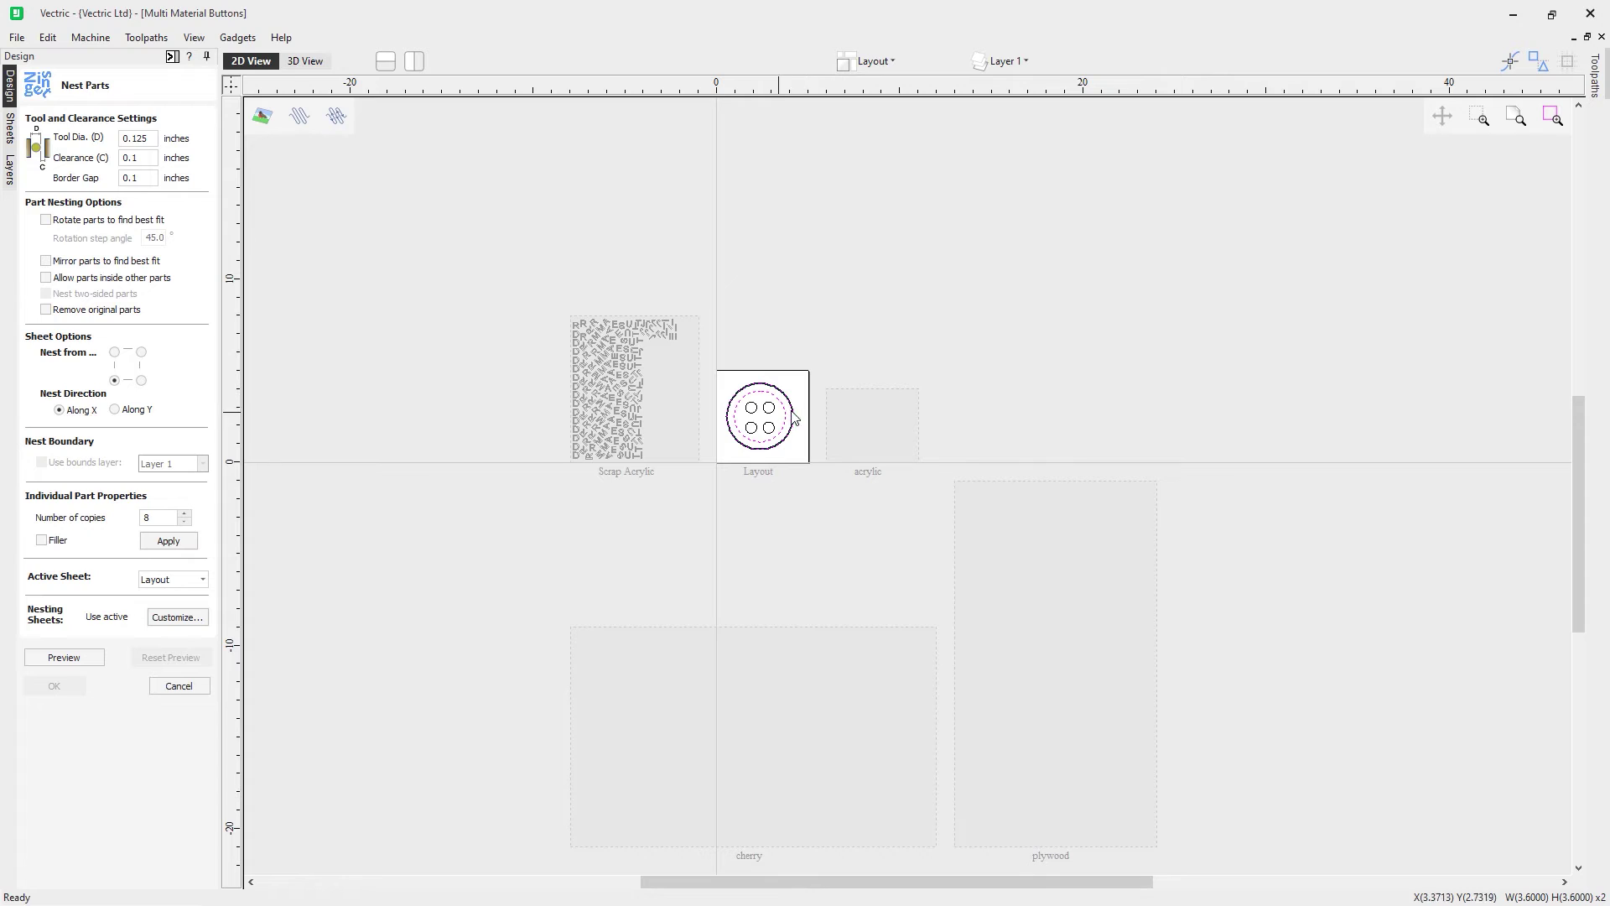
Customize the nesting sheets, replacing Layout with plywood at No Limit quantity.
left_click(177, 618)
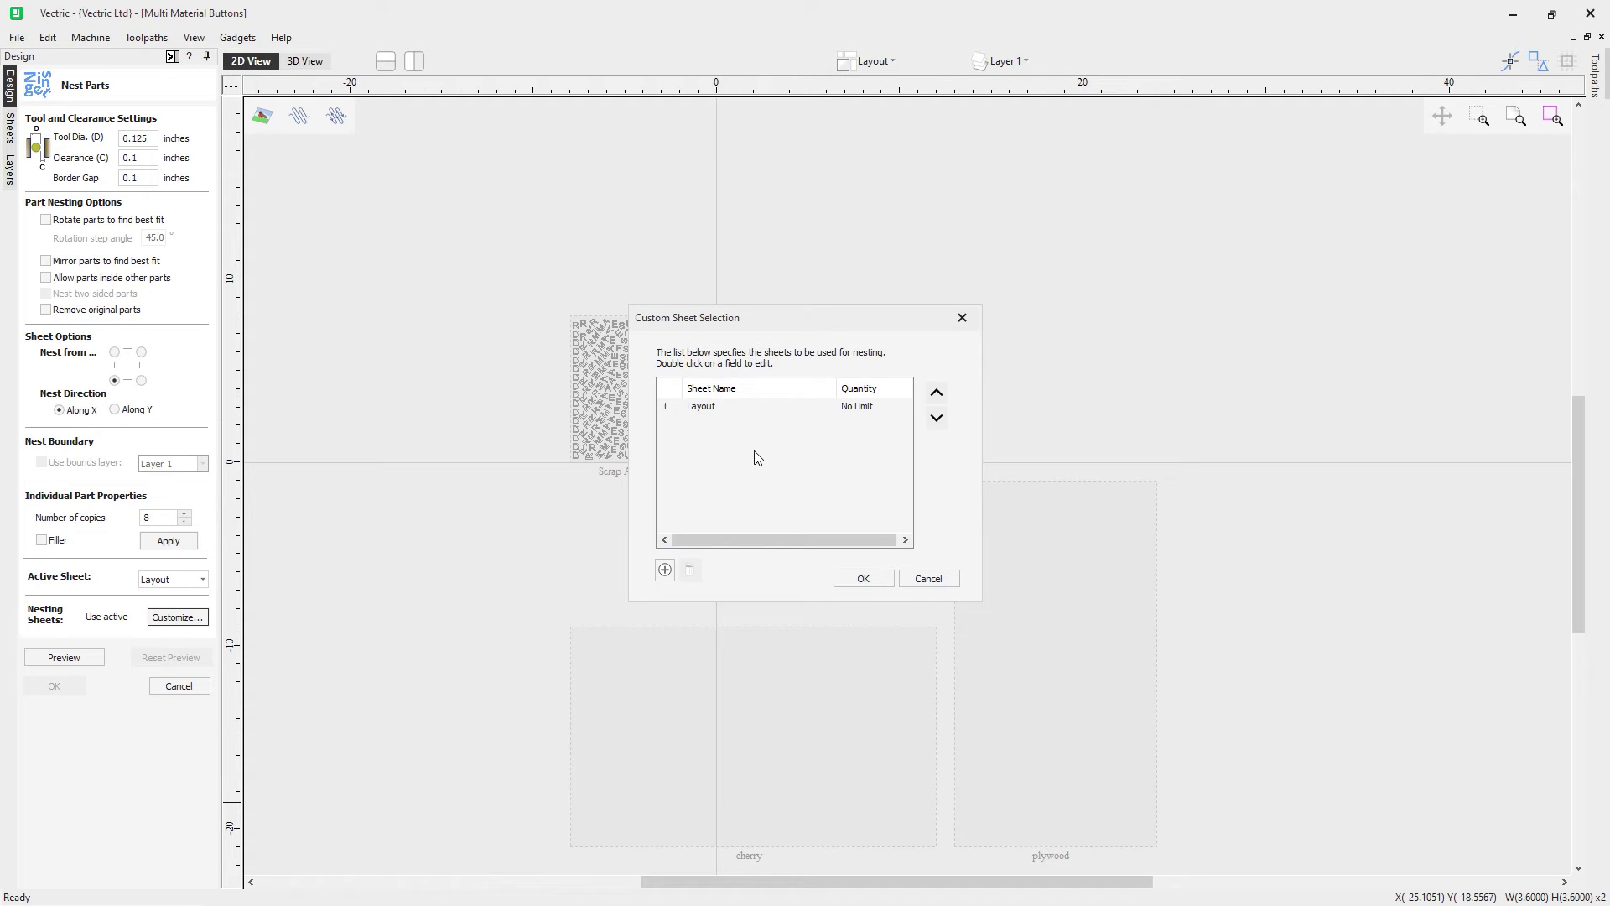
double_click(791, 409)
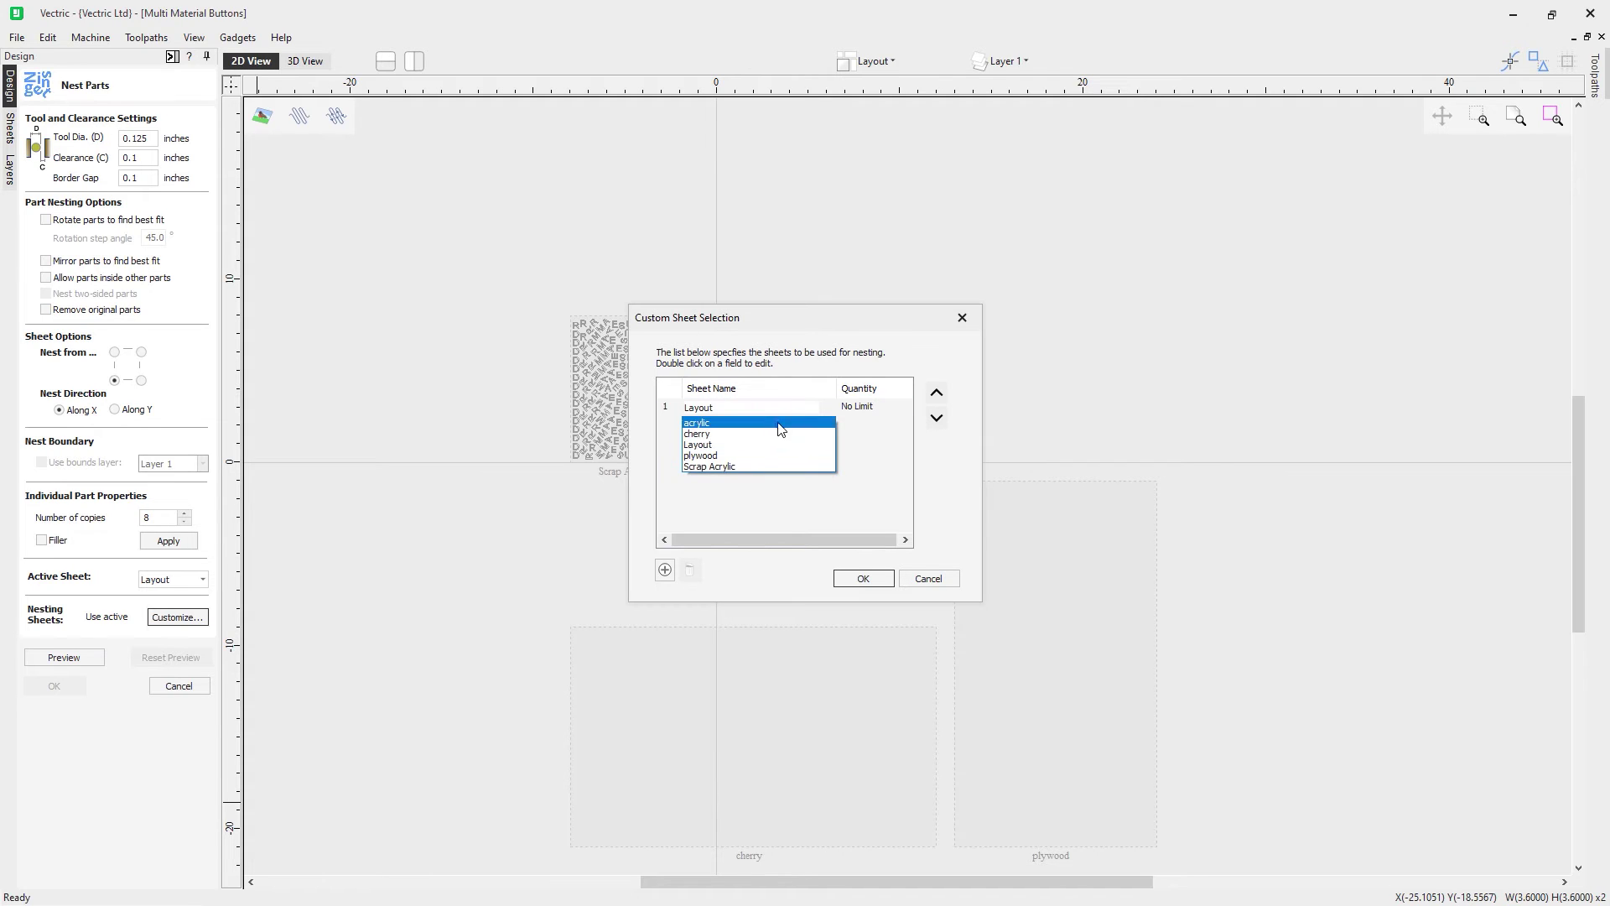
left_click(736, 458)
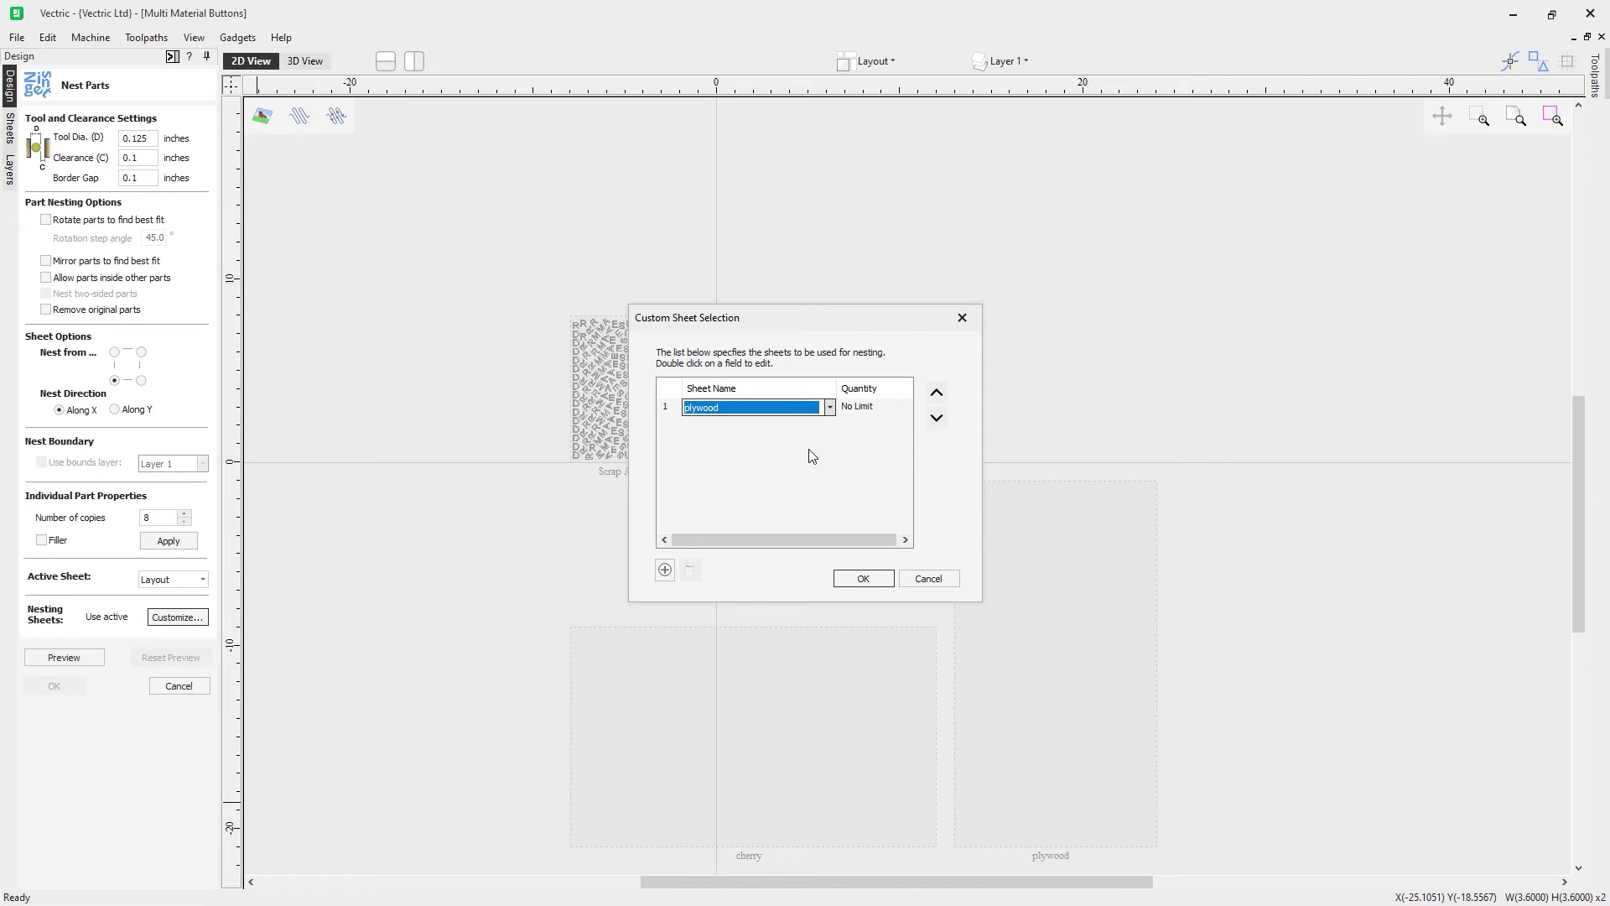
double_click(889, 416)
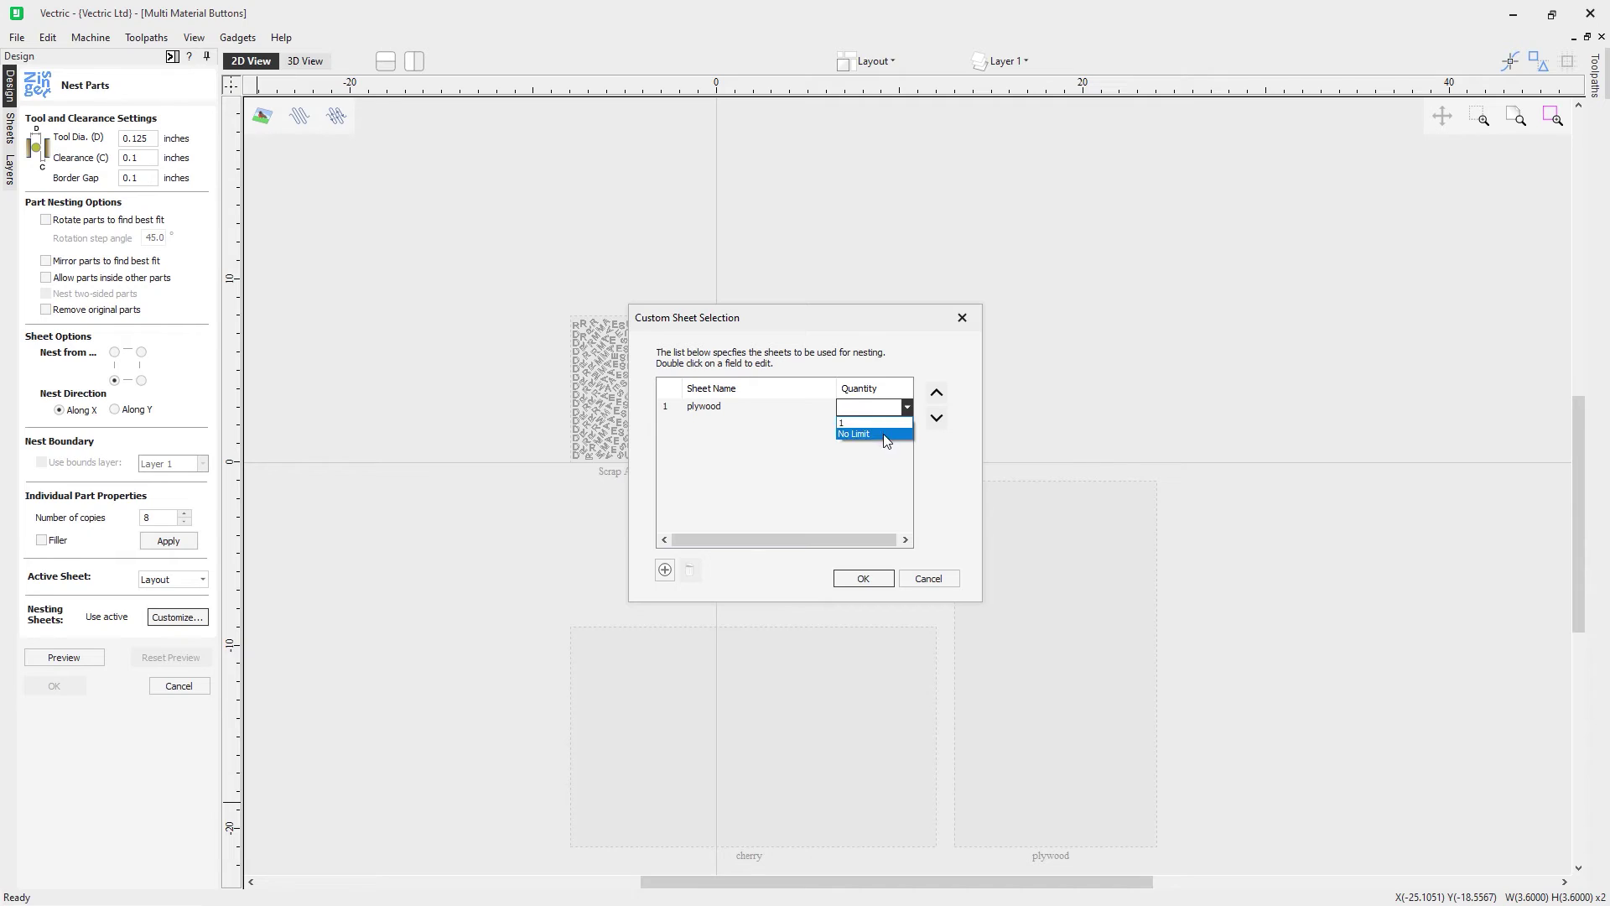
left_click(882, 433)
left_click(805, 464)
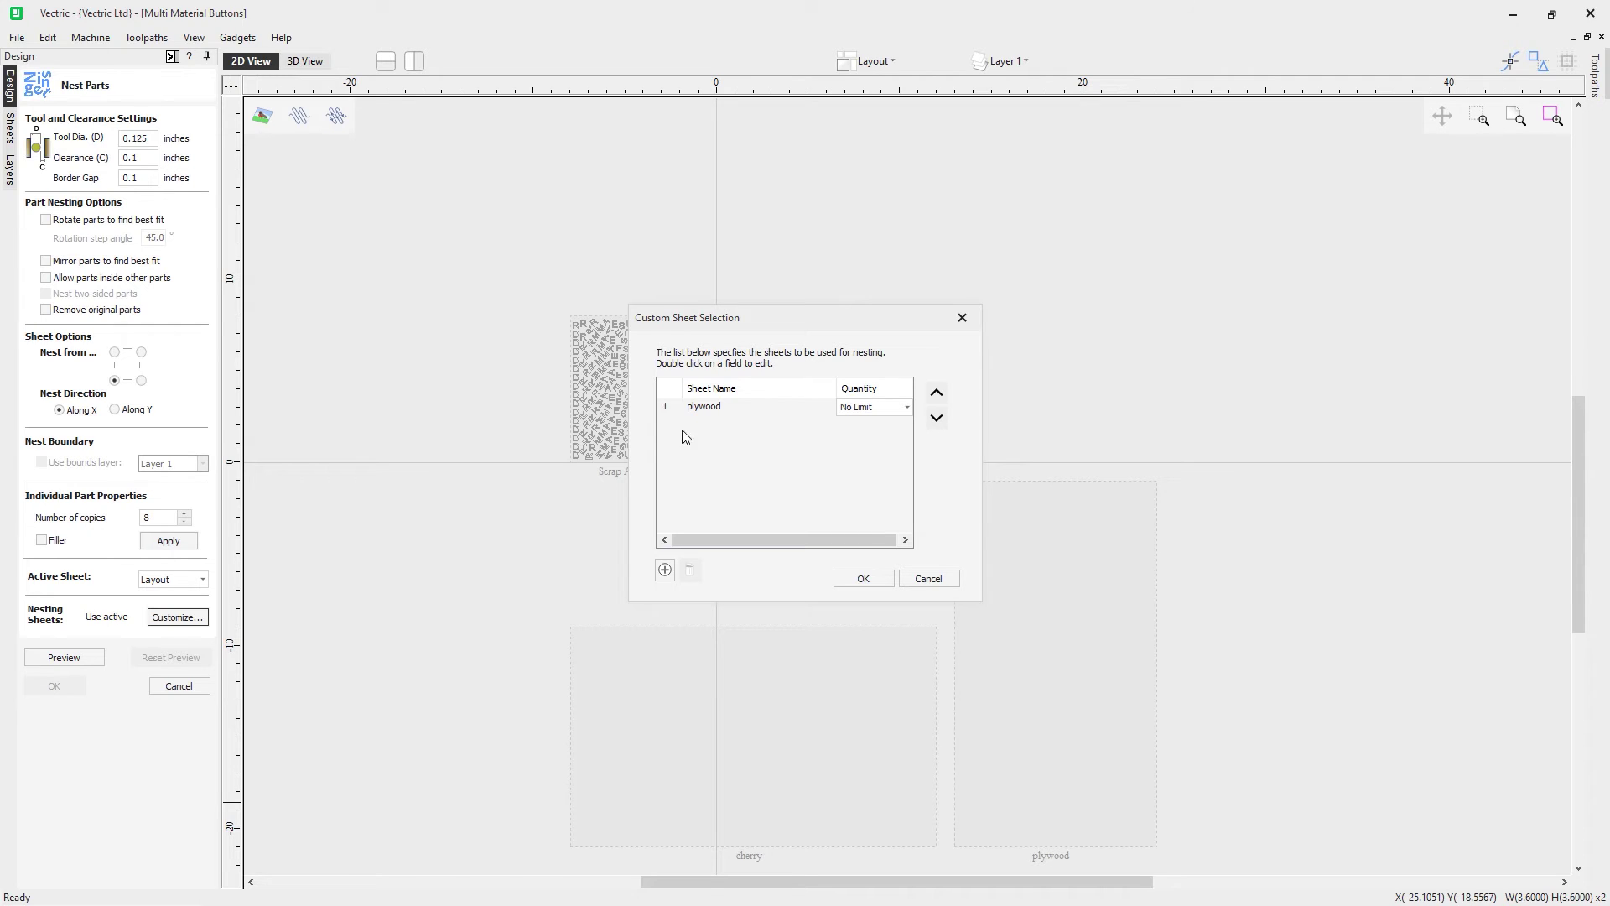
Try limiting the plywood sheet's quantity to 1 and return it to No Limit.
double_click(885, 407)
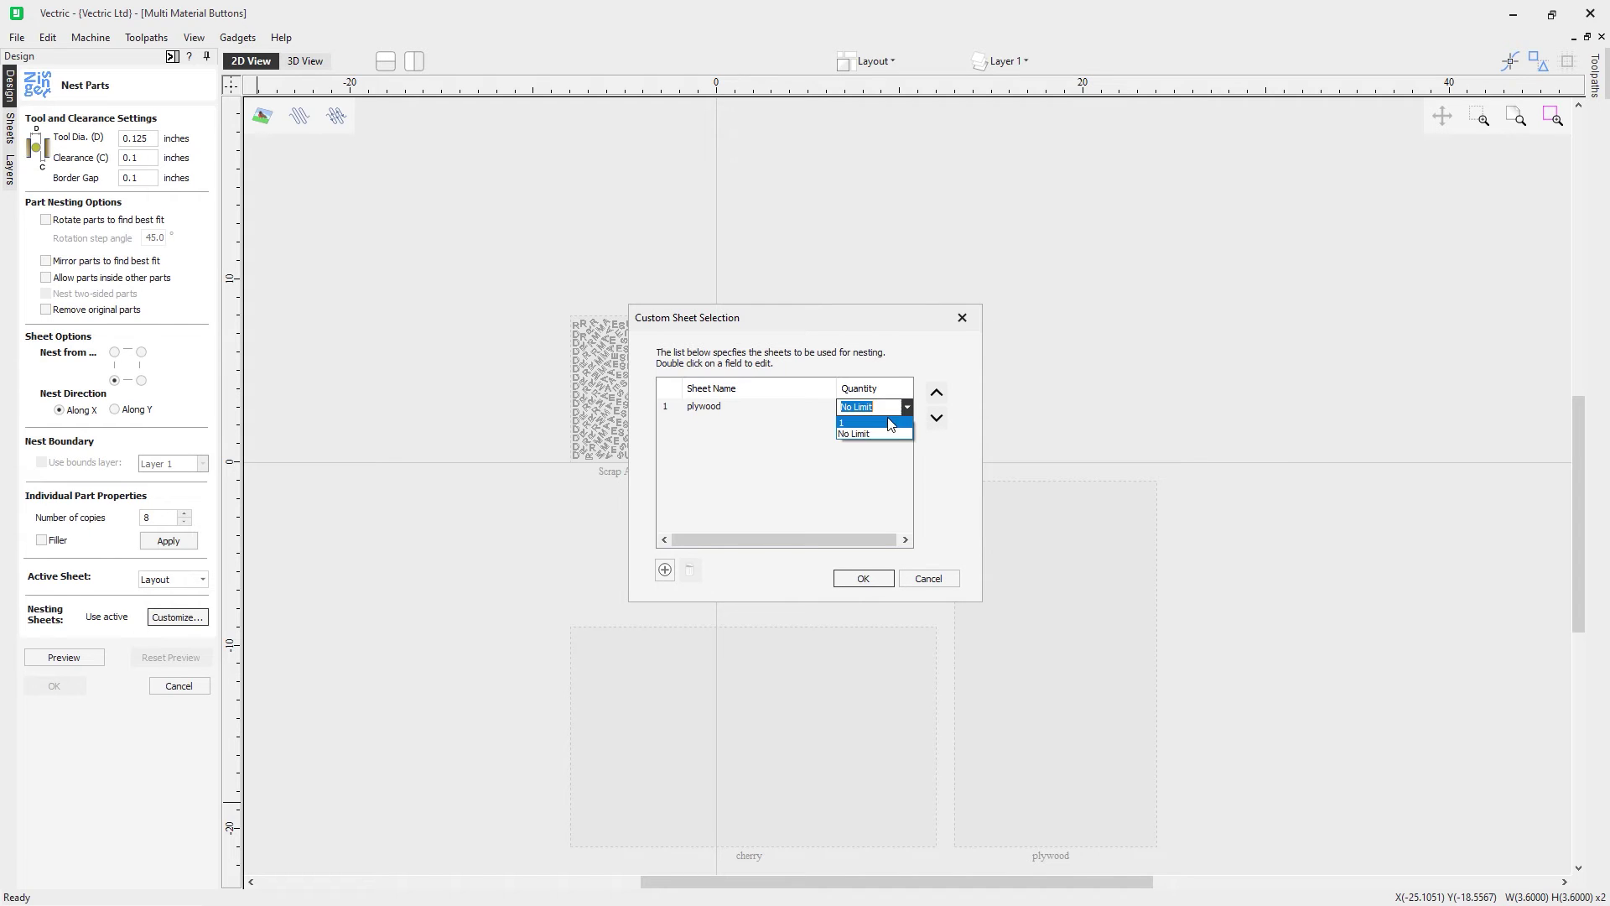
key("Return")
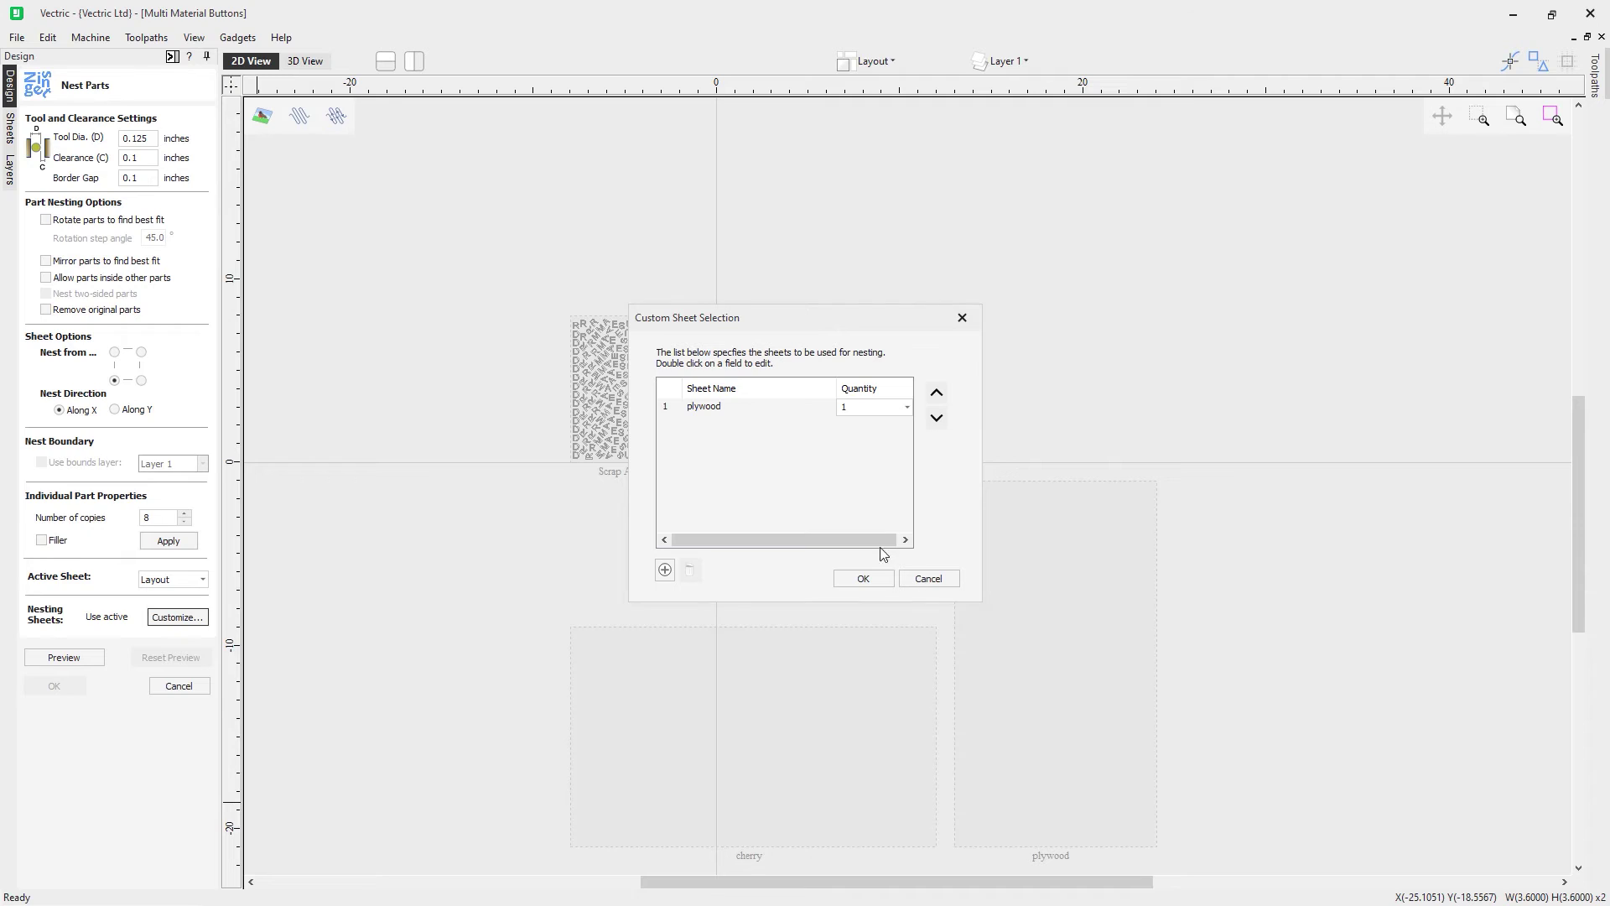
left_click(906, 407)
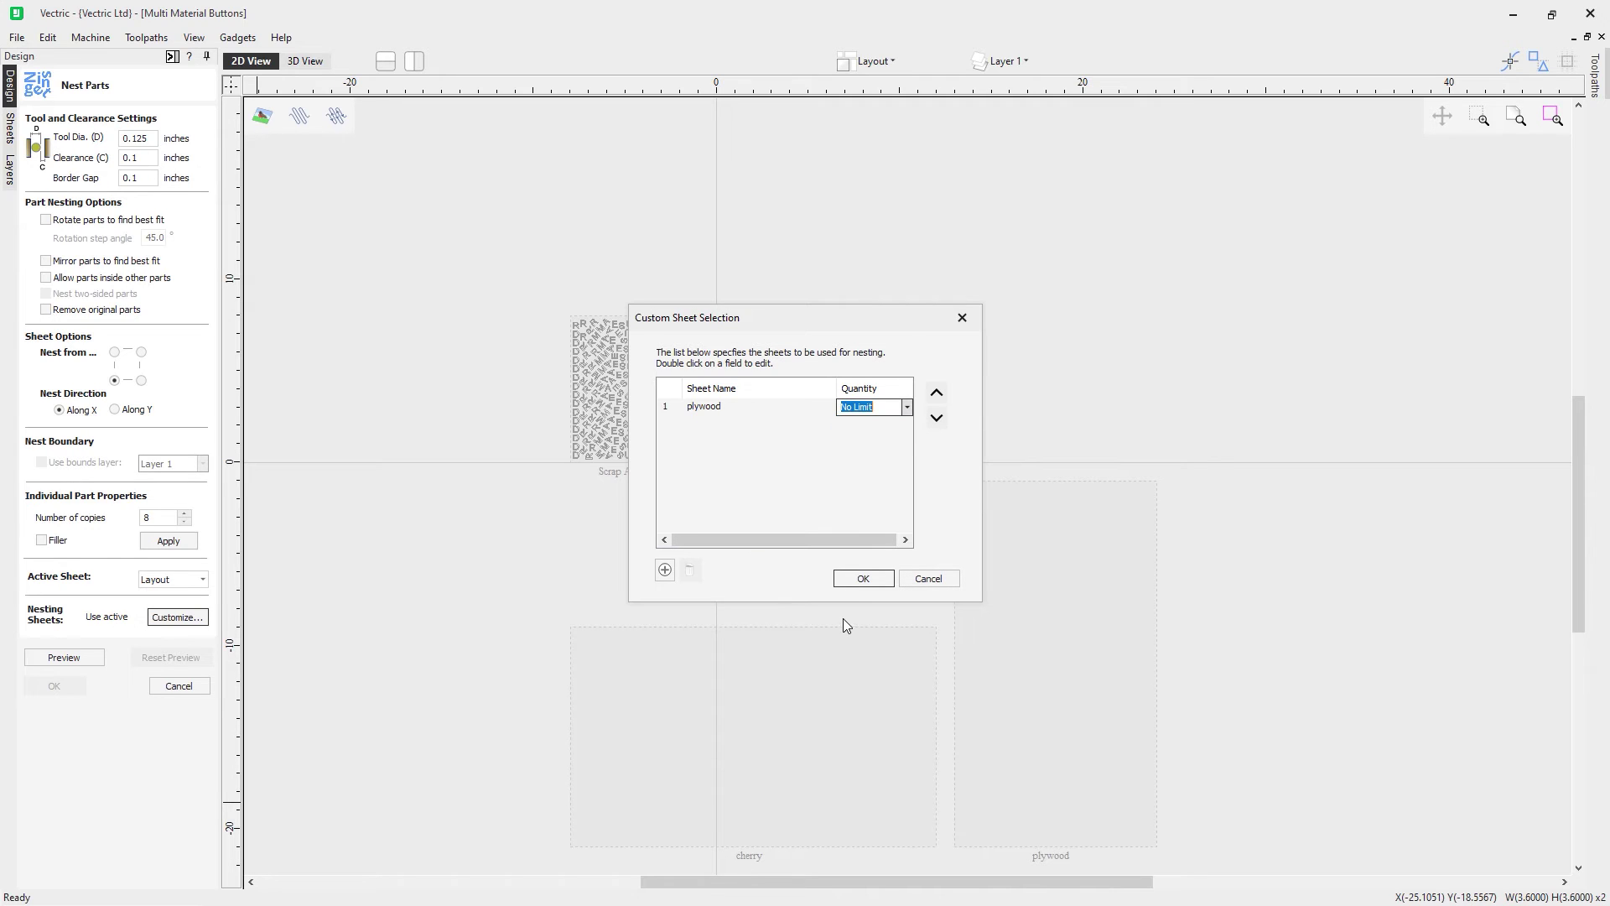
Accept the plywood sheet selection, apply 8 copies to the rim circles, and preview the nesting.
left_click(863, 578)
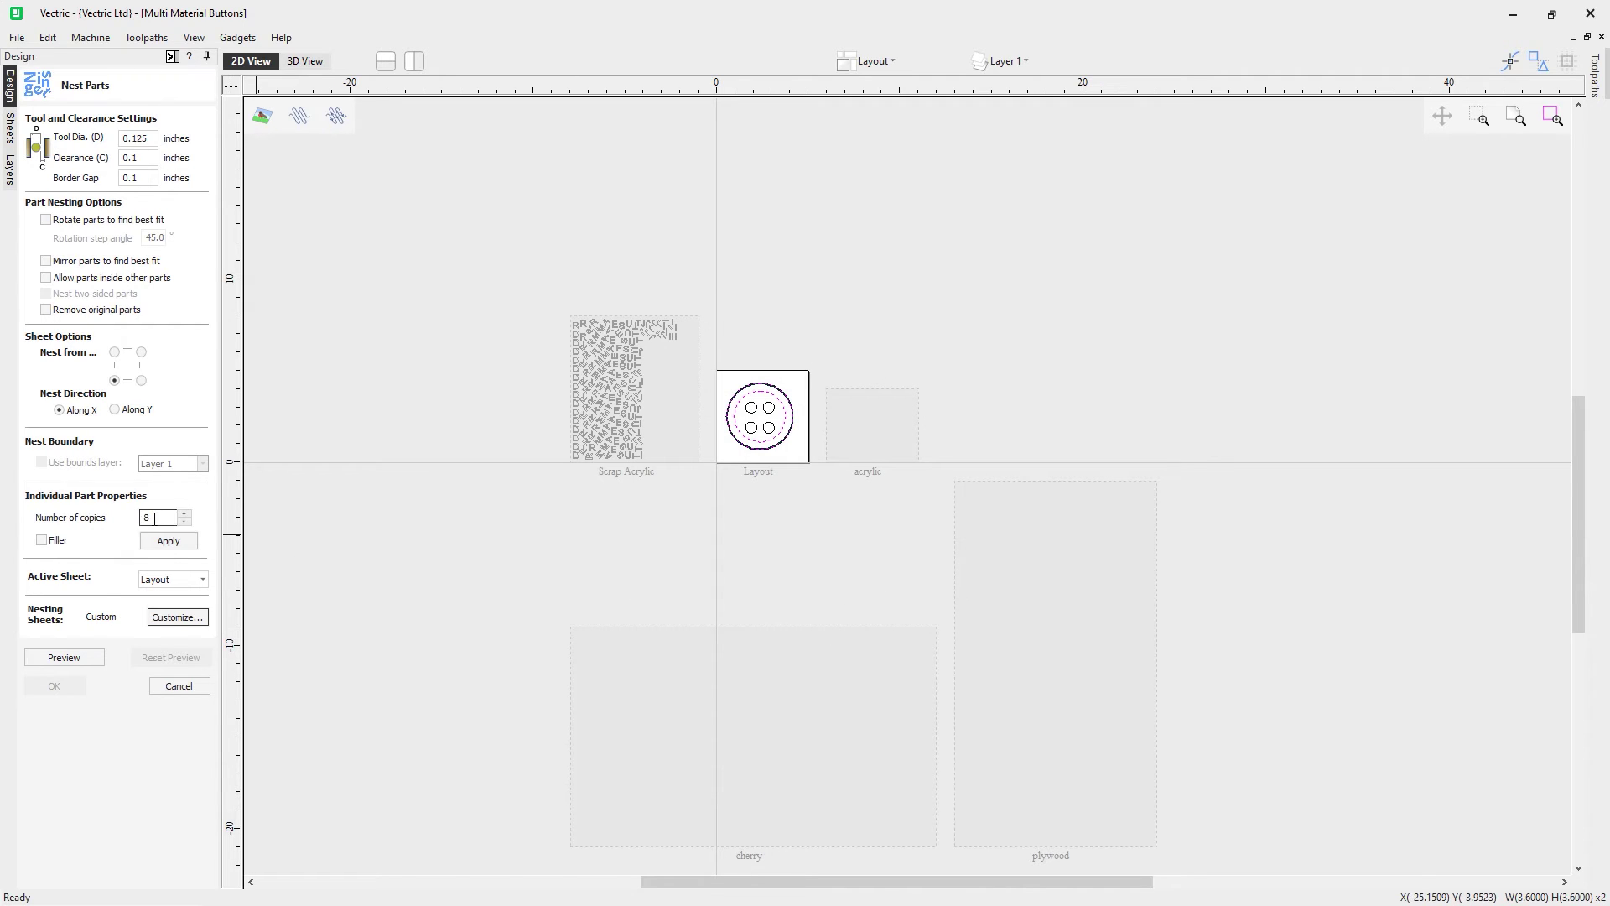
left_click(169, 541)
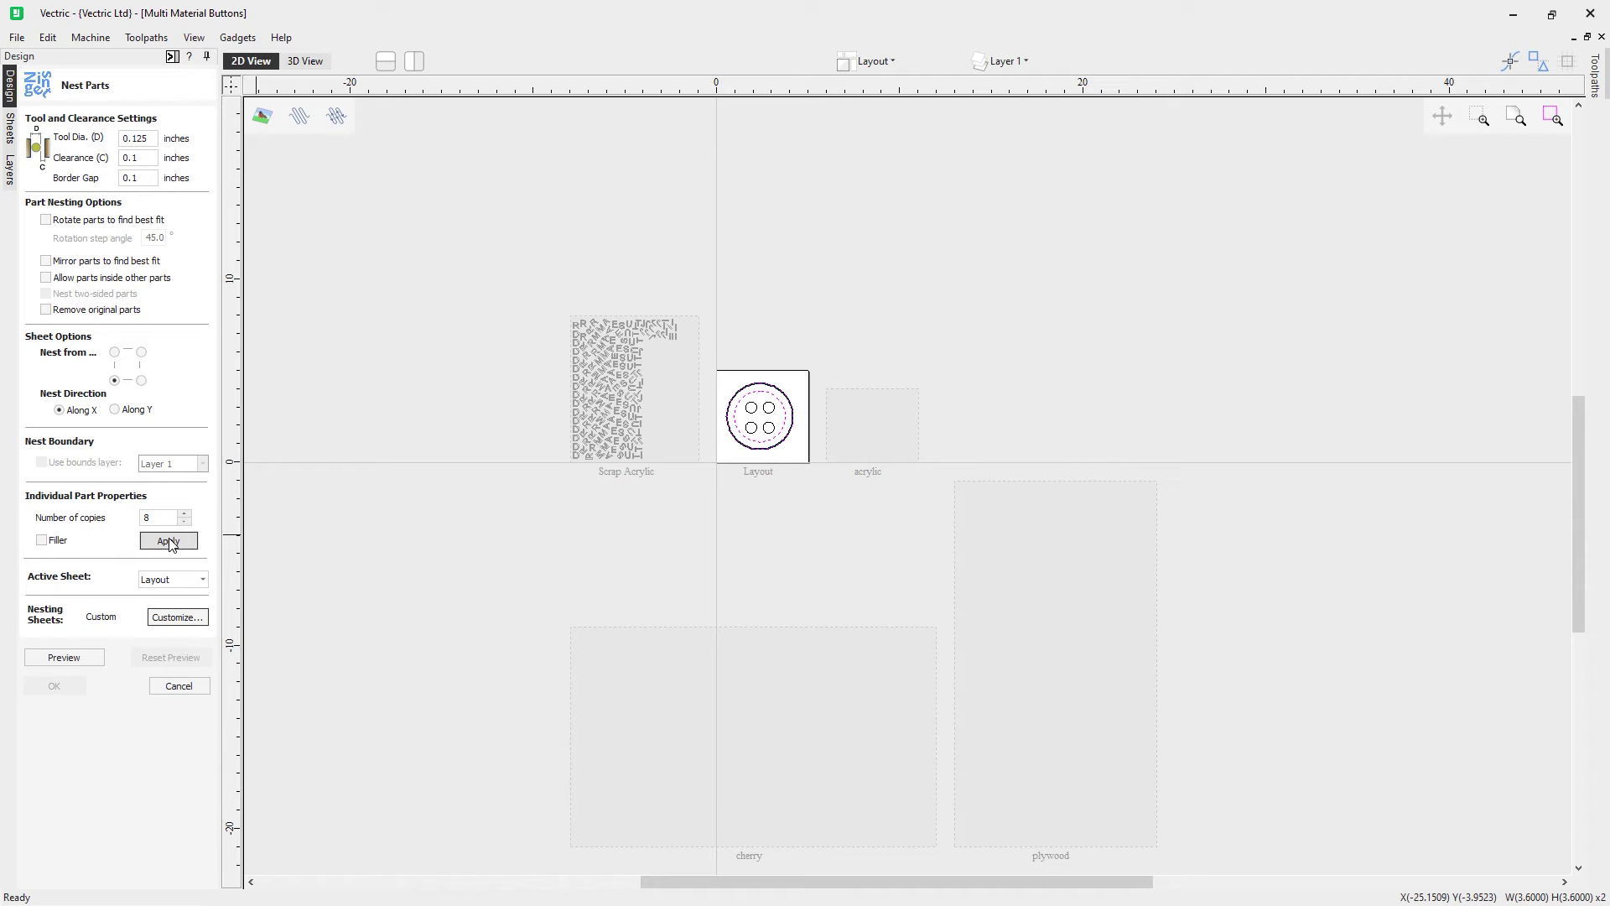
left_click(74, 660)
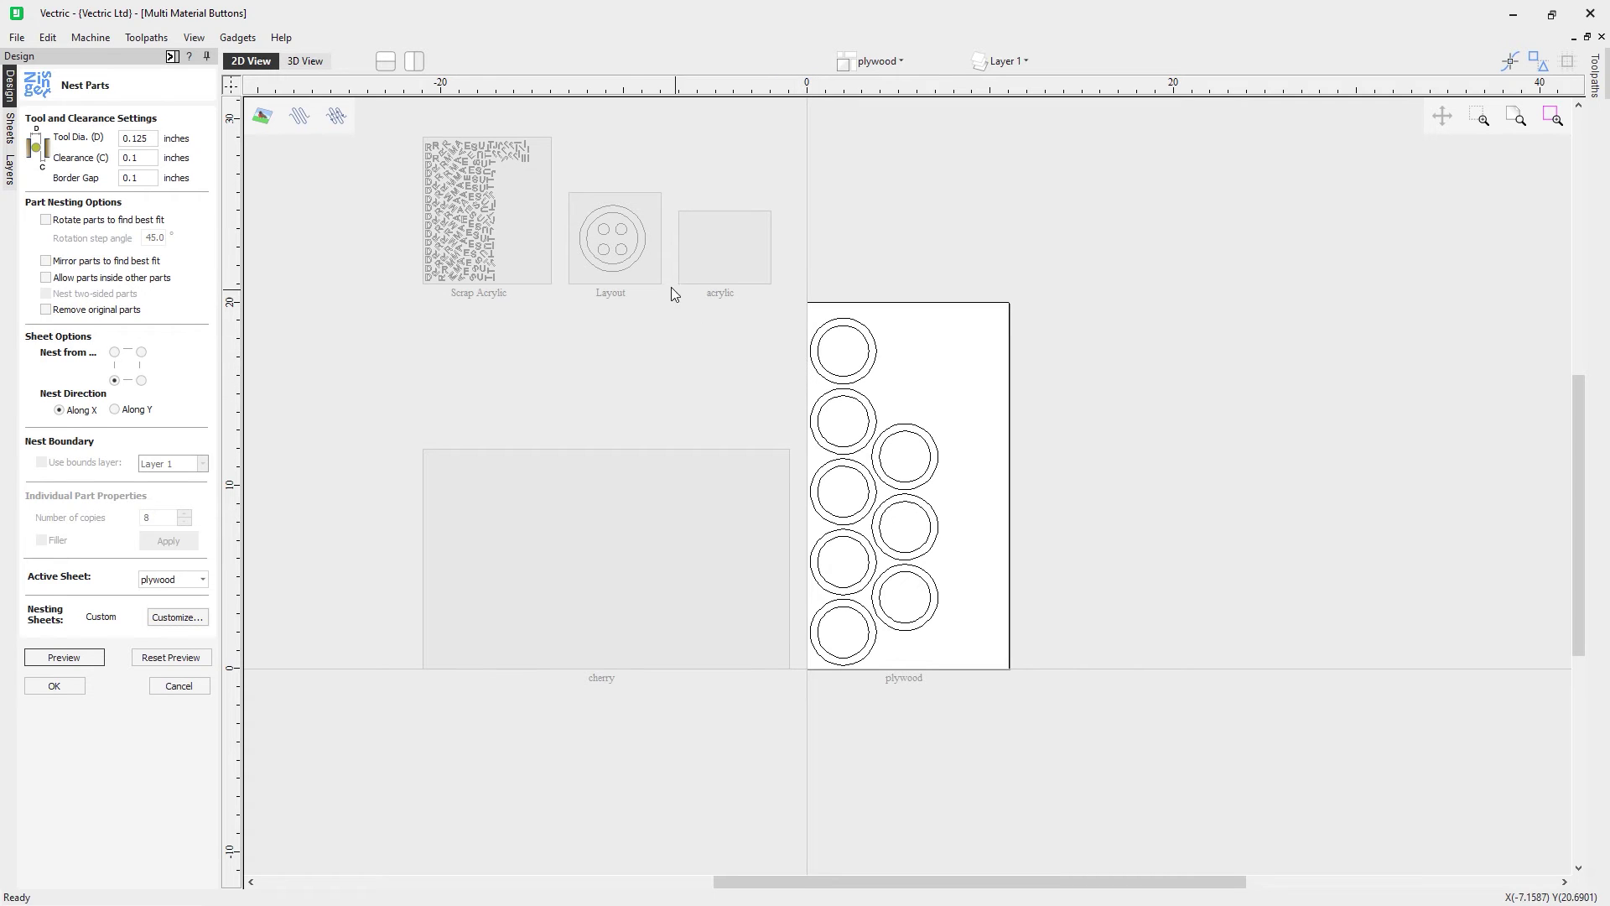
Make the Layout sheet active, select the button's inner disc with its four holes, and apply 8 copies.
double_click(622, 289)
scroll(927, 520, "up", 2)
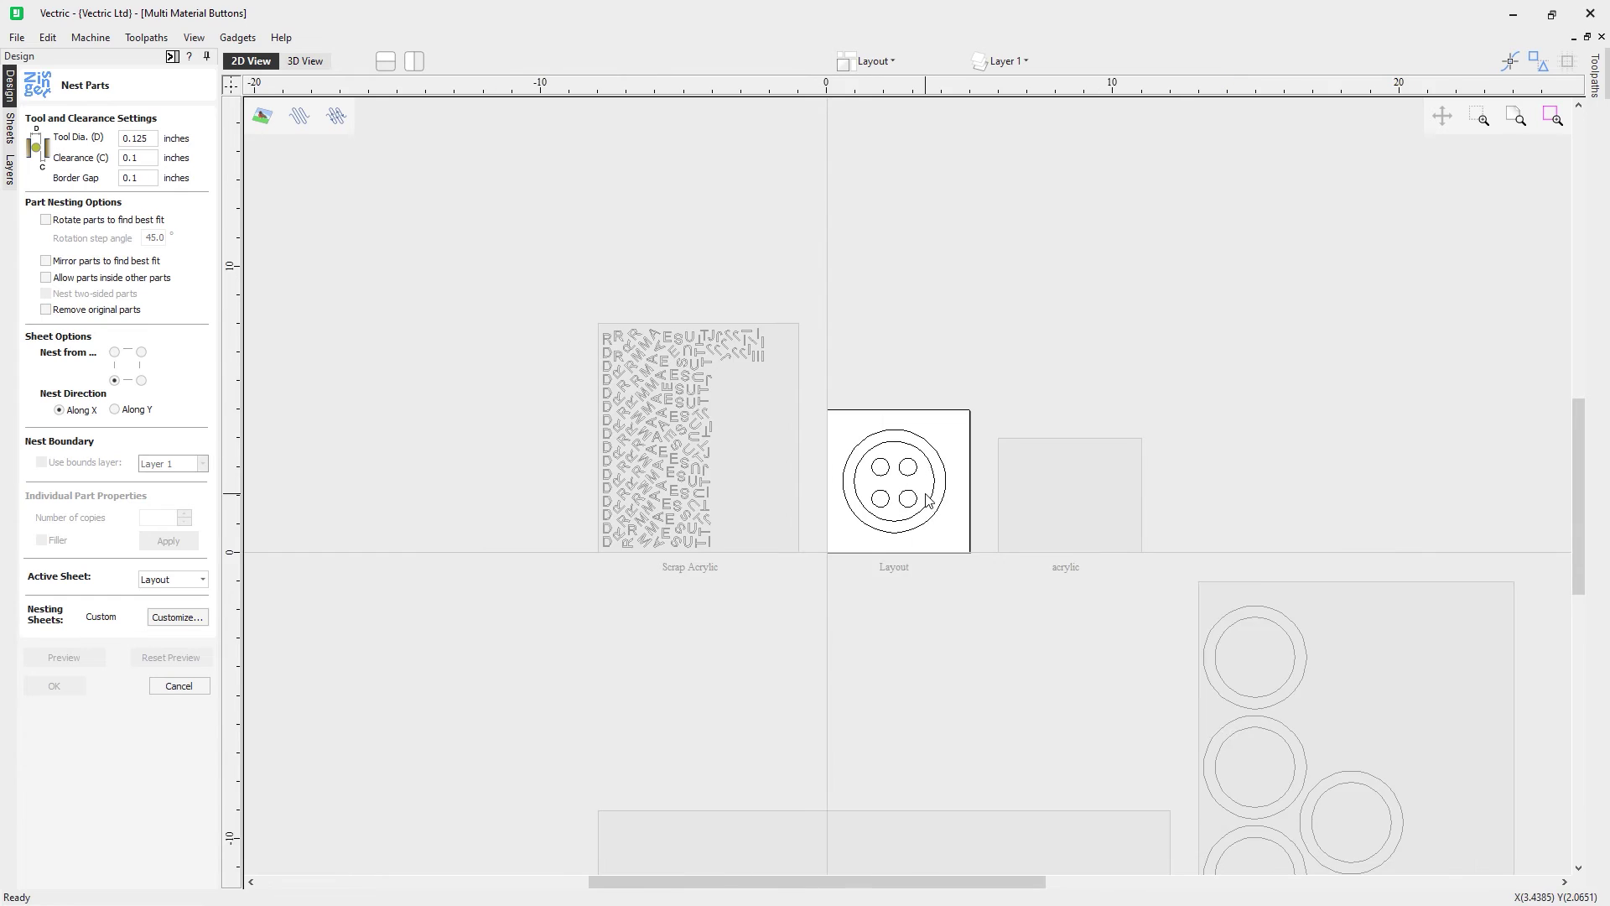
scroll(927, 500, "up", 2)
left_click_drag(928, 531, 820, 413)
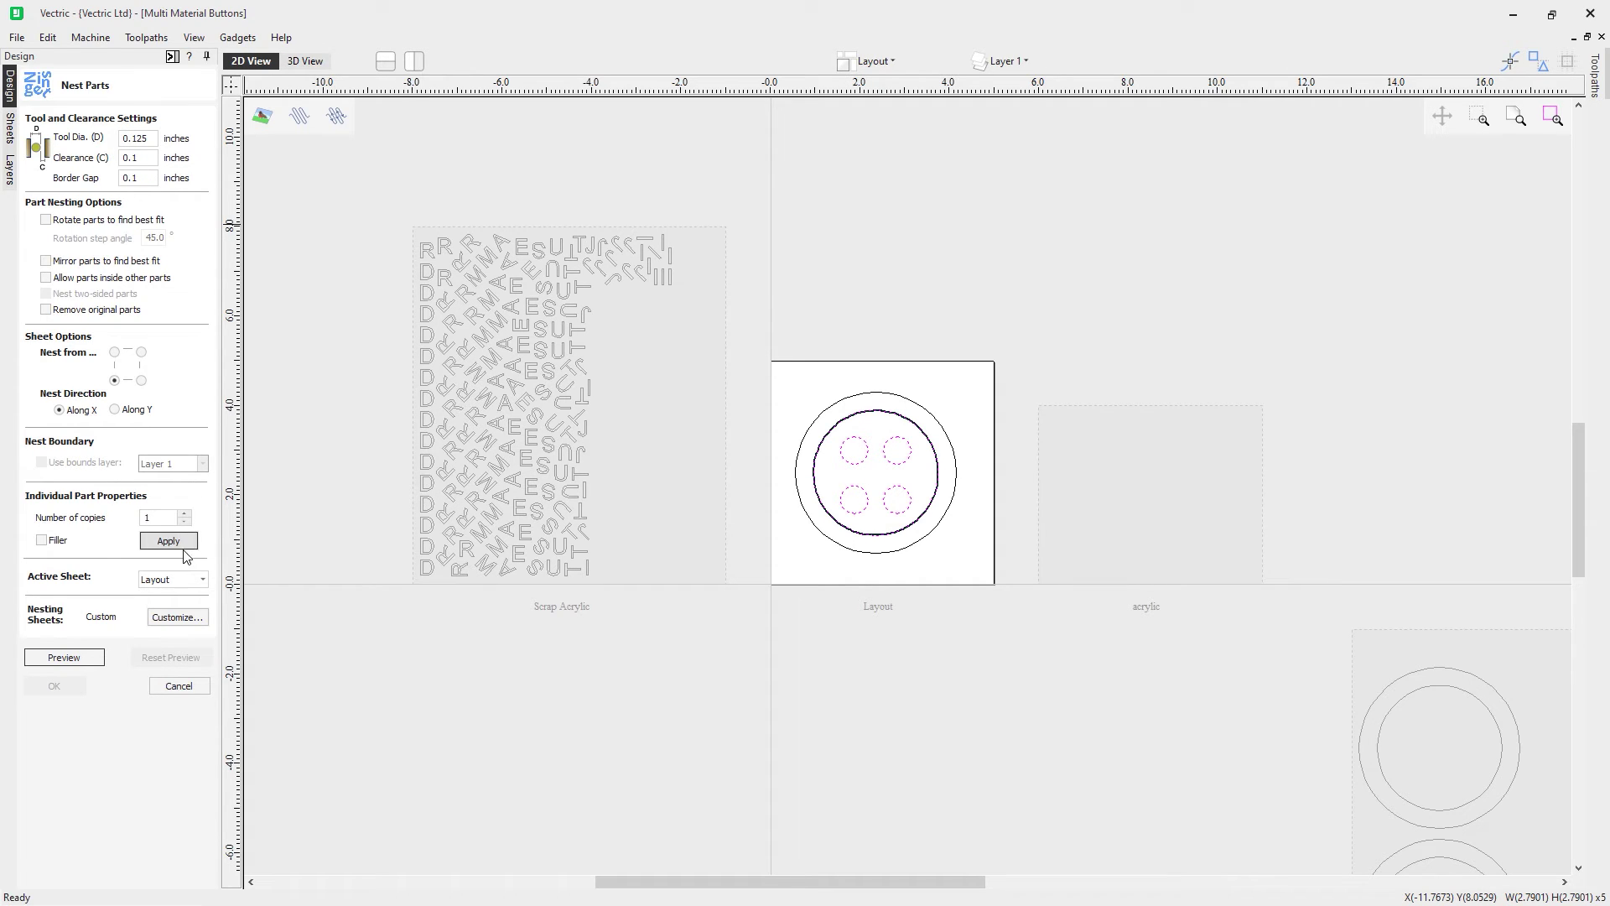
left_click(184, 514)
left_click(183, 514)
left_click(184, 513)
left_click(183, 514)
left_click(168, 541)
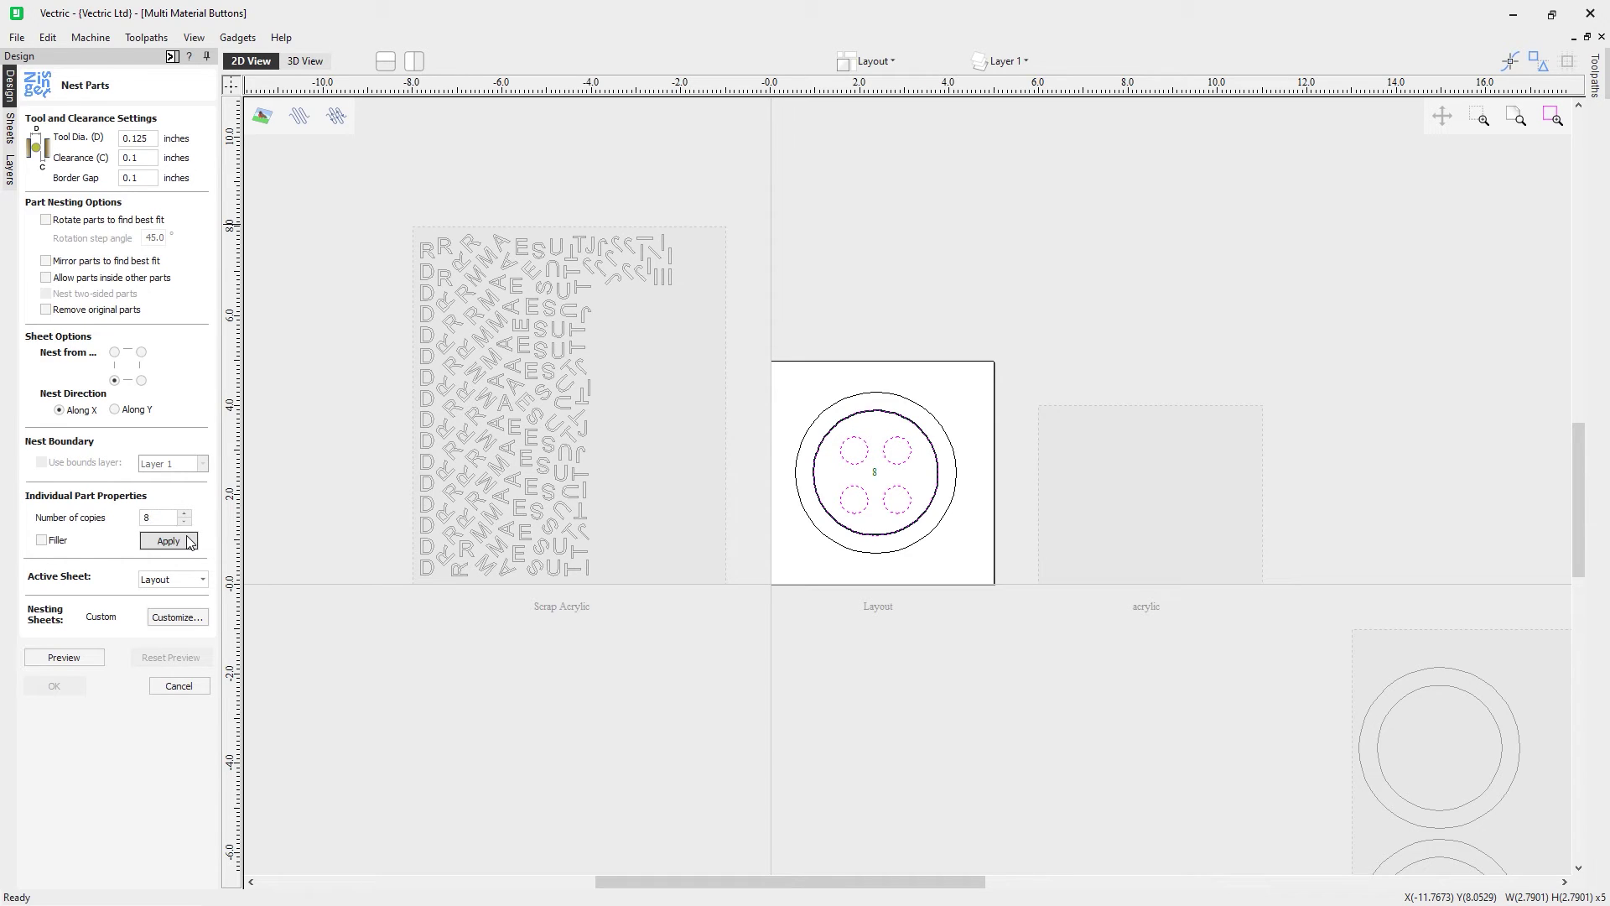
Change the custom nesting sheet to cherry and preview the nesting of the inner discs.
left_click(177, 617)
left_click(776, 411)
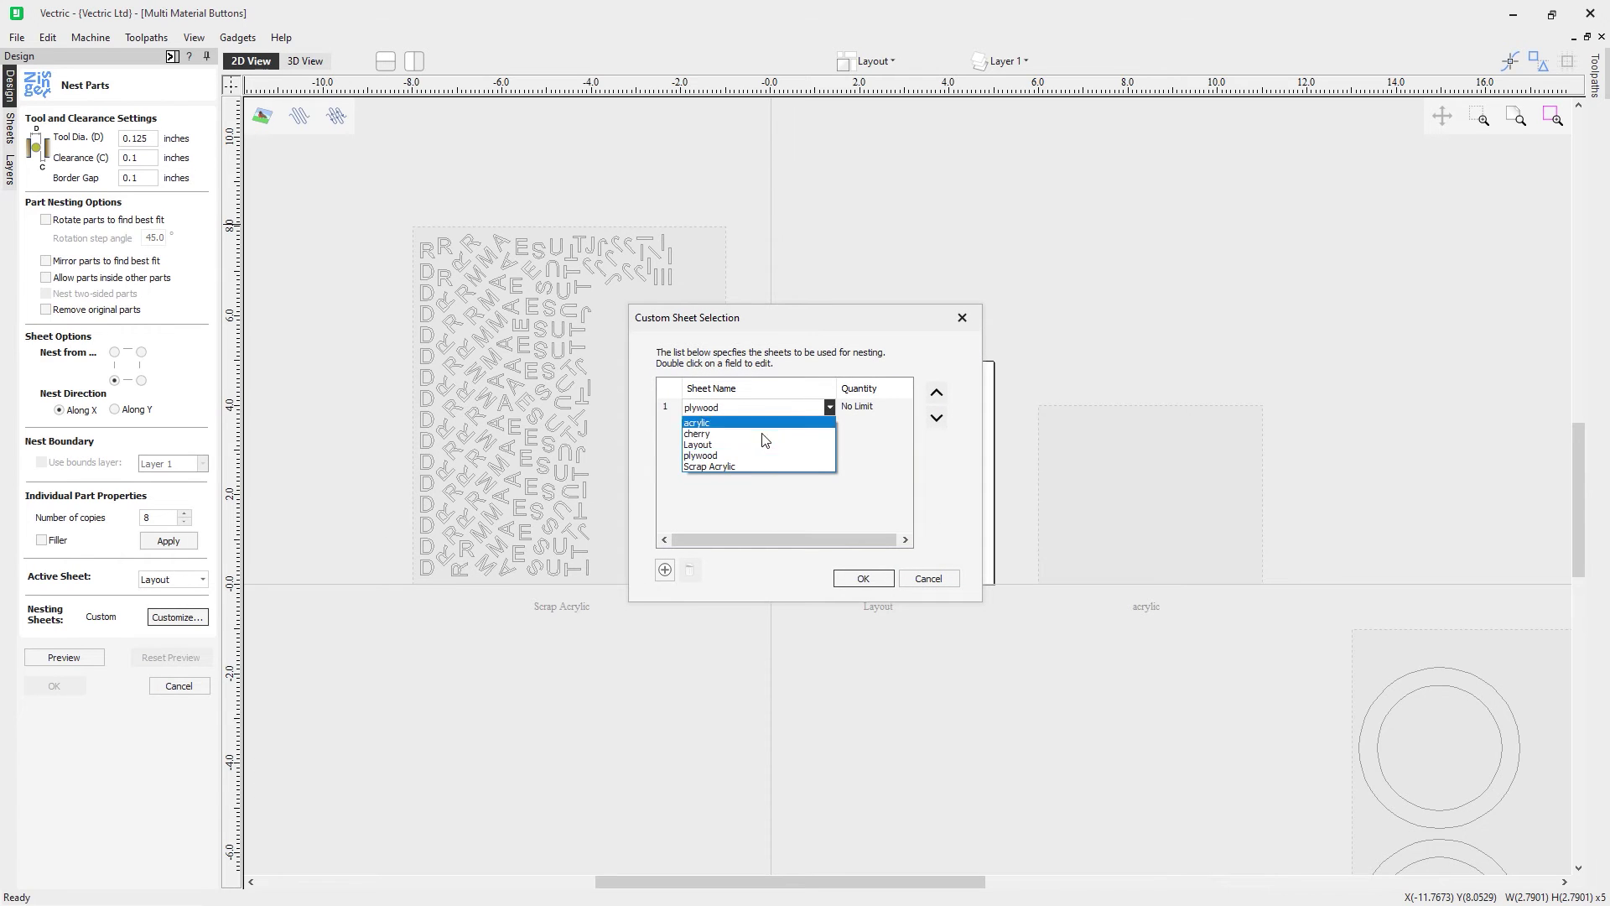
left_click(758, 438)
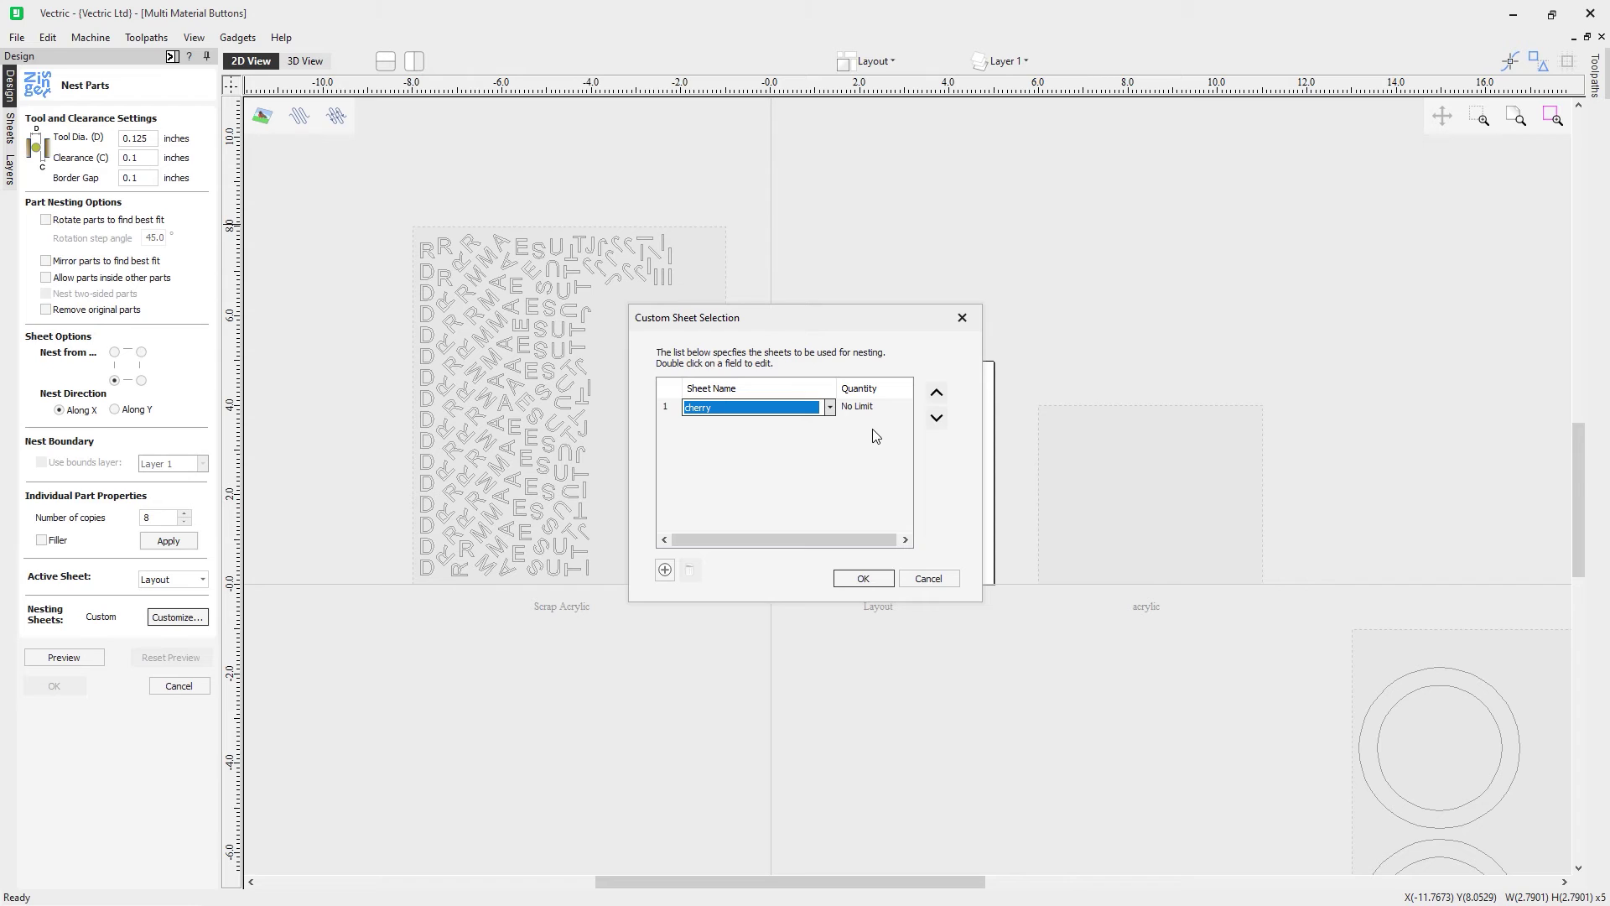
left_click(864, 579)
left_click(59, 661)
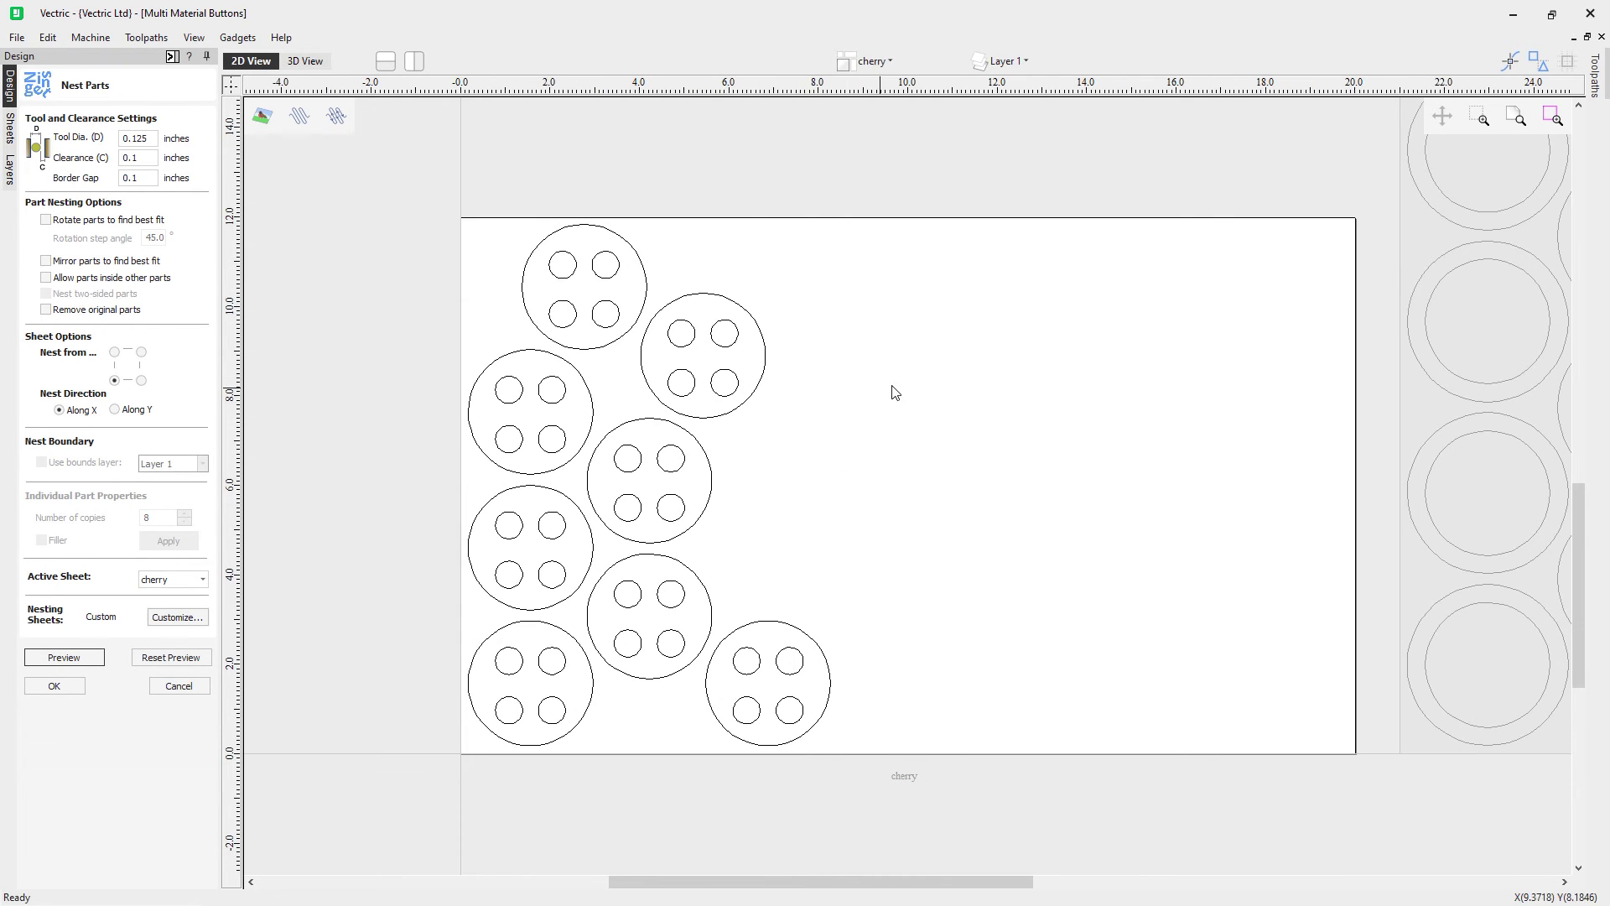
Make the Layout sheet active again and select the button's four hole circles.
scroll(920, 377, "down", 3)
scroll(855, 176, "down", 1)
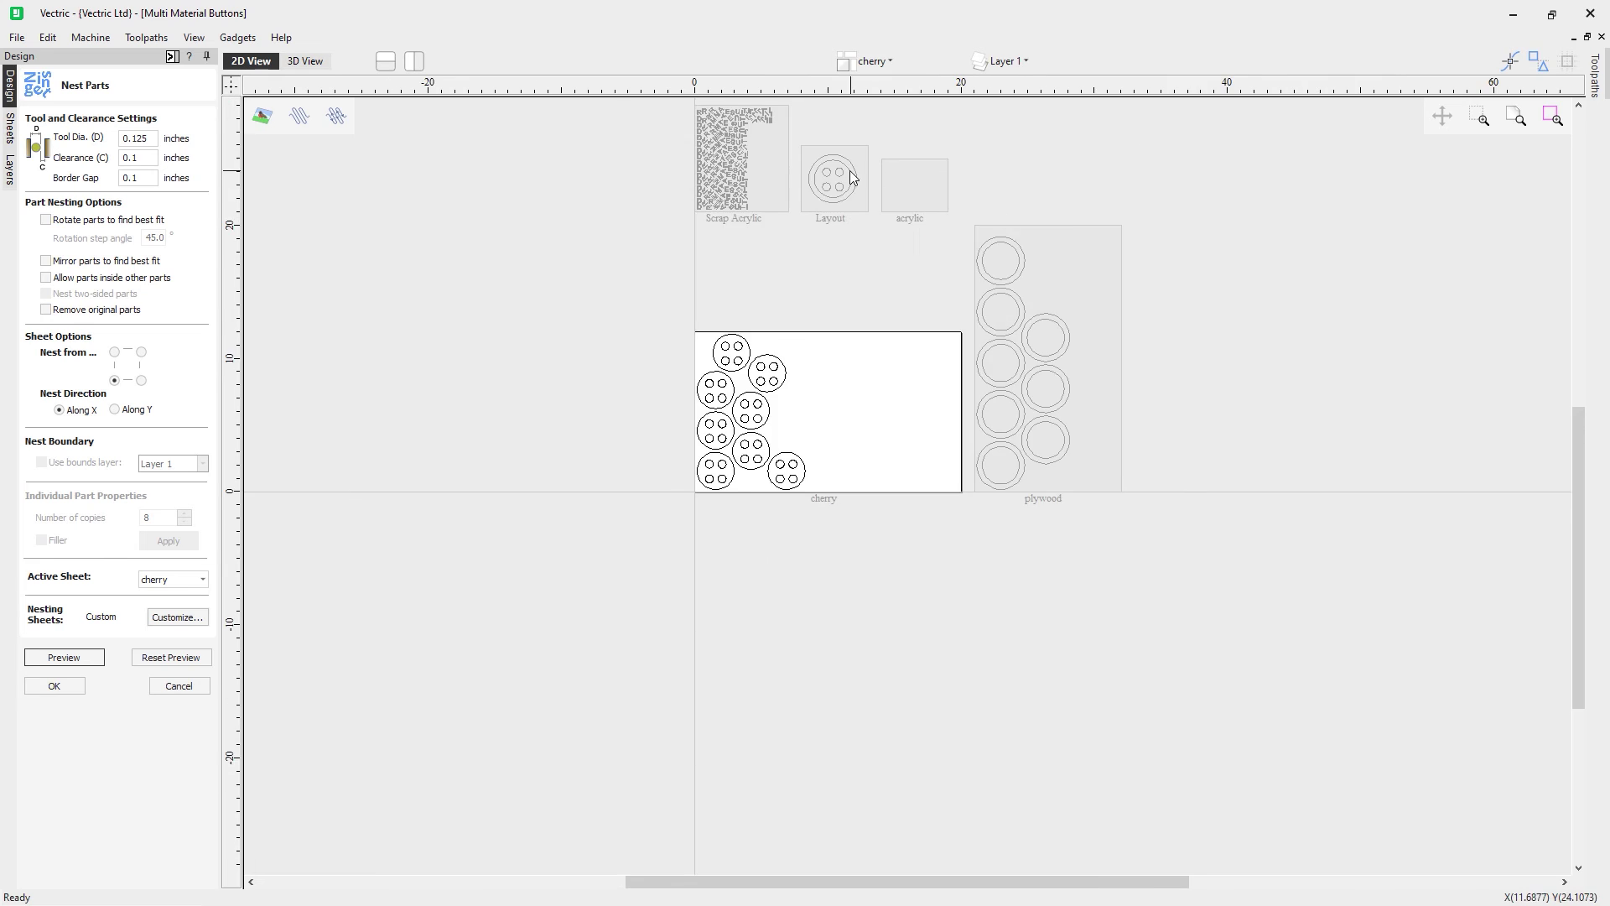
scroll(837, 304, "up", 5)
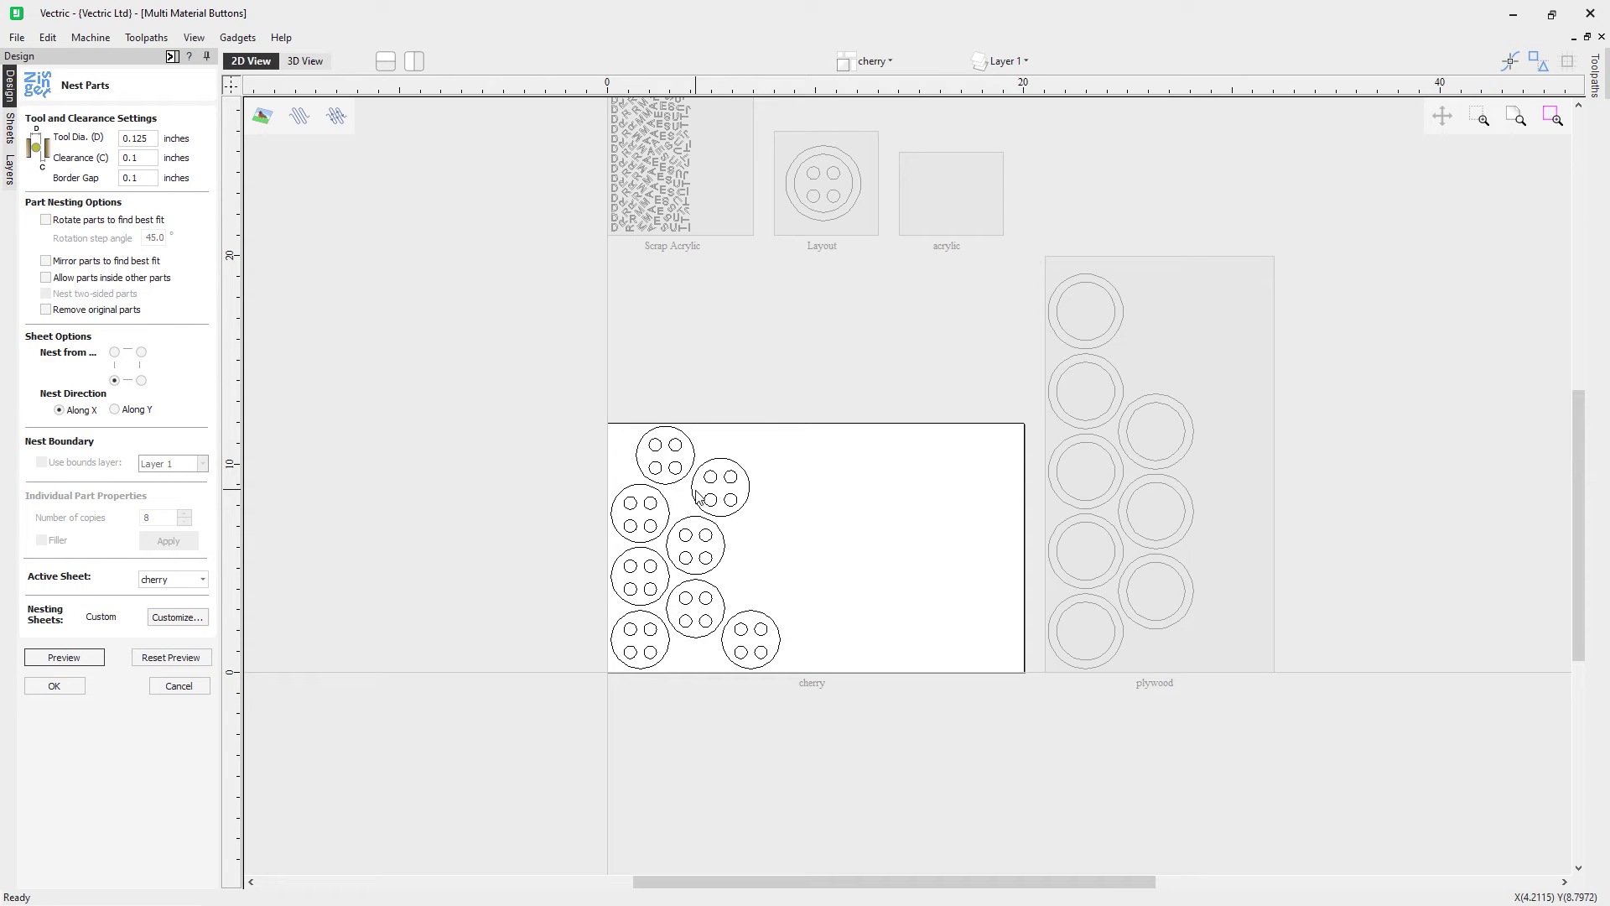
scroll(681, 504, "up", 1)
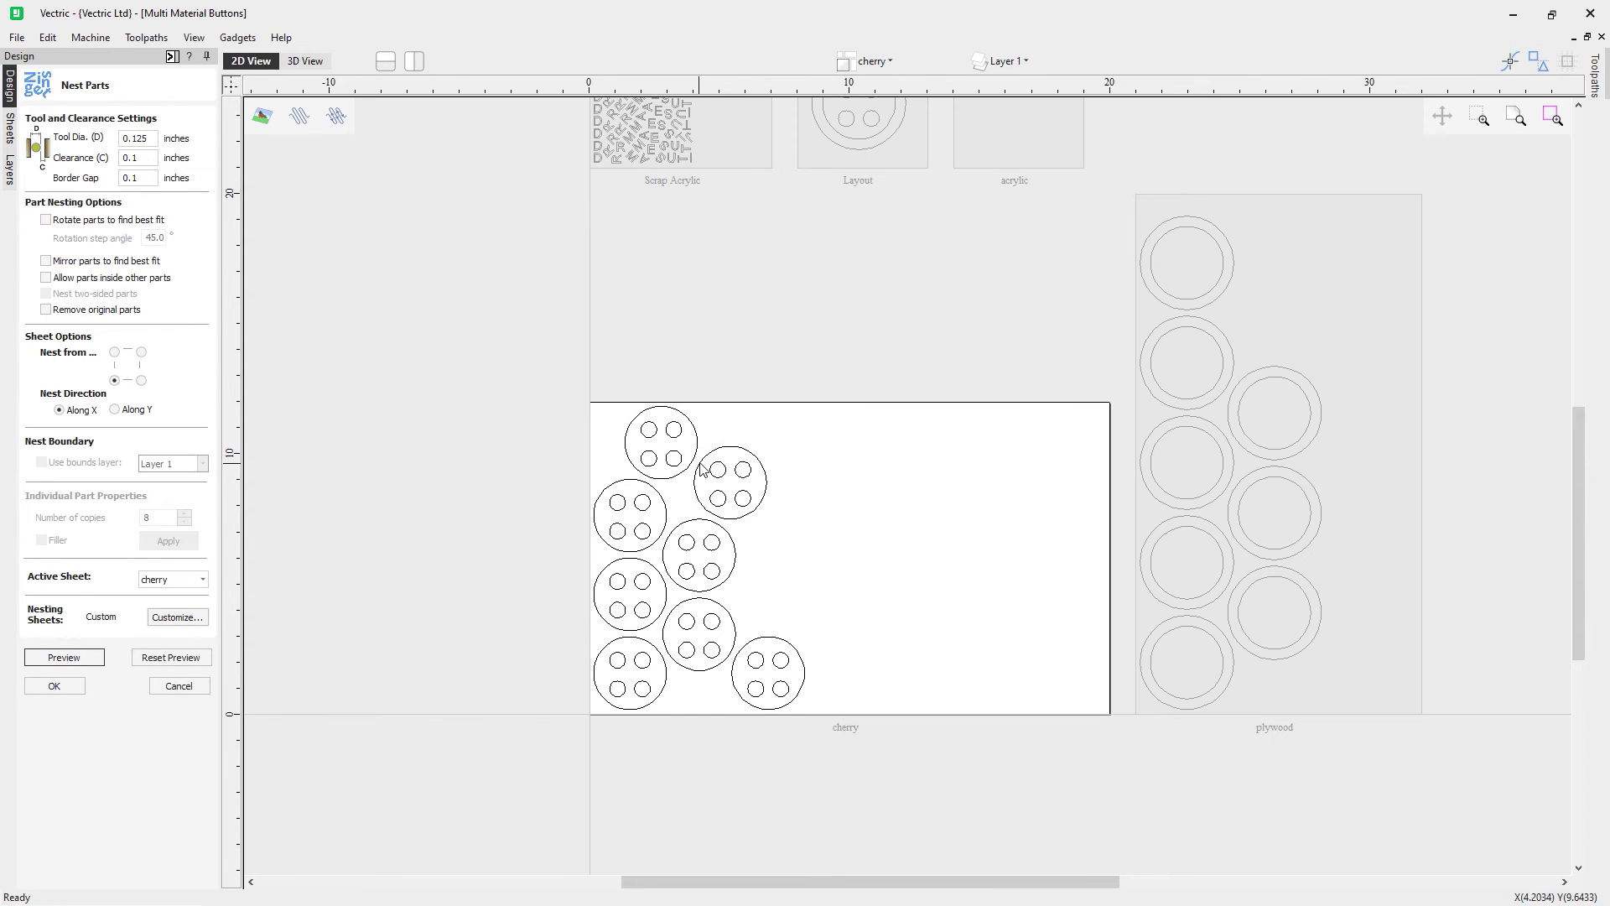
scroll(814, 317, "down", 2)
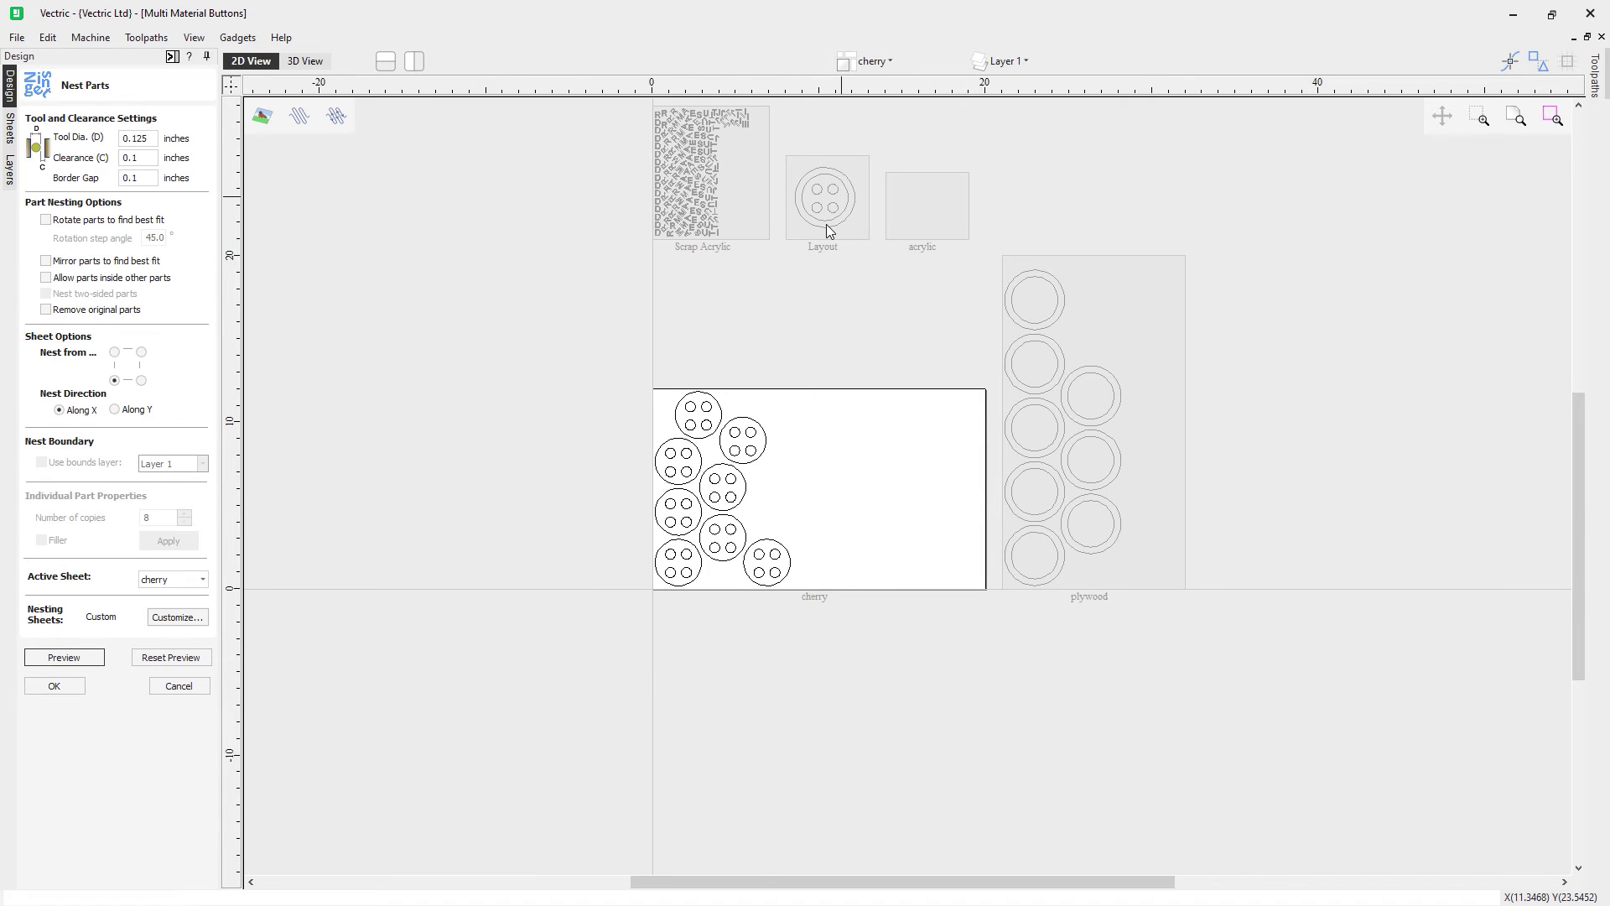
left_click(827, 224)
scroll(922, 495, "up", 4)
scroll(888, 512, "up", 2)
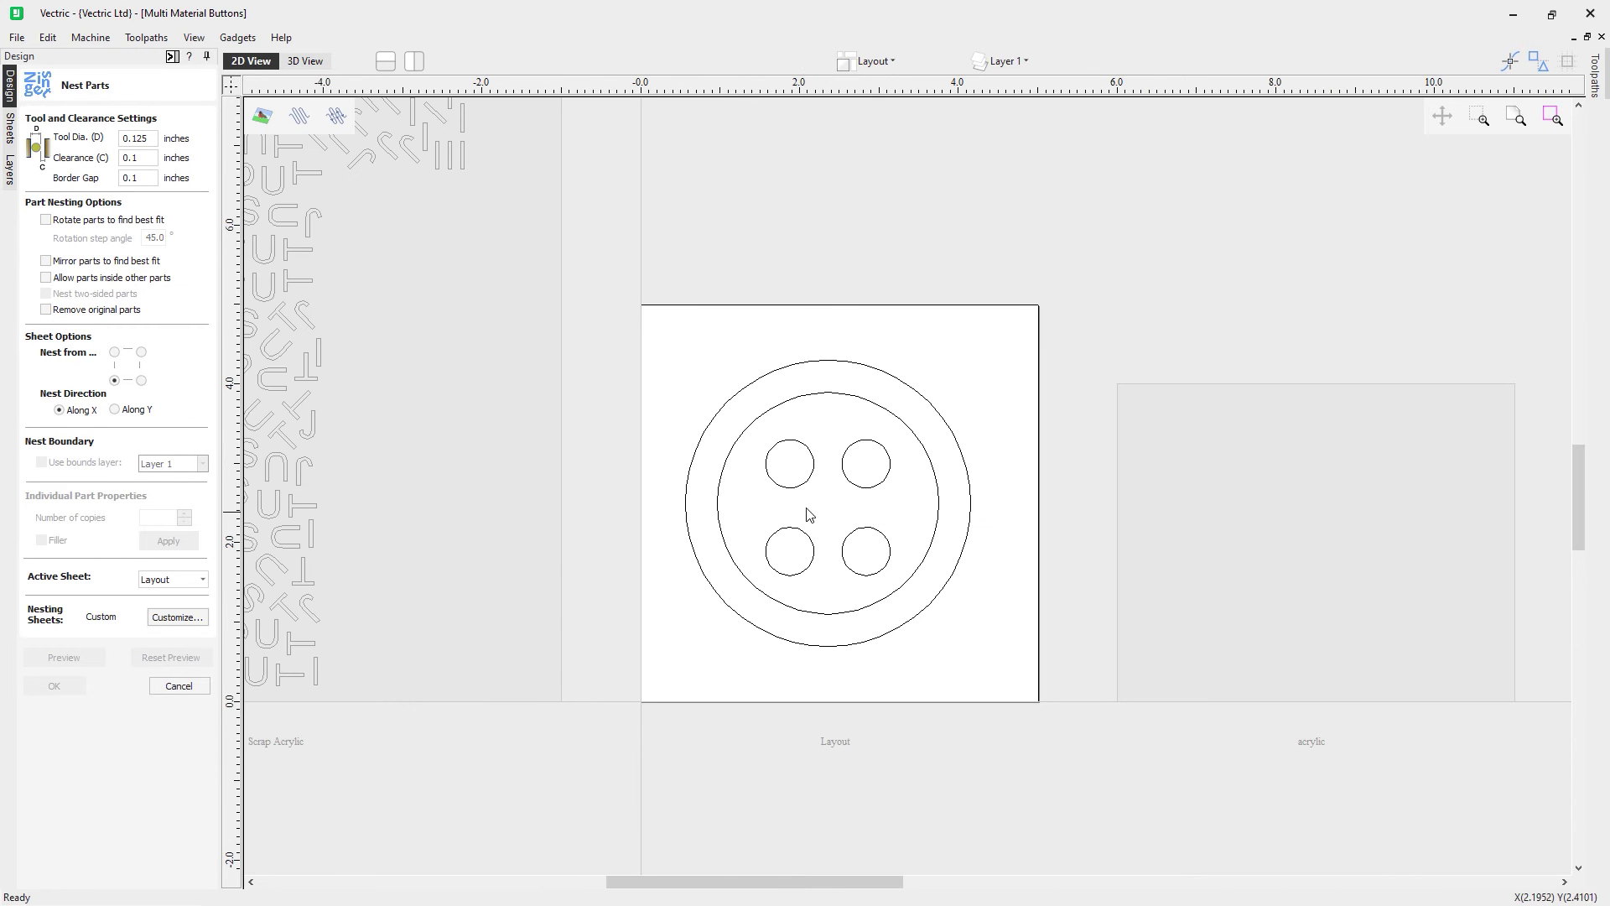
left_click_drag(760, 441, 891, 586)
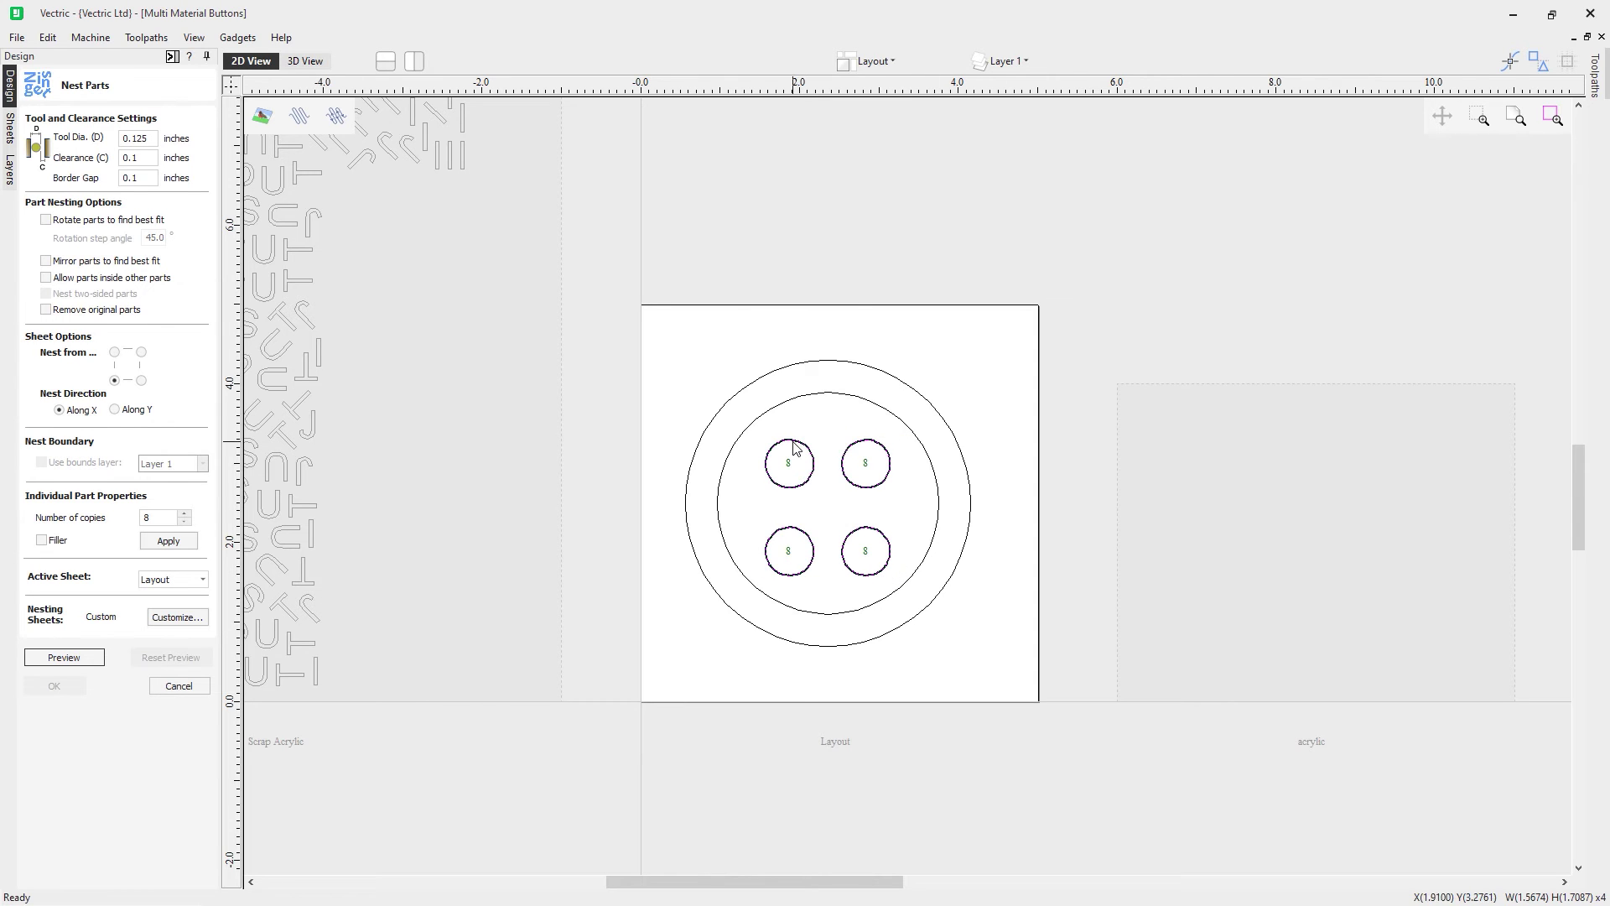
Make the Scrap Acrylic sheet active and cancel the nesting tool.
scroll(668, 426, "down", 3)
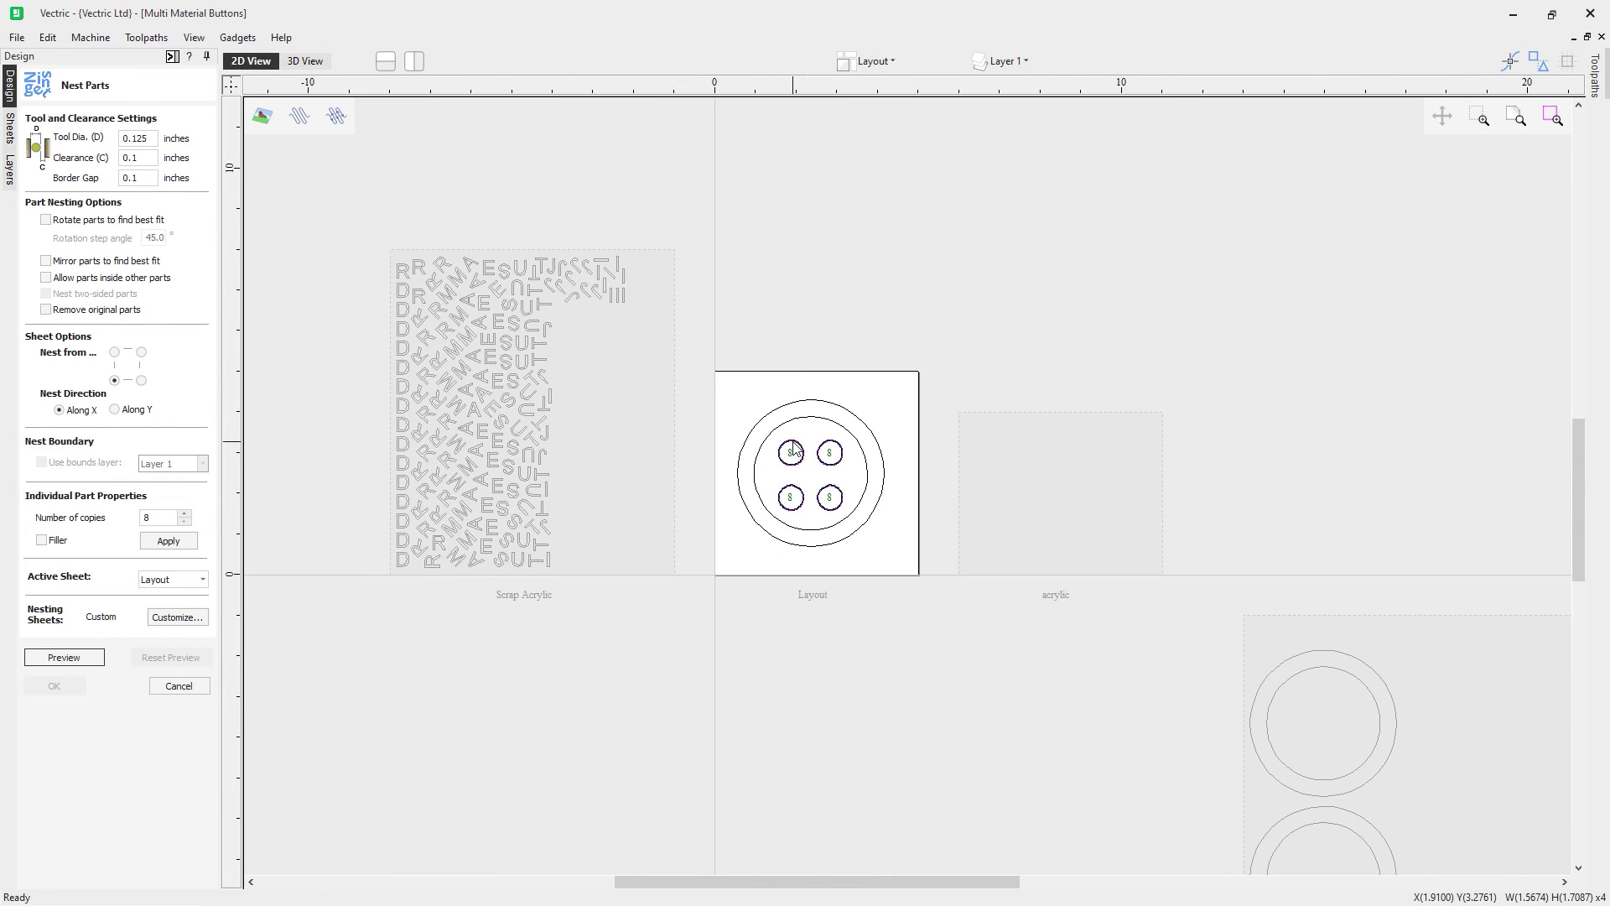
double_click(650, 430)
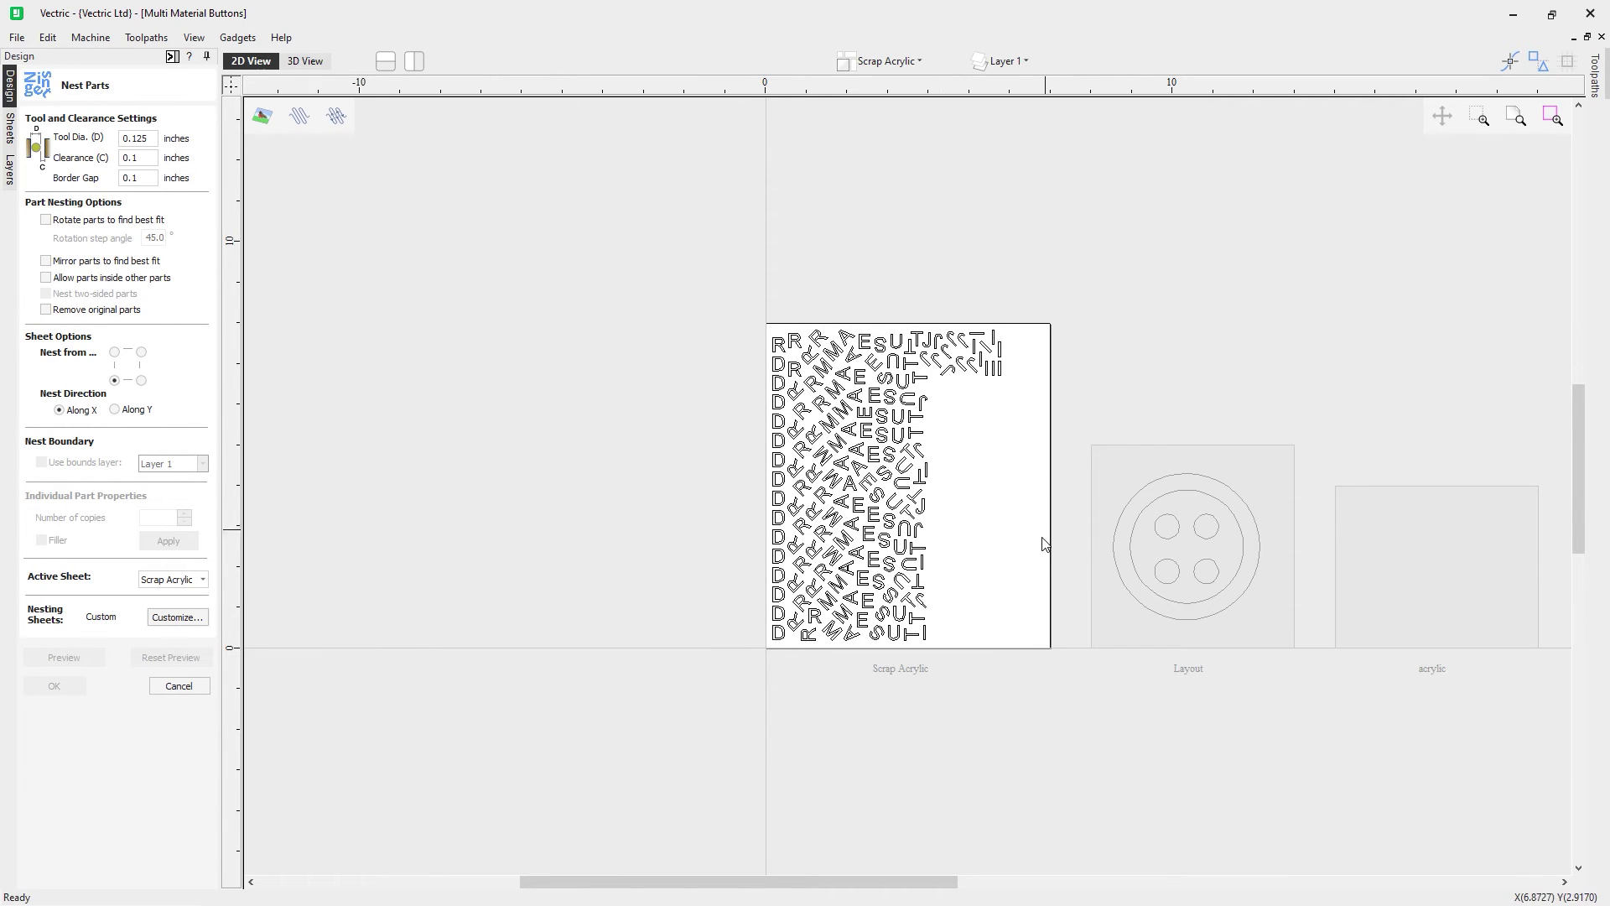
left_click(179, 685)
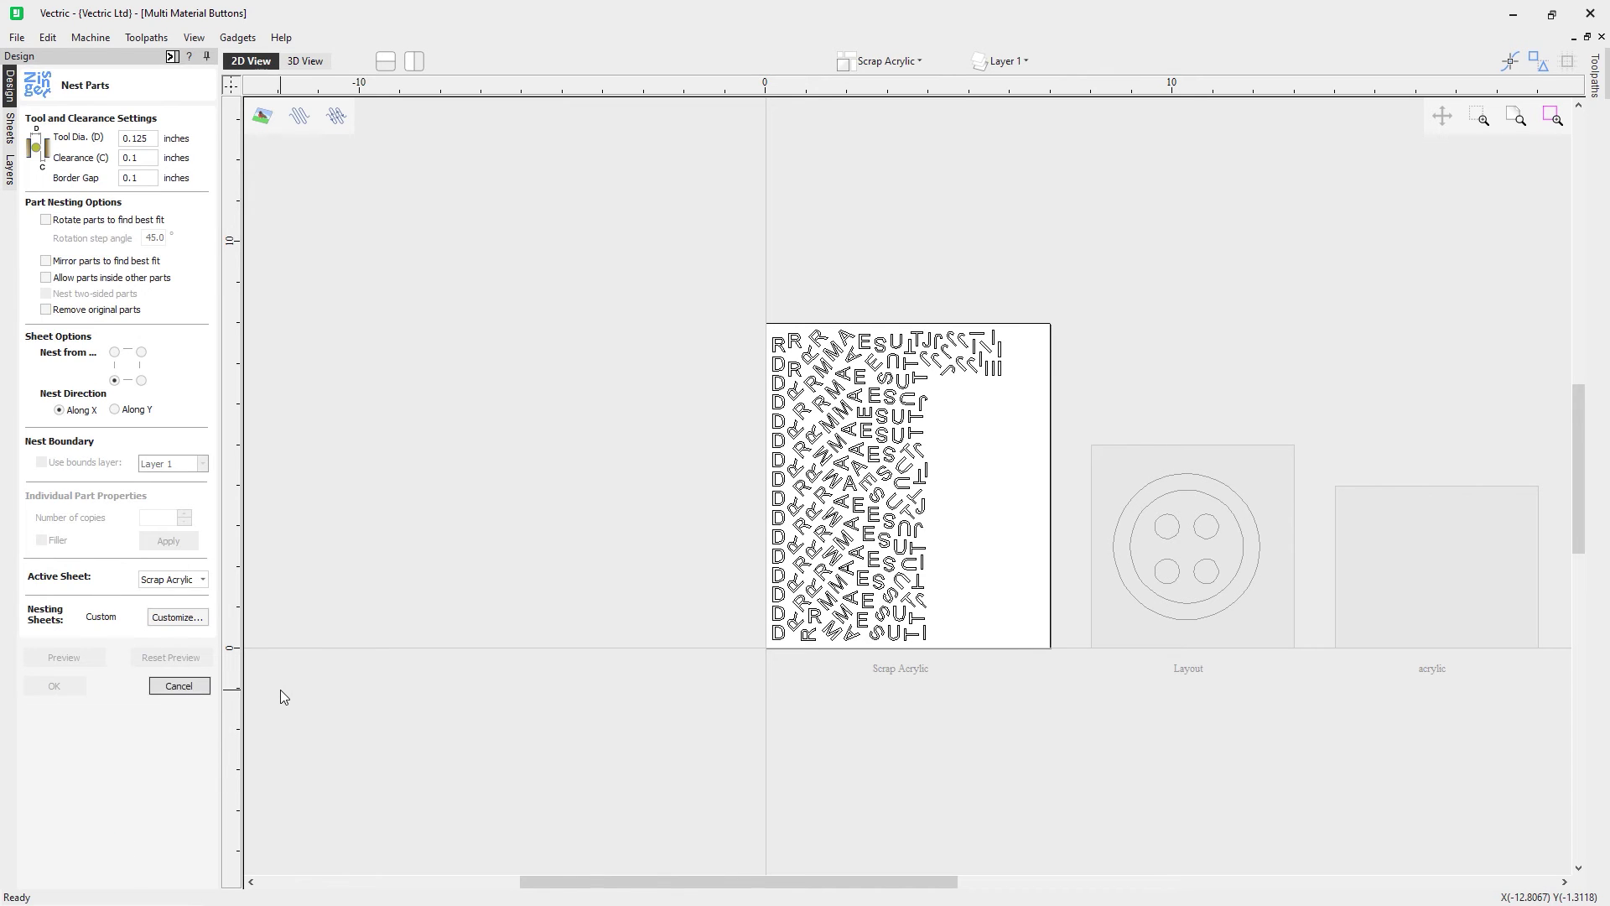
Draw a square-cornered rectangle about 2.85 by 6.52 inches over the empty area beside the nested letters on the Scrap Acrylic sheet.
scroll(1054, 485, "up", 1)
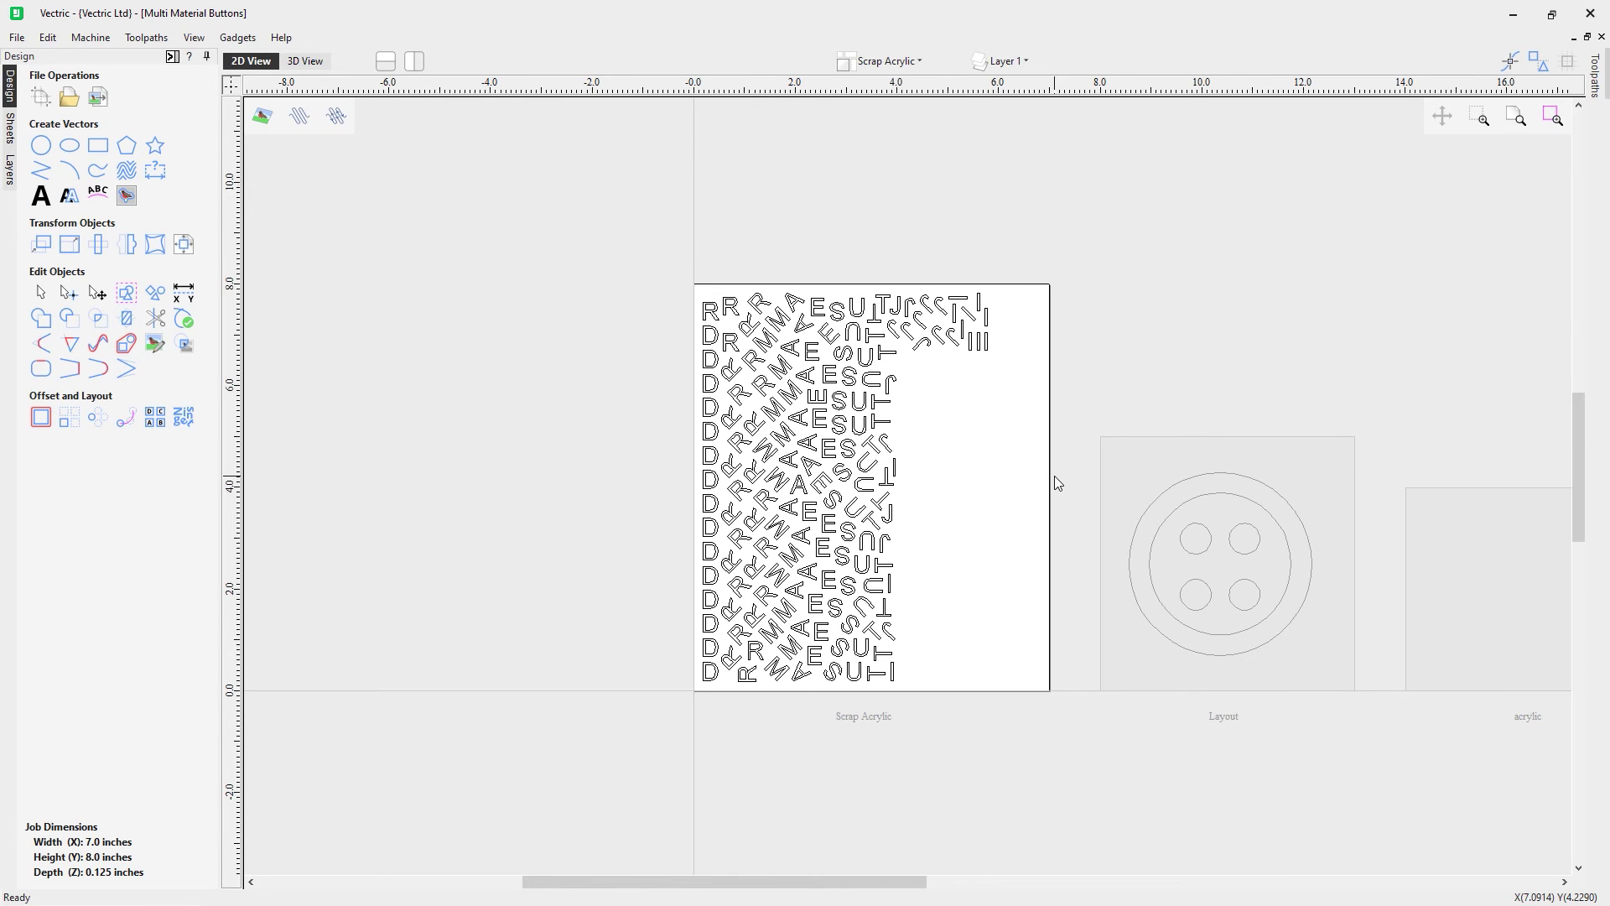
scroll(1055, 482, "up", 1)
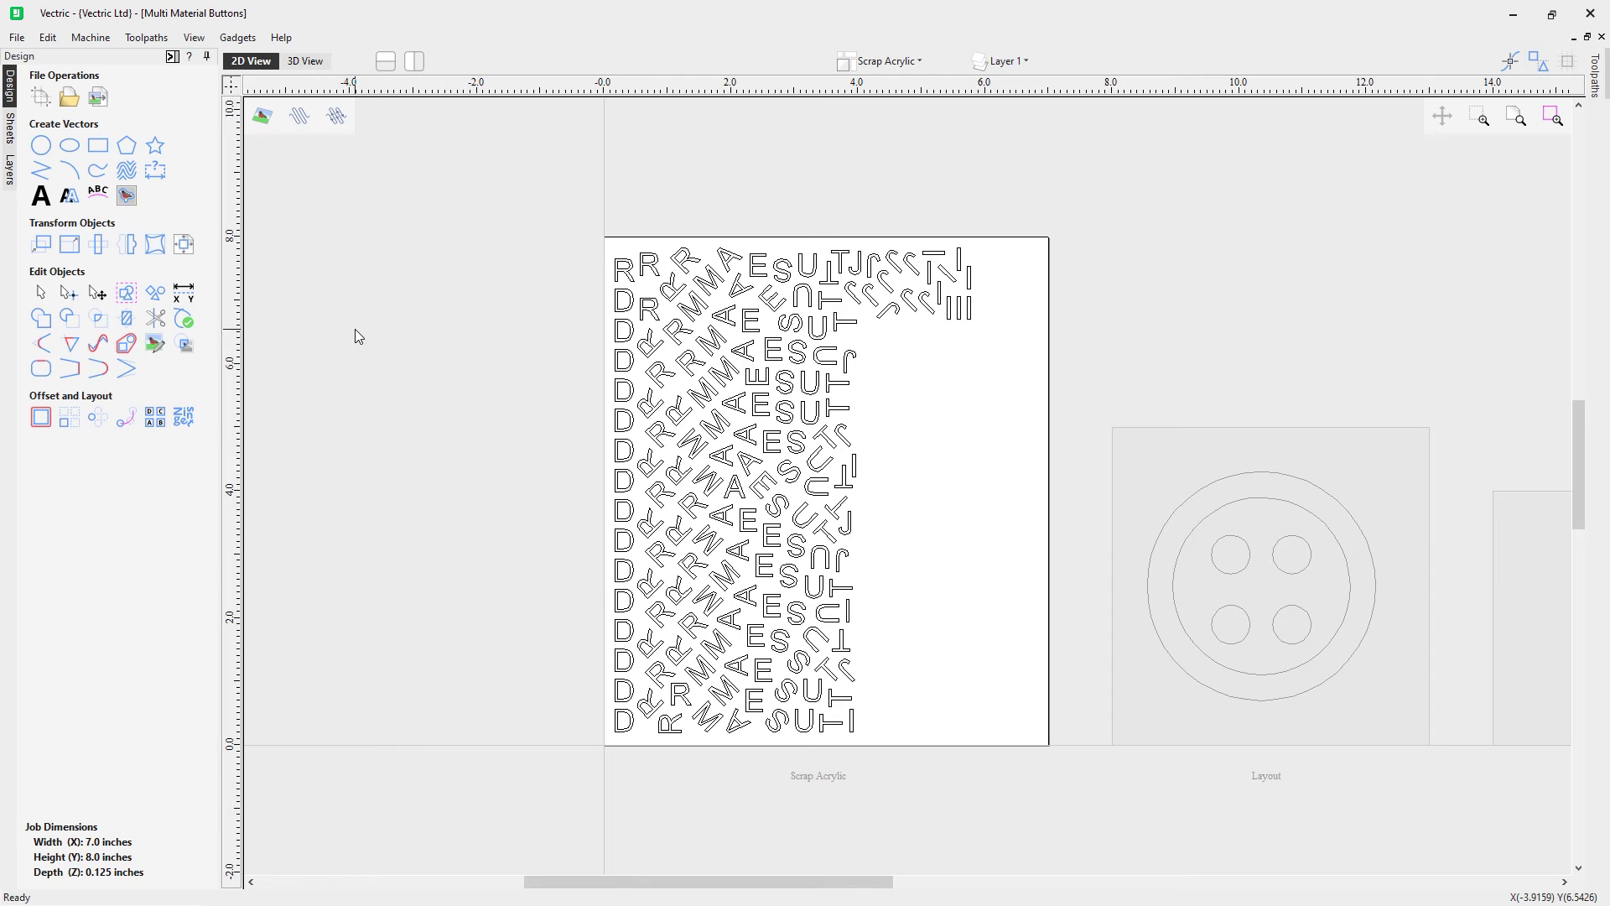
left_click(99, 146)
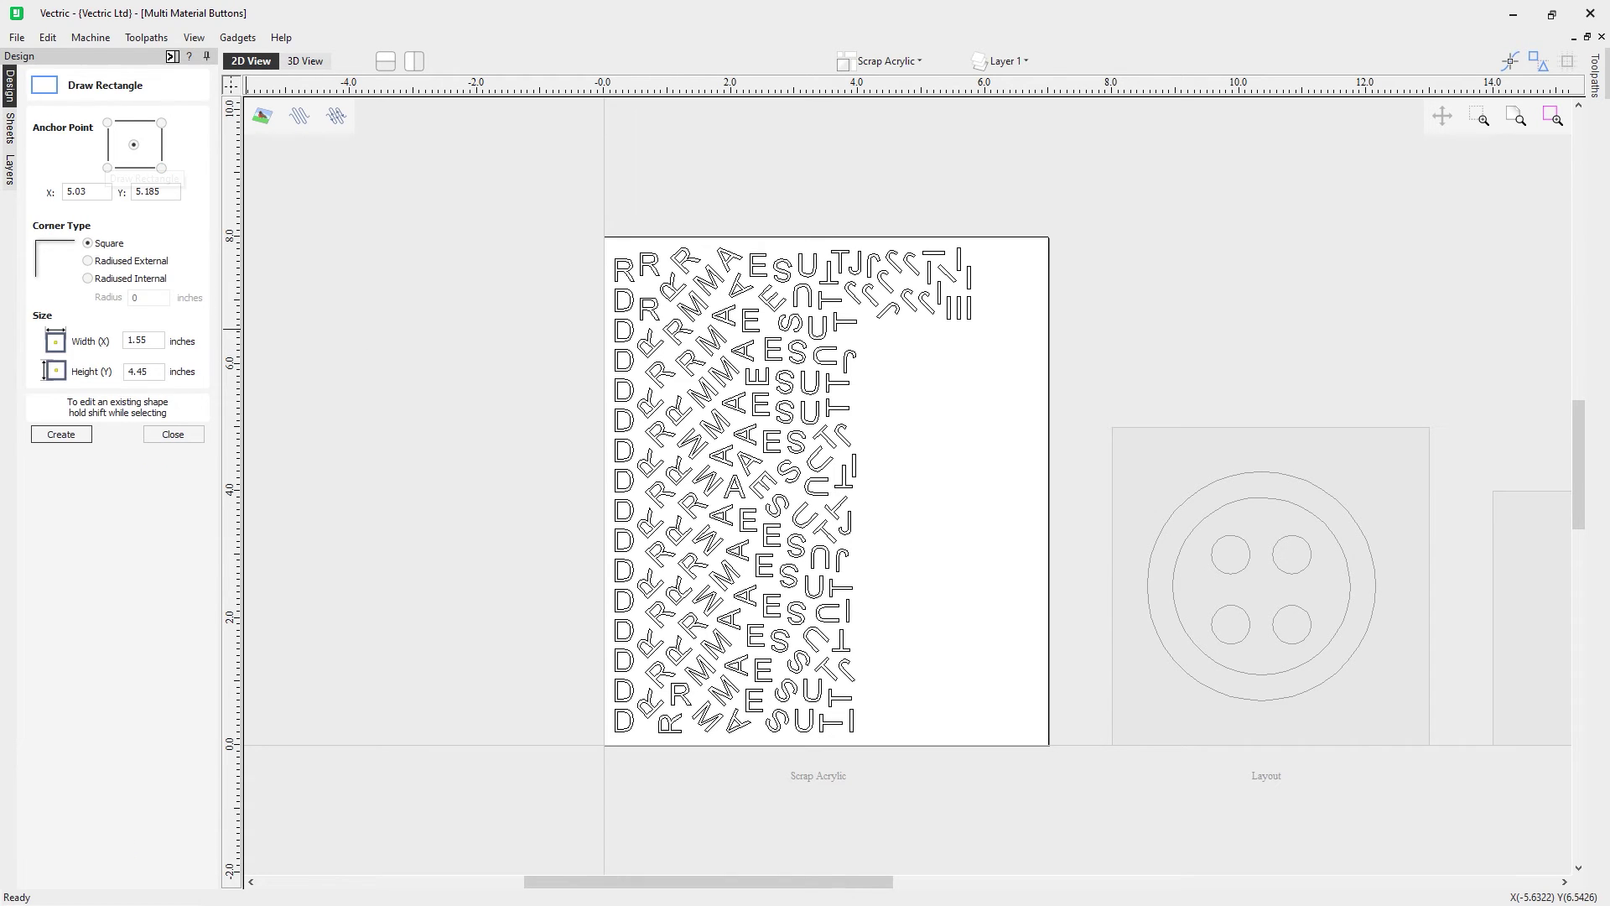
left_click(1048, 744)
left_click_drag(1035, 711, 868, 330)
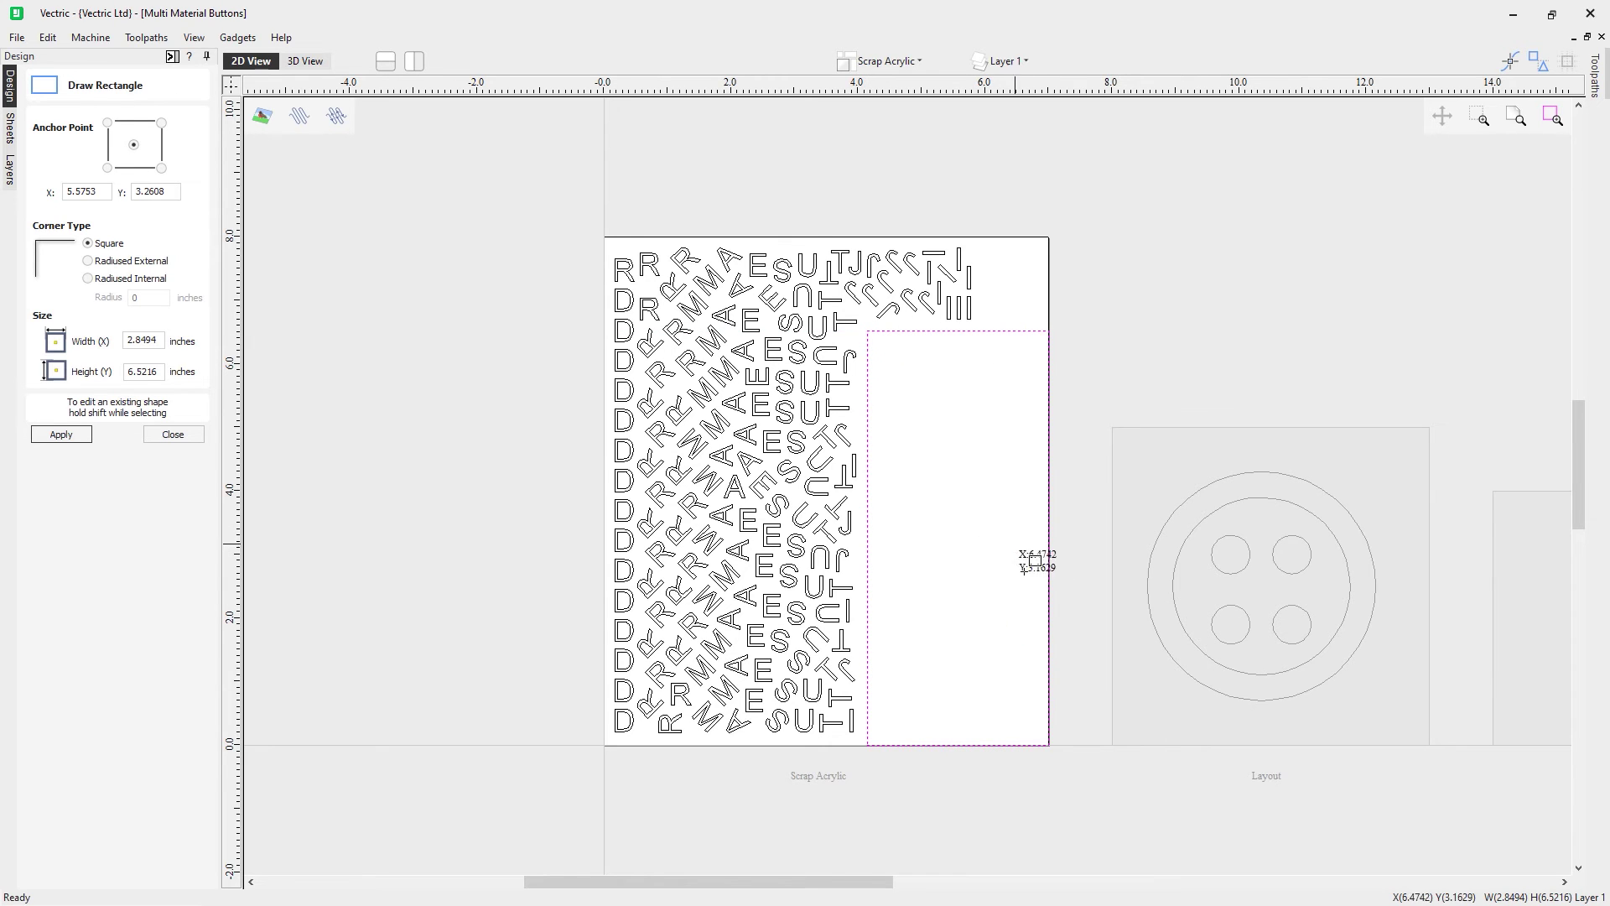
left_click(168, 435)
Move the rectangle to a new visible layer named Boundary without making that layer active.
right_click(866, 425)
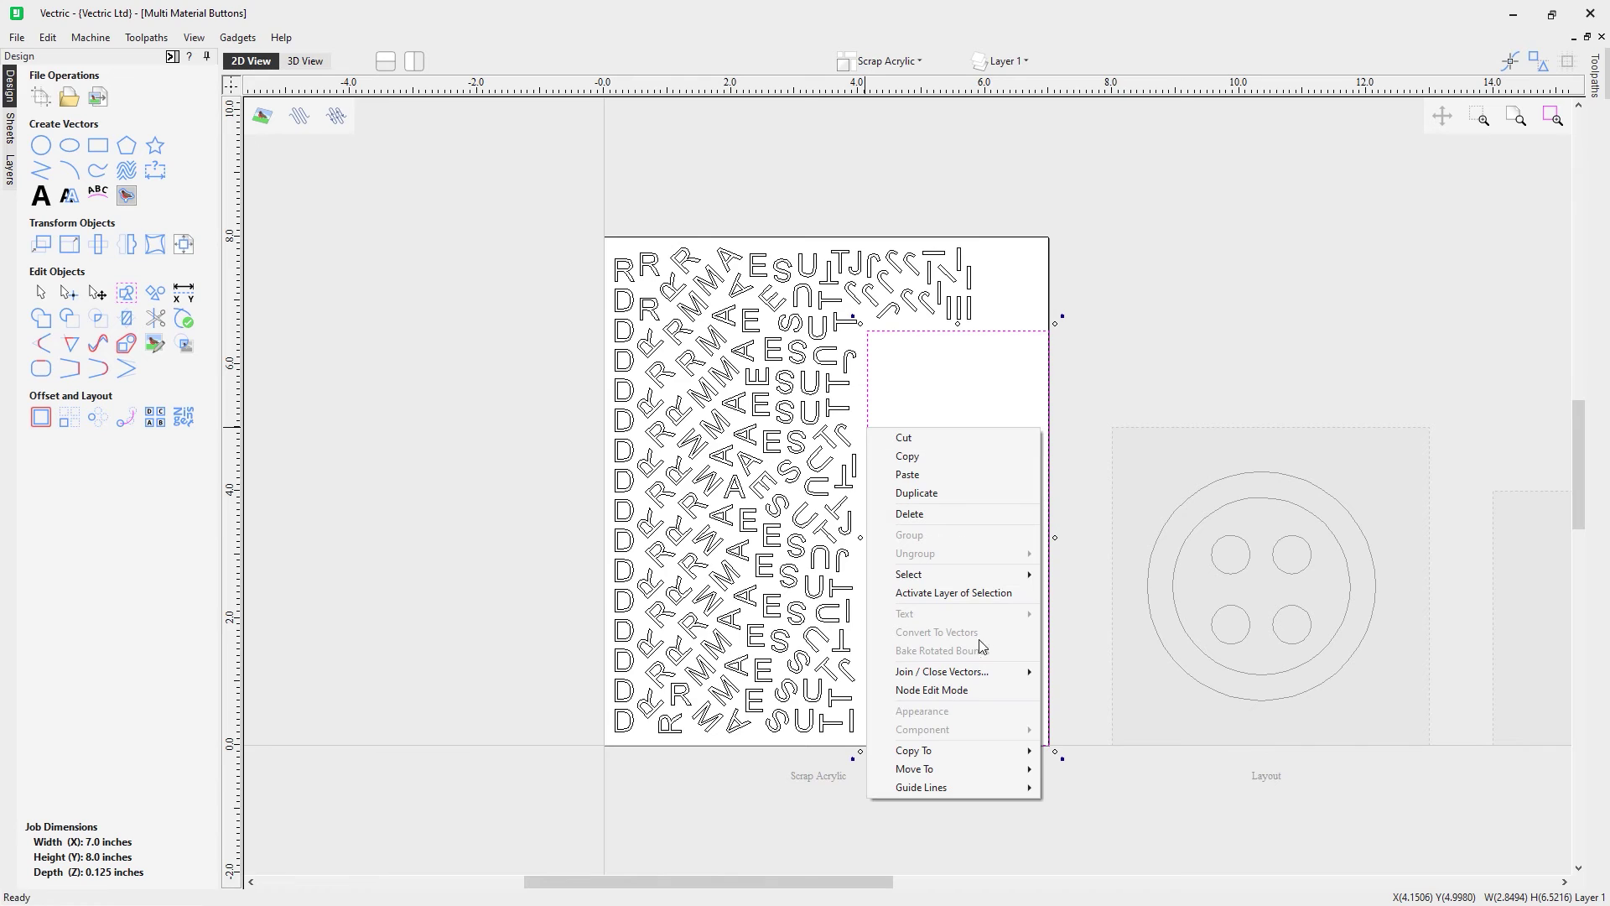
mouse_move(986, 767)
mouse_move(1116, 807)
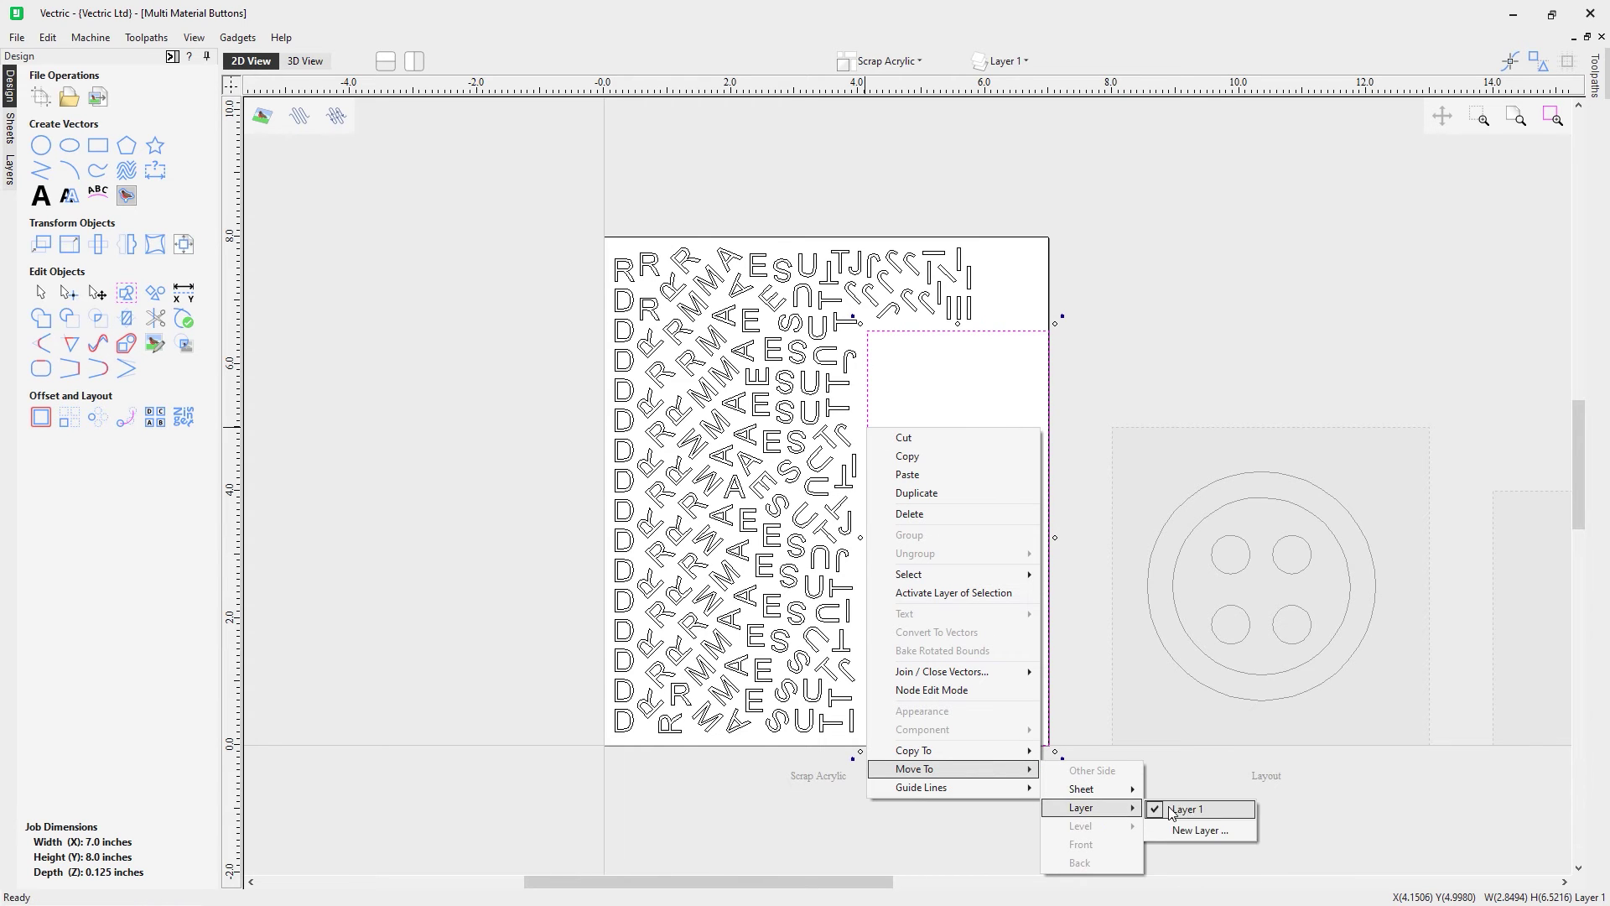
left_click(1197, 829)
type("Boundary")
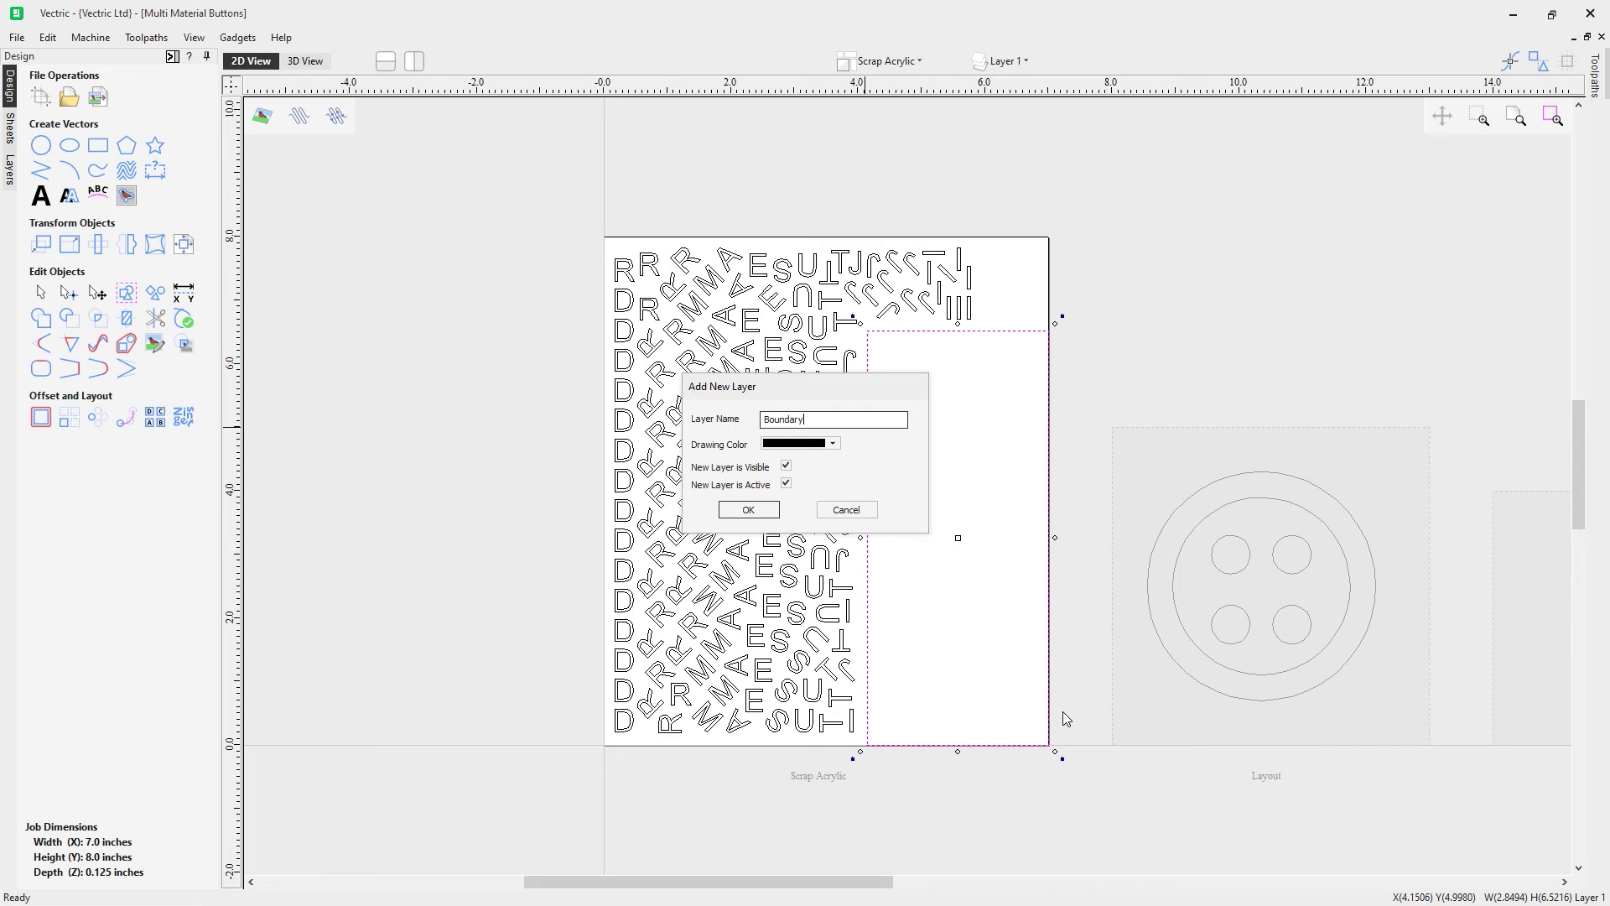
left_click(786, 484)
left_click(748, 510)
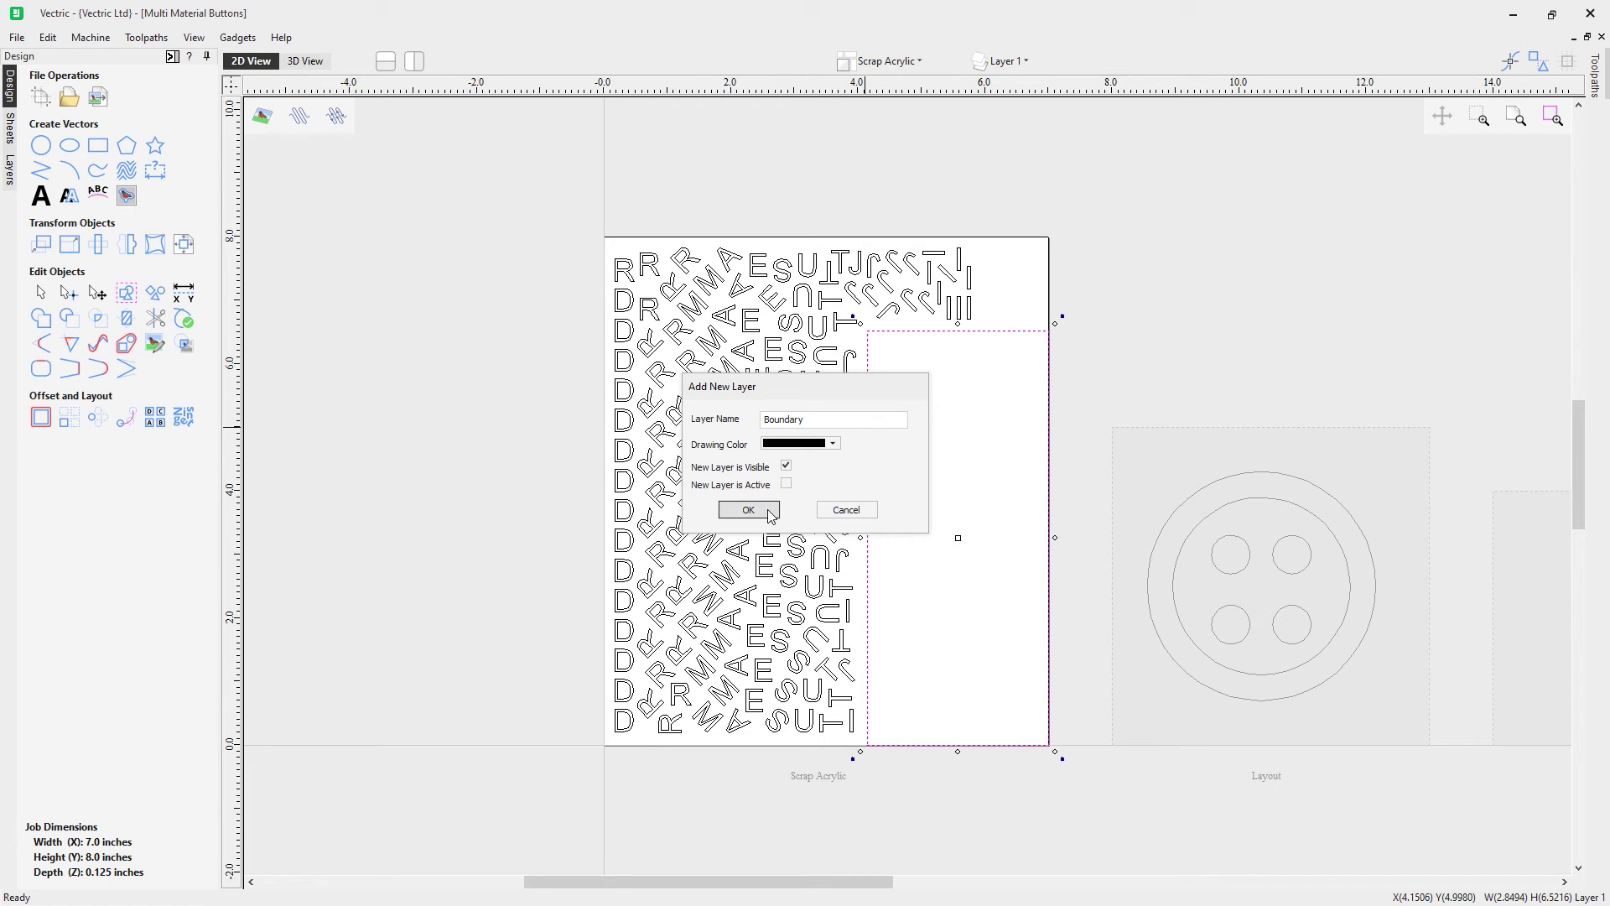
Make the Layout sheet active, select the button's four hole circles and start the Nest Parts tool.
left_click(1108, 346)
key("Page_Down")
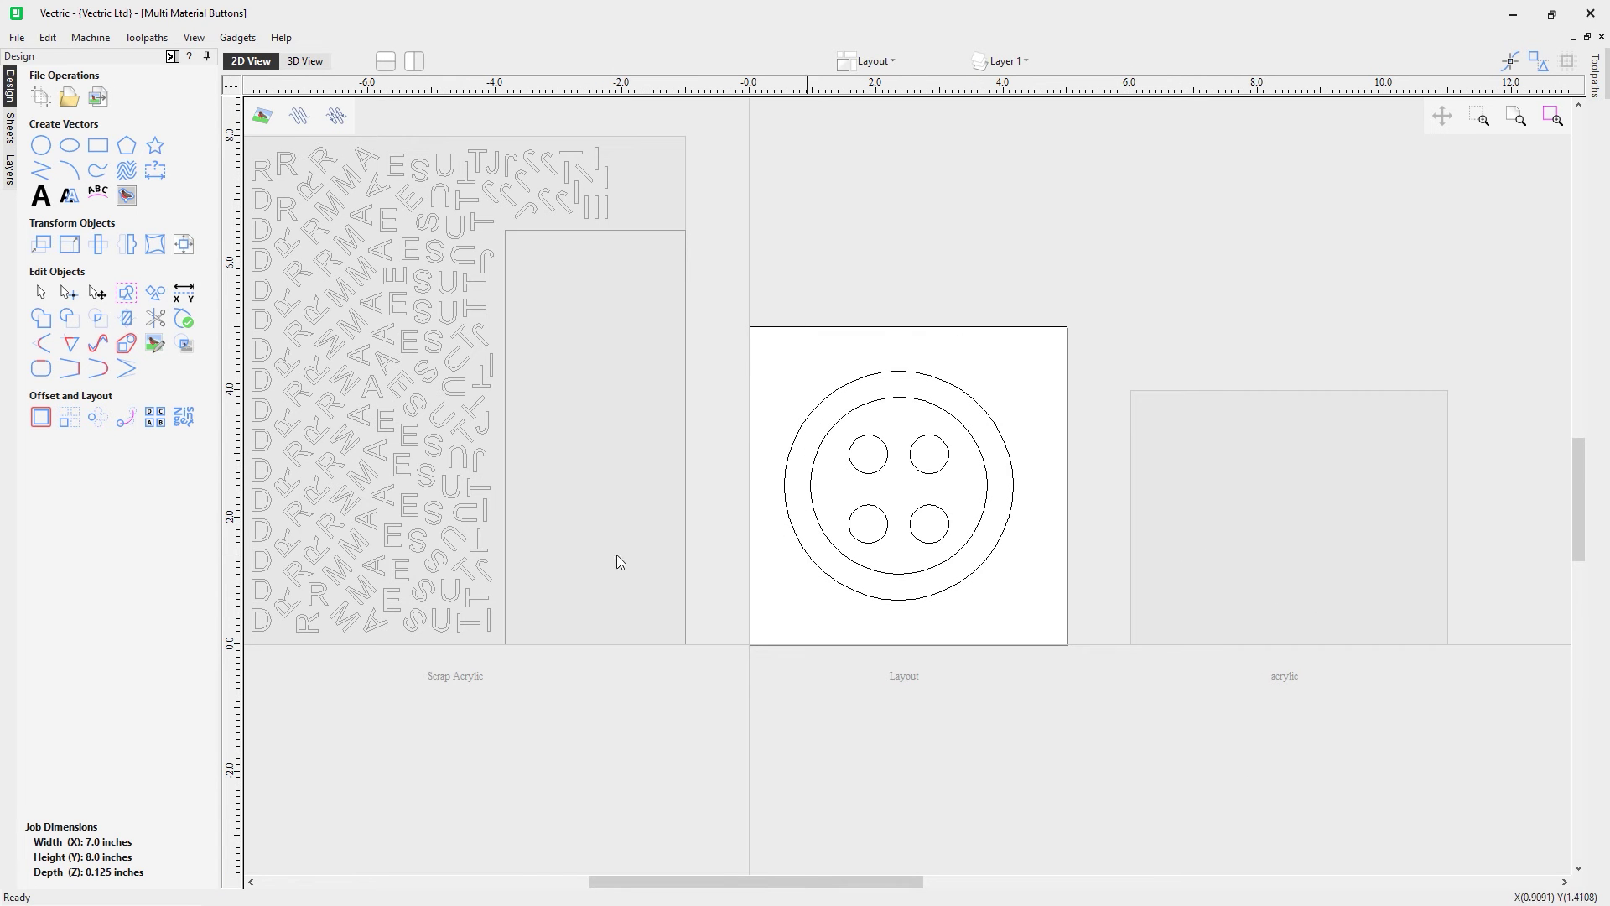
left_click_drag(842, 435, 973, 564)
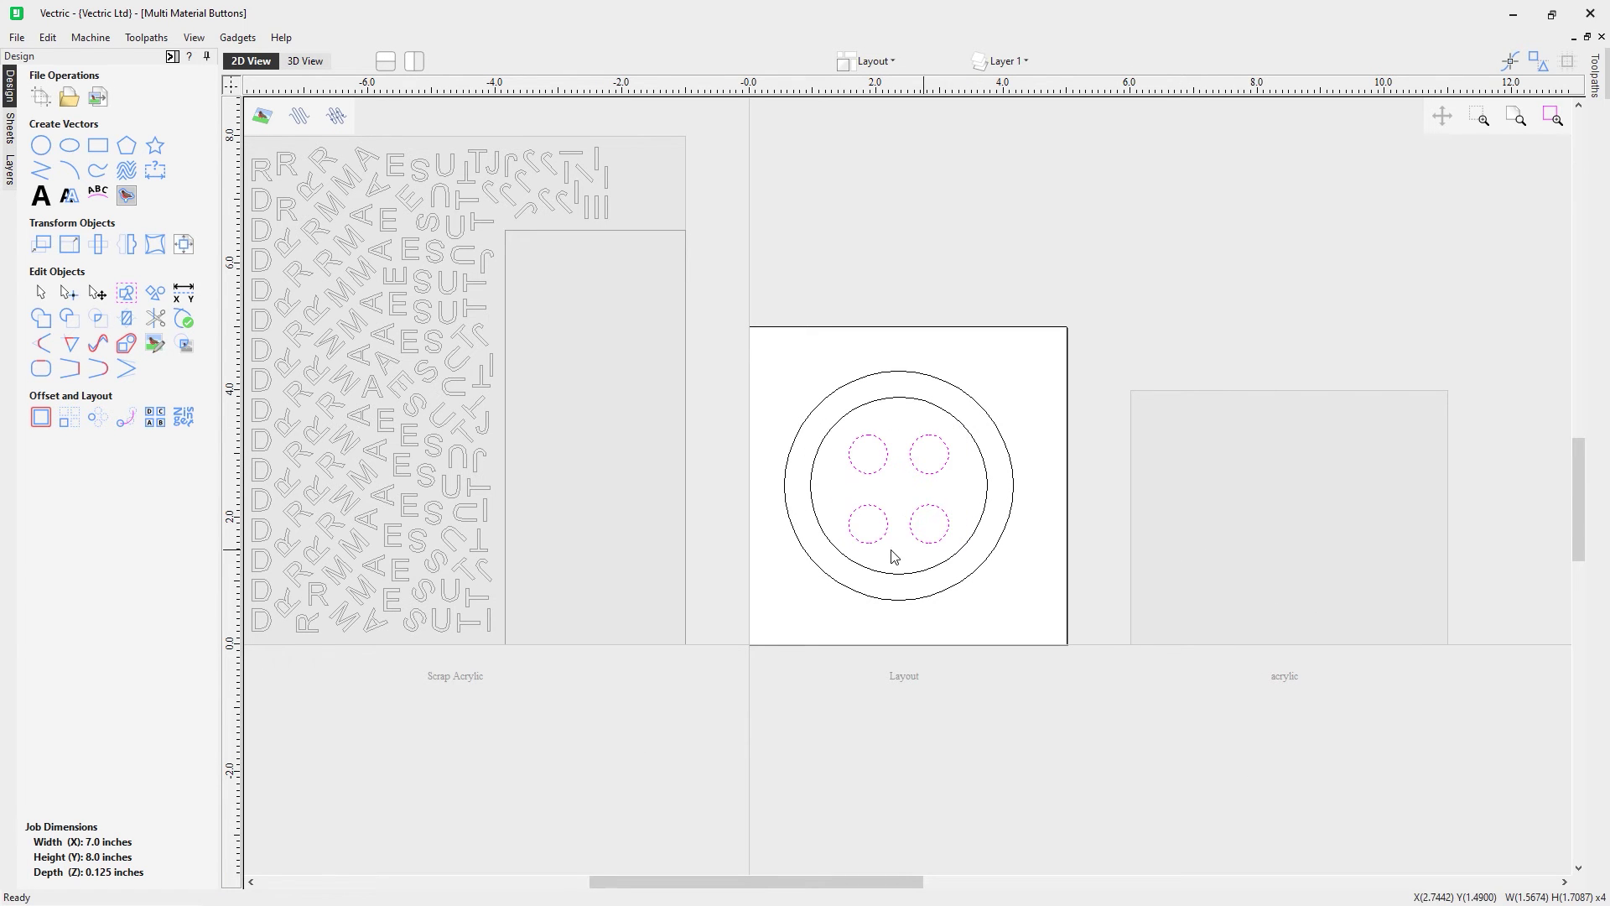
left_click(183, 416)
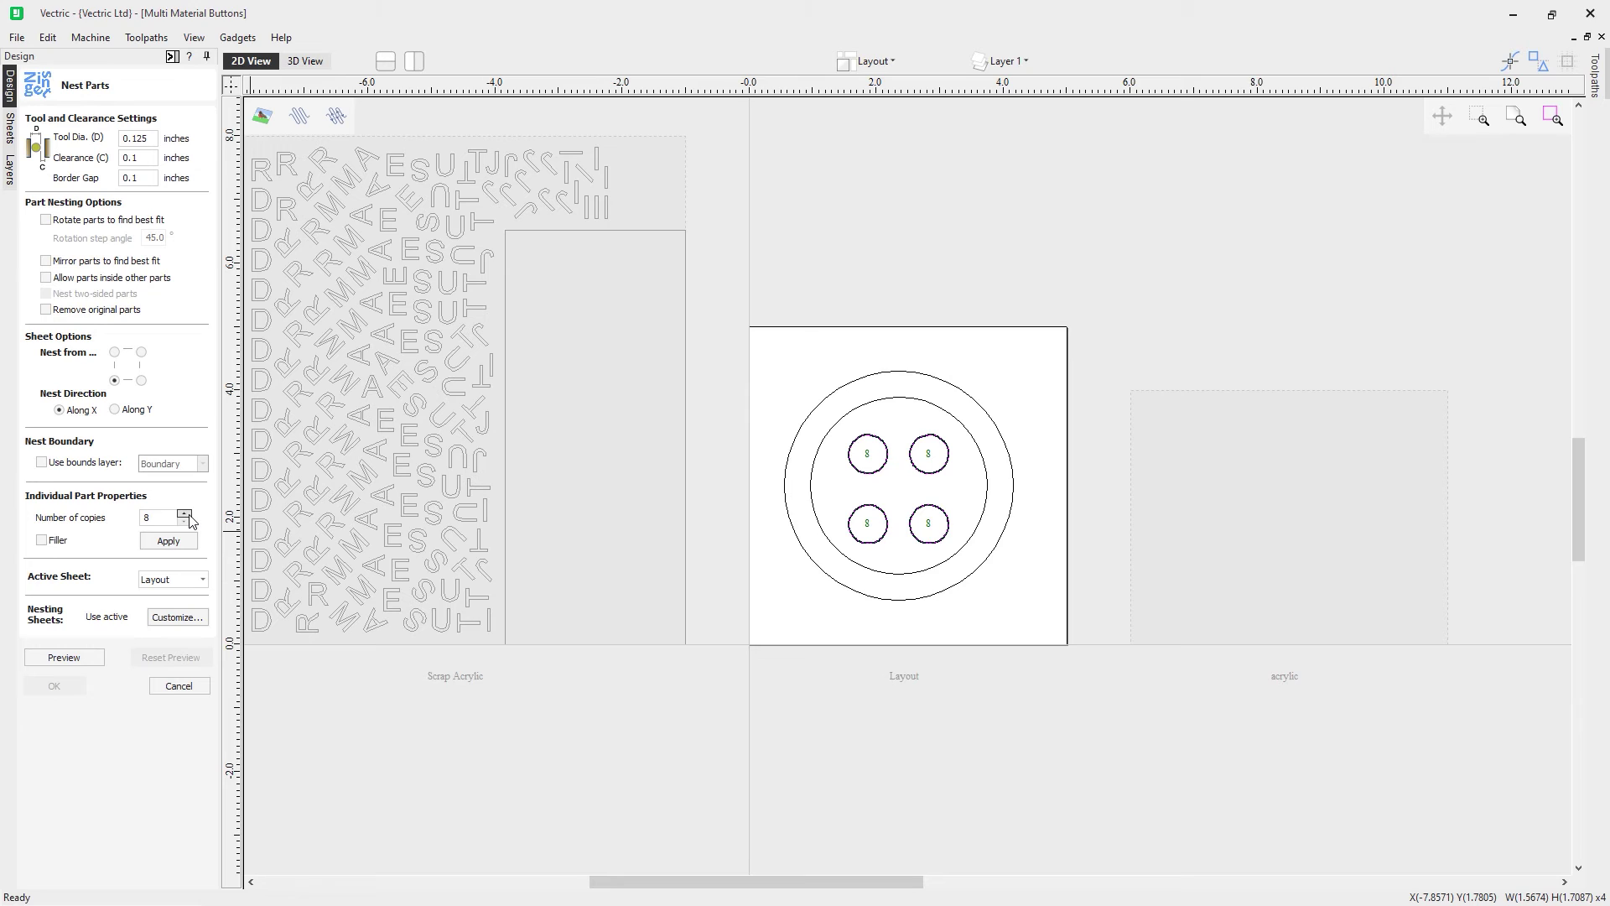
Set the custom nesting sheet to Scrap Acrylic and use the Boundary layer as the nest boundary.
left_click(177, 616)
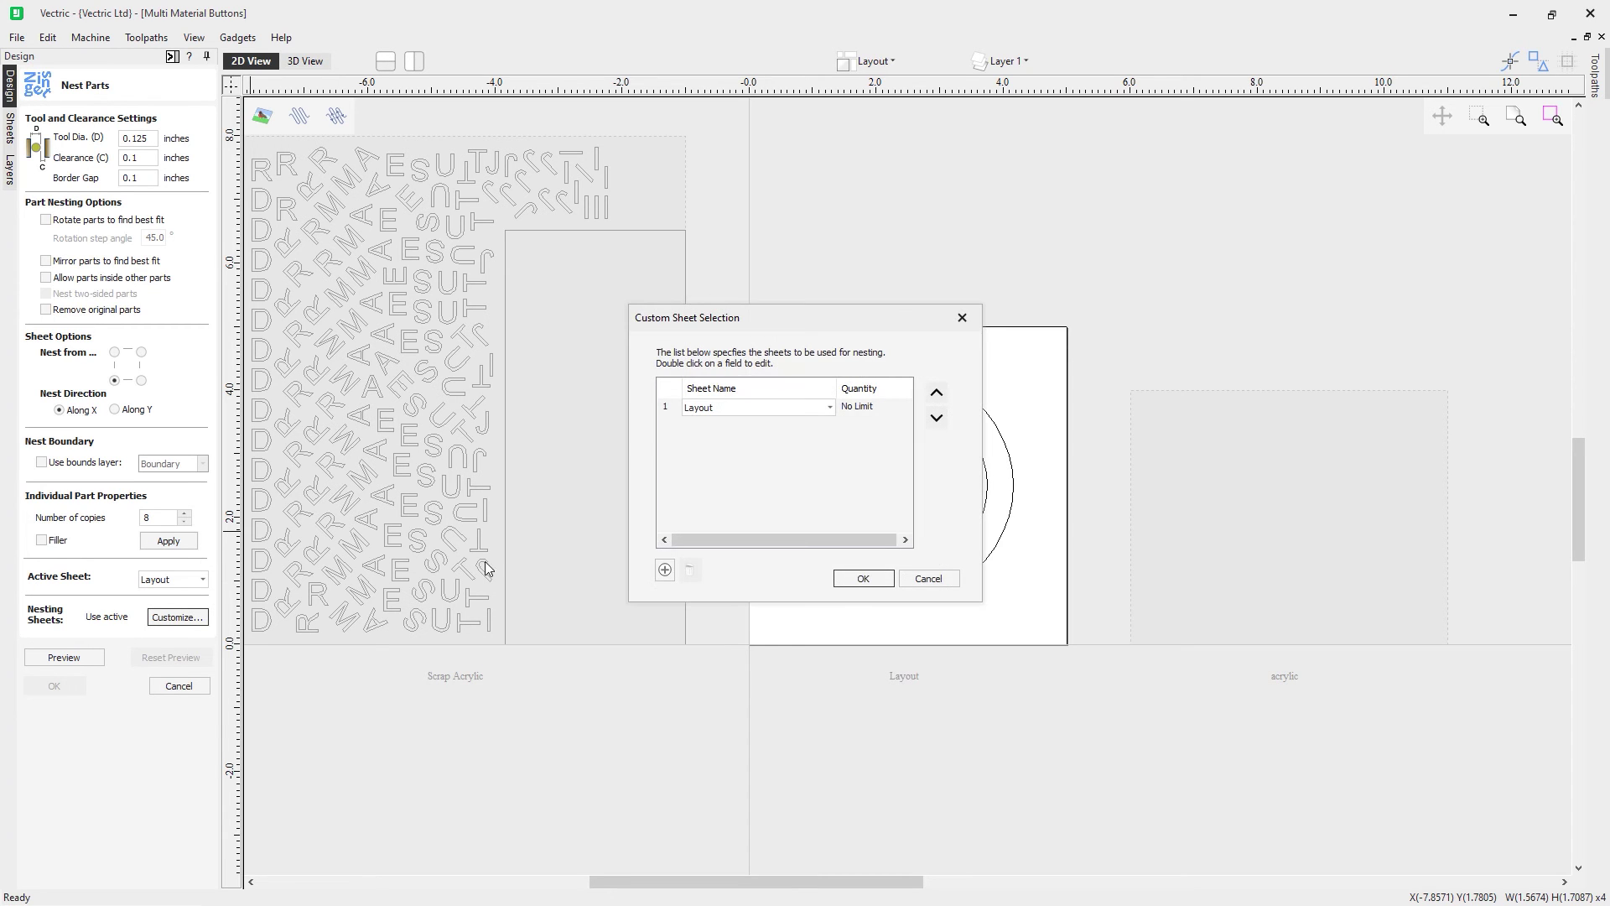
left_click(830, 408)
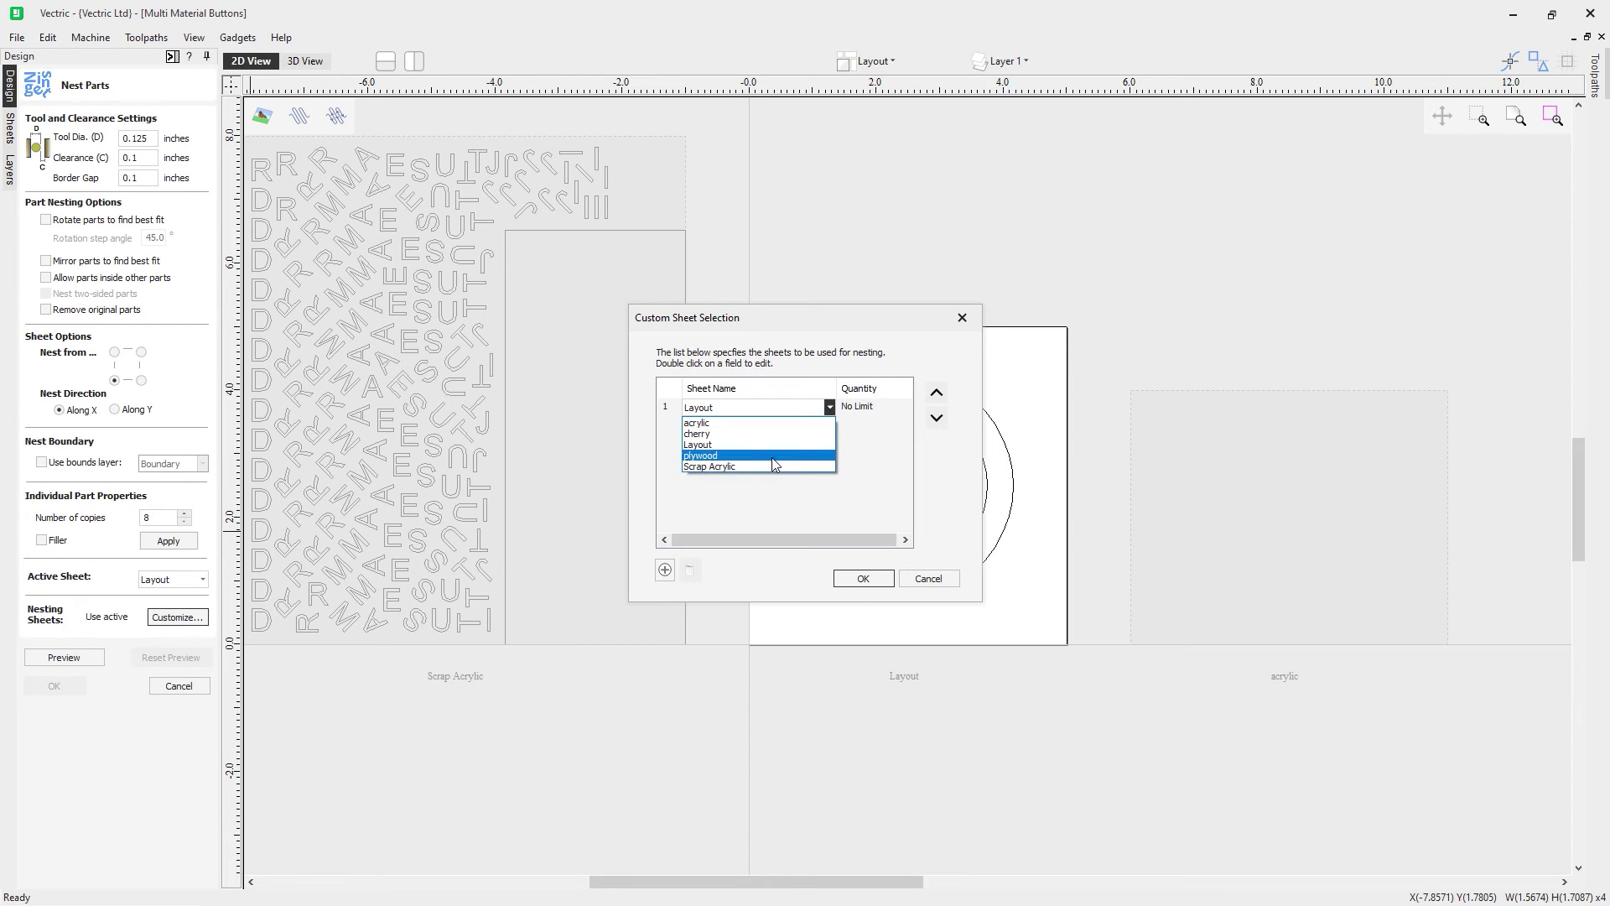
left_click(771, 467)
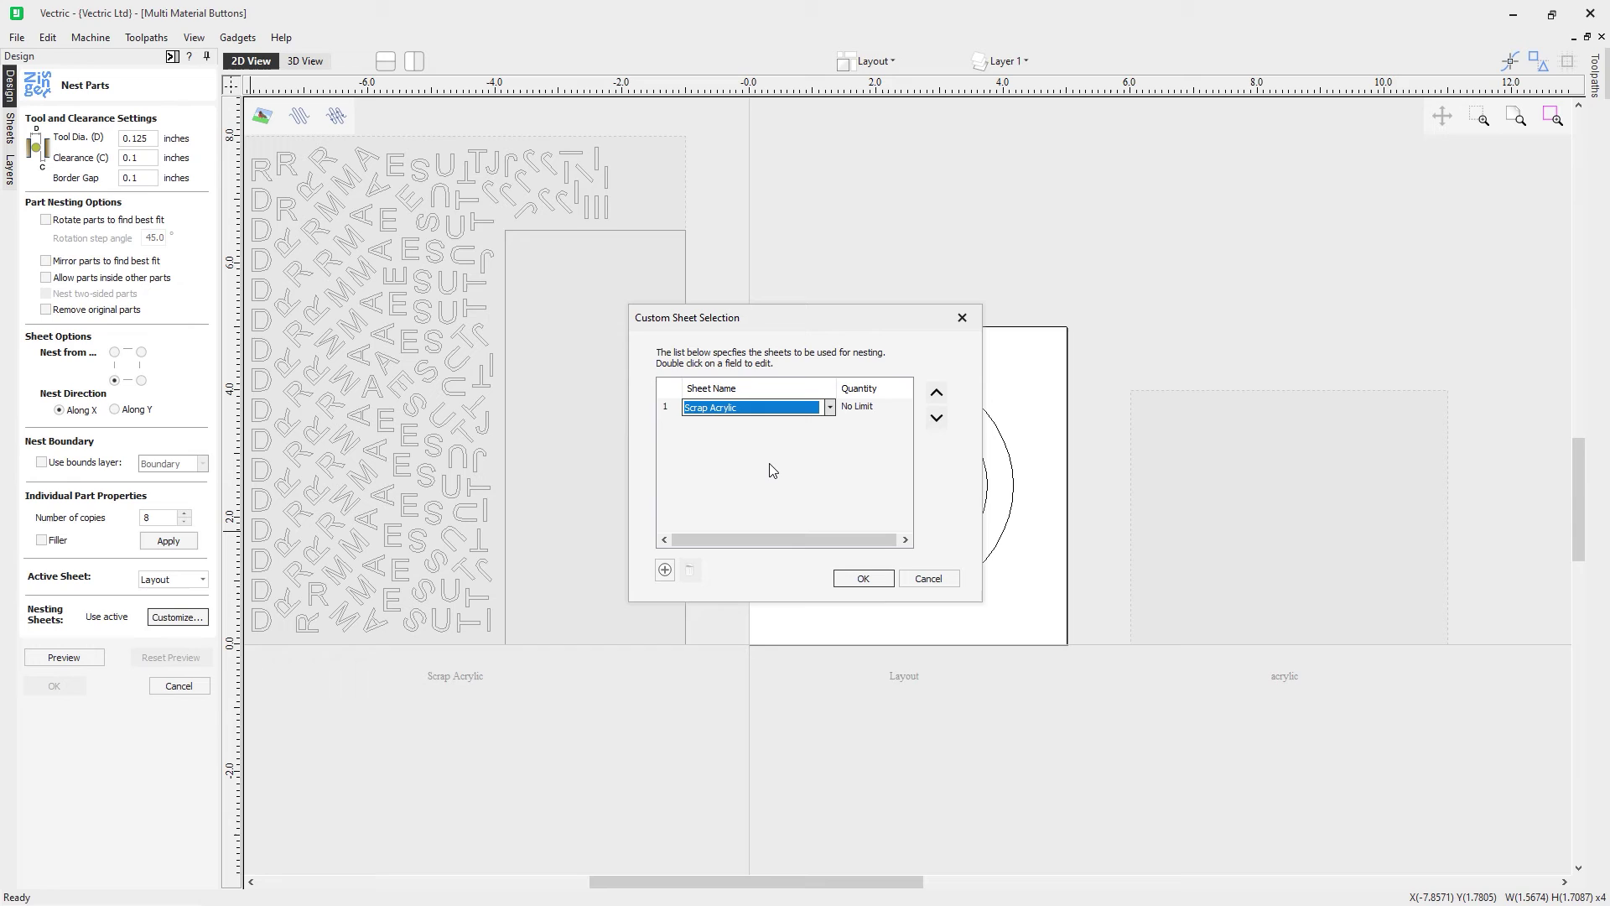
left_click(863, 579)
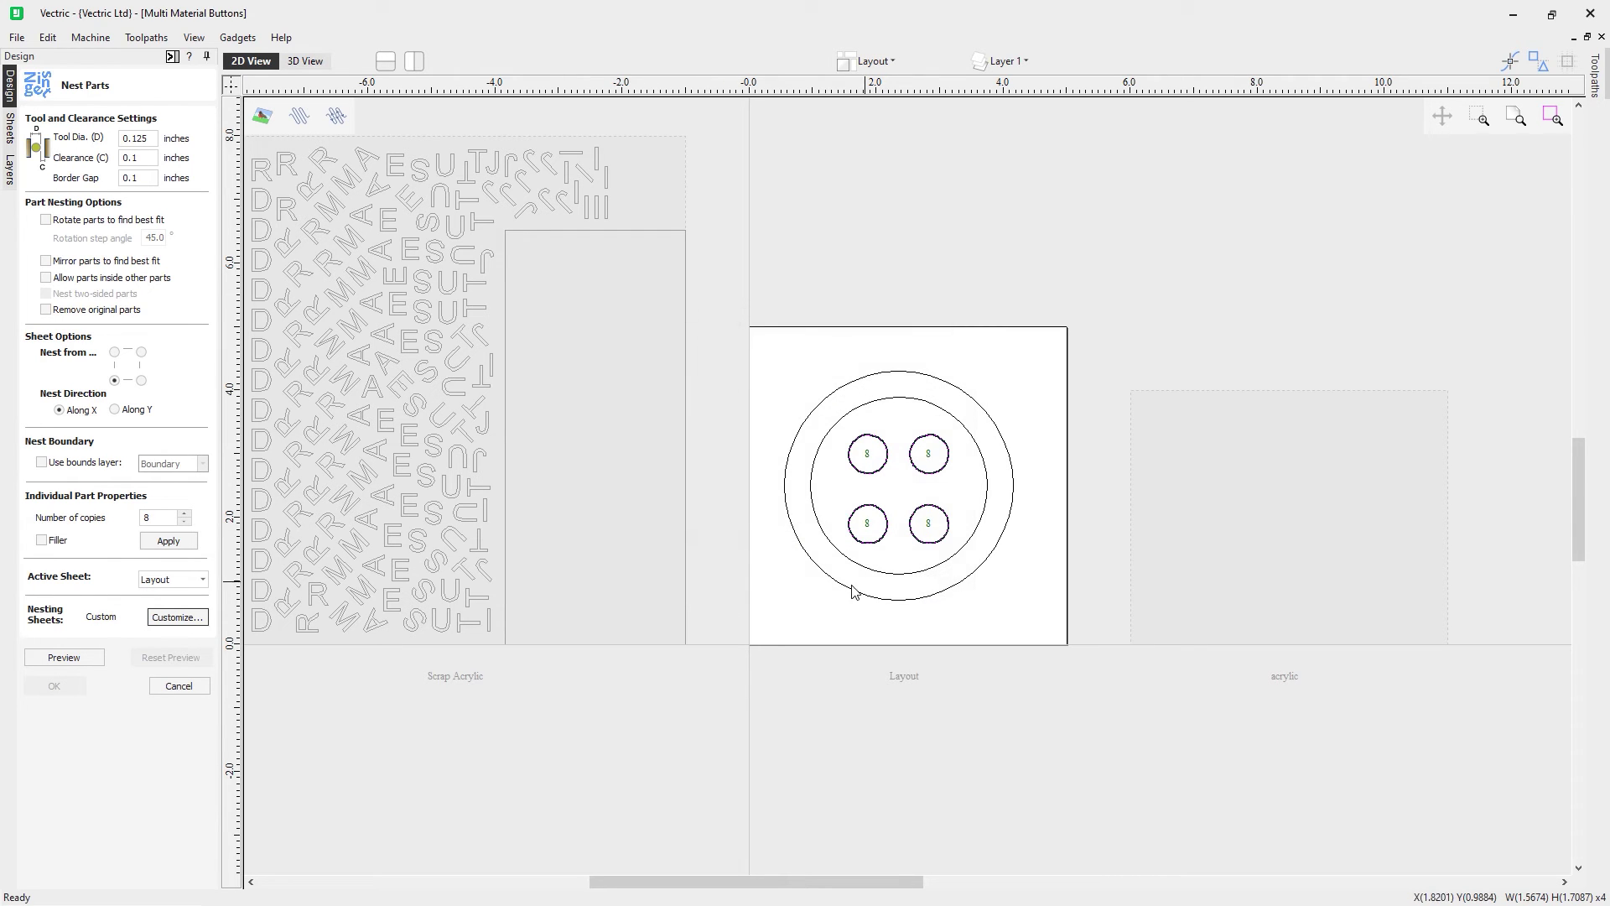
left_click(58, 468)
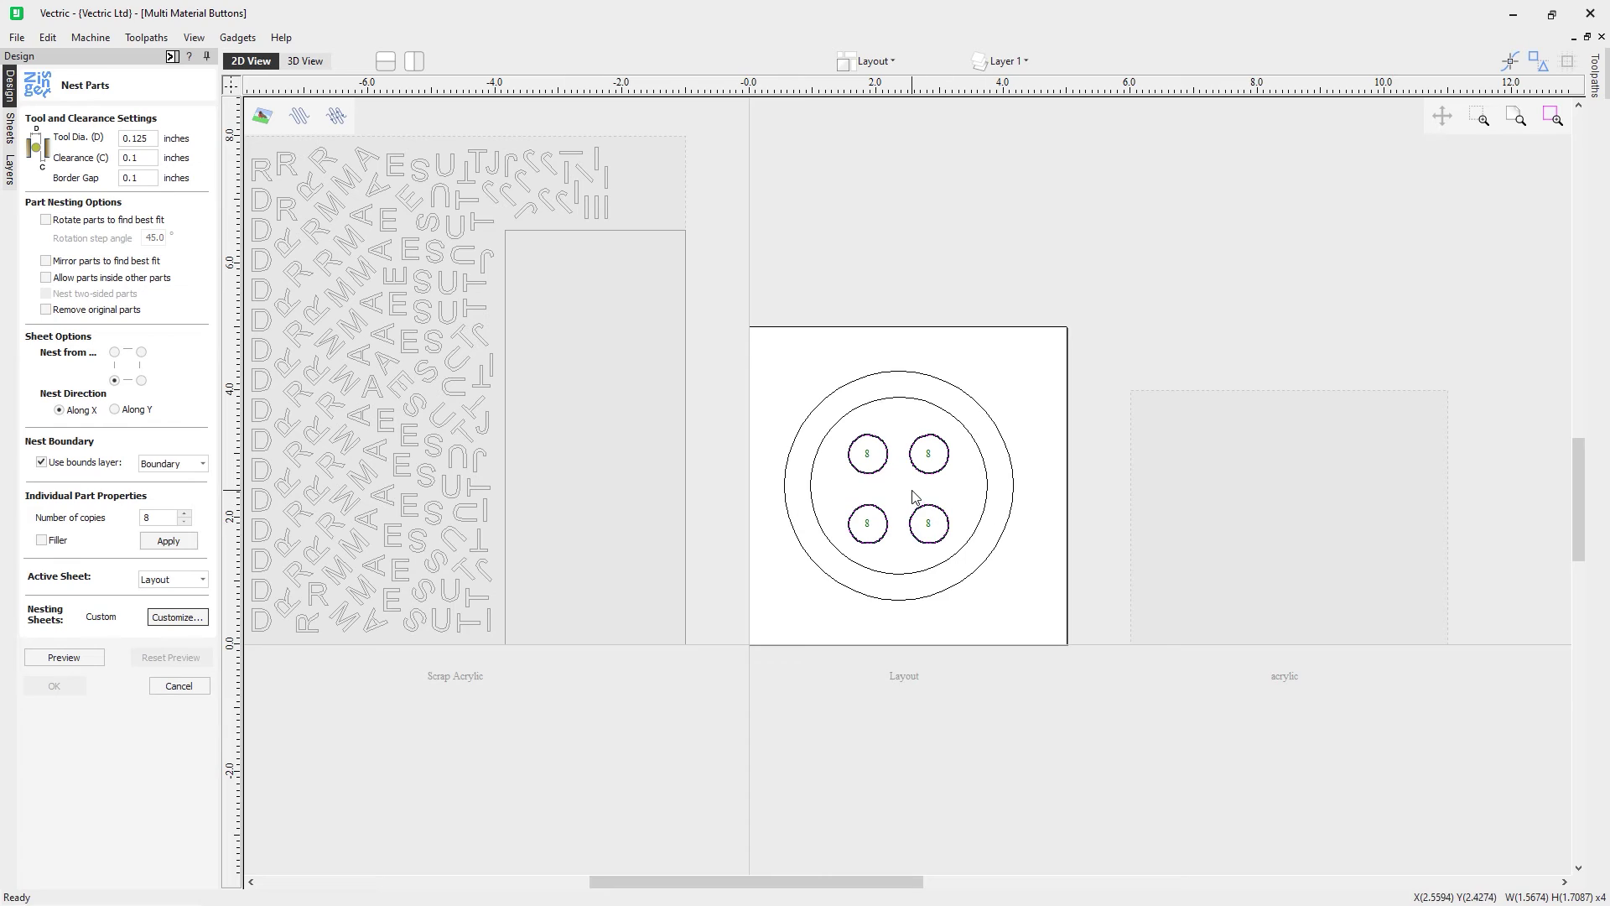
Preview the nesting of the hole circles, look over the resulting sheets, and reset the preview.
left_click(65, 657)
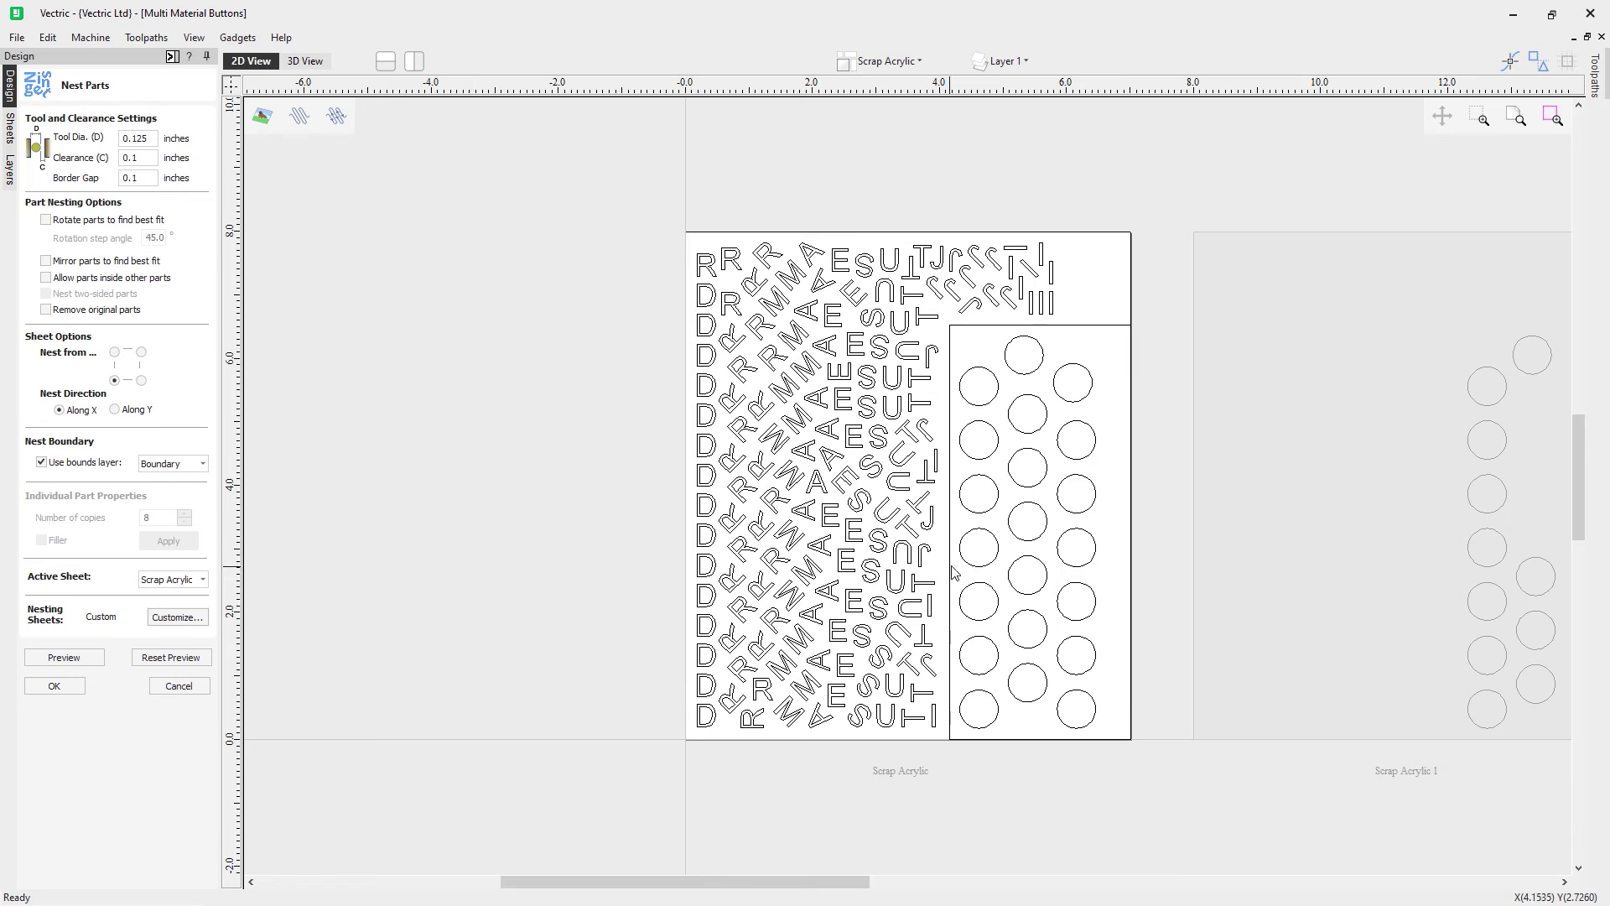
left_click_drag(817, 891, 900, 892)
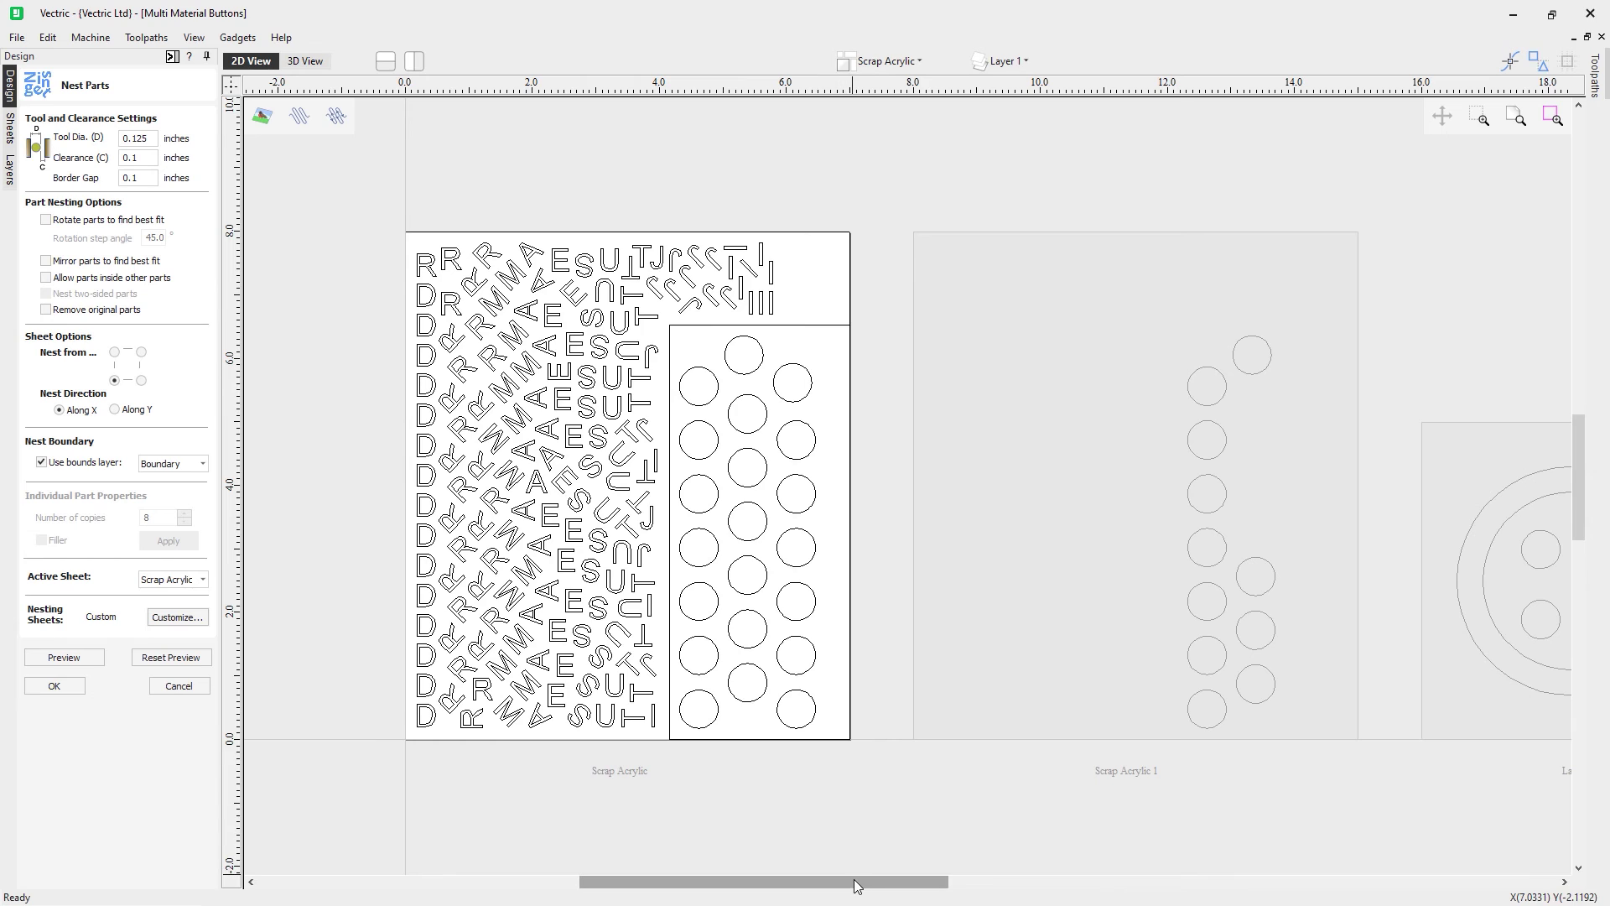
left_click_drag(855, 886, 888, 884)
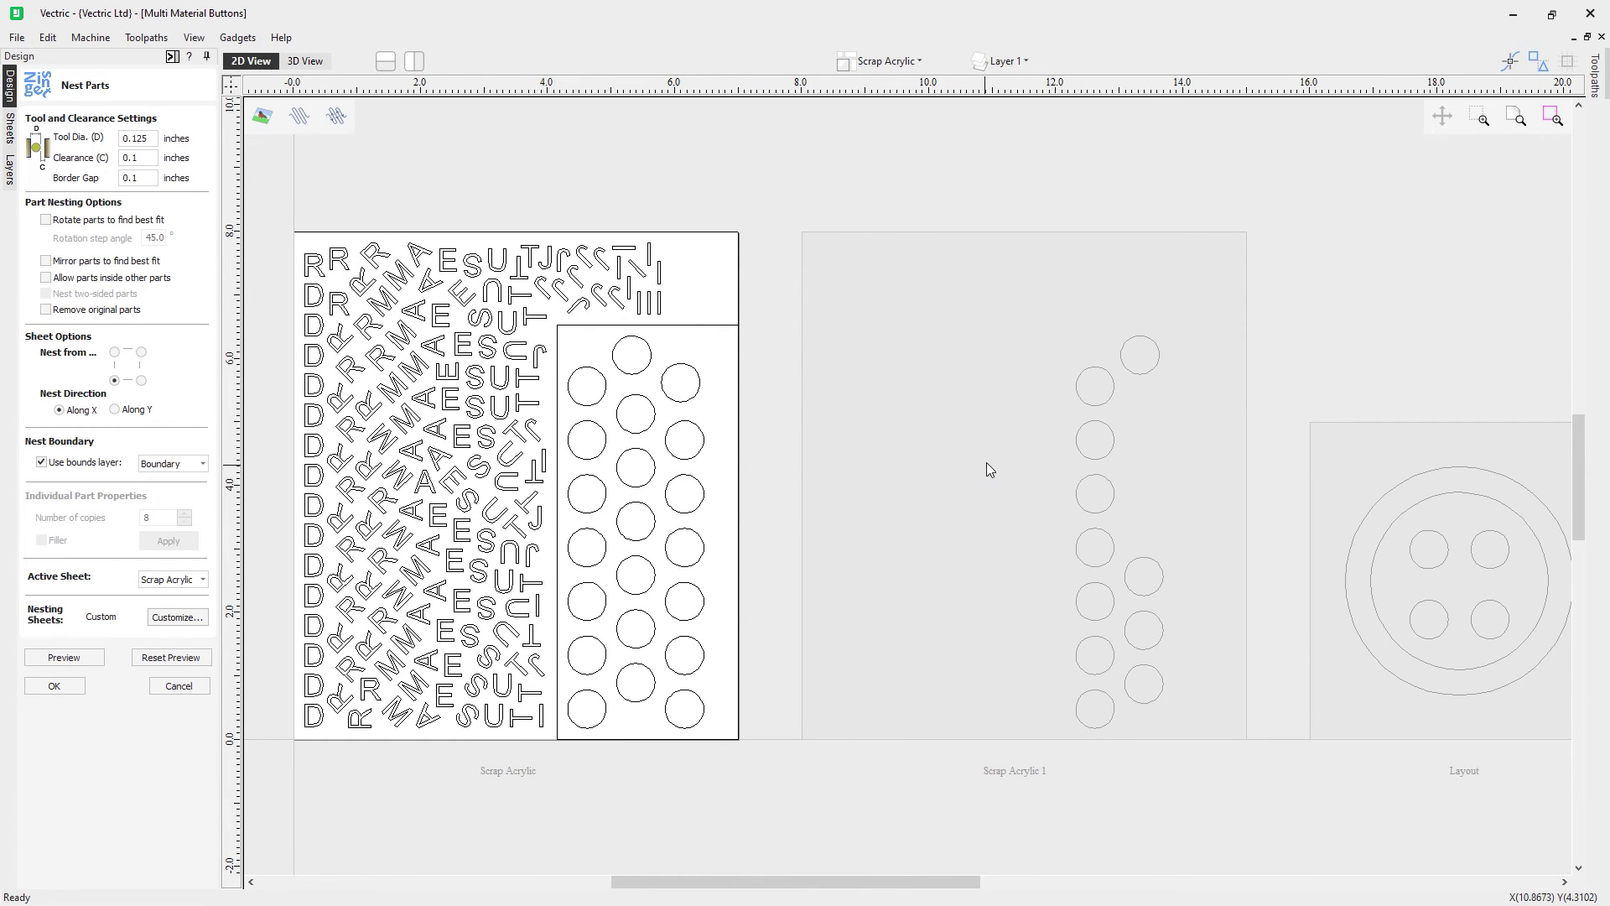
left_click_drag(895, 883, 1014, 877)
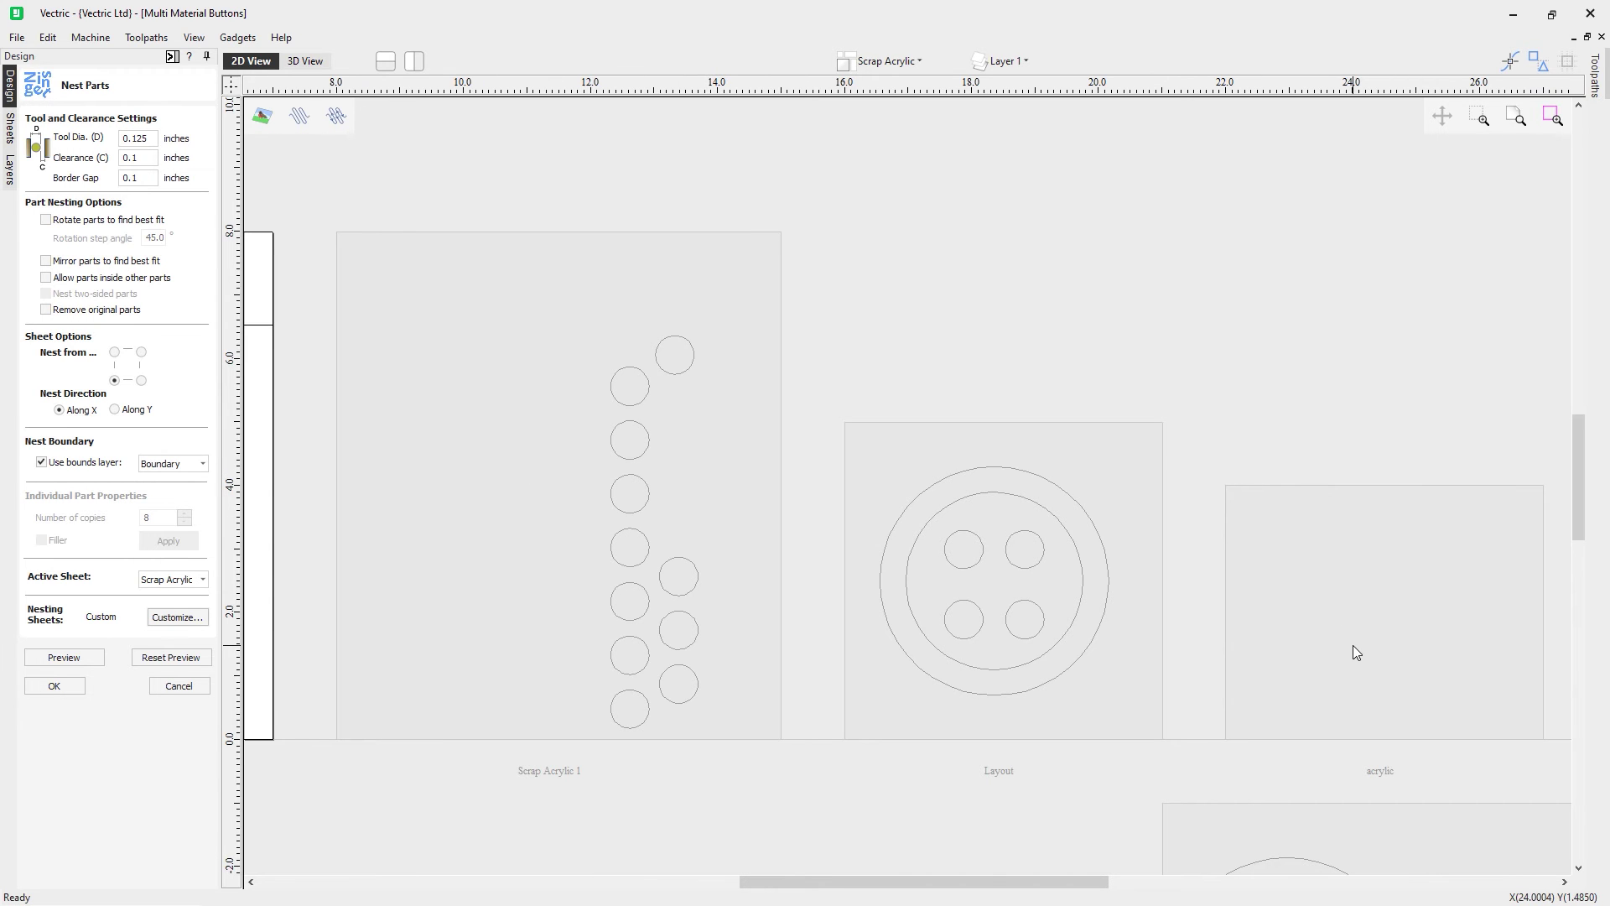
left_click_drag(1018, 883, 1029, 881)
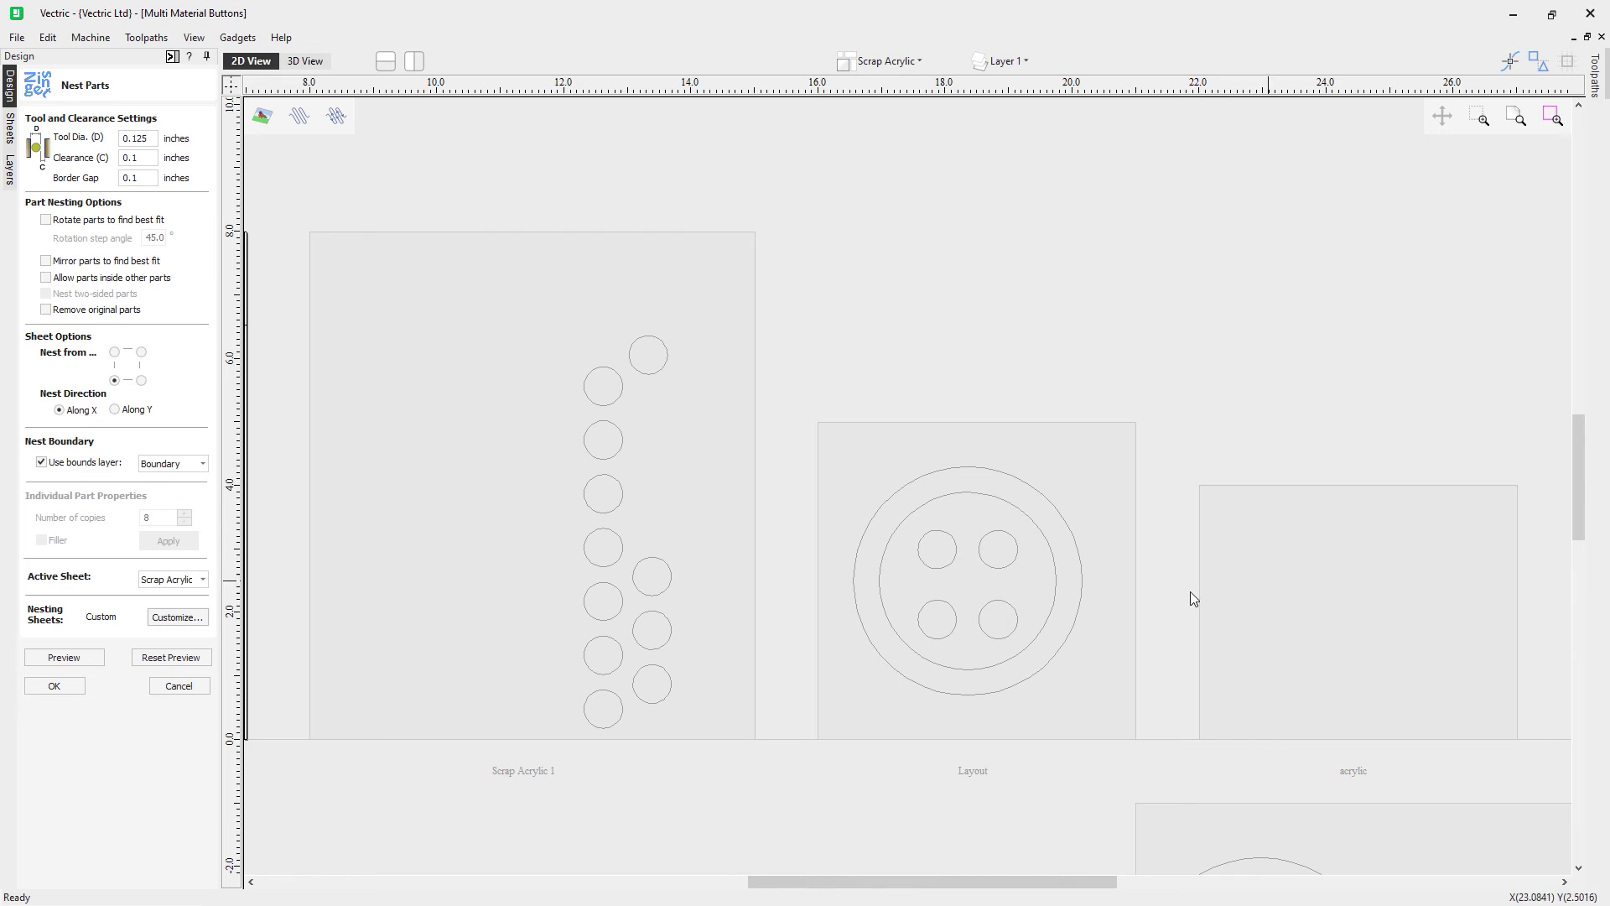
left_click(168, 658)
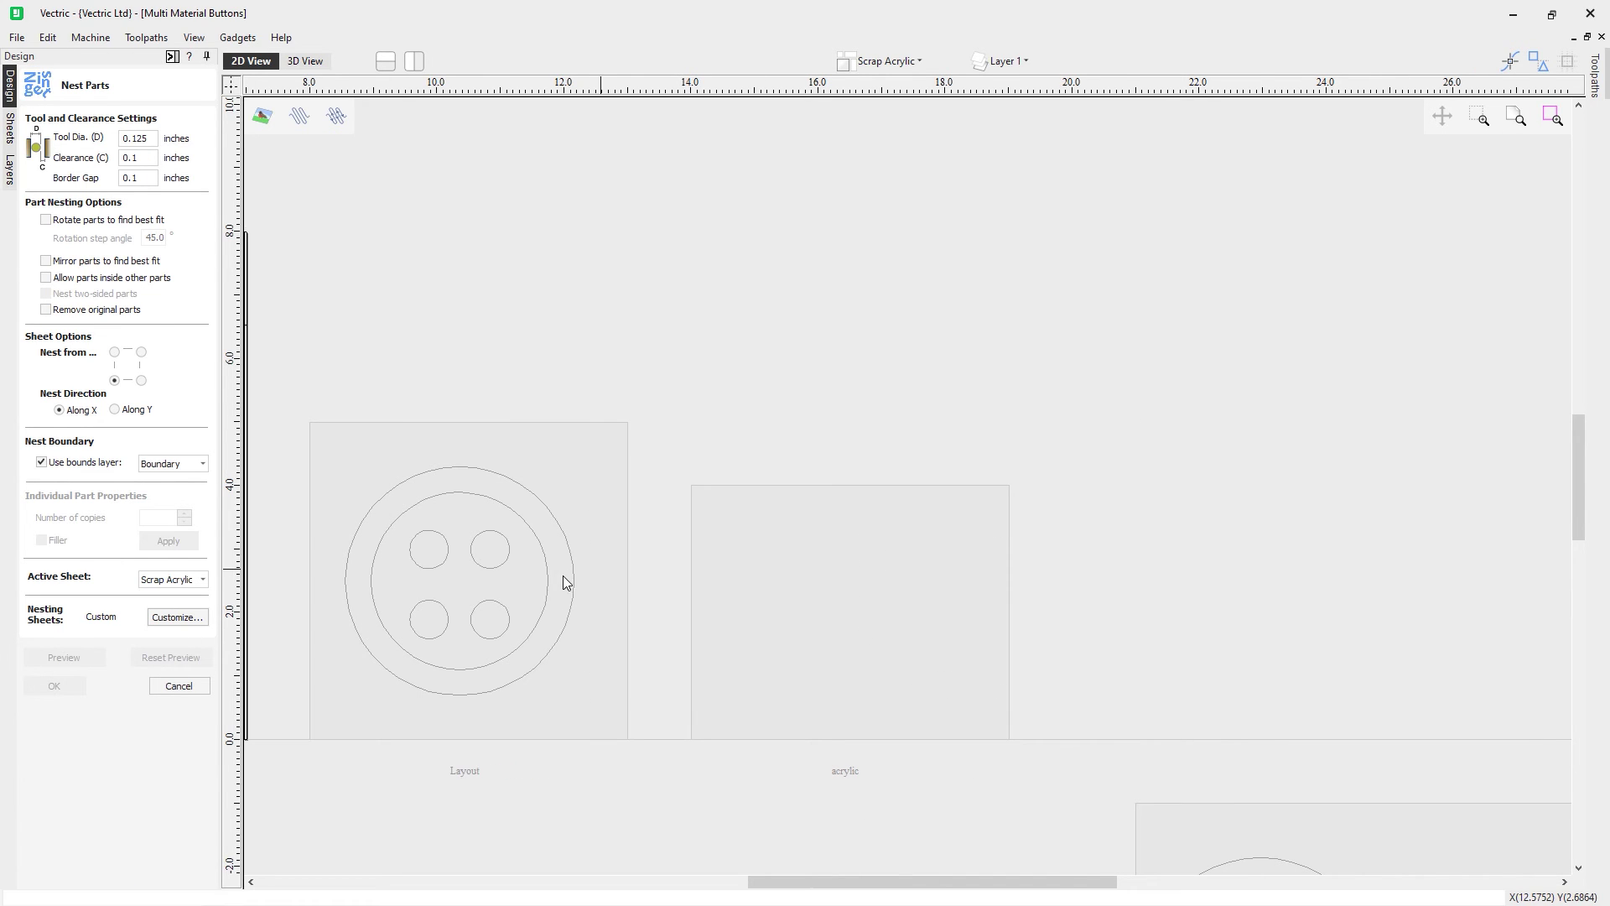
Reselect the four hole circles on the Layout sheet and limit the Scrap Acrylic nesting sheet to a quantity of 1.
double_click(562, 576)
left_click_drag(843, 423, 954, 530)
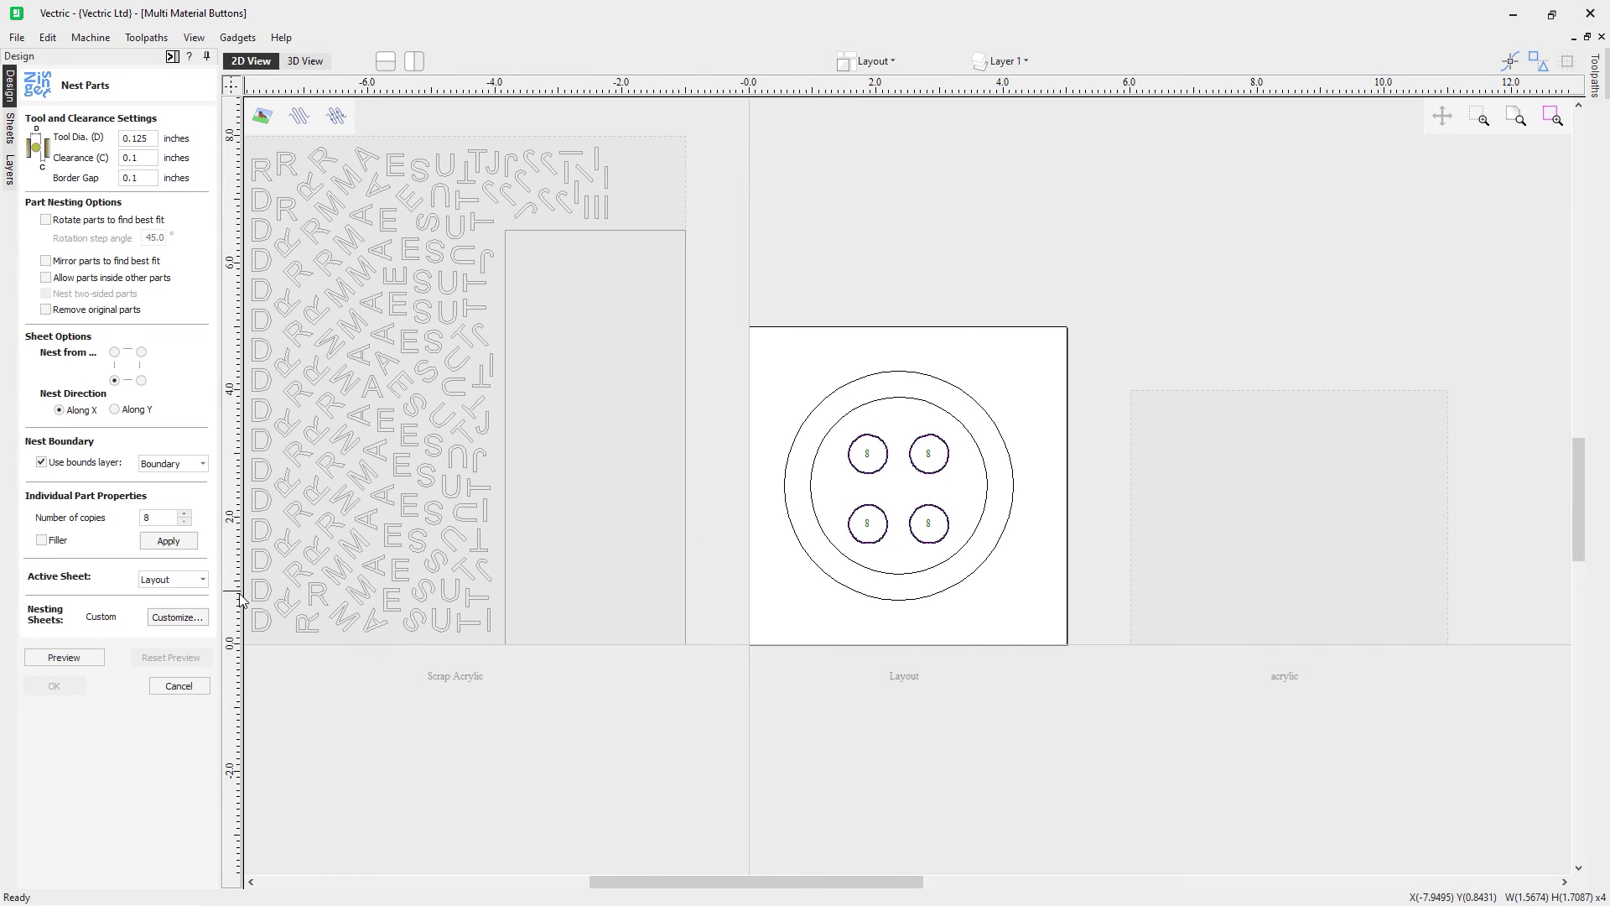
left_click(206, 623)
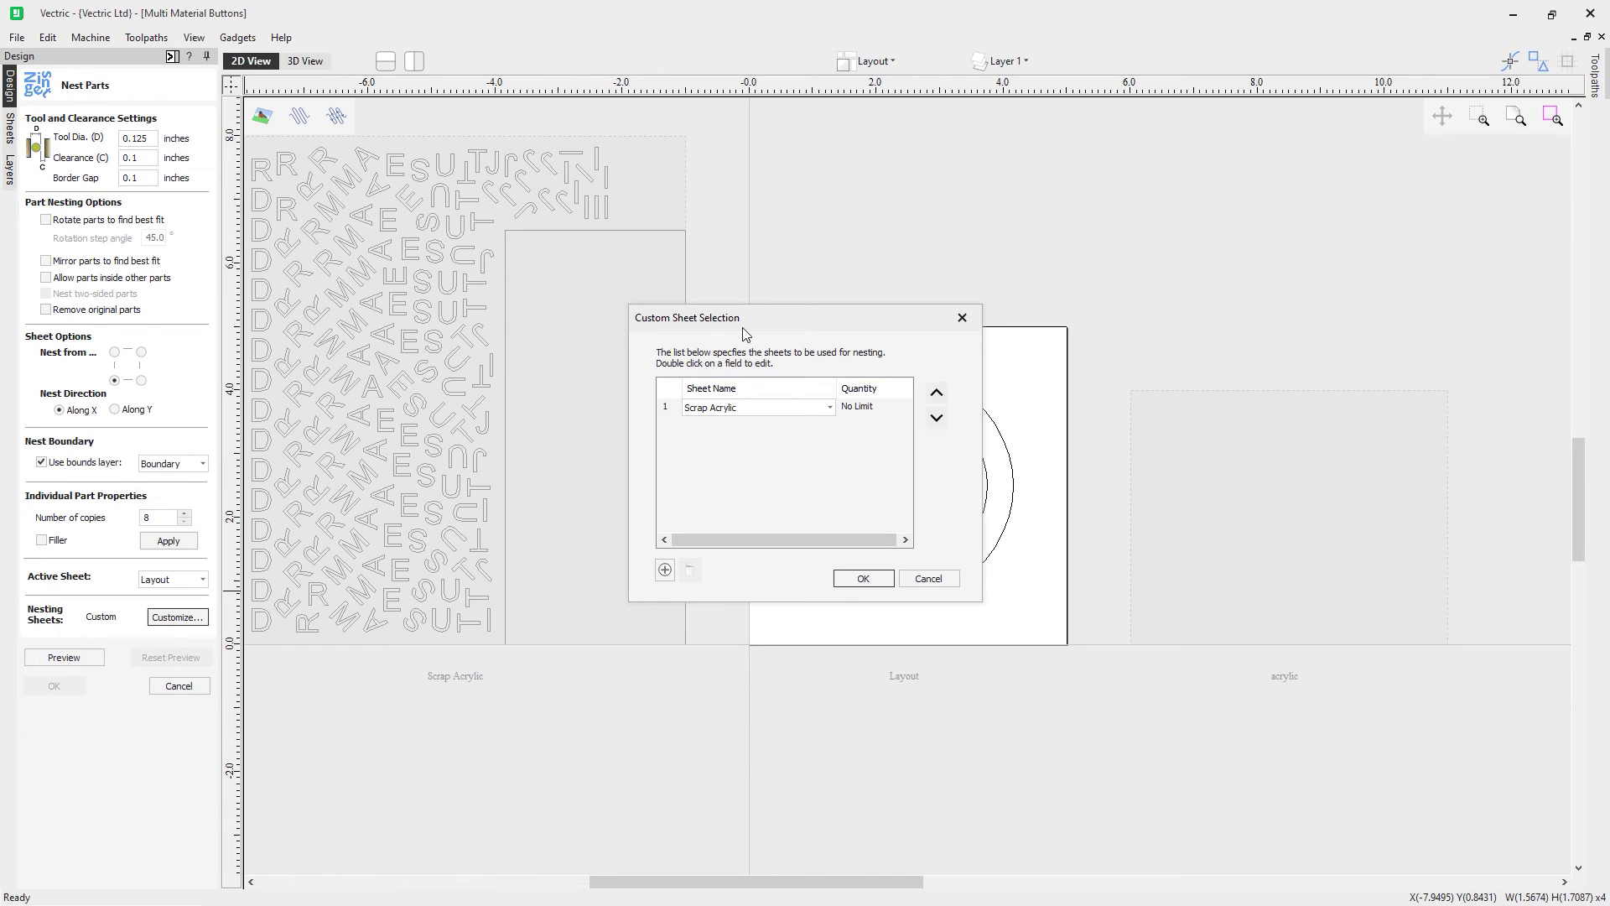
left_click(891, 417)
double_click(891, 411)
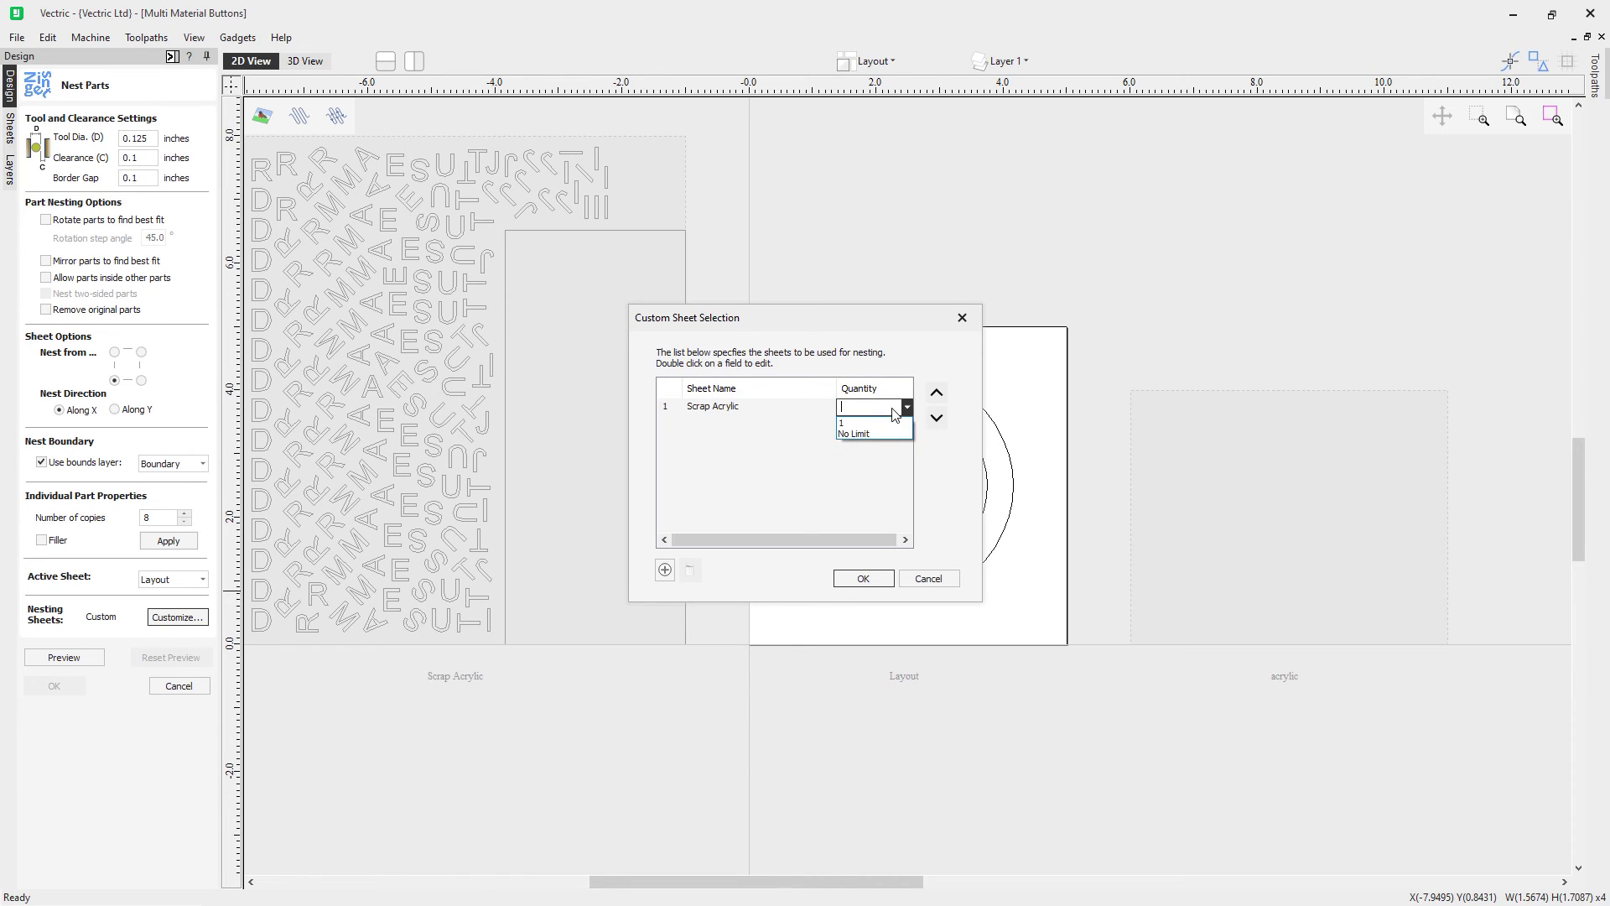
left_click(884, 425)
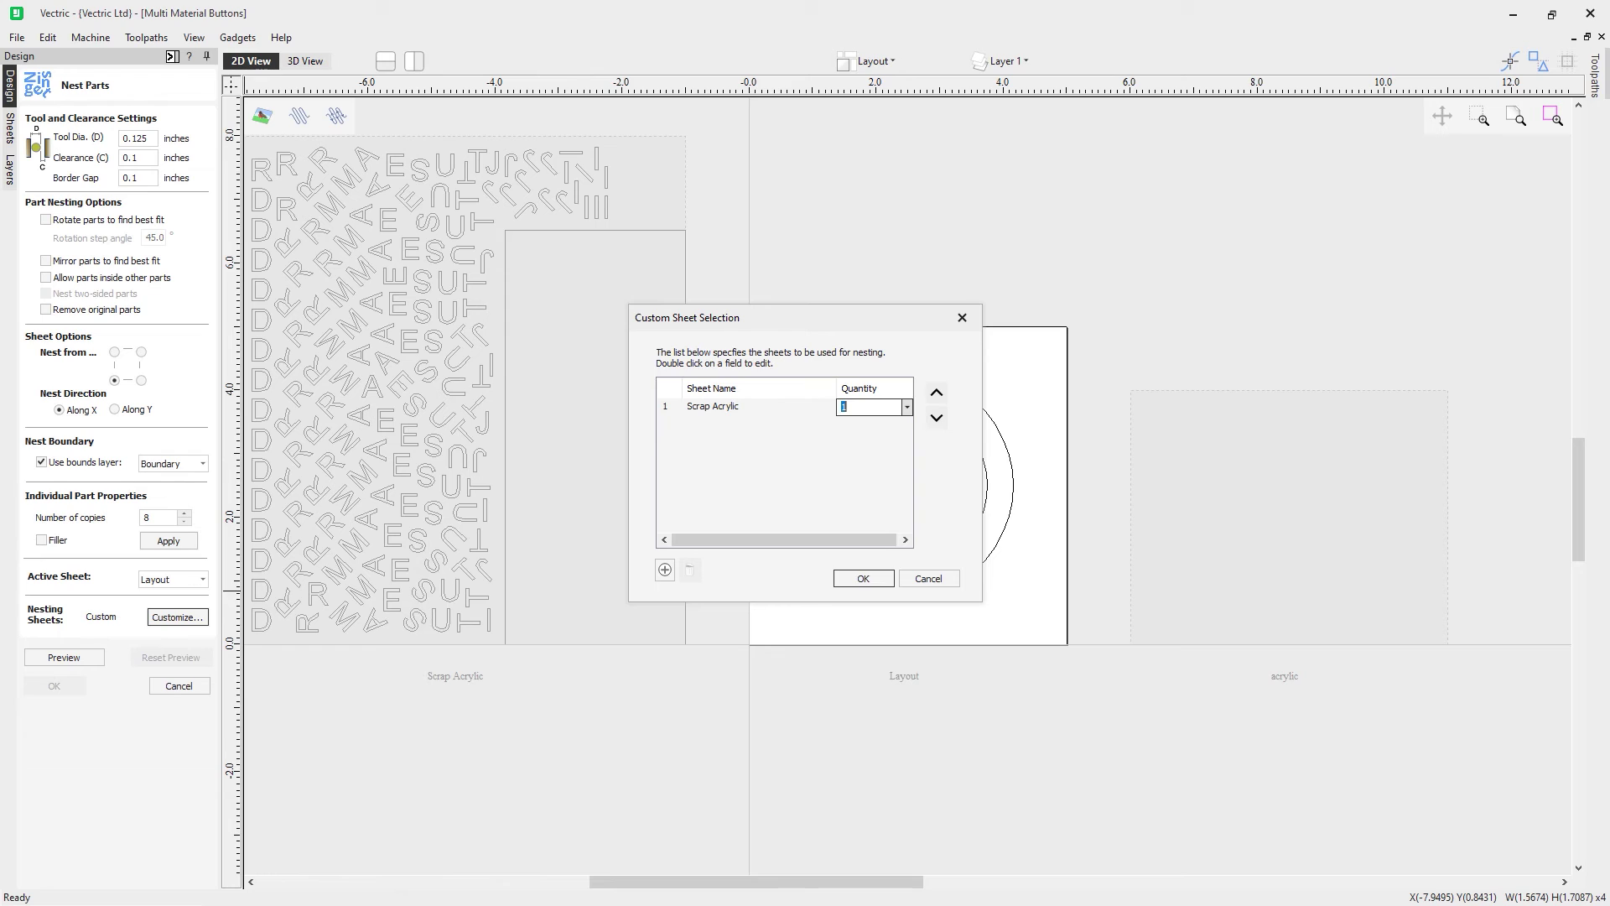
key("Return")
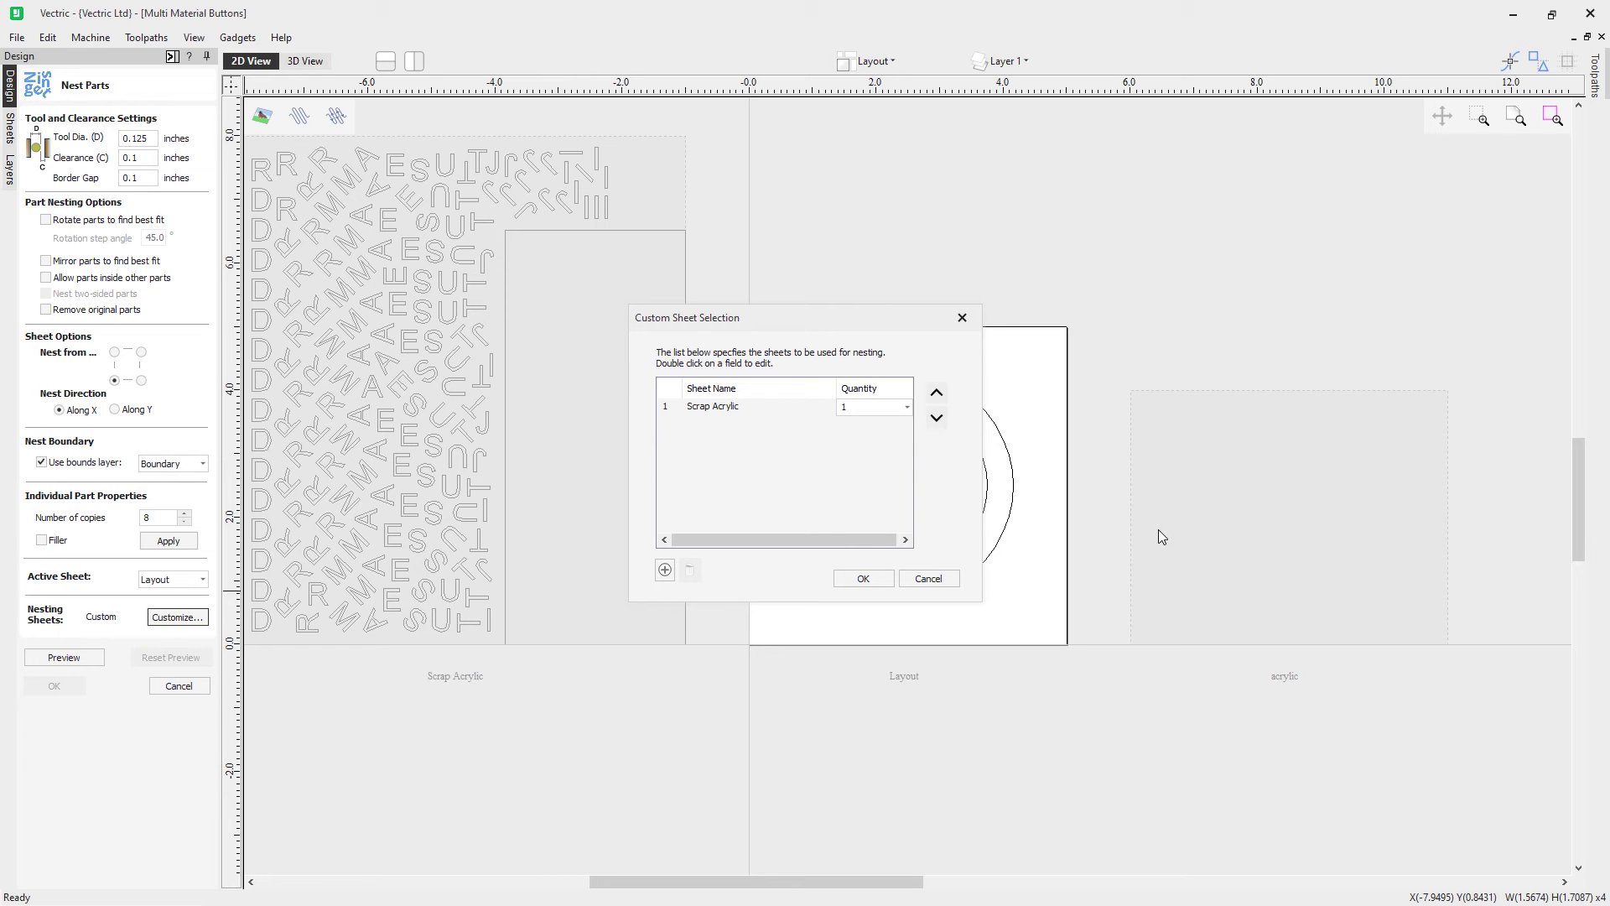
Add the acrylic sheet with no quantity limit as the second custom nesting sheet.
left_click(666, 570)
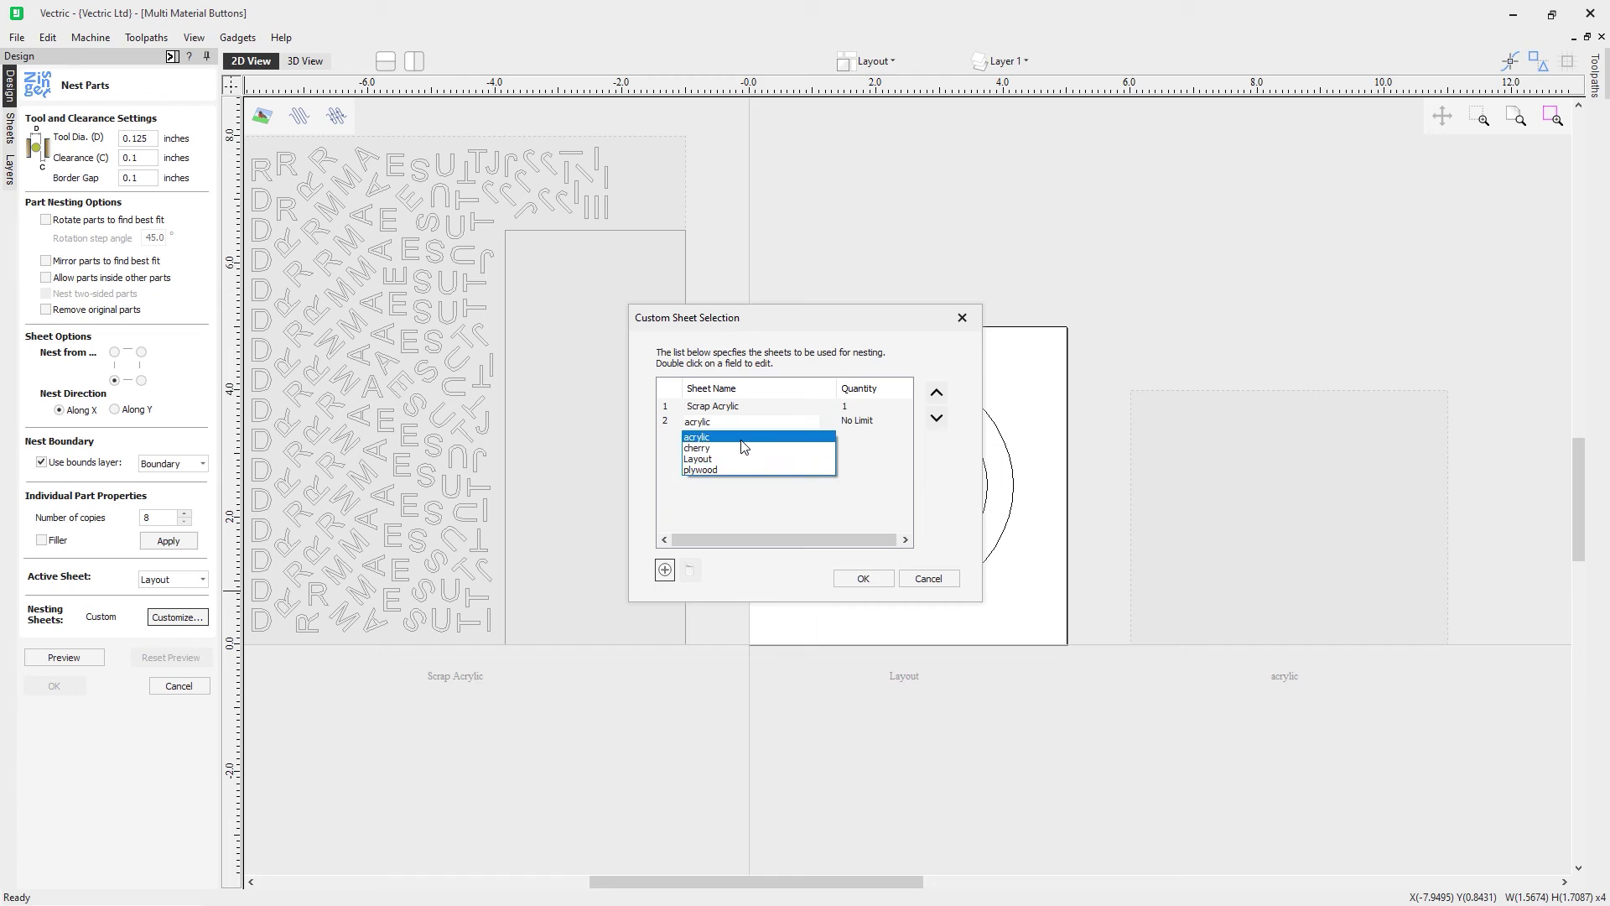
left_click(741, 440)
left_click(905, 430)
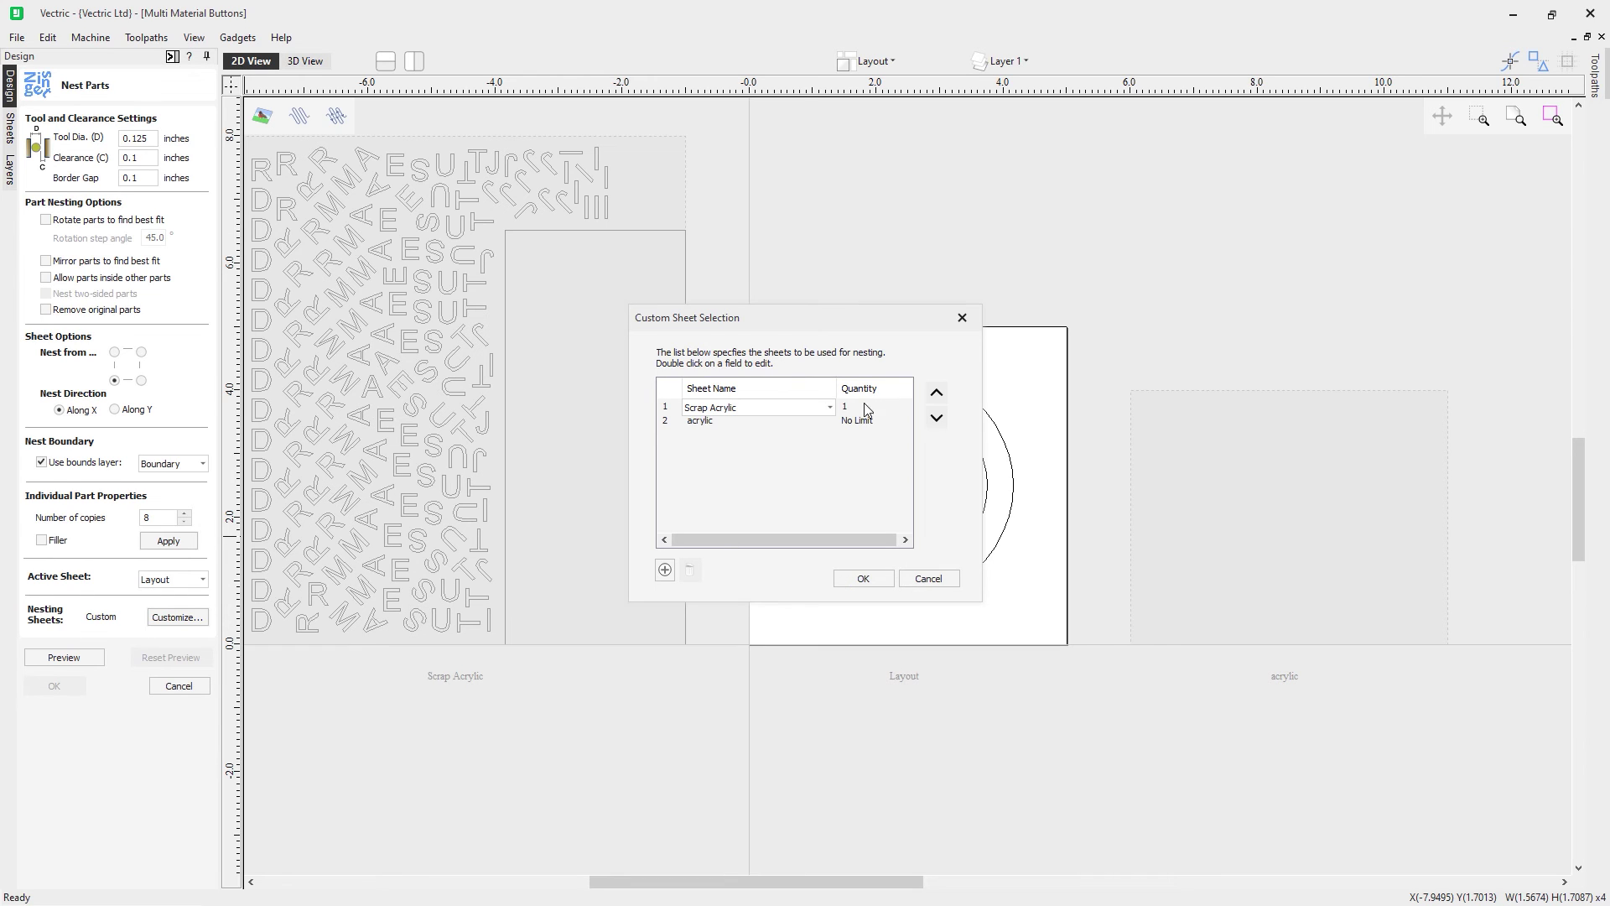
Move Scrap Acrylic below acrylic in the nesting sheet order and restore it to first place.
left_click(727, 419)
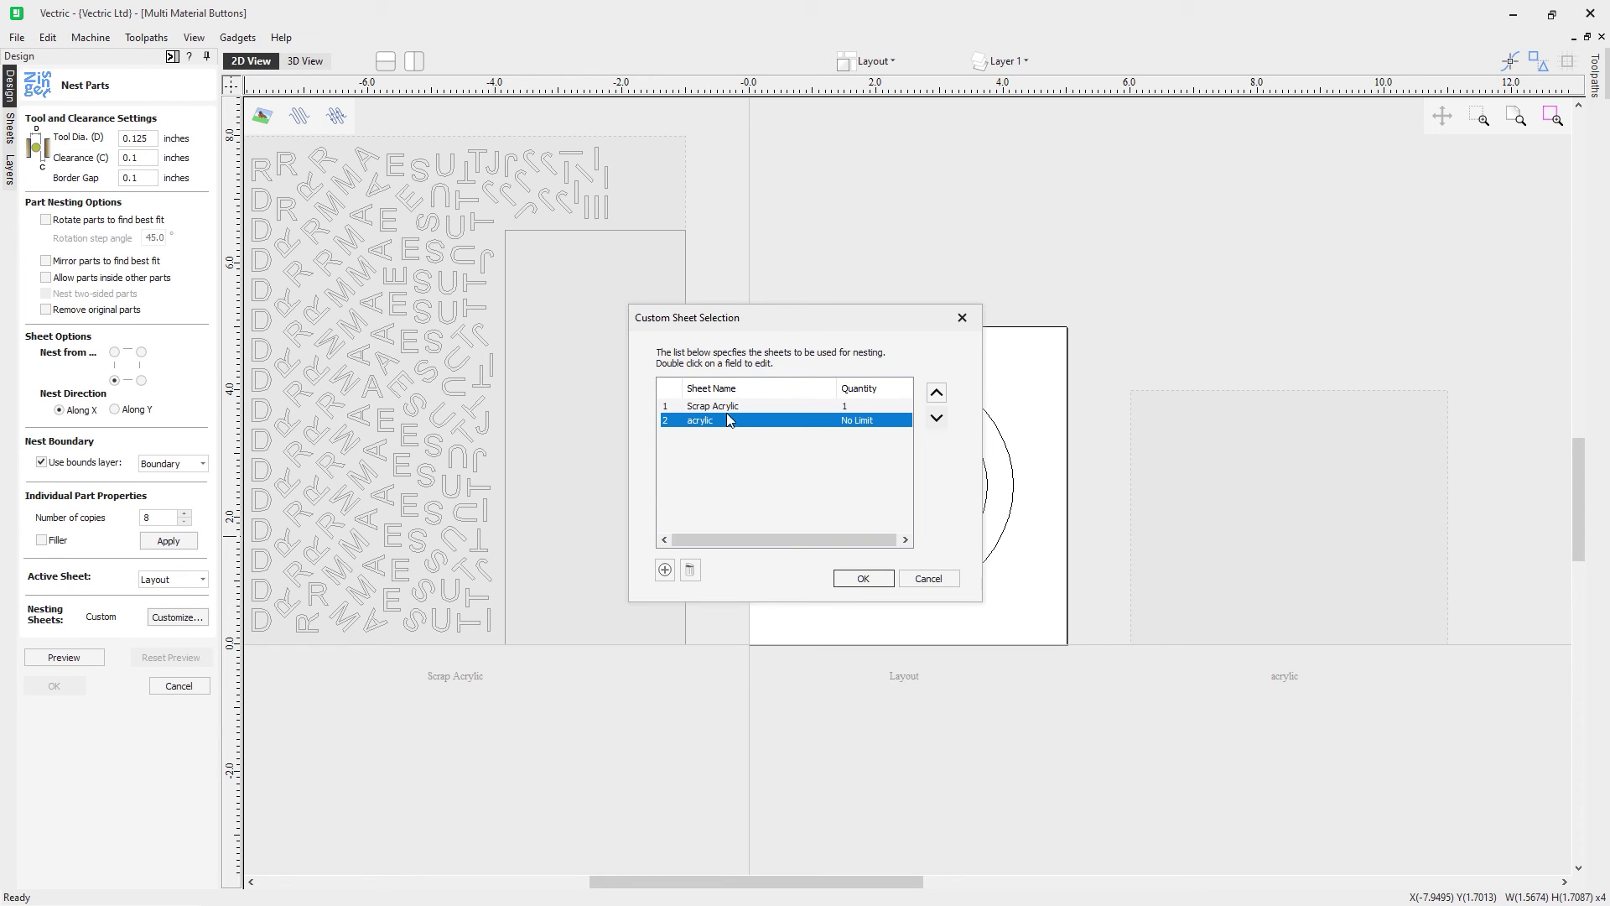
left_click(736, 406)
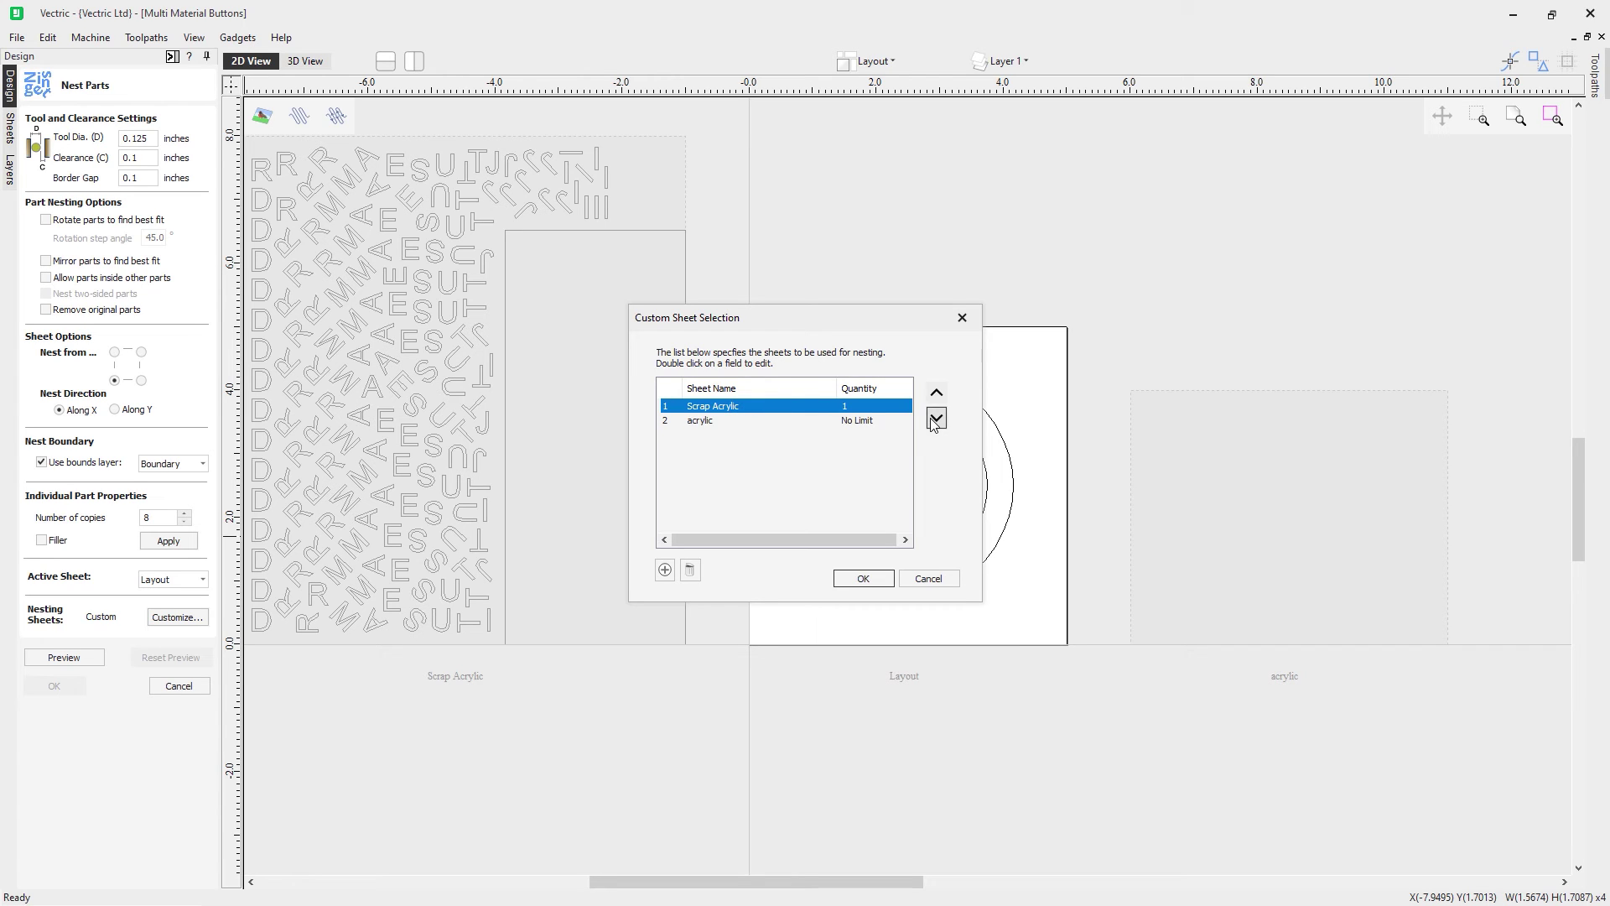
left_click(936, 419)
left_click(762, 405)
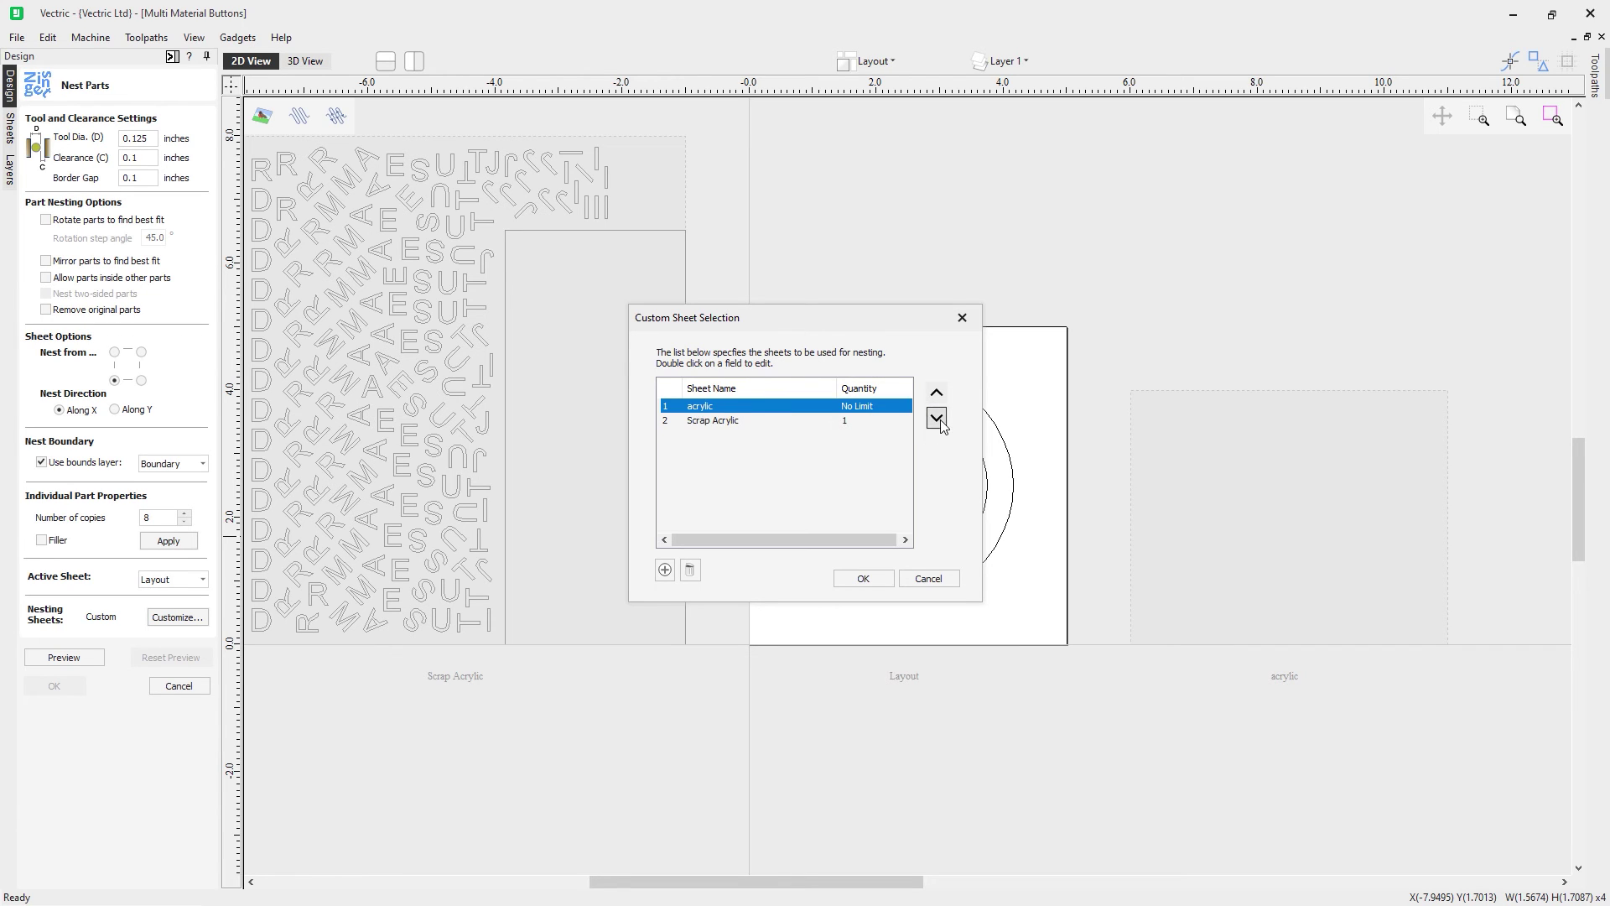
left_click(938, 419)
Accept the custom sheet list and preview the nesting of the hole circles.
left_click(723, 421)
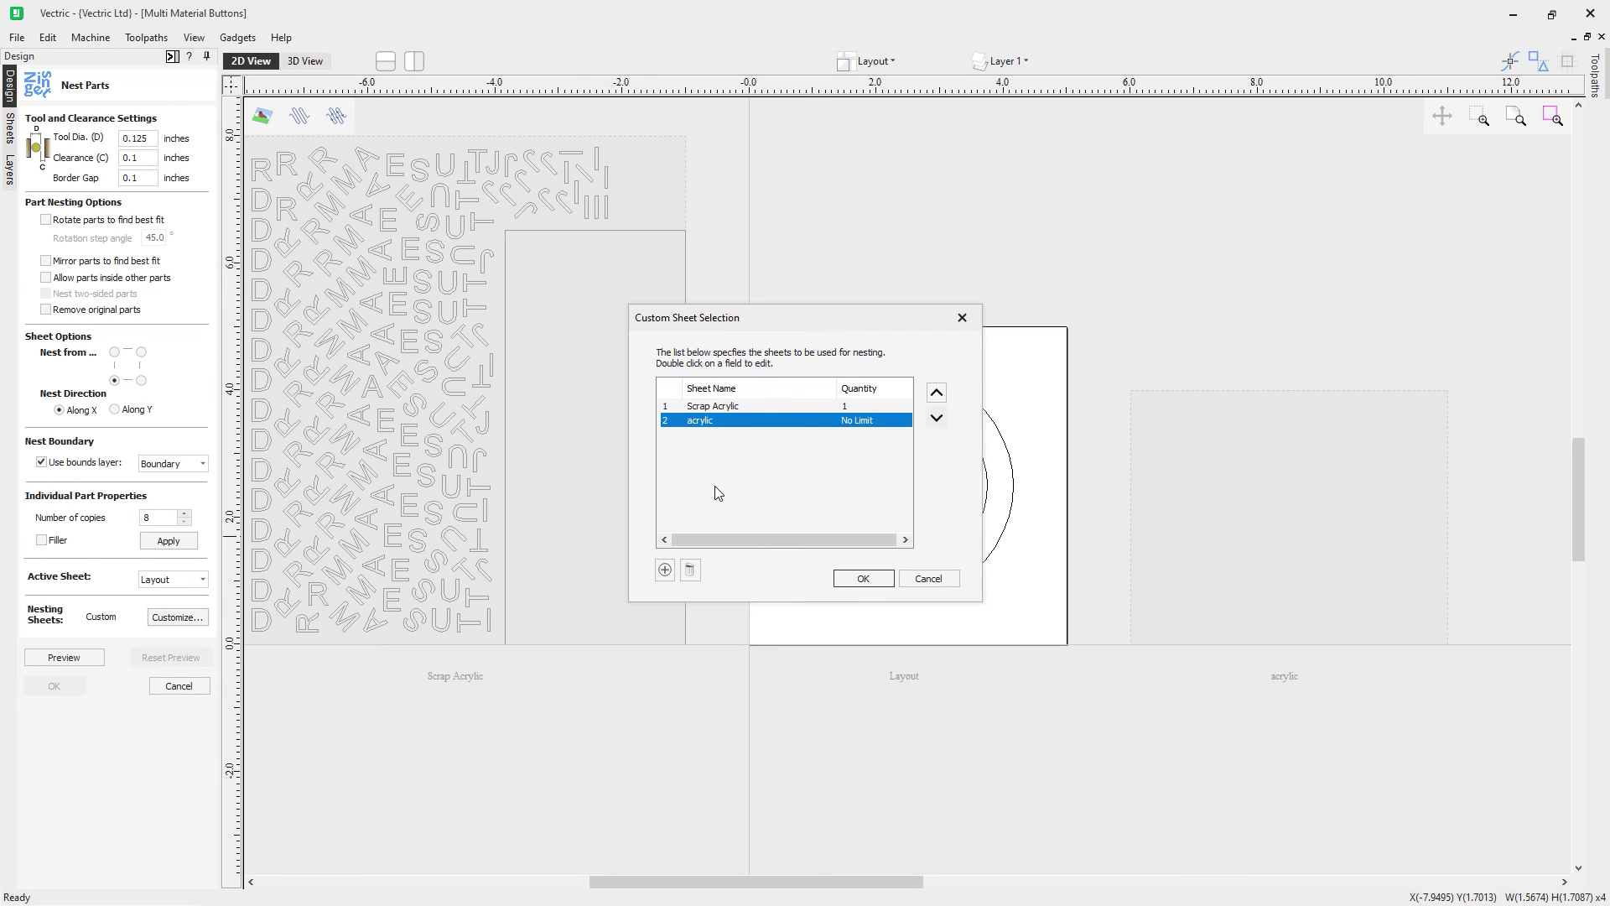
left_click(865, 580)
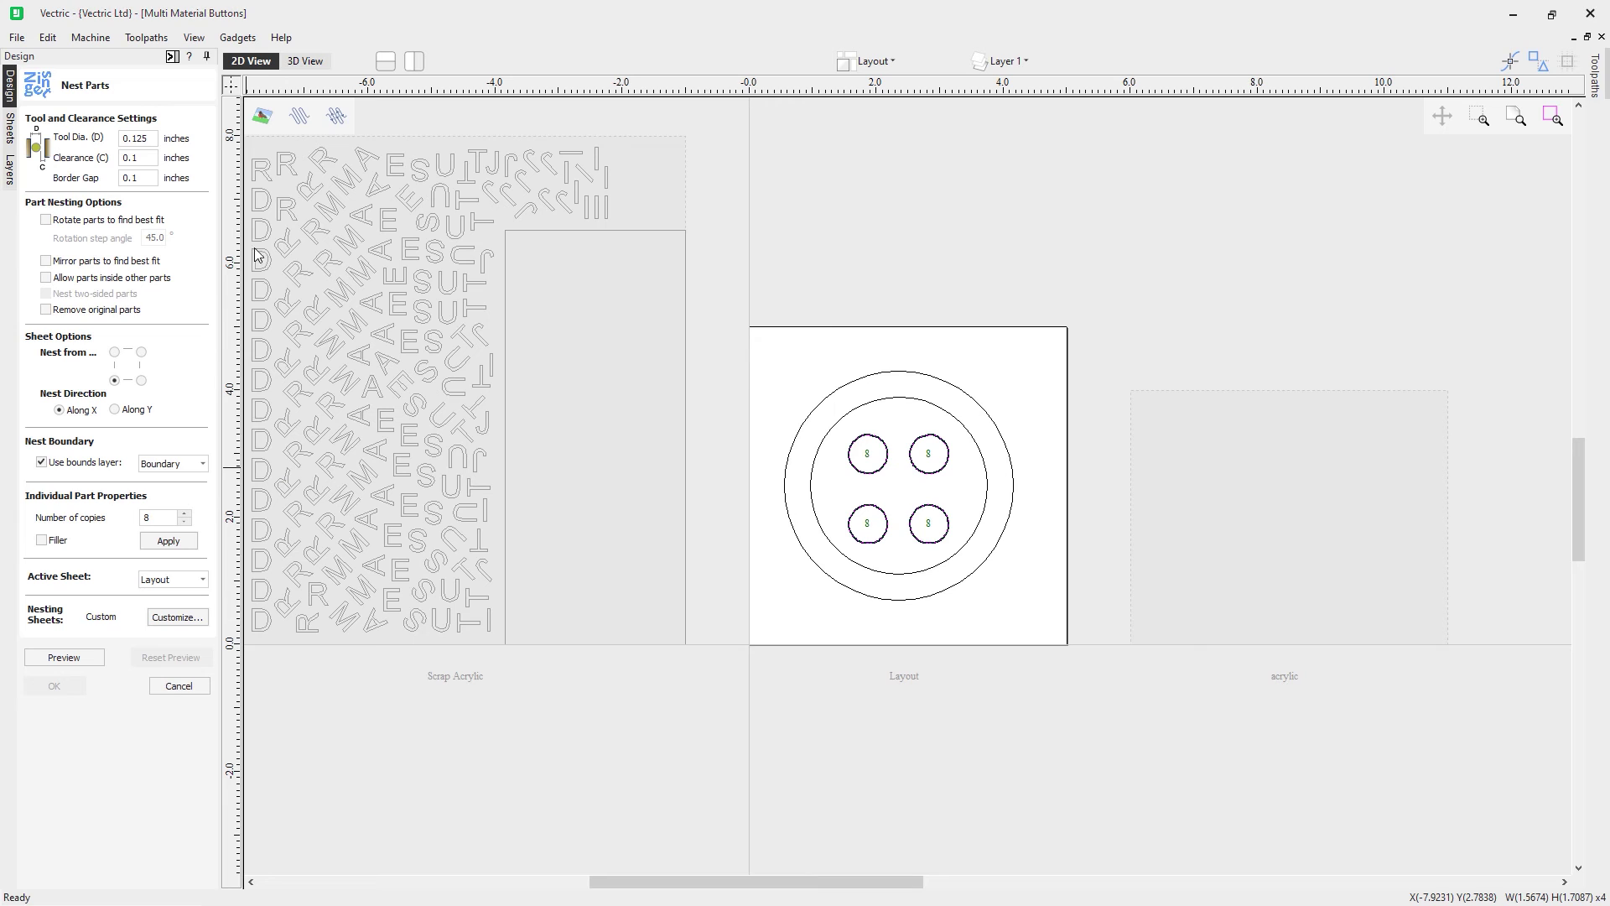
left_click(92, 657)
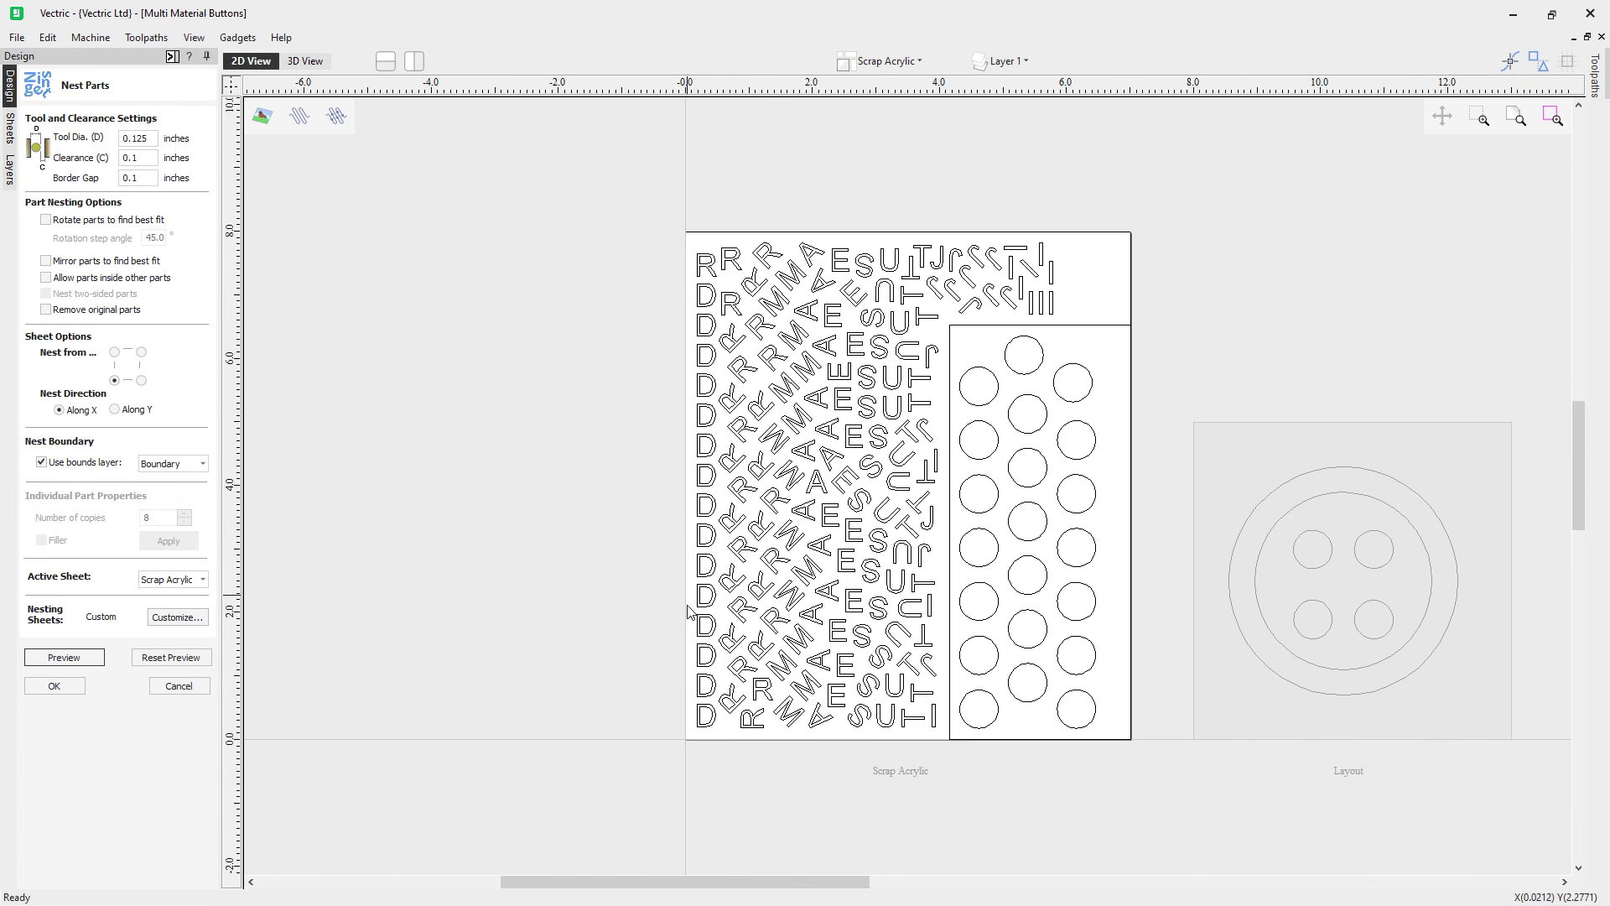
Review the nested hole circles on the Scrap Acrylic and acrylic sheets and accept the nesting.
left_click_drag(727, 883, 863, 894)
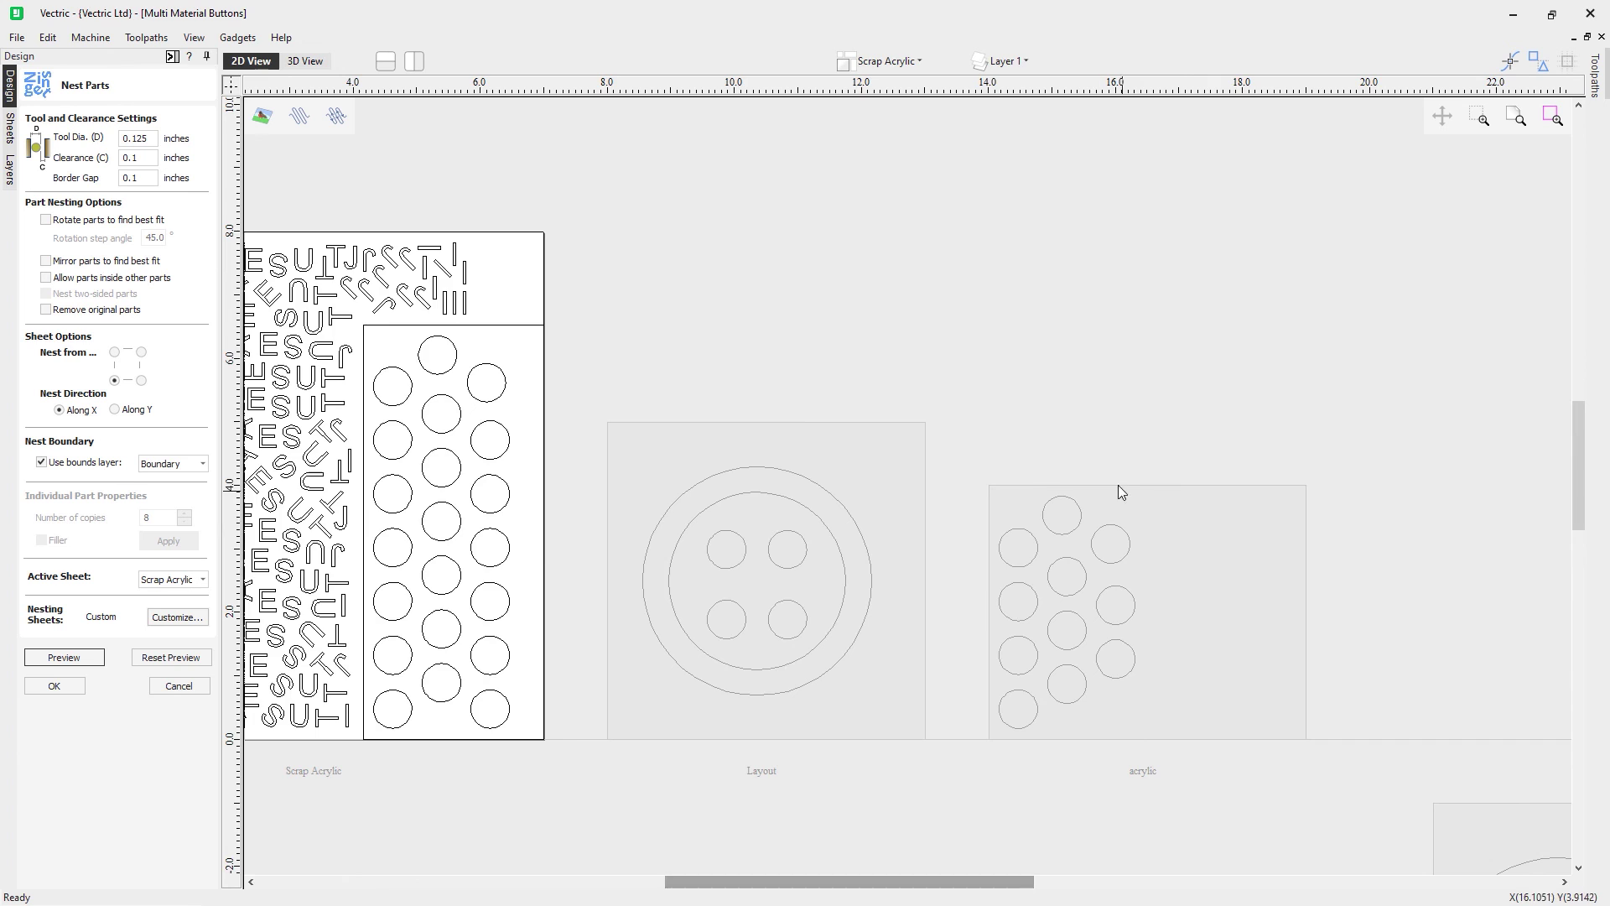
scroll(983, 580, "down", 5)
scroll(950, 761, "down", 1)
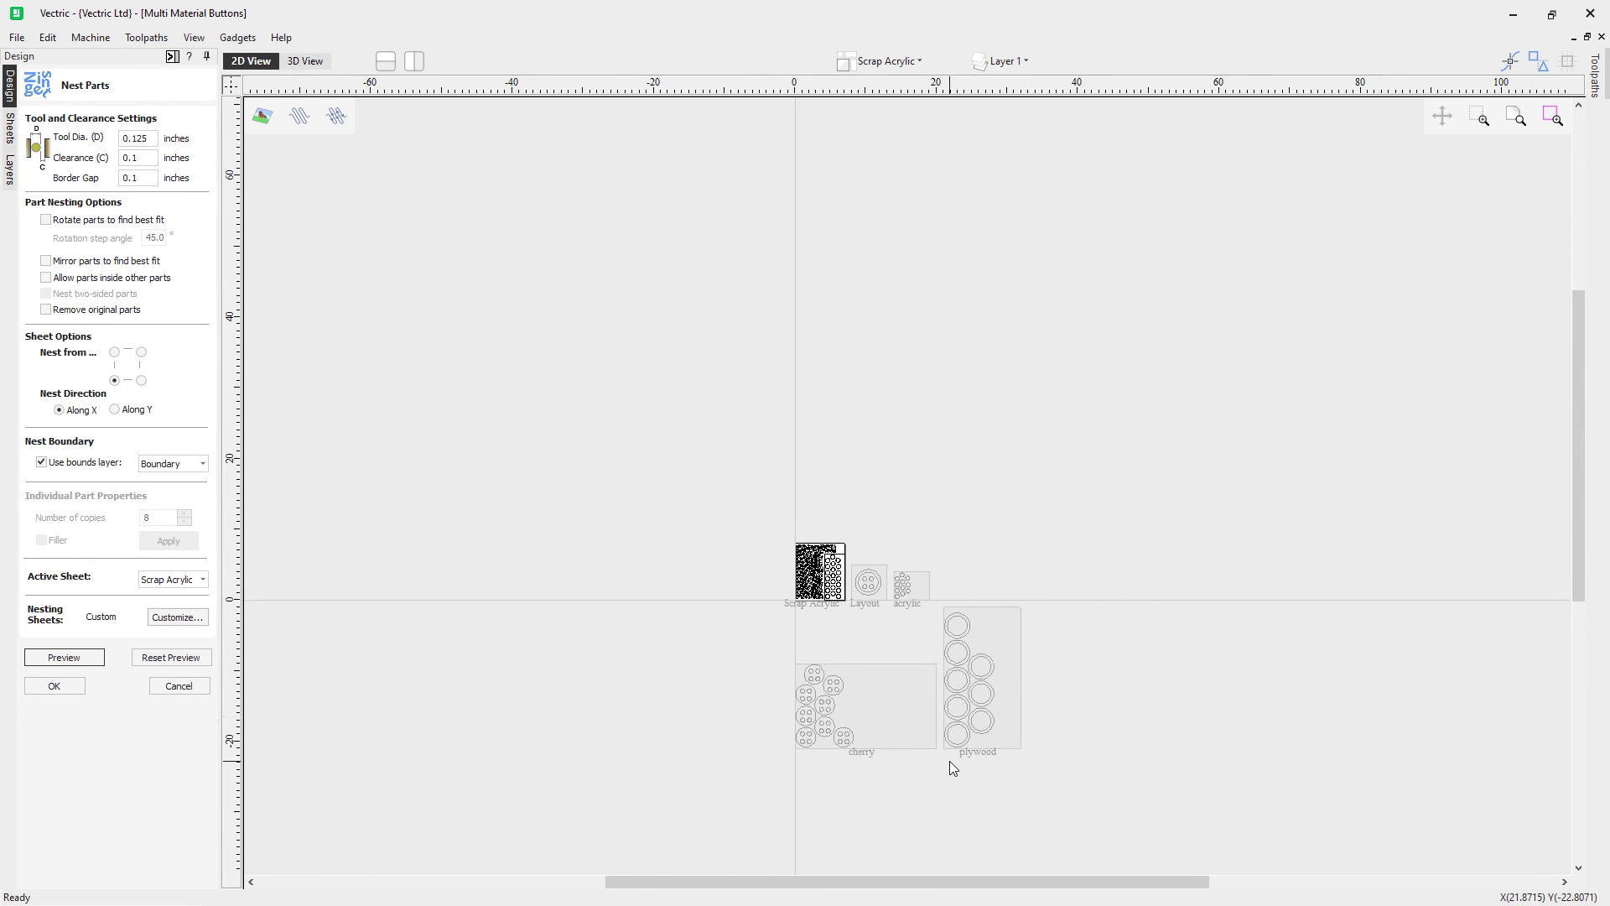
scroll(948, 747, "up", 4)
scroll(755, 415, "down", 1)
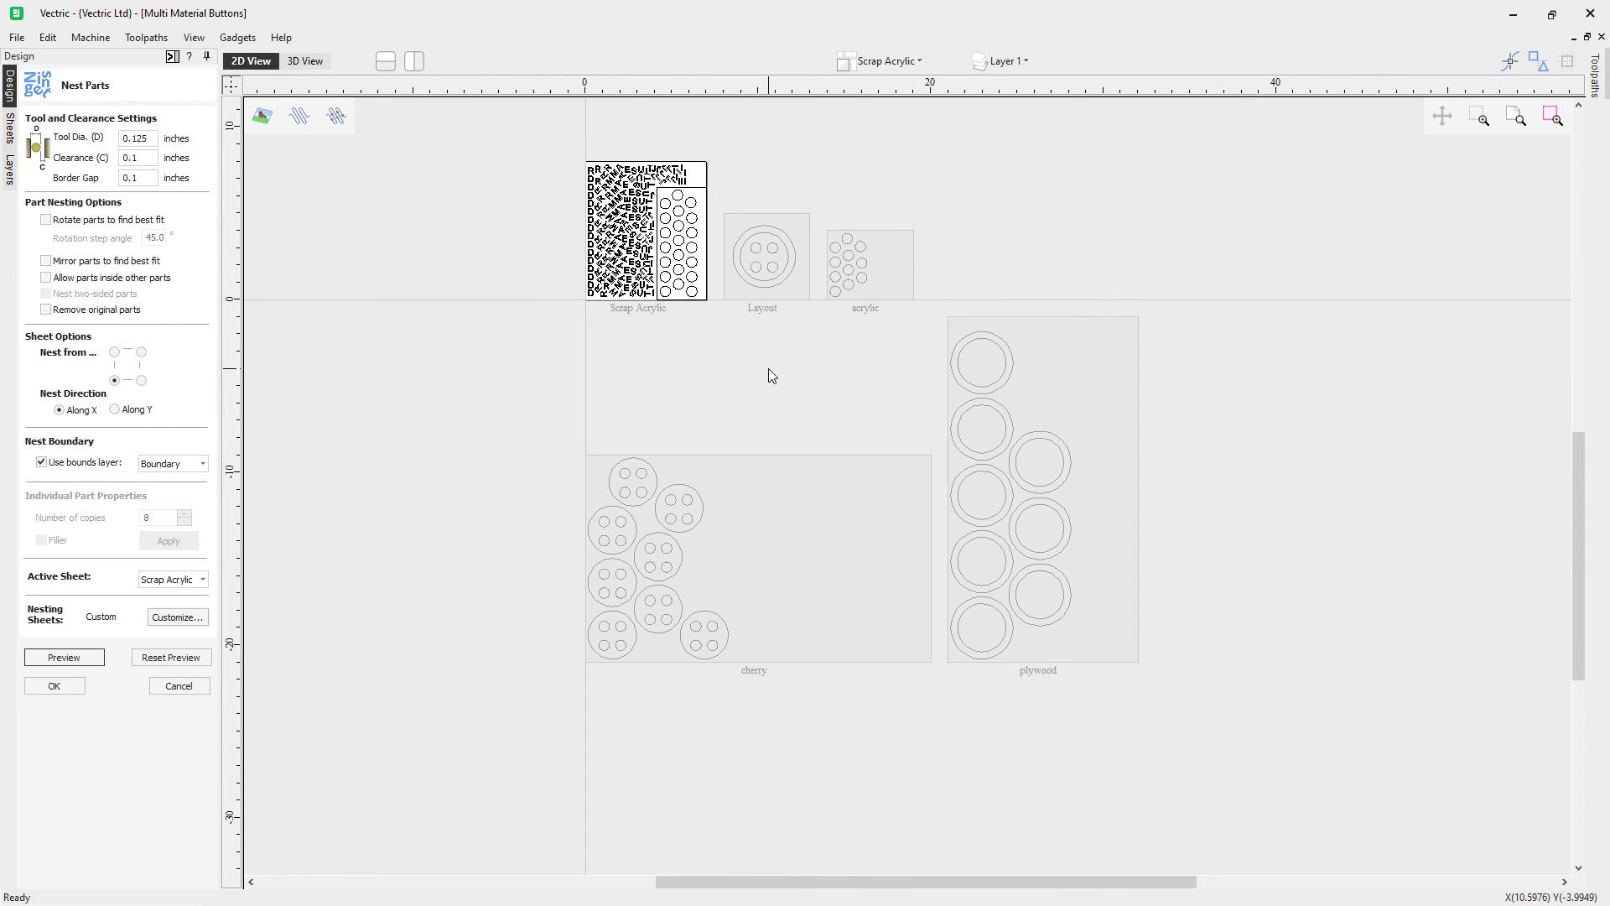
scroll(769, 369, "up", 1)
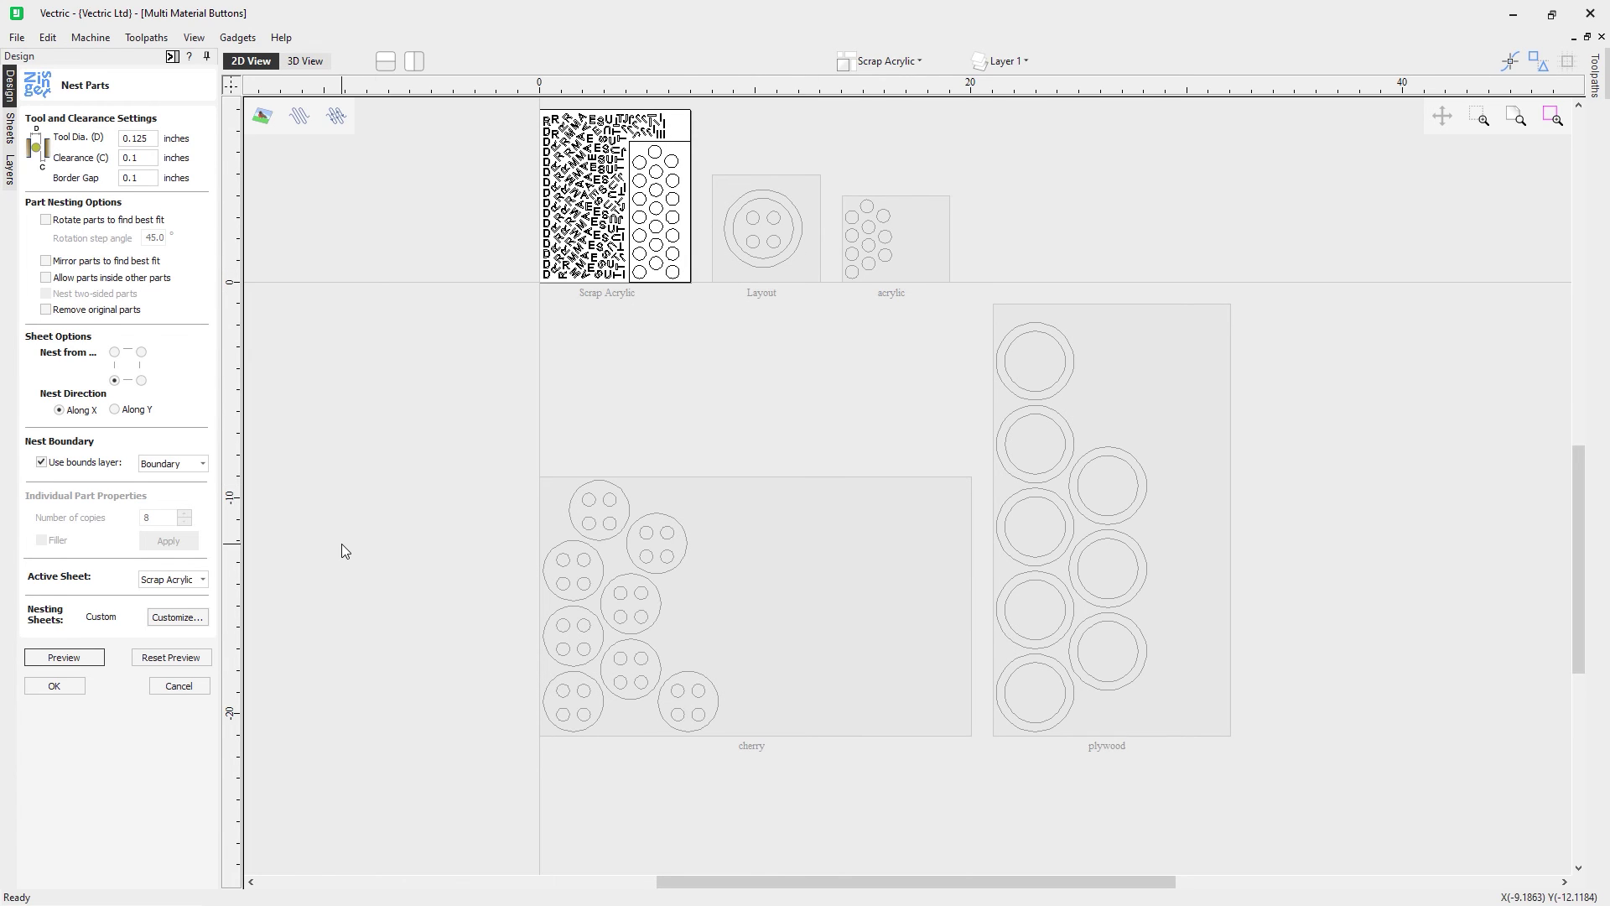
left_click(54, 686)
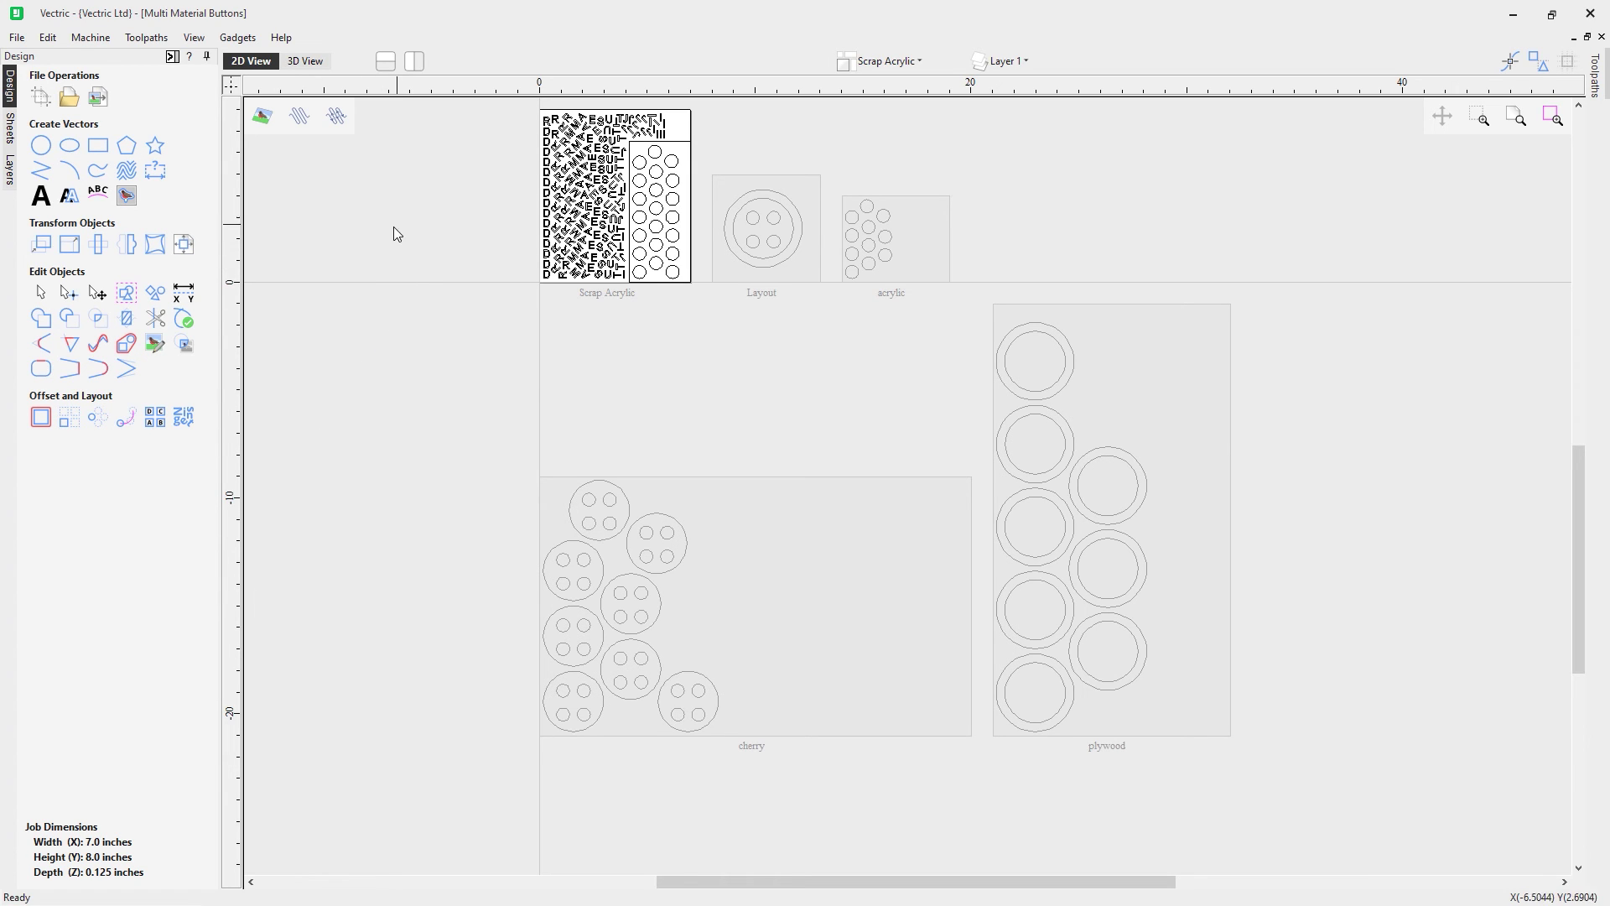
Open the NestingExample file from the nesting-guide_files folder.
left_click(17, 37)
left_click(51, 93)
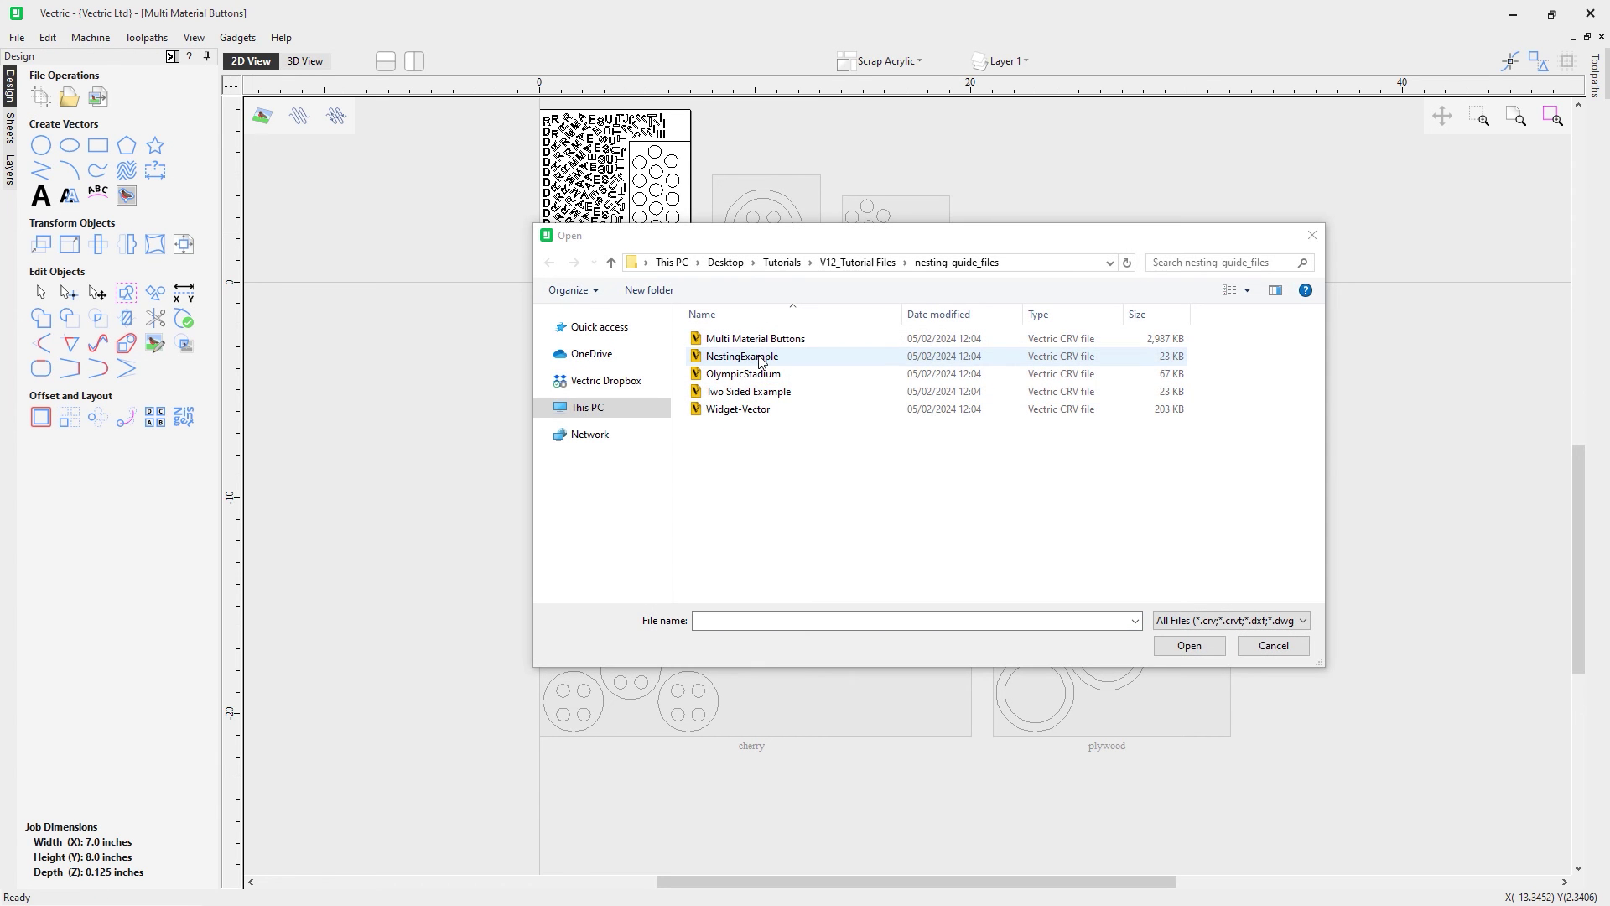
double_click(735, 362)
left_click(804, 498)
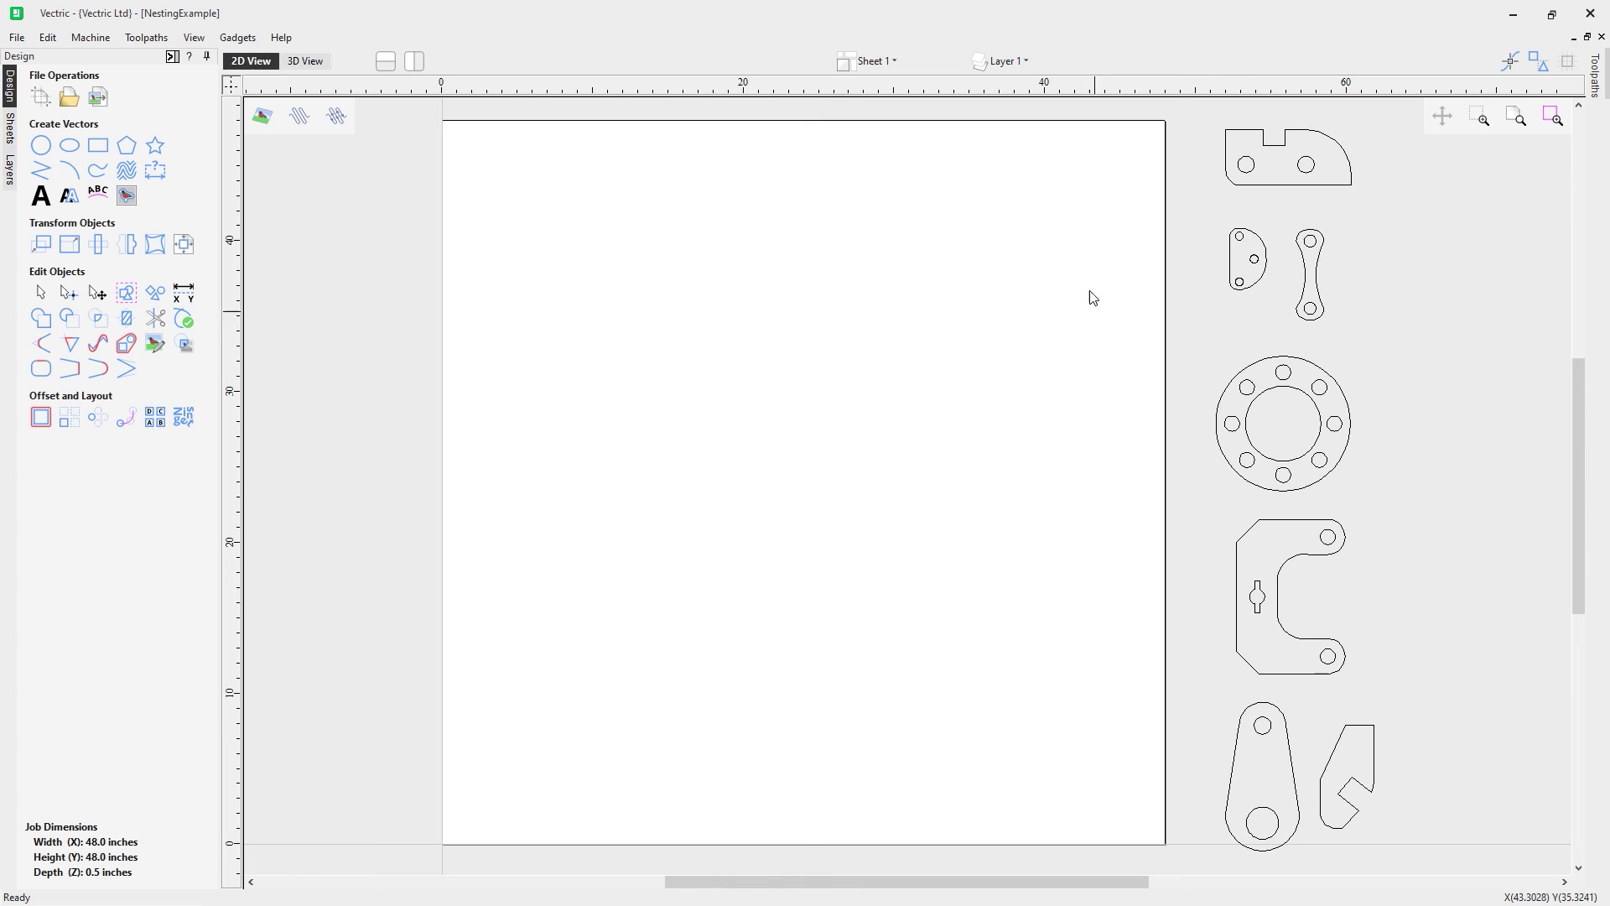
Mark the notched two-hole part as a filler in Nest Parts, and preview its nesting on Sheet 1 before resetting the preview.
left_click_drag(1215, 124, 1425, 220)
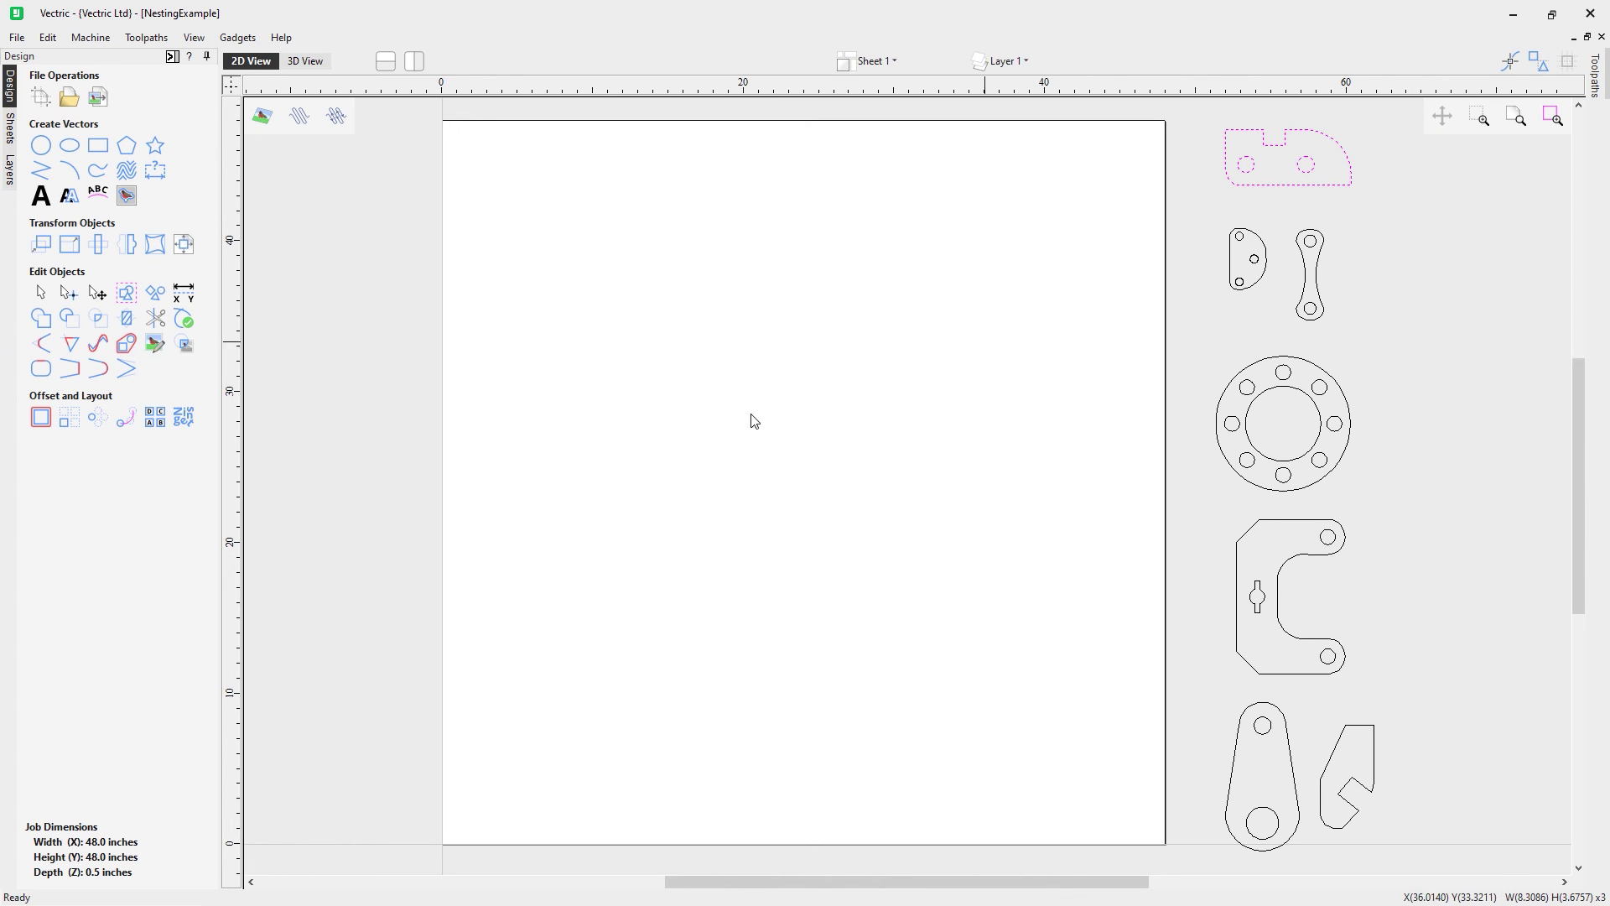
left_click(183, 417)
left_click(56, 541)
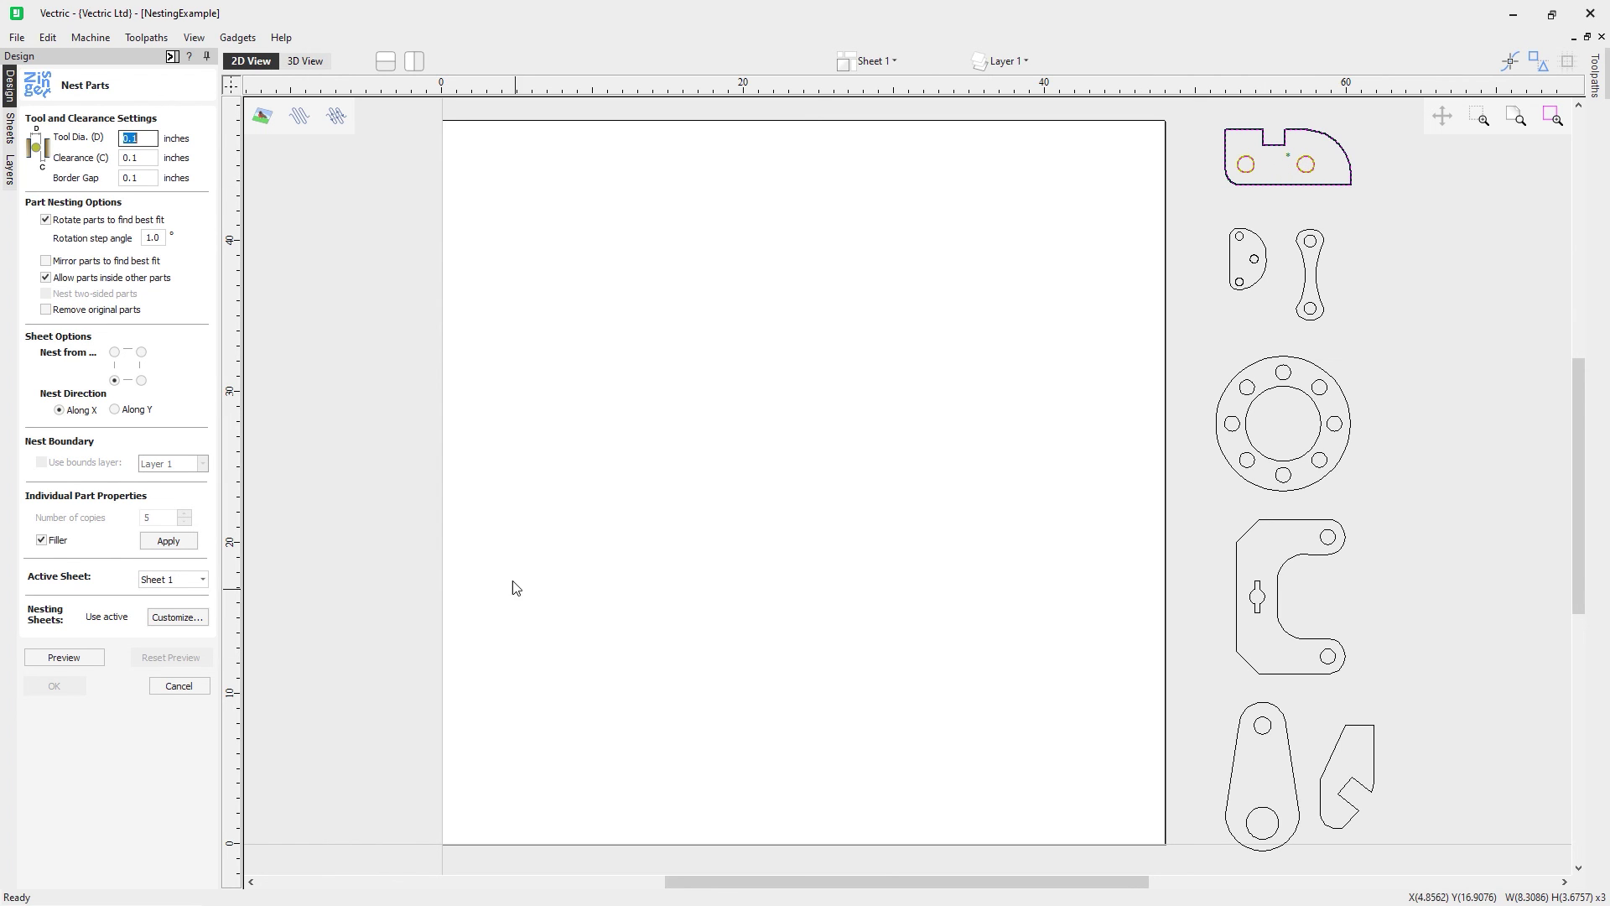
left_click(163, 547)
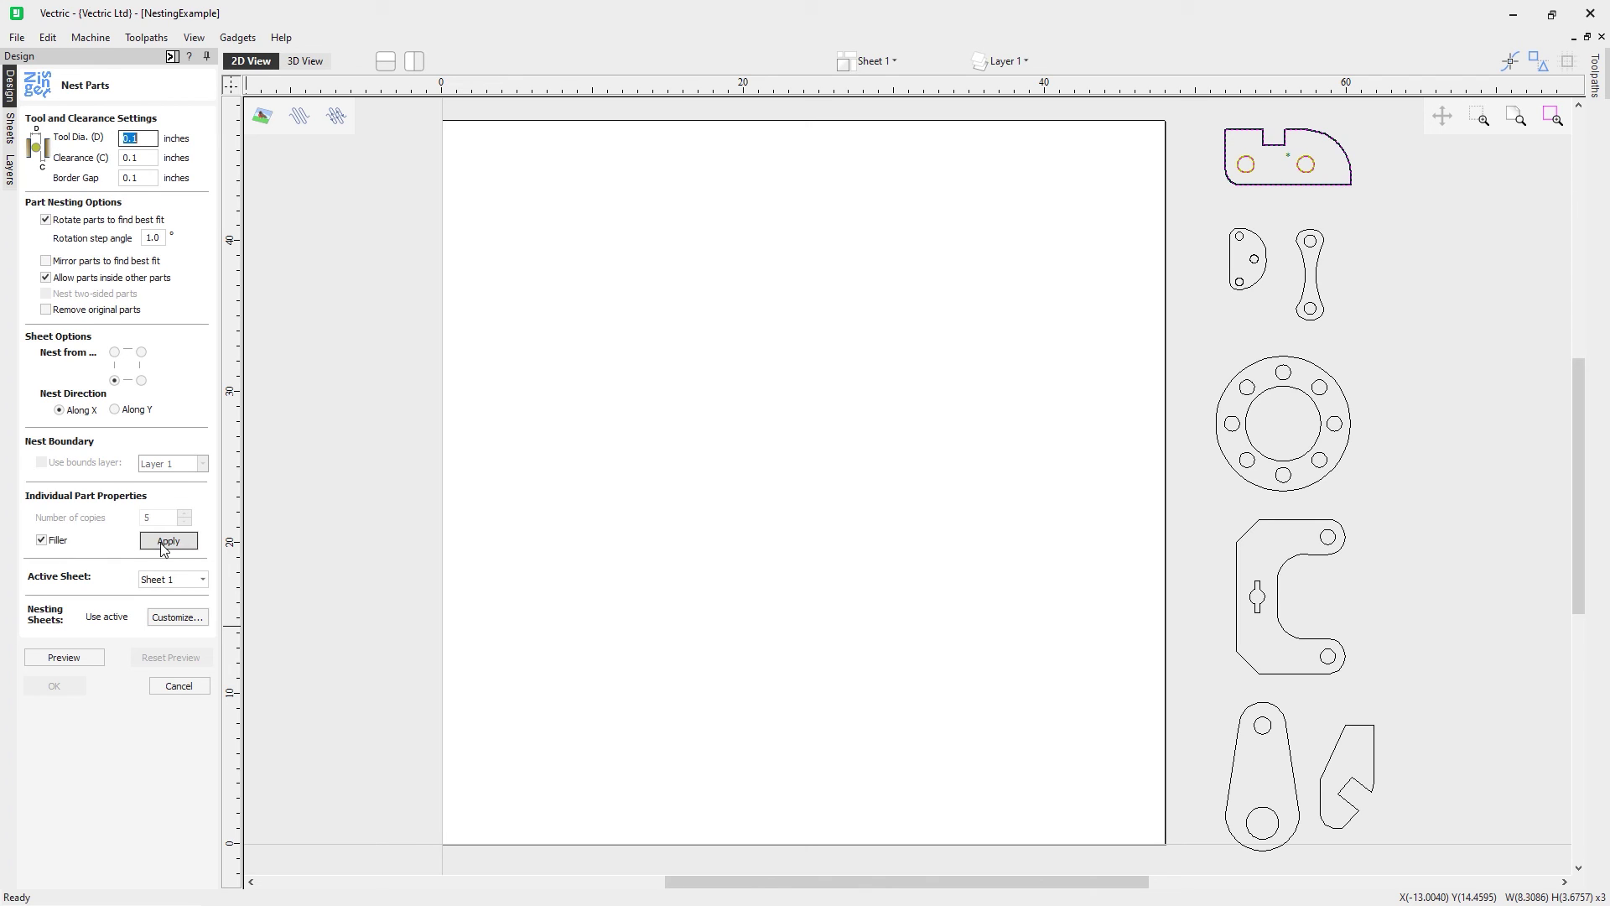
left_click(89, 658)
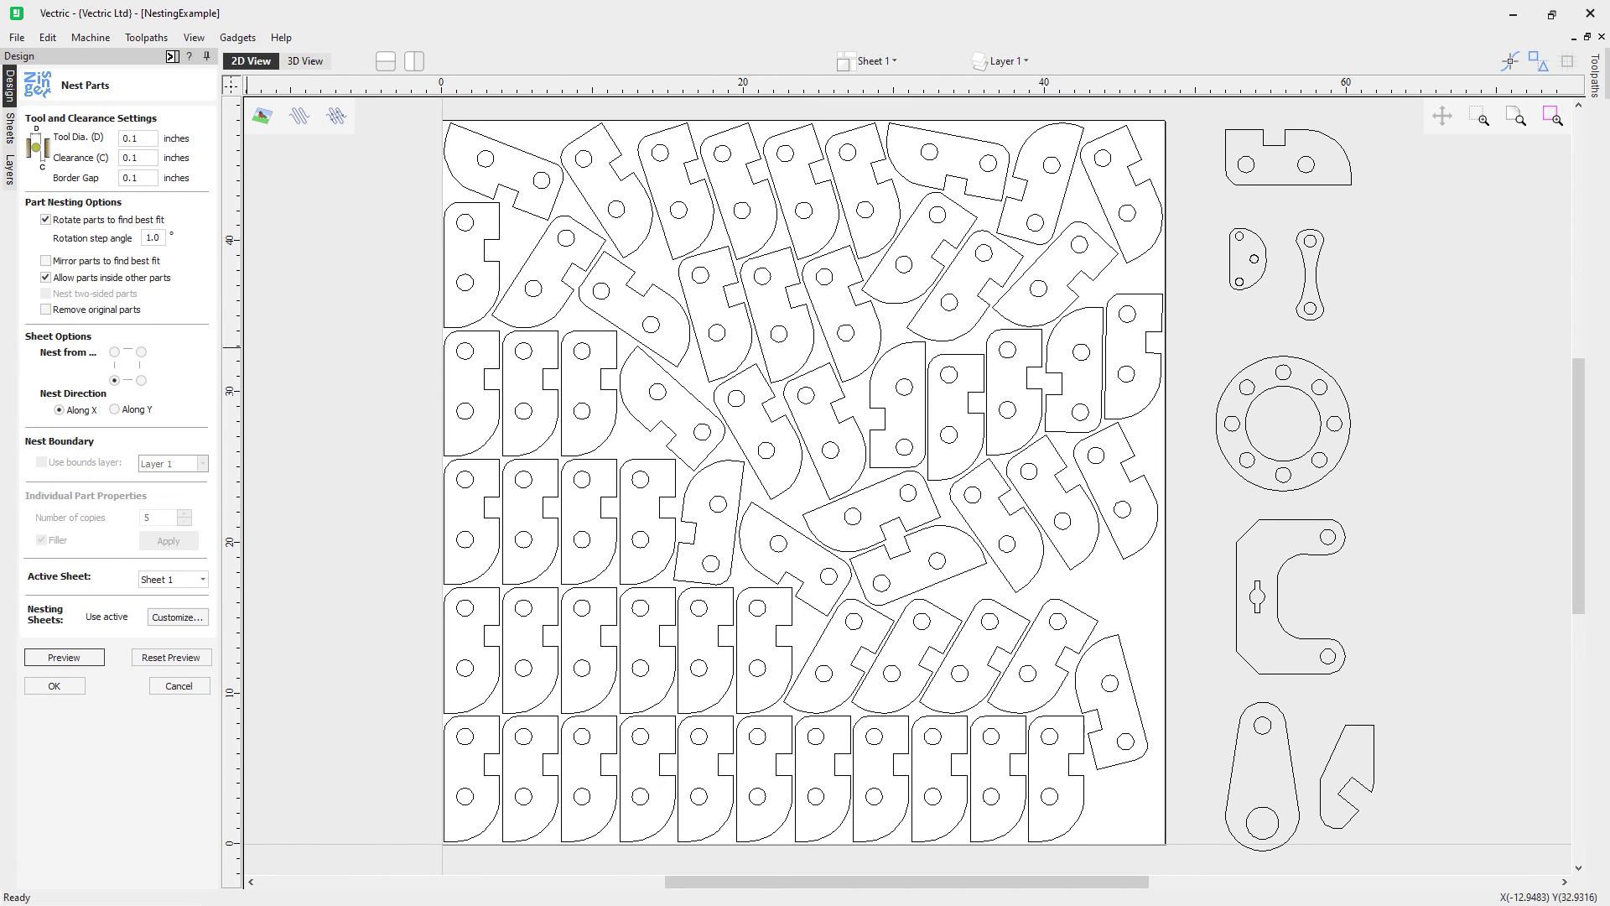
left_click(172, 658)
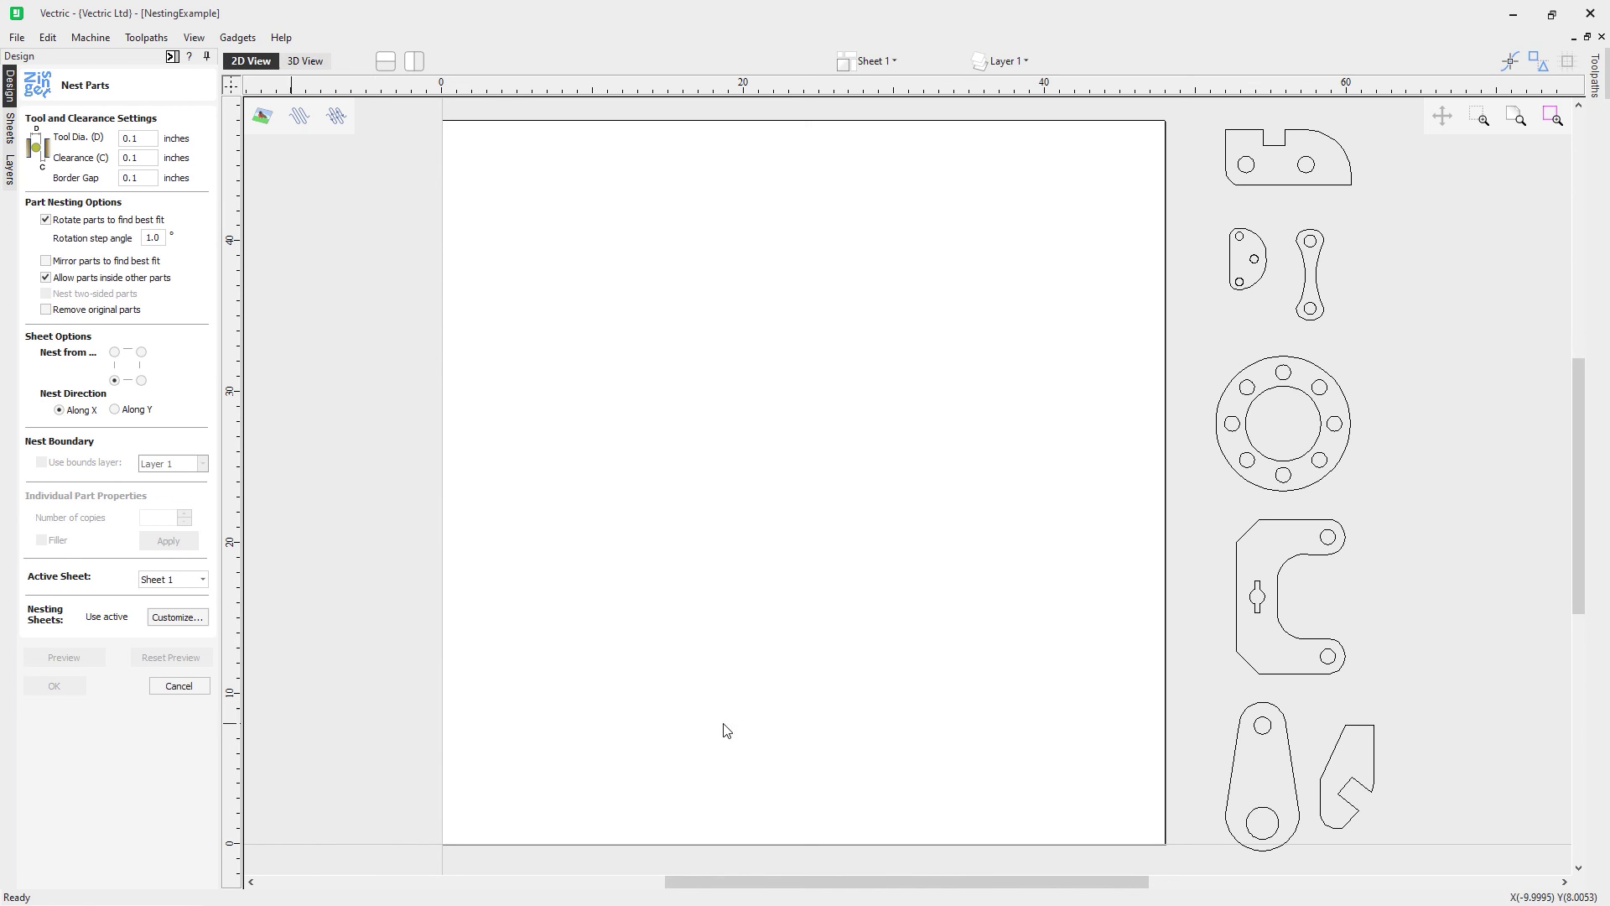
Set the C-shaped part's number of copies to 20, and preview its nesting on Sheet 1 before resetting the preview.
left_click_drag(1411, 681, 1196, 515)
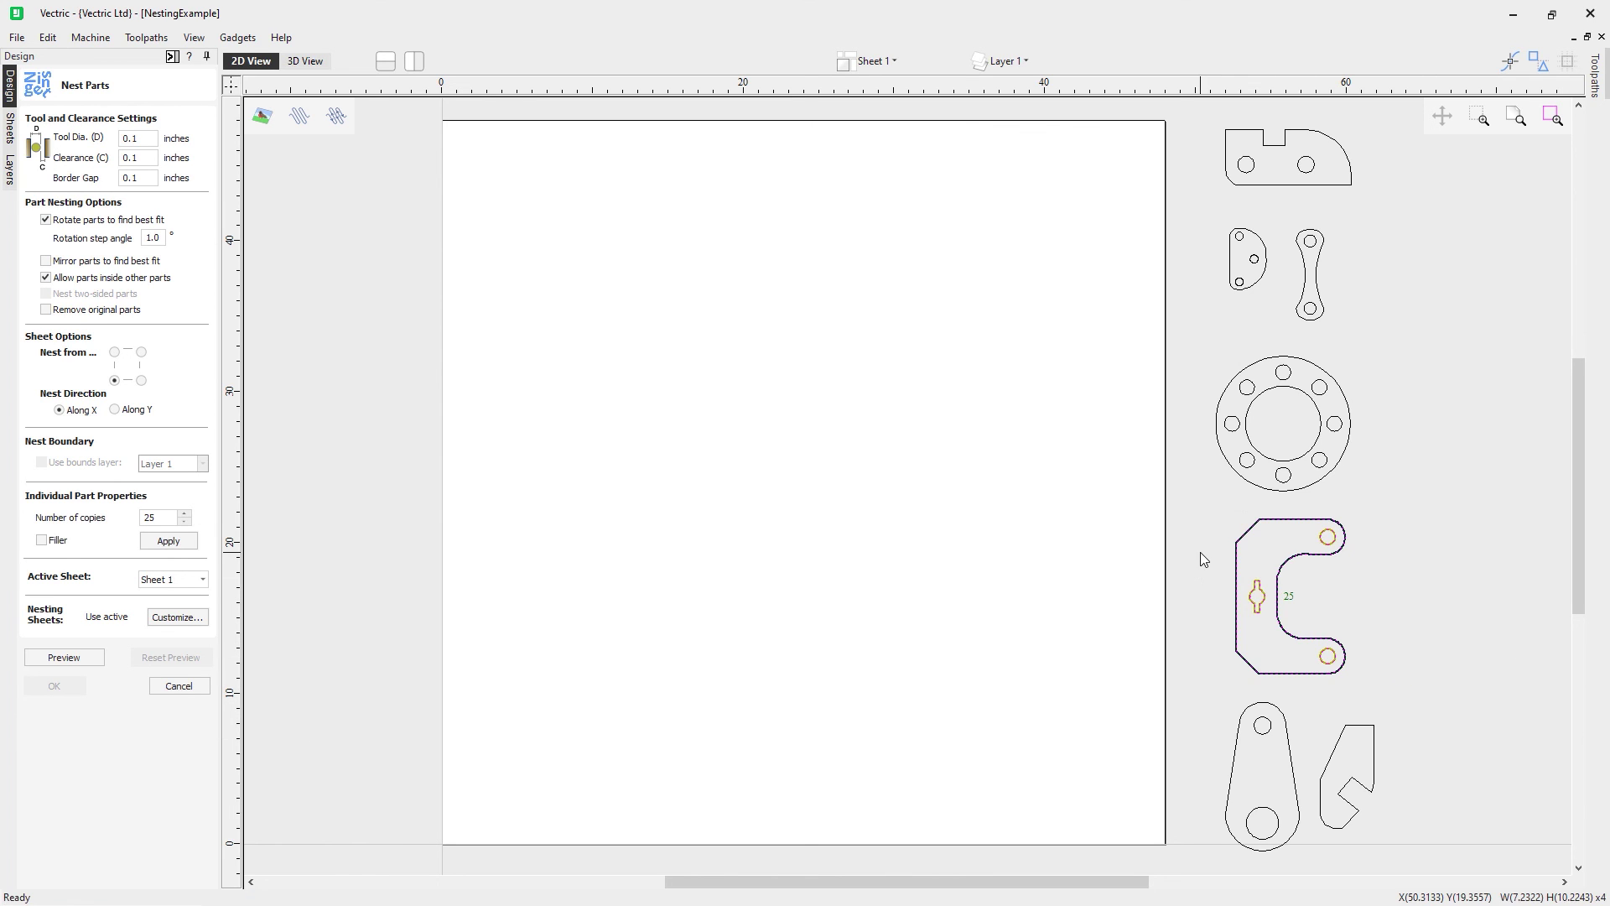
left_click(184, 522)
left_click(184, 522)
left_click(184, 521)
left_click(184, 522)
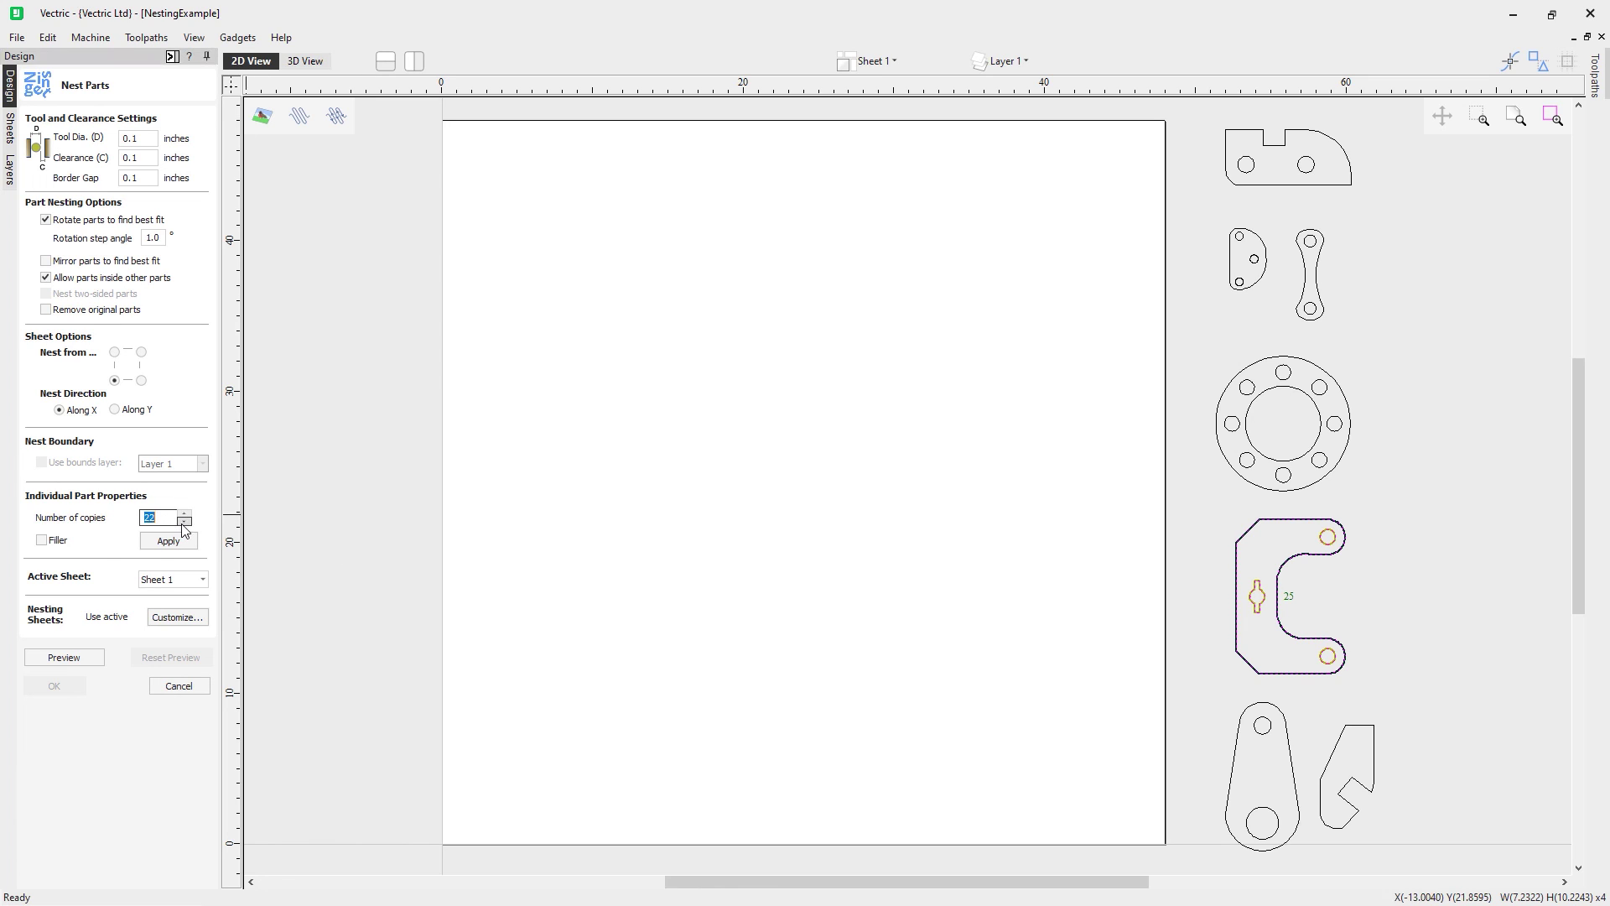
left_click(170, 543)
left_click(64, 659)
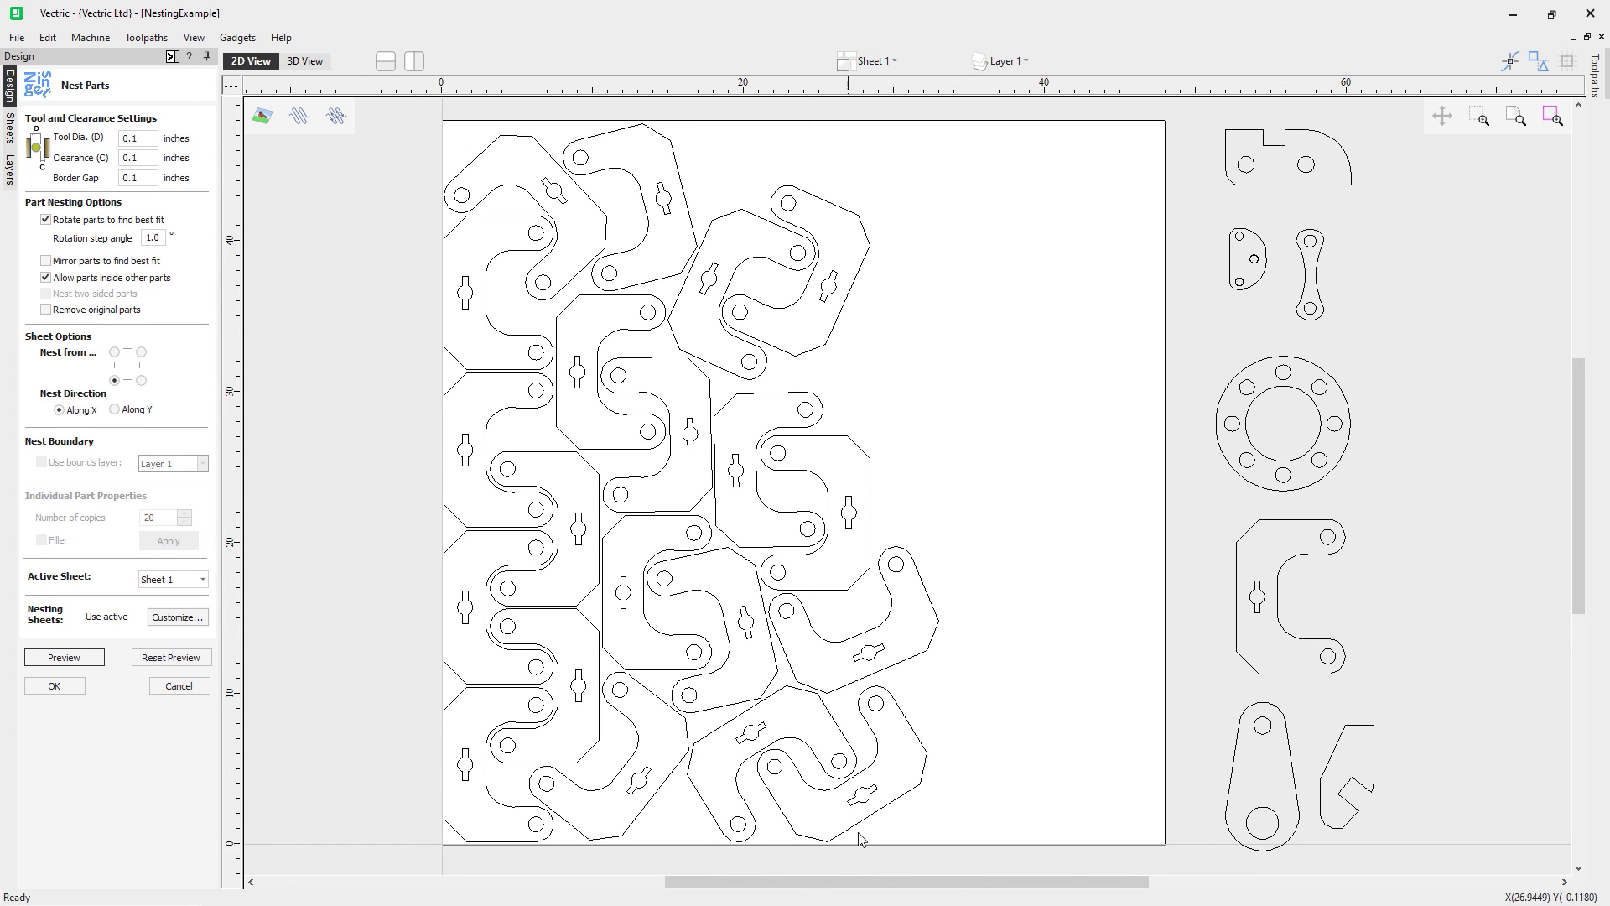
left_click(171, 658)
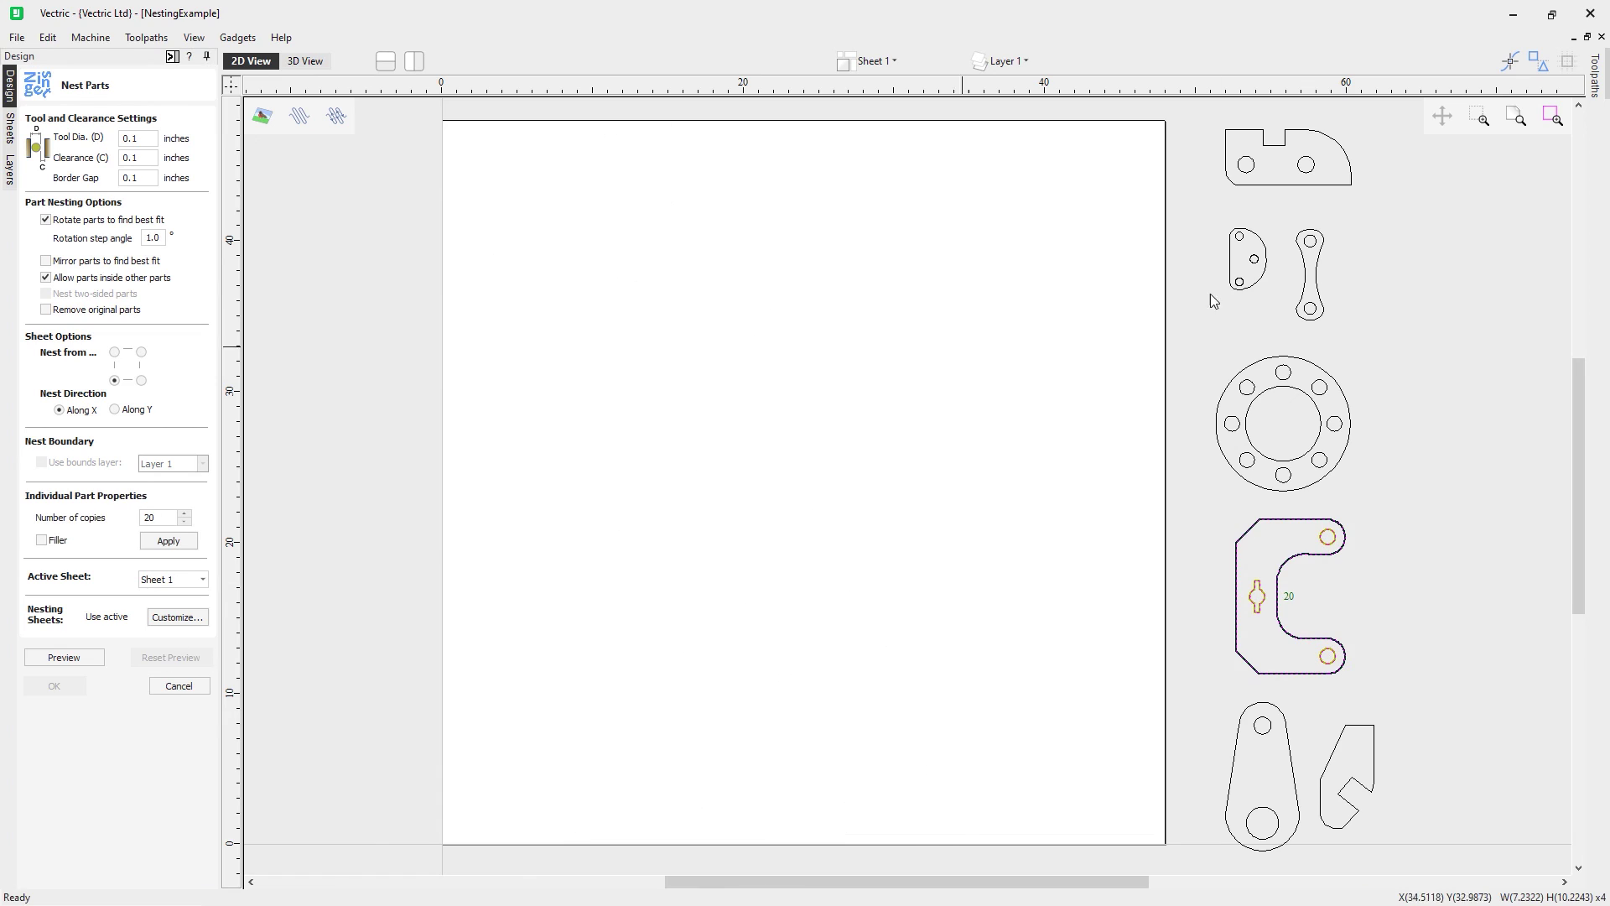
Select only the small D-shaped part with its three holes and mark it as a filler.
left_click(1274, 322)
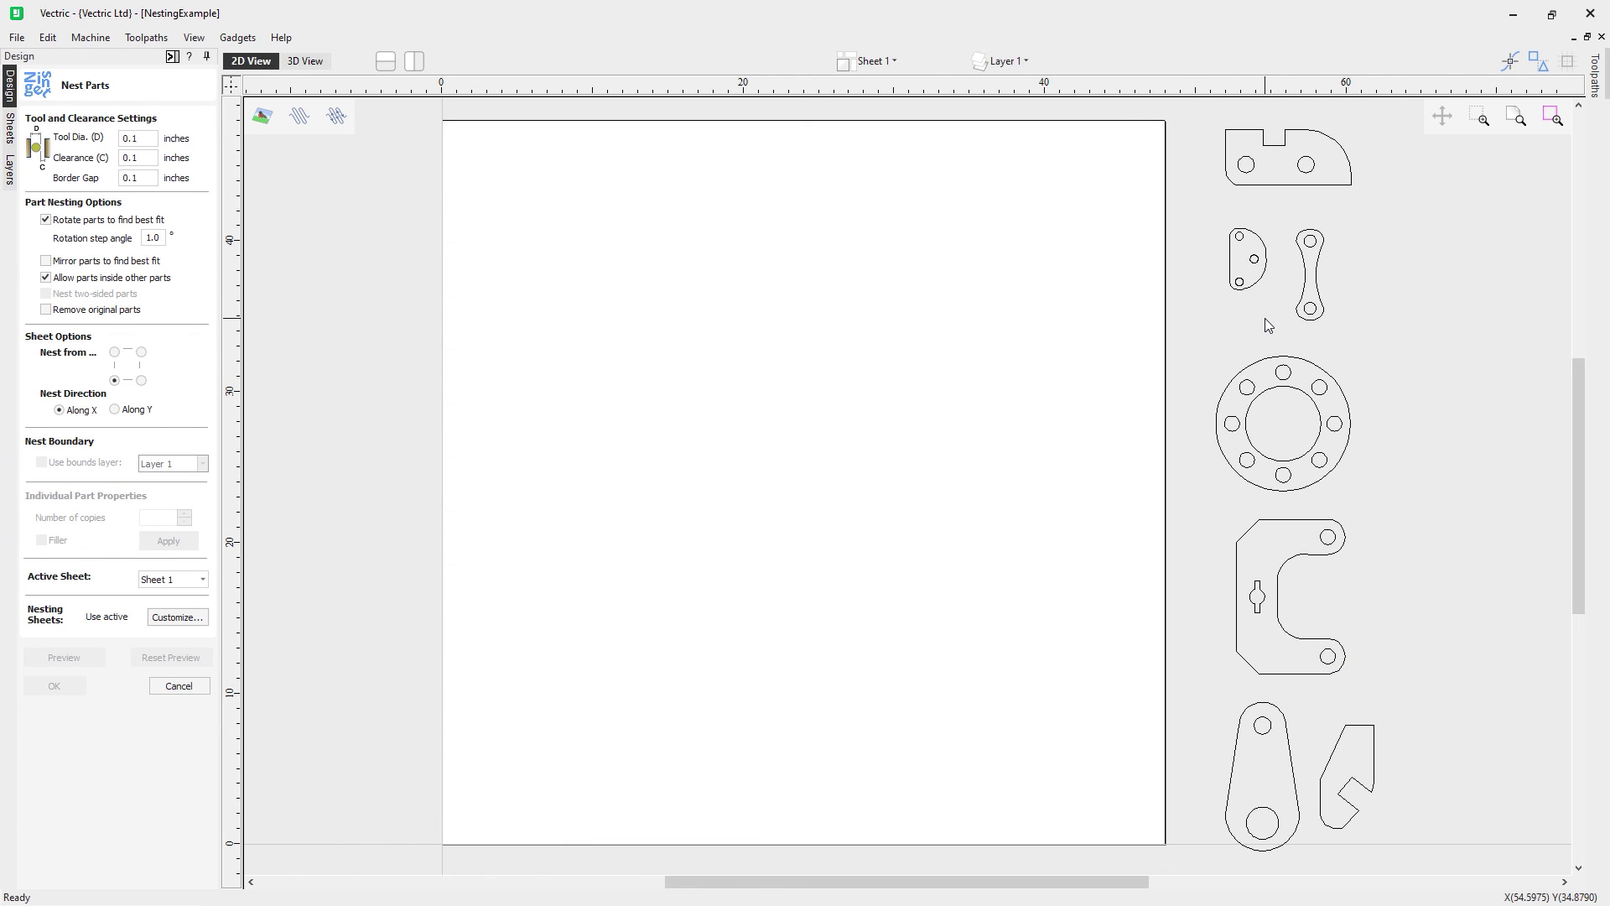
left_click(1231, 256)
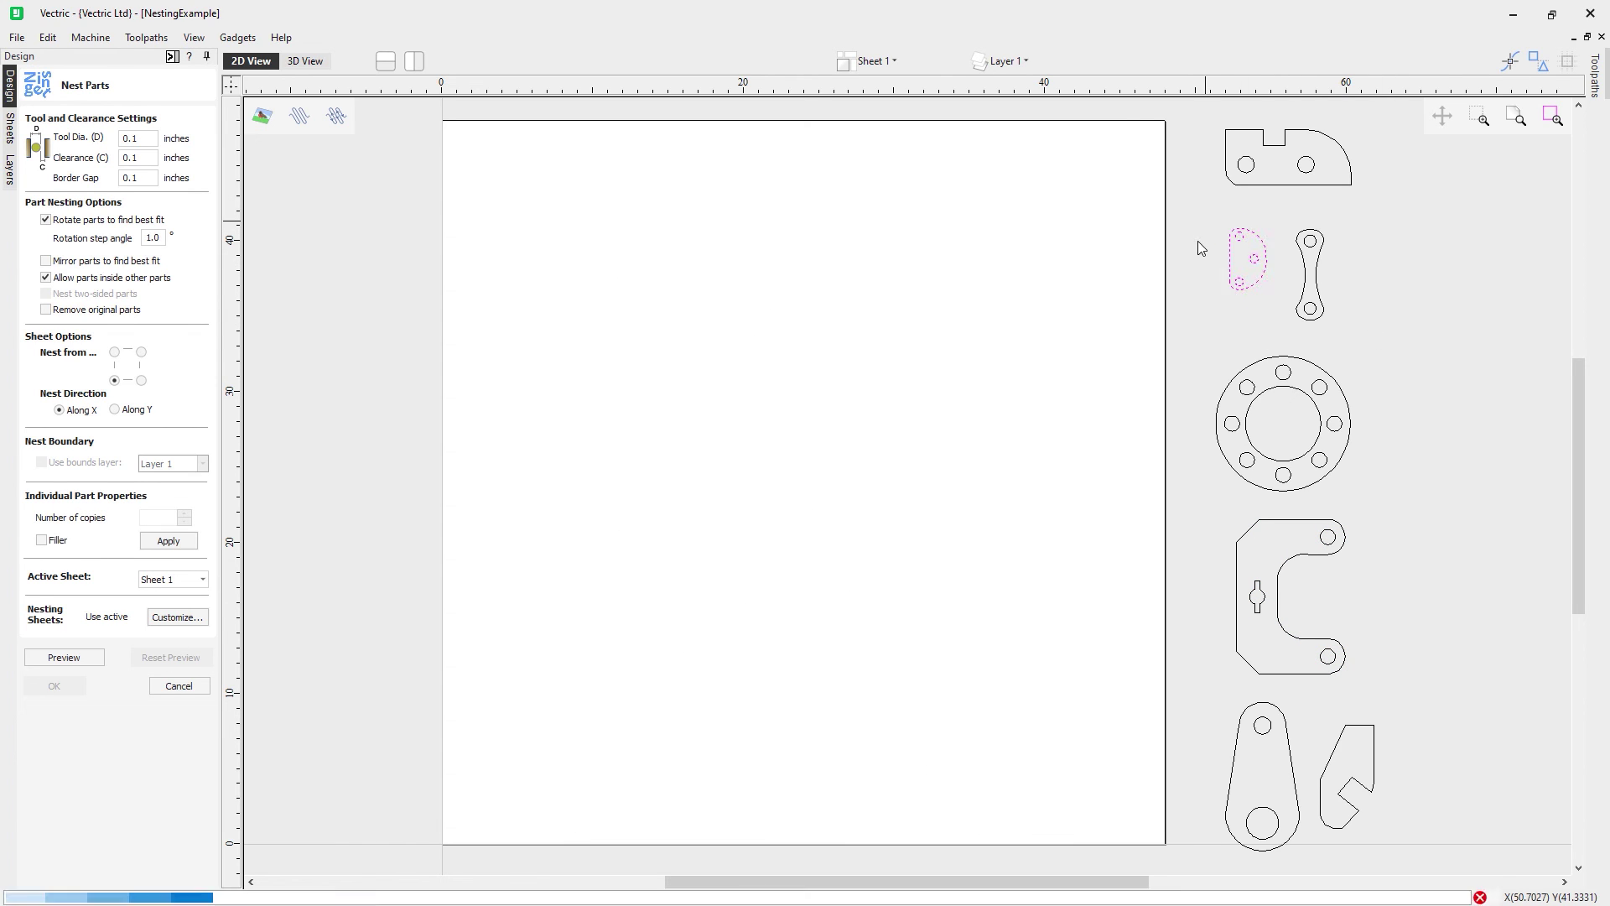
left_click(42, 541)
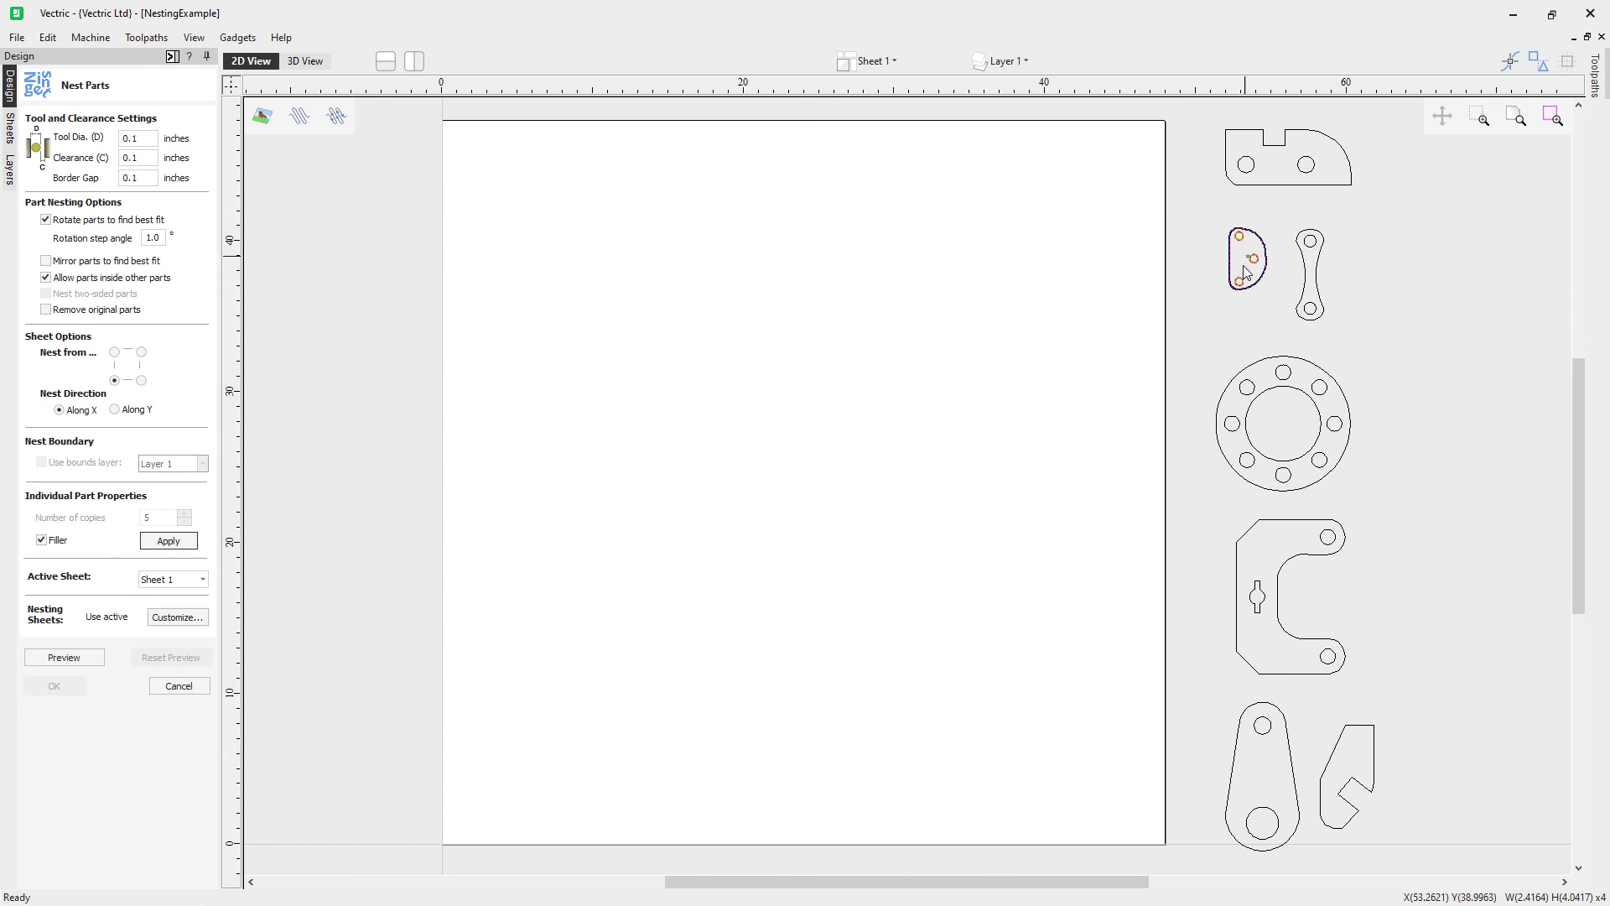
Add the C-shaped part to the selection and preview both parts nested on Sheet 1, resetting the preview after viewing.
left_click_drag(1373, 694, 1201, 501, "shift")
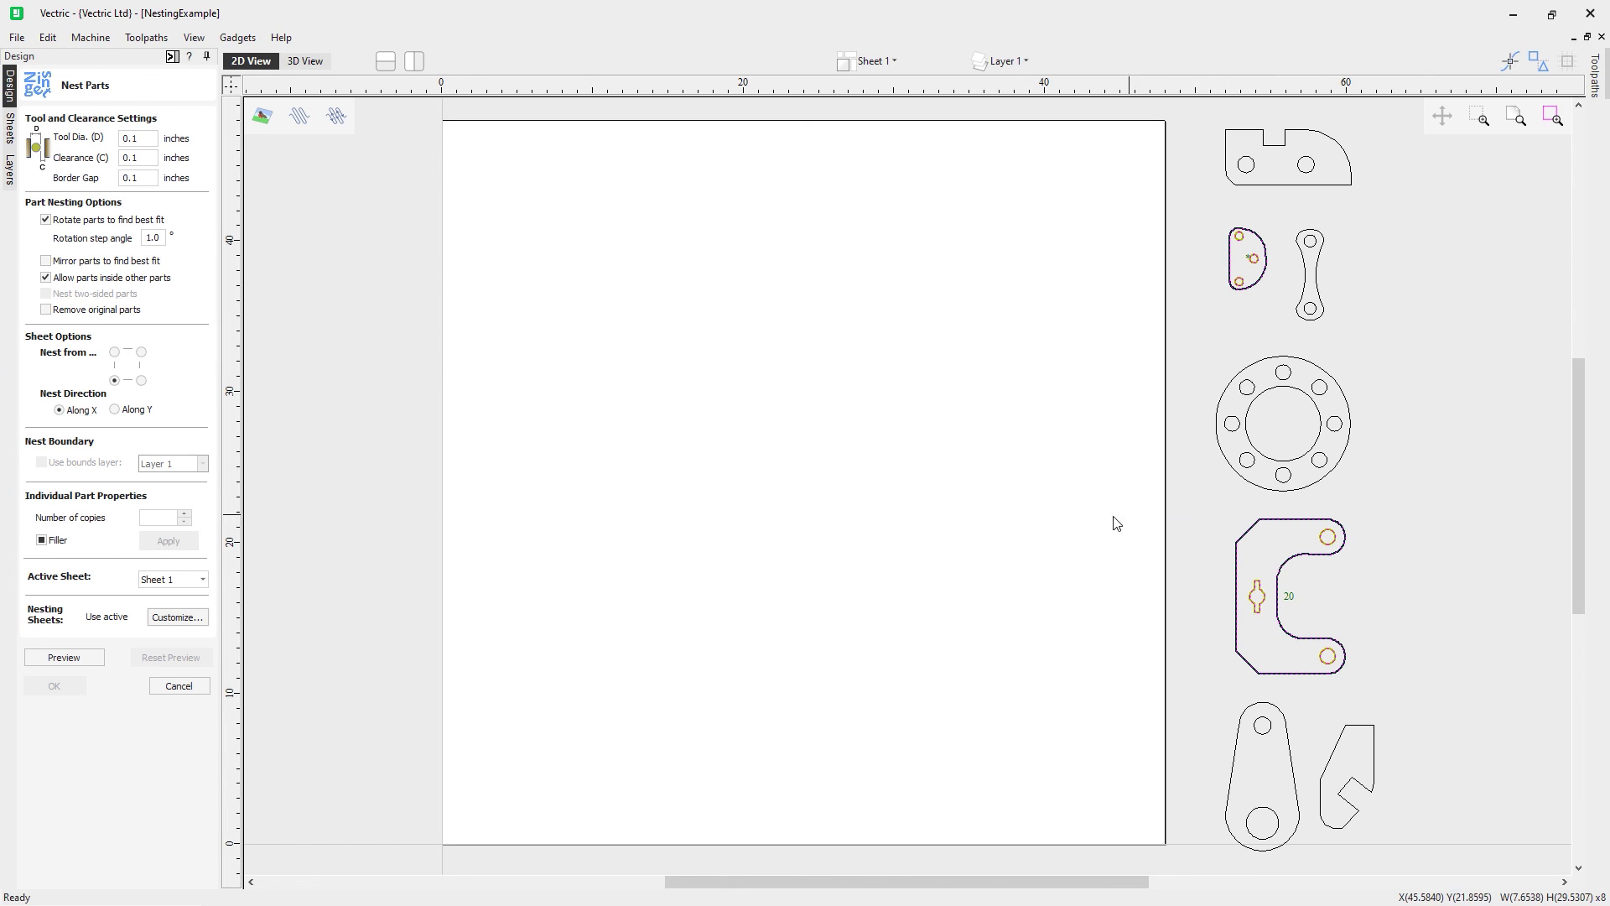
left_click(81, 660)
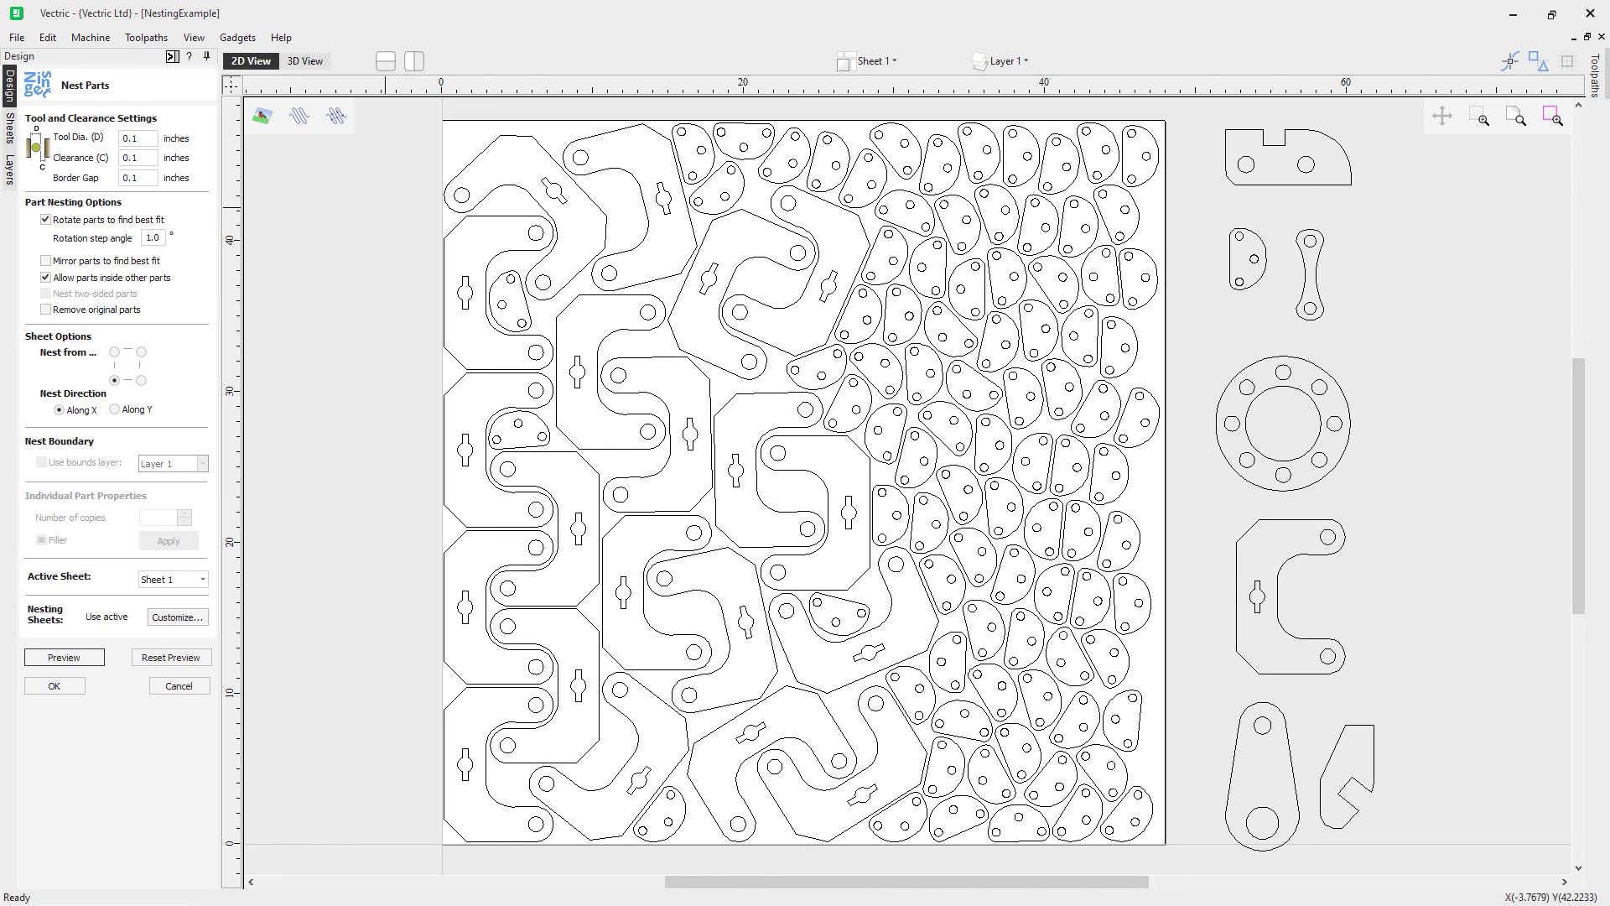
left_click(171, 658)
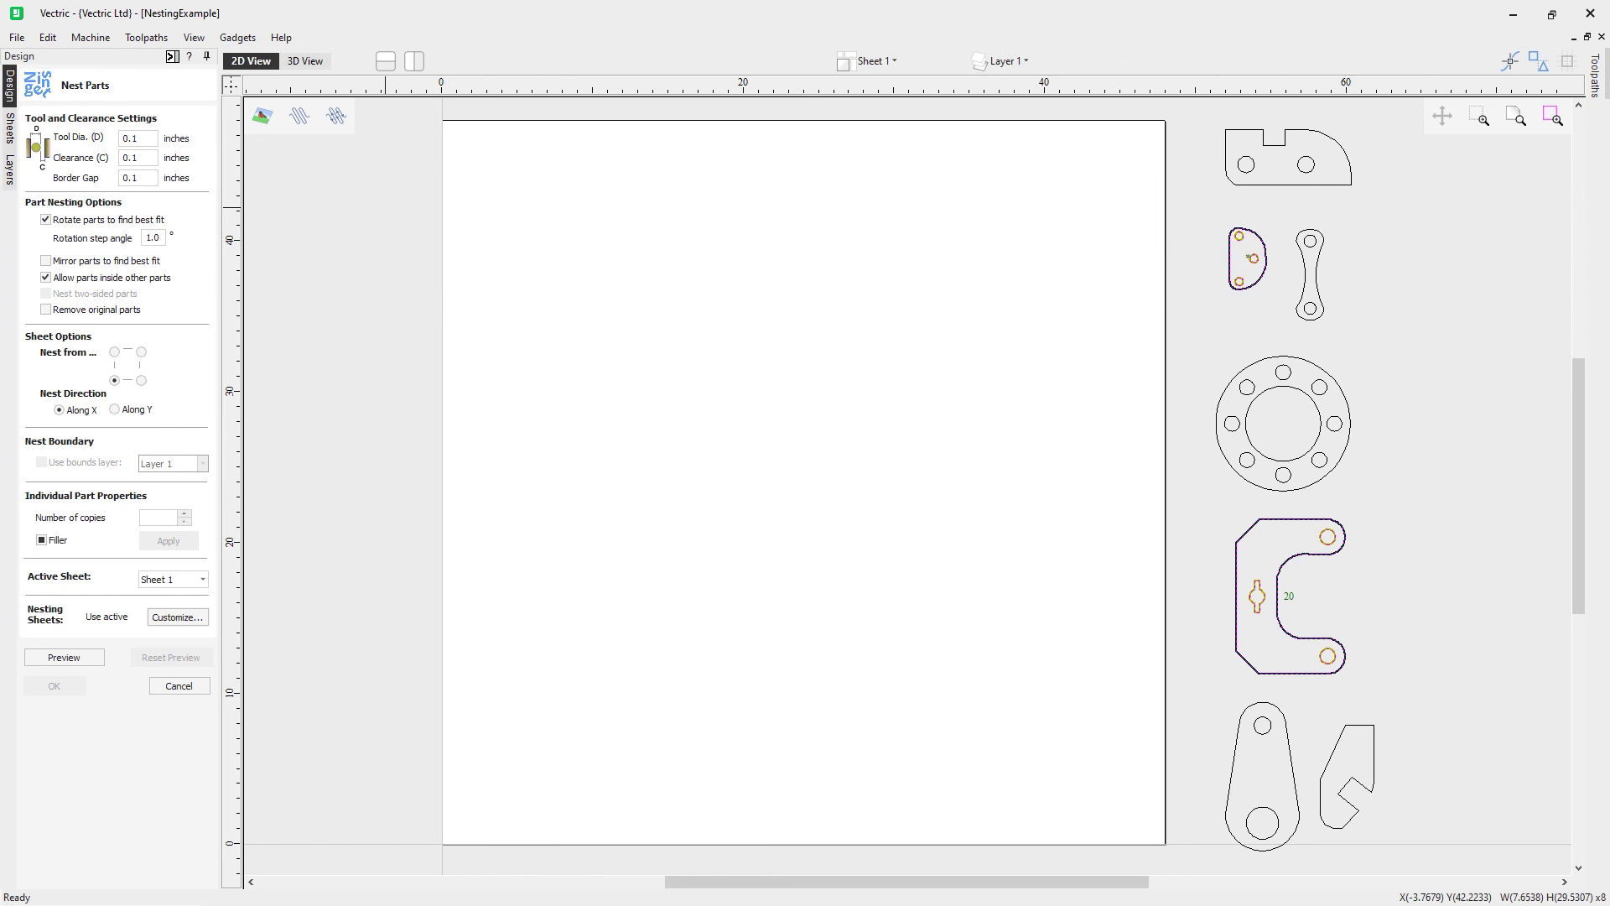
Select only the notched hook-shaped part without holes and mark it as a filler.
left_click(1339, 756)
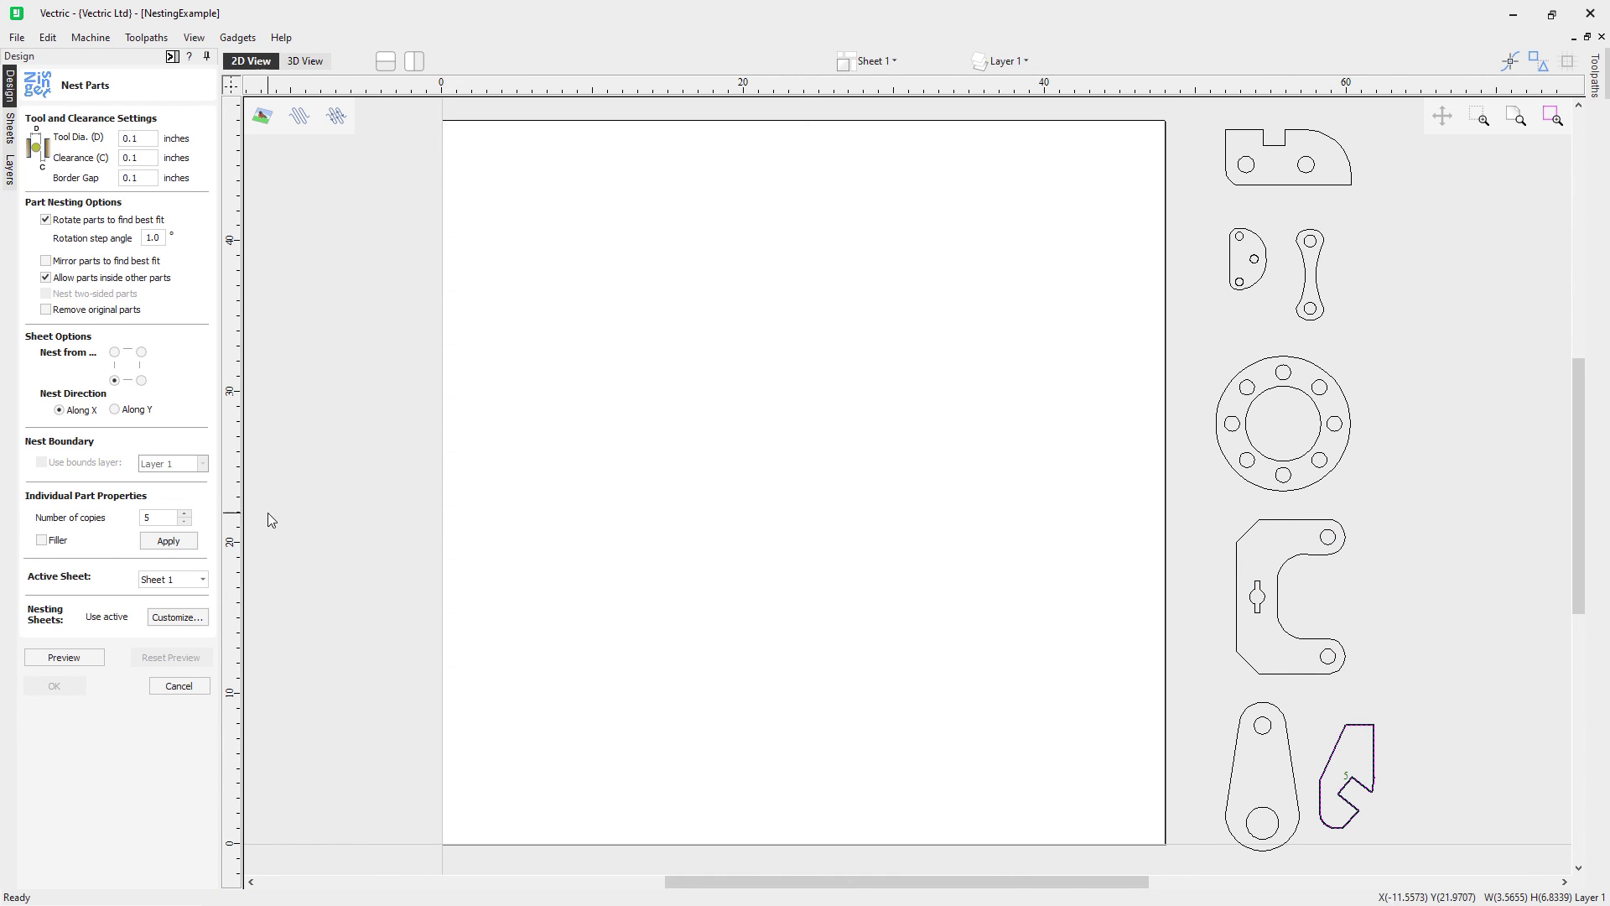
left_click(41, 541)
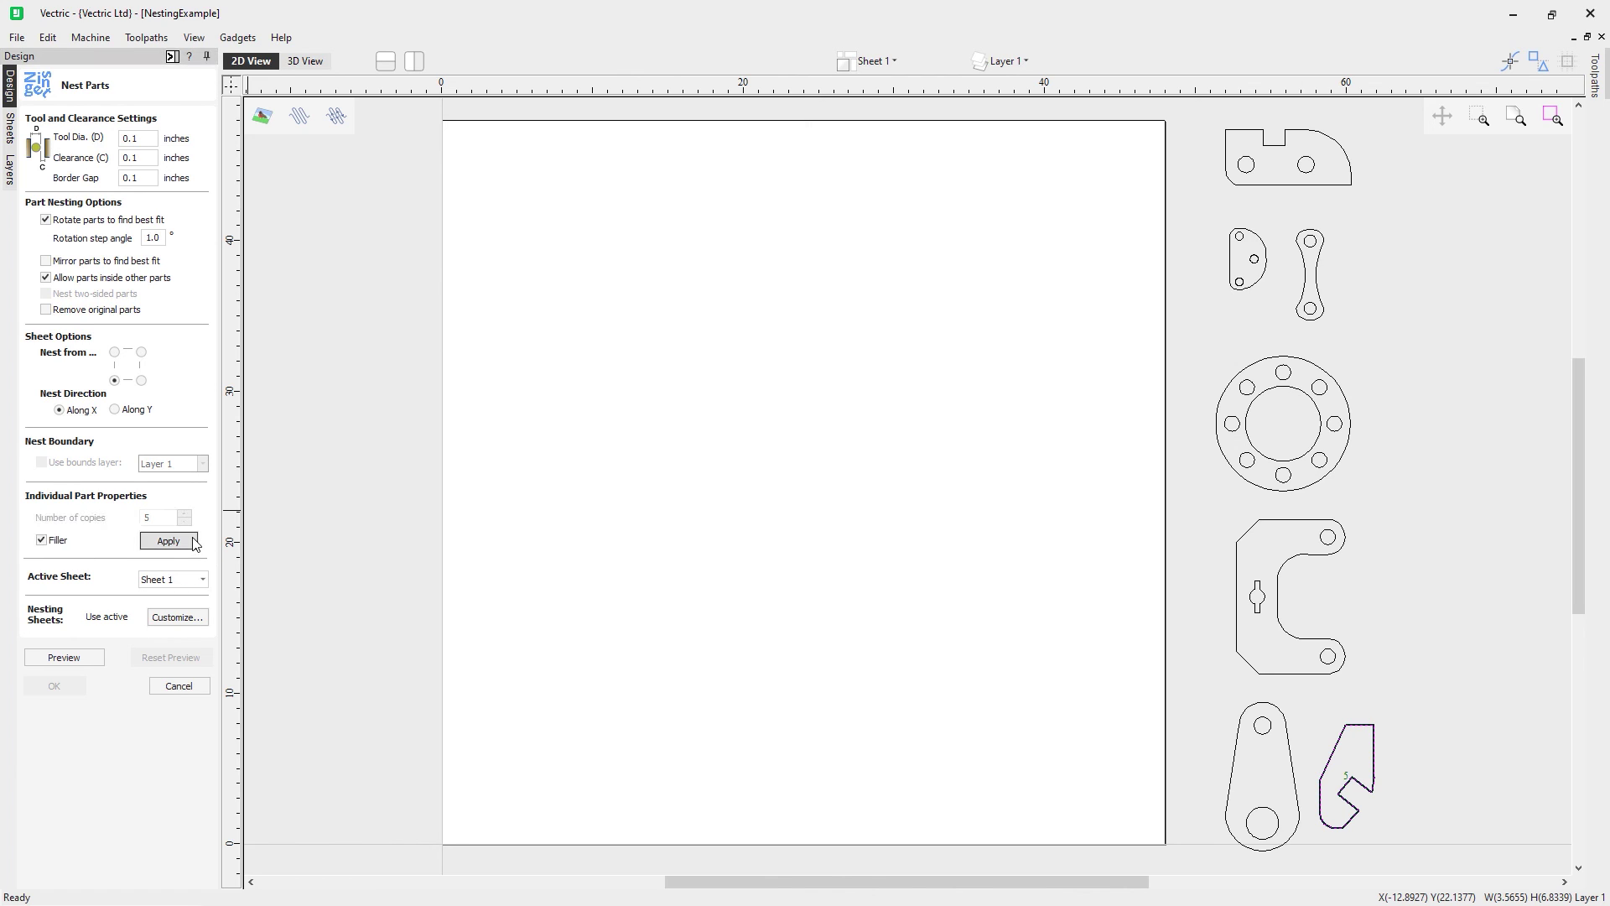
left_click(193, 542)
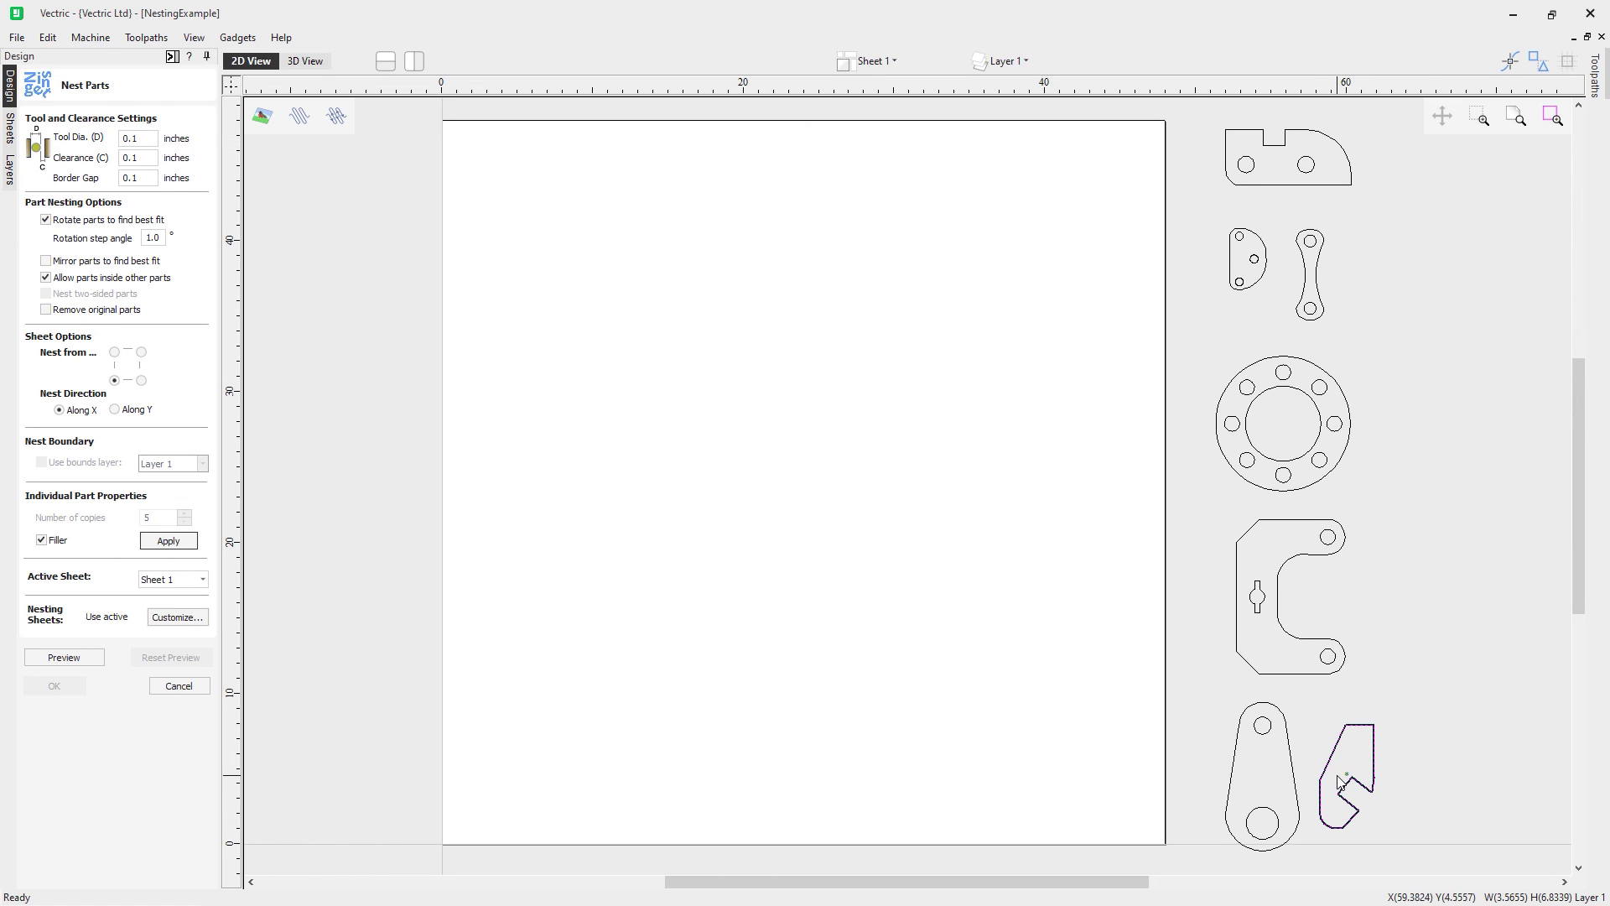
Add the C-shaped part and the D-shaped filler part to the selection and preview nesting all three parts on Sheet 1.
left_click_drag(1393, 672, 1191, 505, "shift")
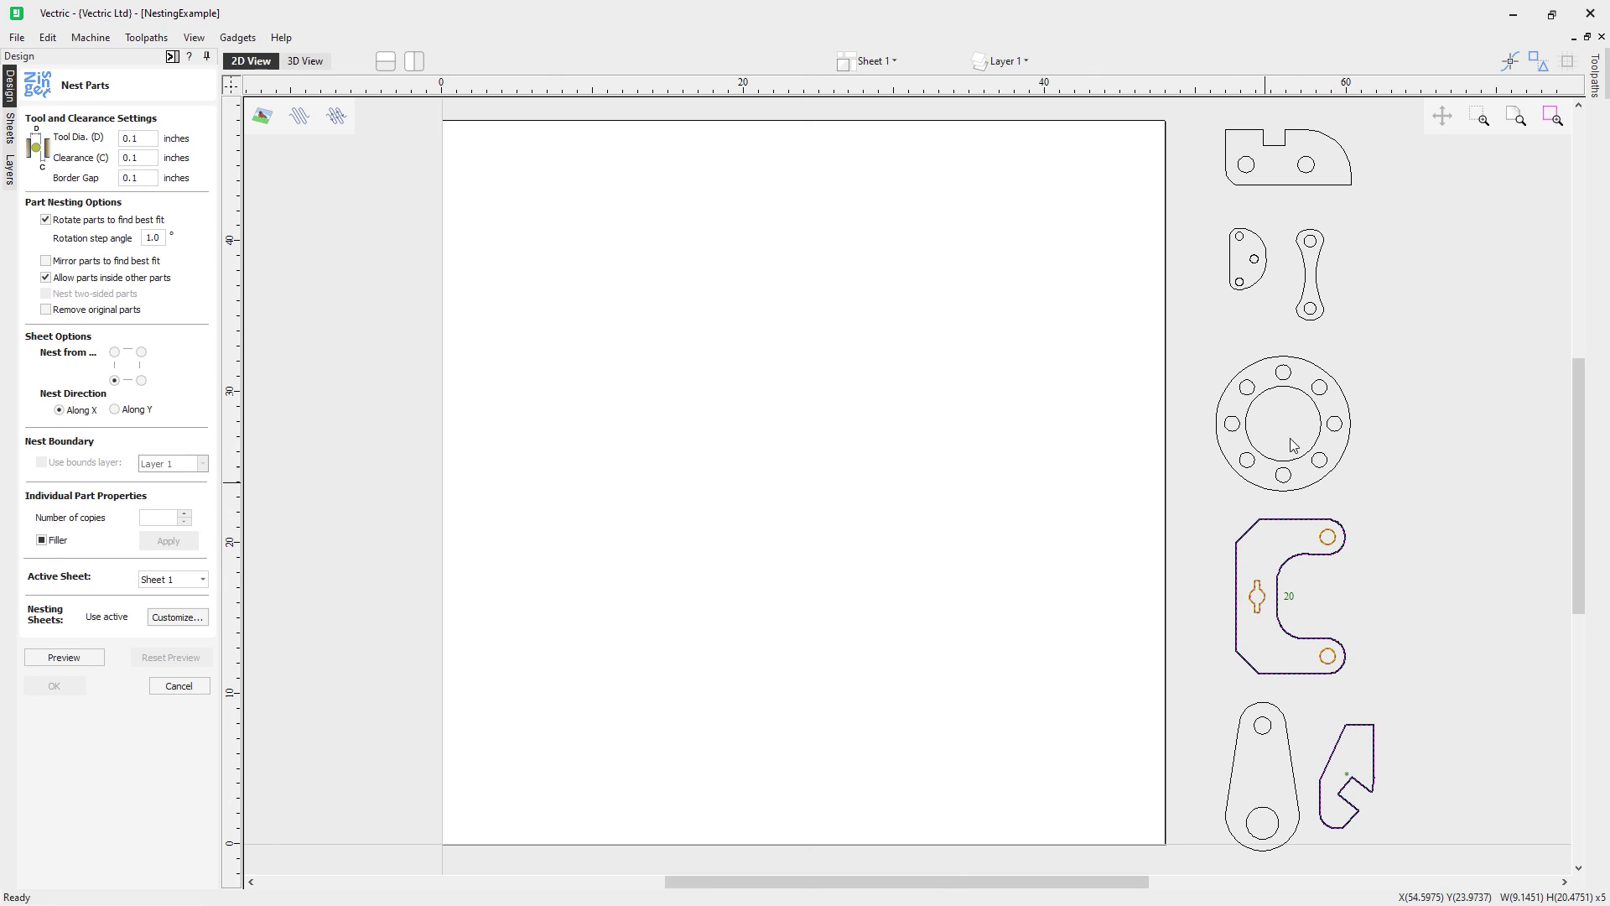
left_click_drag(1220, 218, 1270, 293, "shift")
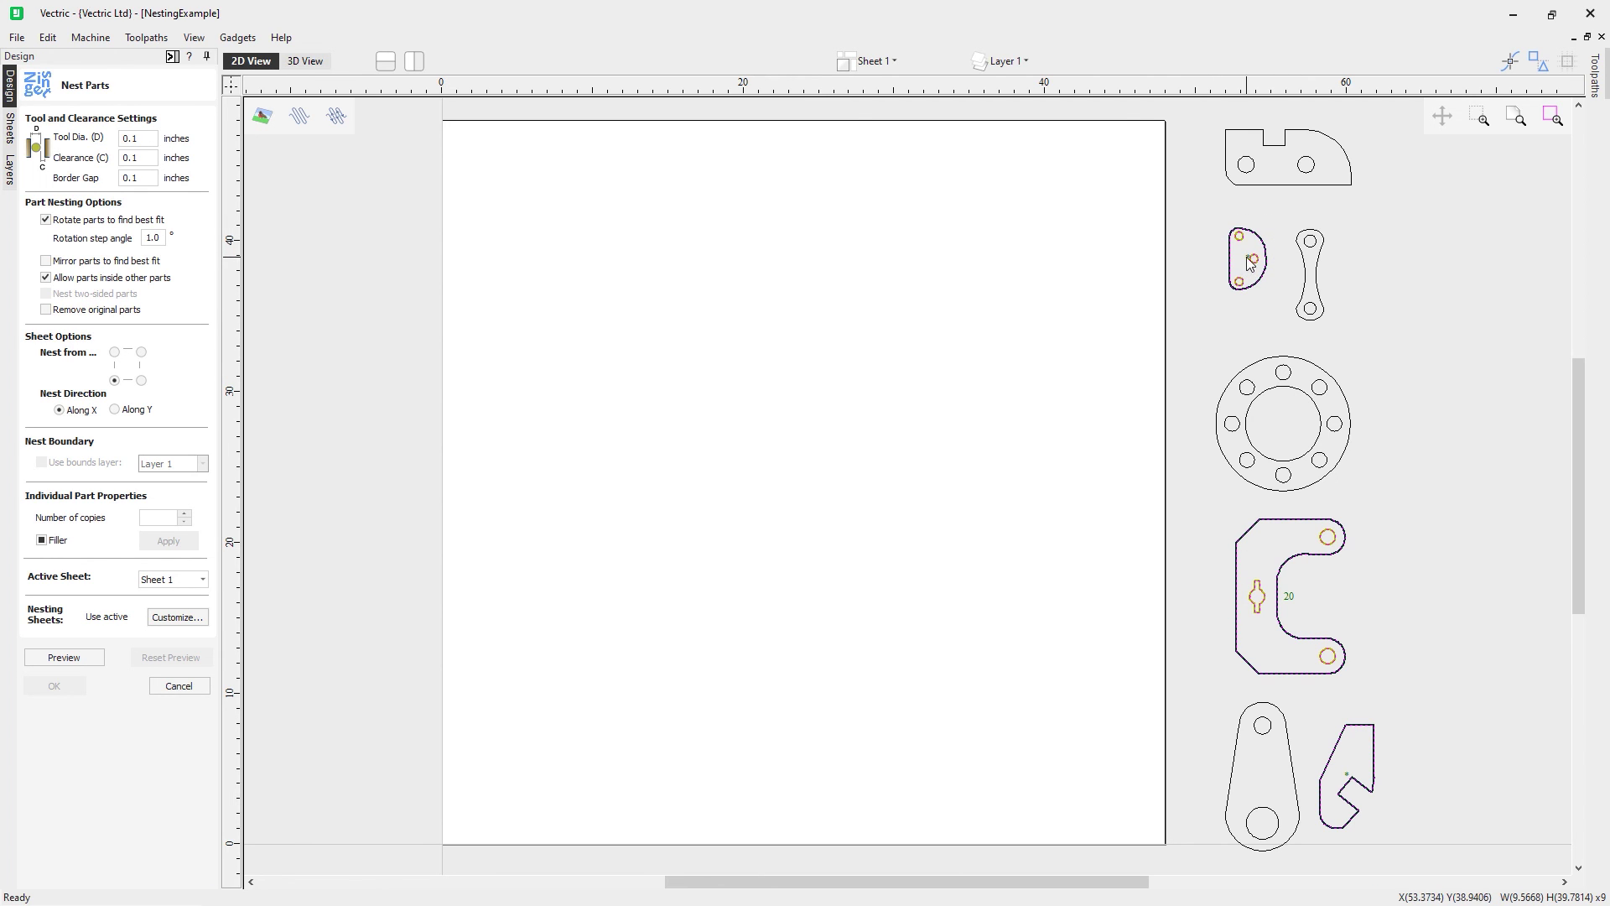
left_click(97, 660)
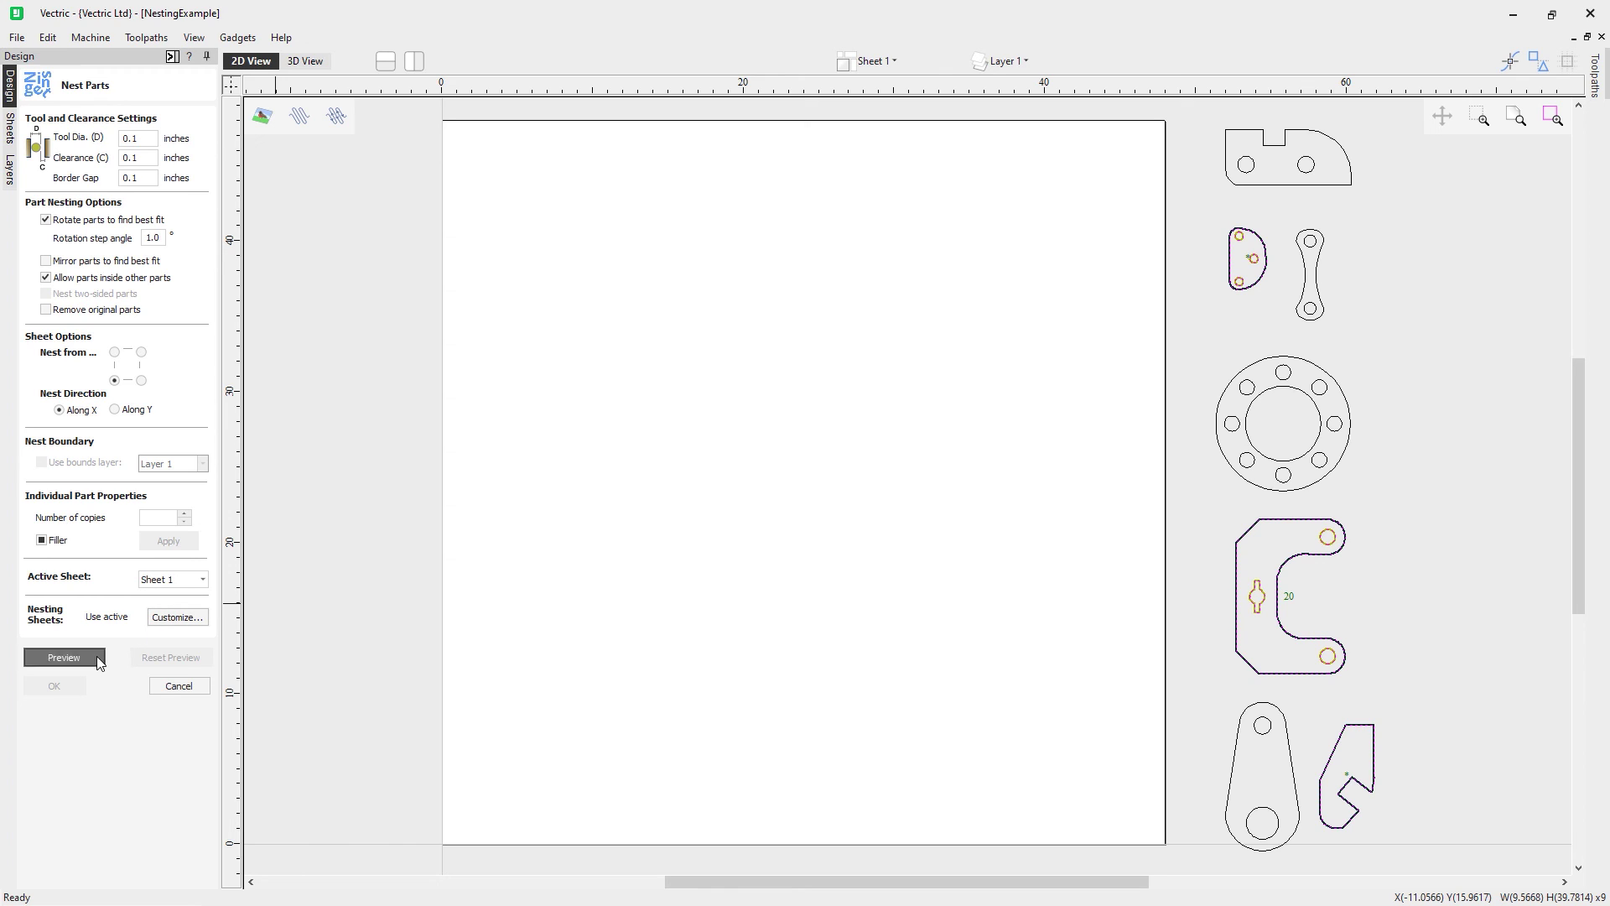